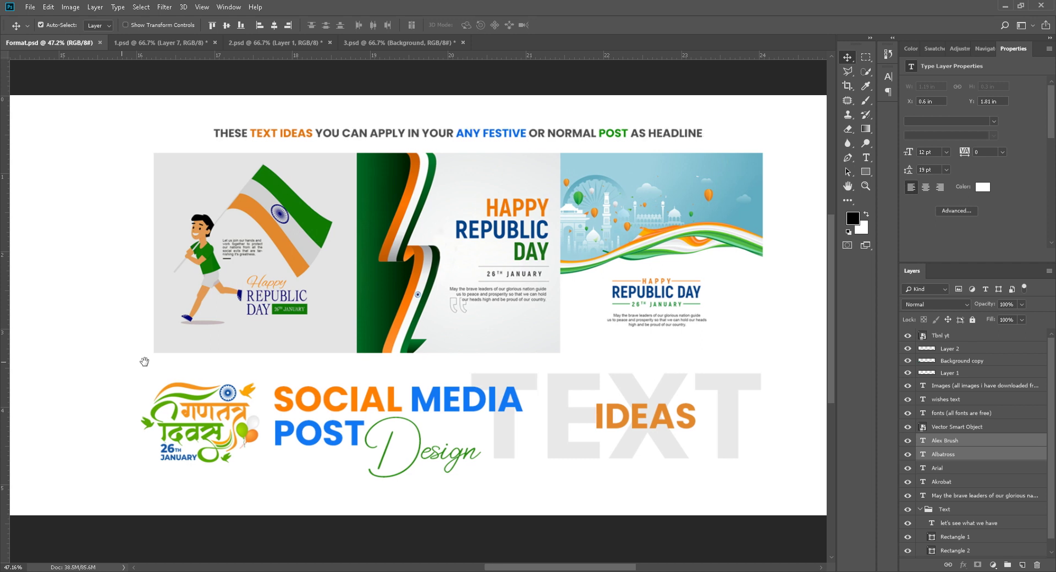
# Pan and scroll through the Format.psd reference artboards to review the layout.
pyautogui.moveTo(141, 360); pyautogui.dragTo(415, 329)
pyautogui.scroll(1, 415, 330)
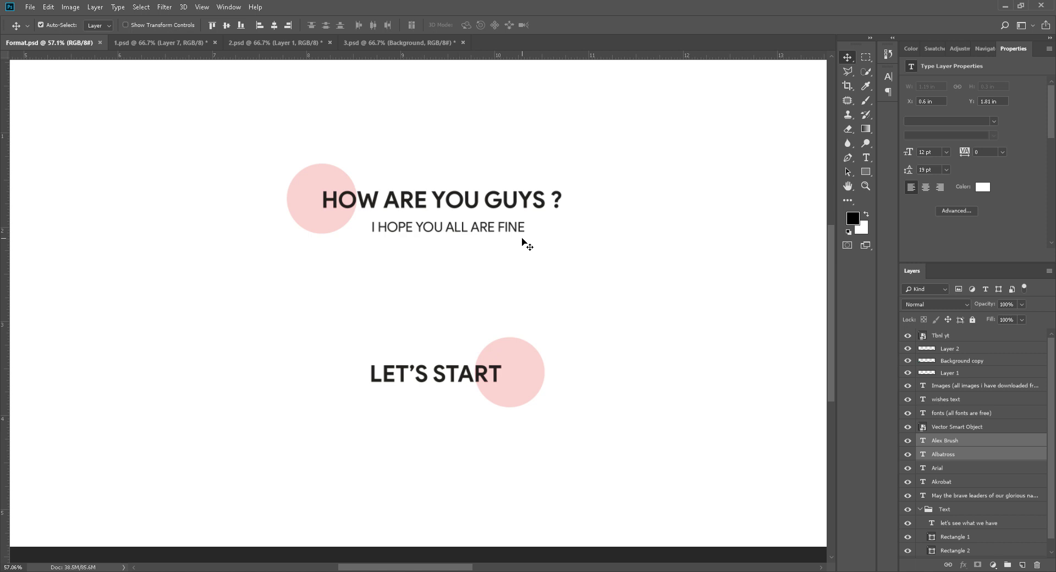
pyautogui.moveTo(238, 278); pyautogui.dragTo(766, 309)
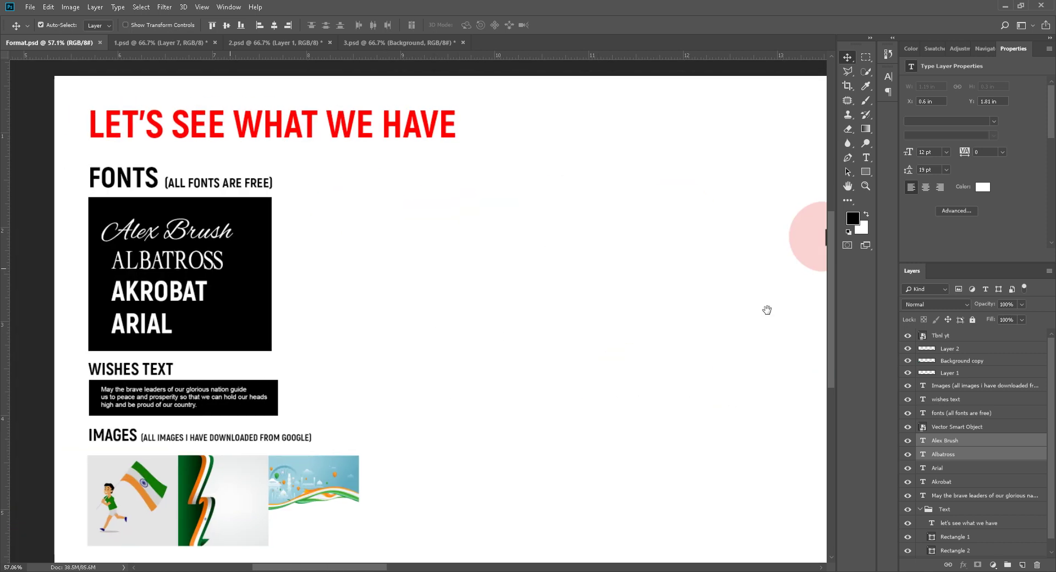
pyautogui.scroll(2, 437, 195)
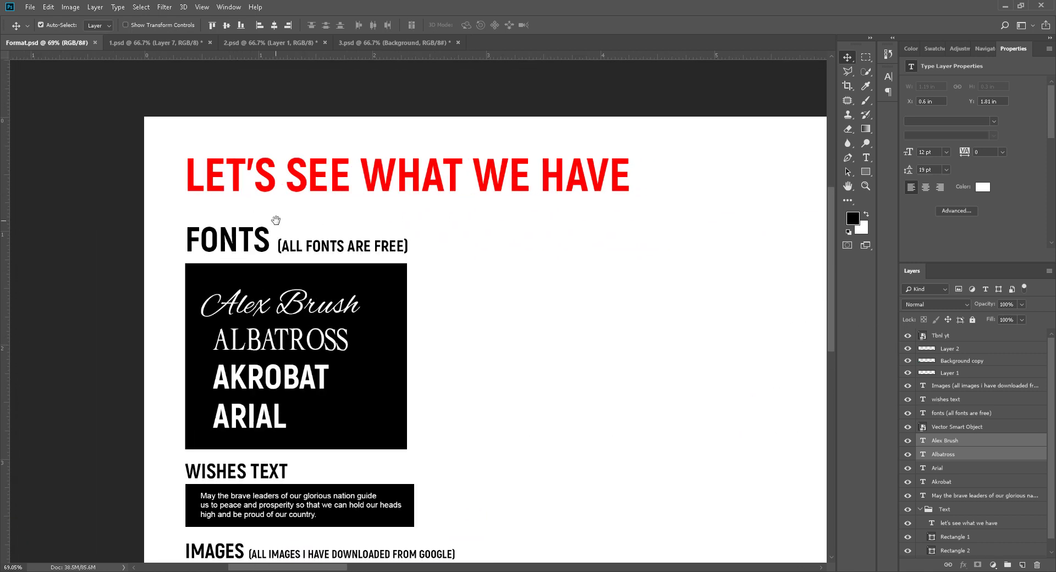
pyautogui.moveTo(285, 188); pyautogui.dragTo(293, 185)
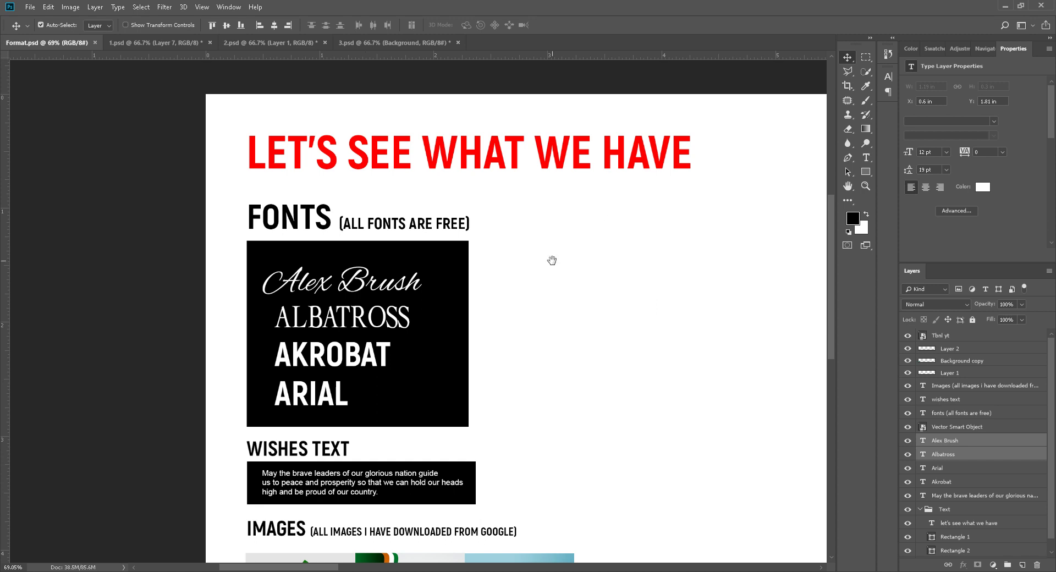
pyautogui.scroll(-1, 552, 260)
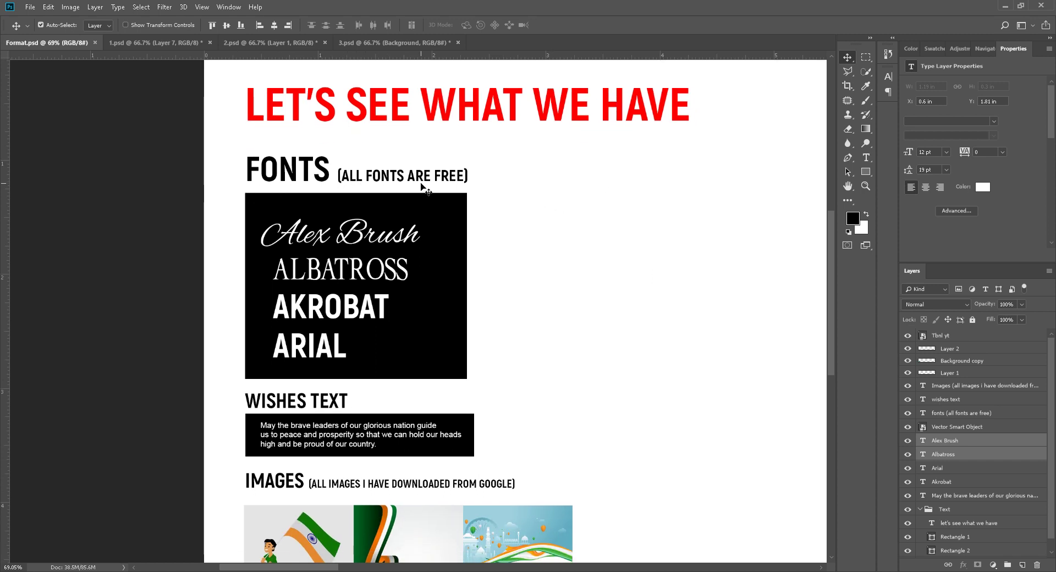
pyautogui.scroll(-1, 485, 253)
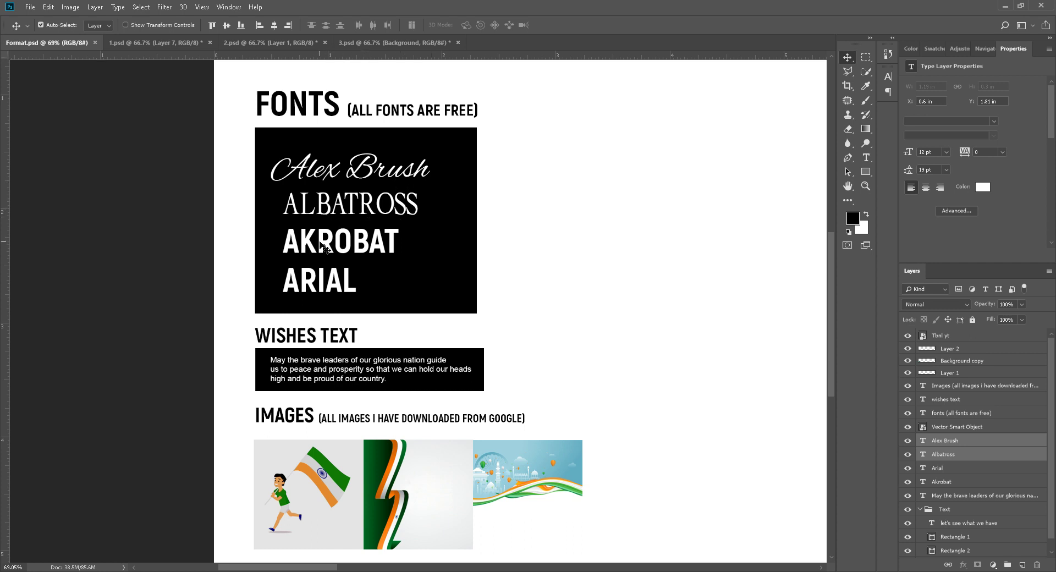
pyautogui.scroll(-1, 399, 311)
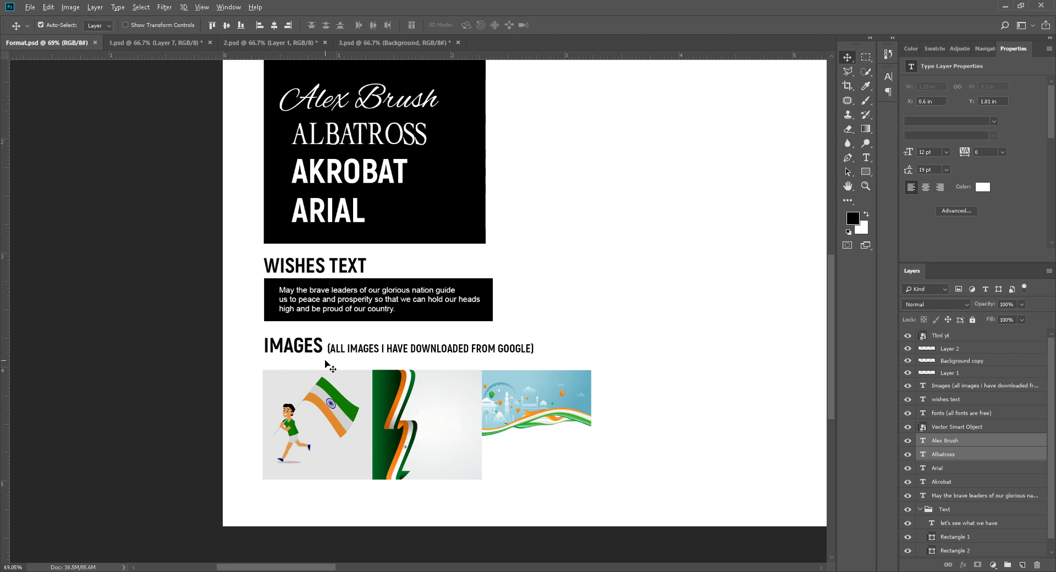
pyautogui.scroll(1, 330, 368)
pyautogui.scroll(1, 355, 363)
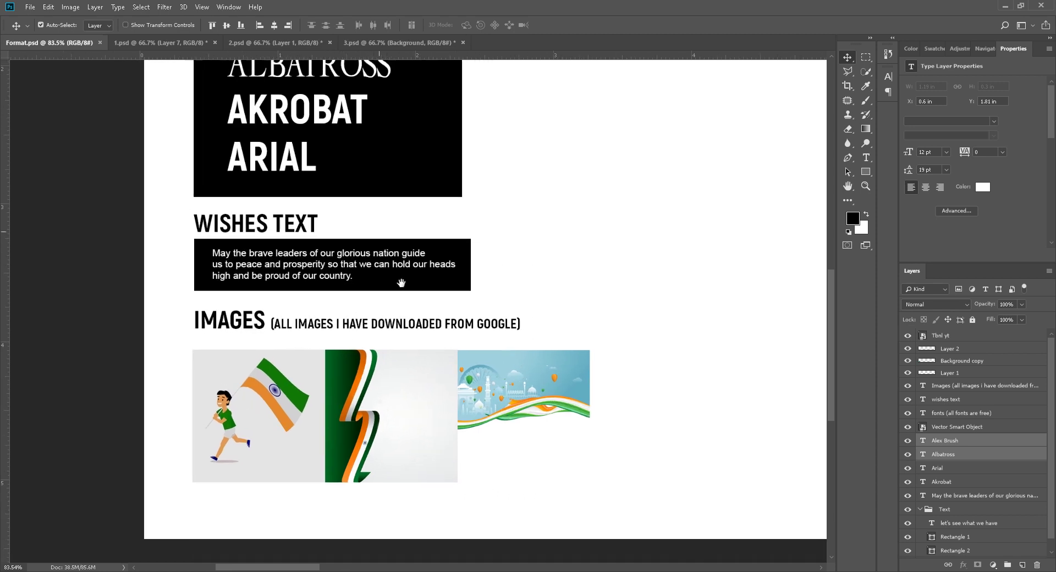
pyautogui.scroll(3, 374, 251)
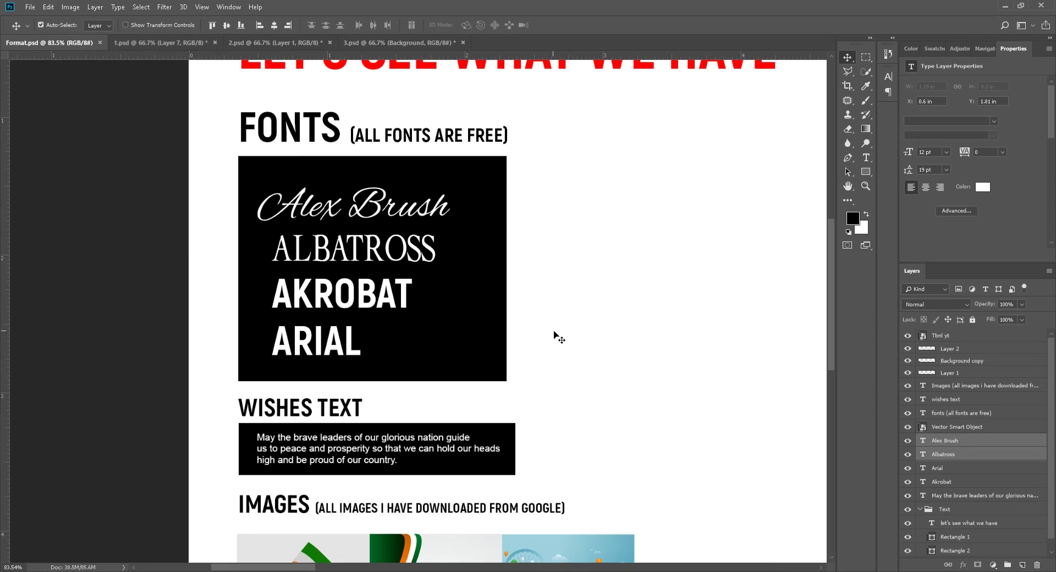
pyautogui.scroll(-3, 553, 337)
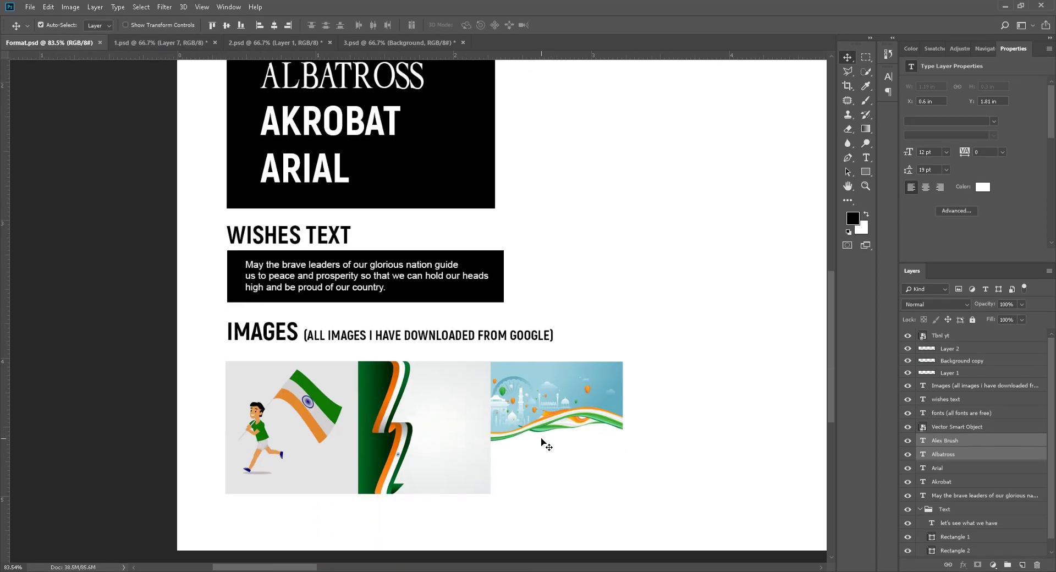
# Copy the Alex Brush and Albatross sample text into 1.psd, checking the Fonts box.
pyautogui.click(157, 42)
pyautogui.click(259, 44)
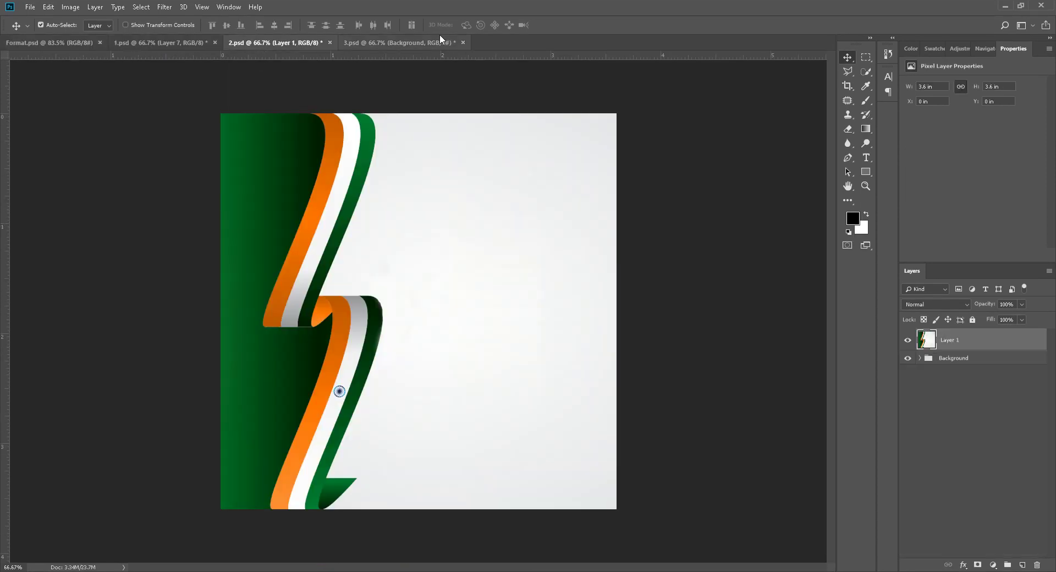
pyautogui.click(410, 43)
pyautogui.click(160, 42)
pyautogui.press('ctrl')
pyautogui.moveTo(336, 269); pyautogui.dragTo(397, 324)
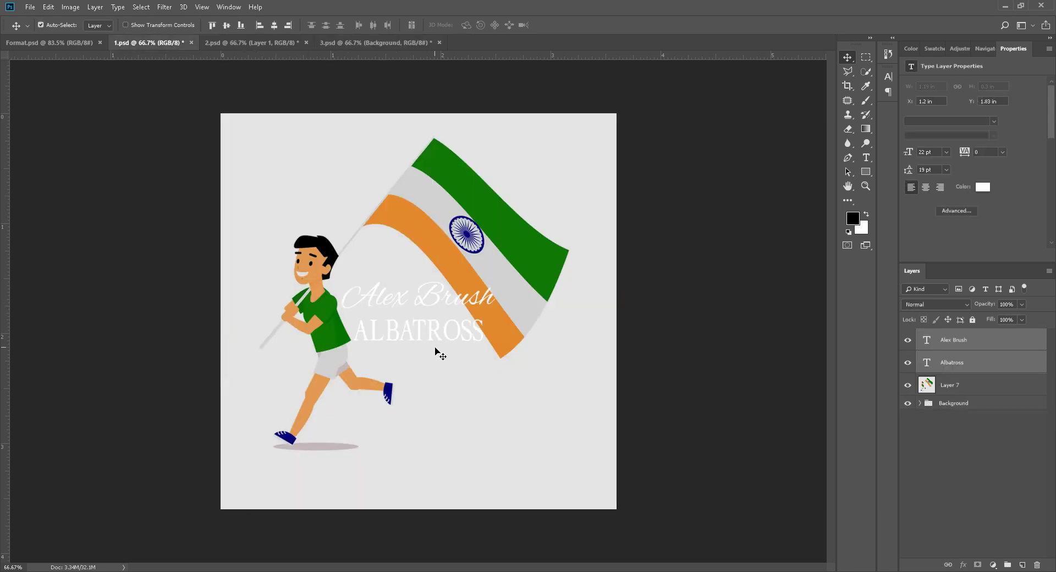
pyautogui.scroll(5, 439, 352)
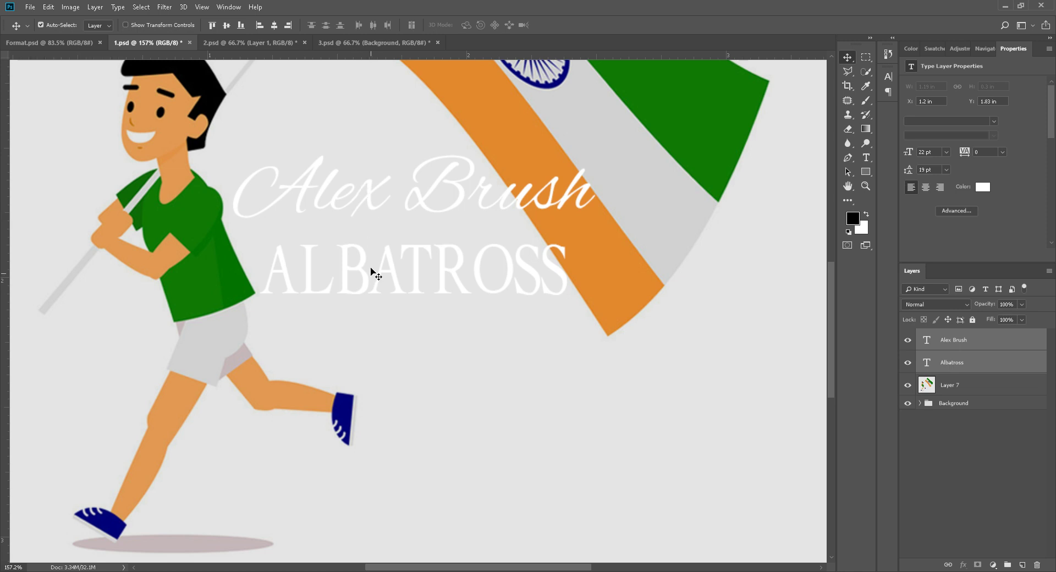
pyautogui.click(42, 44)
pyautogui.moveTo(515, 190); pyautogui.dragTo(534, 298)
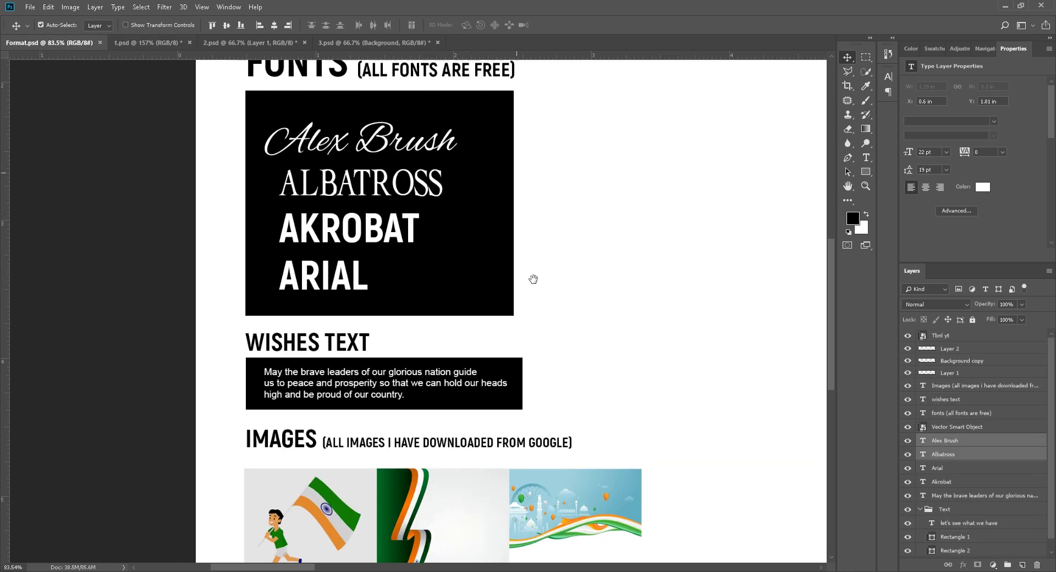
pyautogui.click(162, 44)
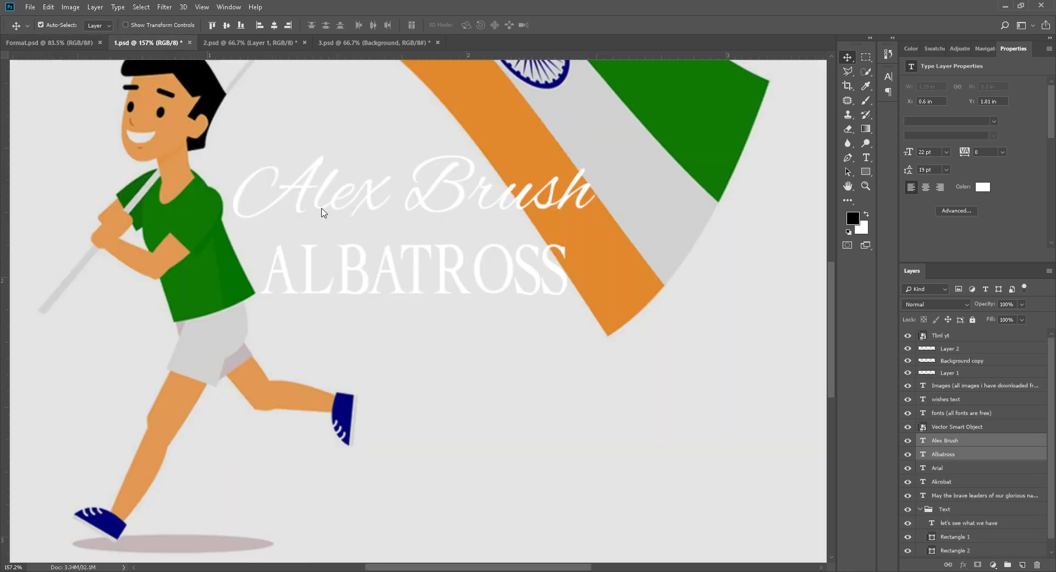
pyautogui.moveTo(458, 426); pyautogui.dragTo(414, 341)
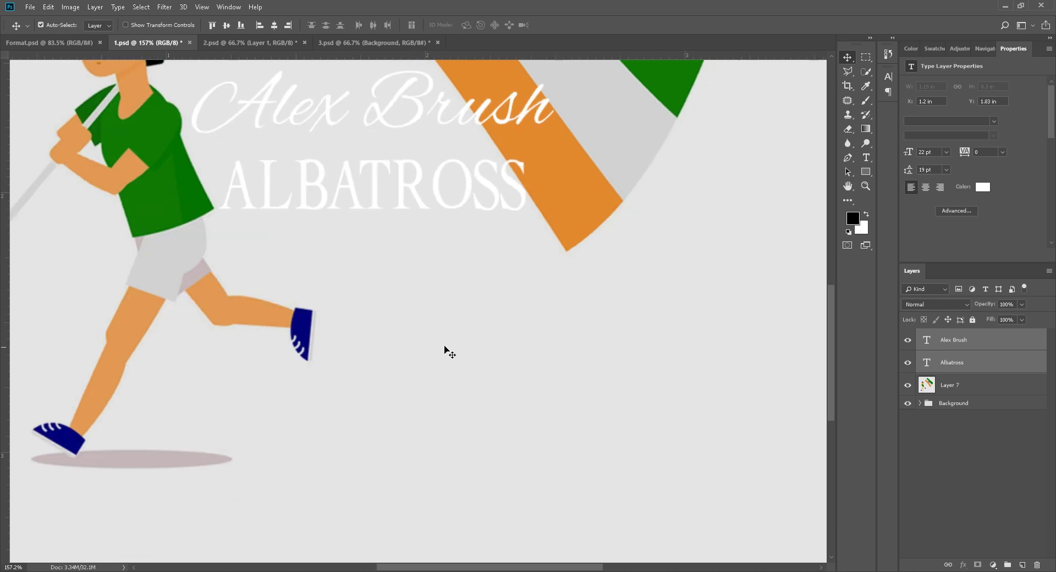
# Add a white 12 pt text layer reading HAPPY / REPUBLIC / DAY on three lines.
pyautogui.press('t')
pyautogui.click(427, 326)
pyautogui.write('HA')
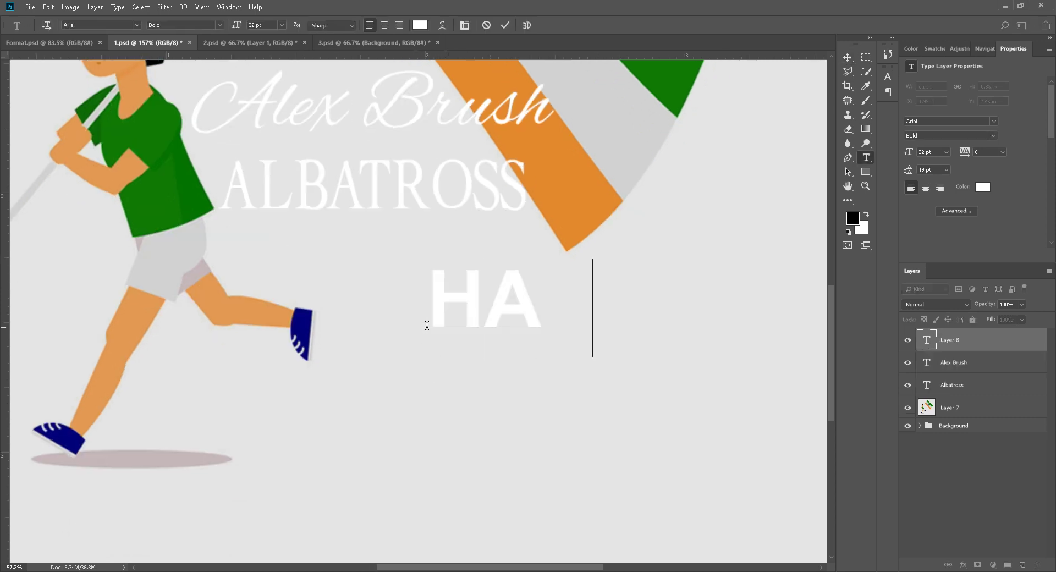
pyautogui.write('PPY')
pyautogui.press('Return')
pyautogui.write('RE')
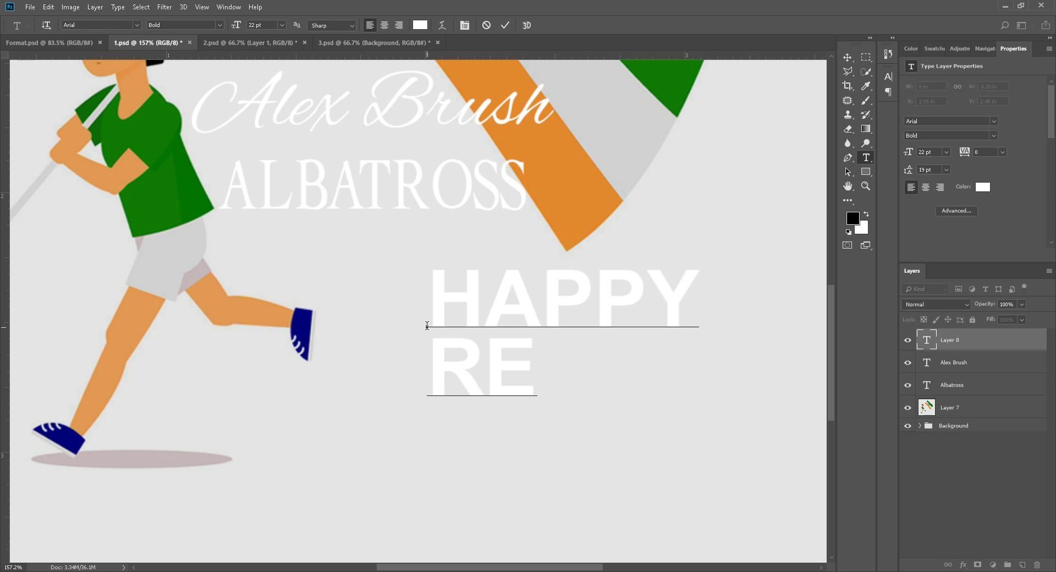
pyautogui.write('PUB')
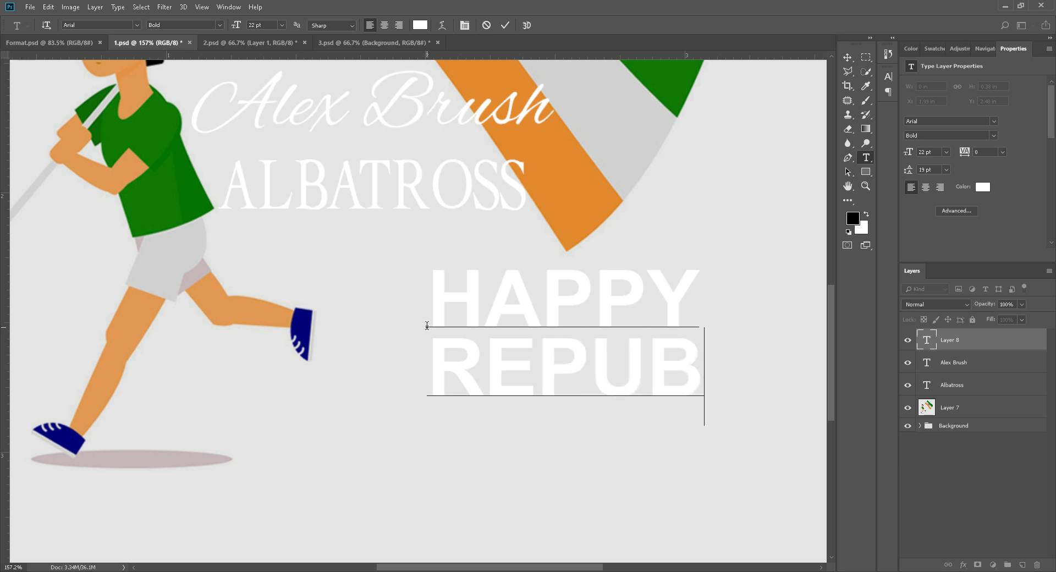
pyautogui.write('LIC')
pyautogui.press('Return')
pyautogui.write('DAY')
pyautogui.hotkey('ctrl', 'a')
pyautogui.hotkey('ctrl', 'shift', ',')
pyautogui.hotkey('ctrl', 'shift', ',')
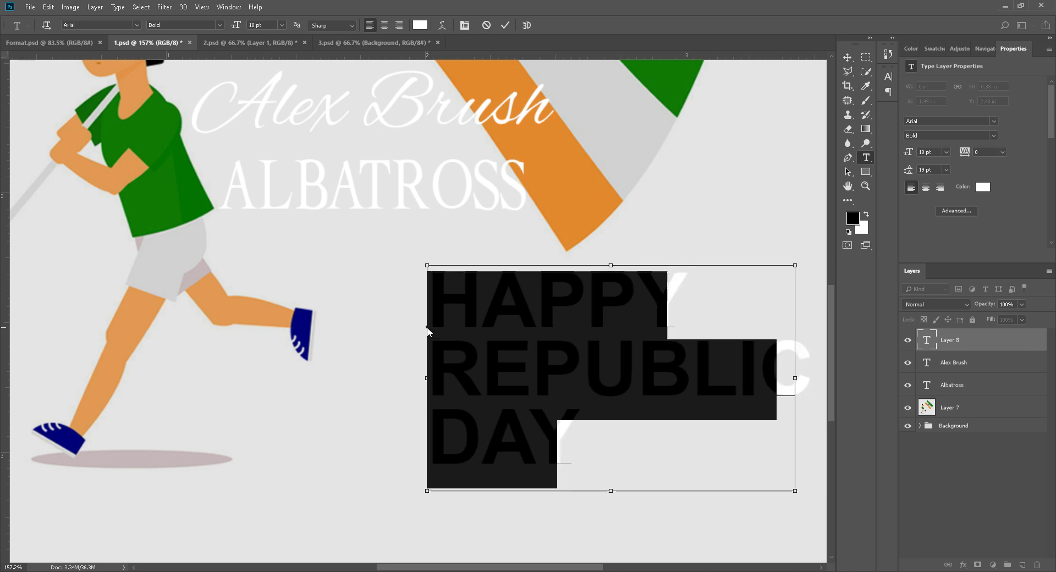
pyautogui.hotkey('ctrl', 'shift', ',')
pyautogui.hotkey('ctrl', 'shift', ',')
pyautogui.hotkey('ctrl', 'shift', ',')
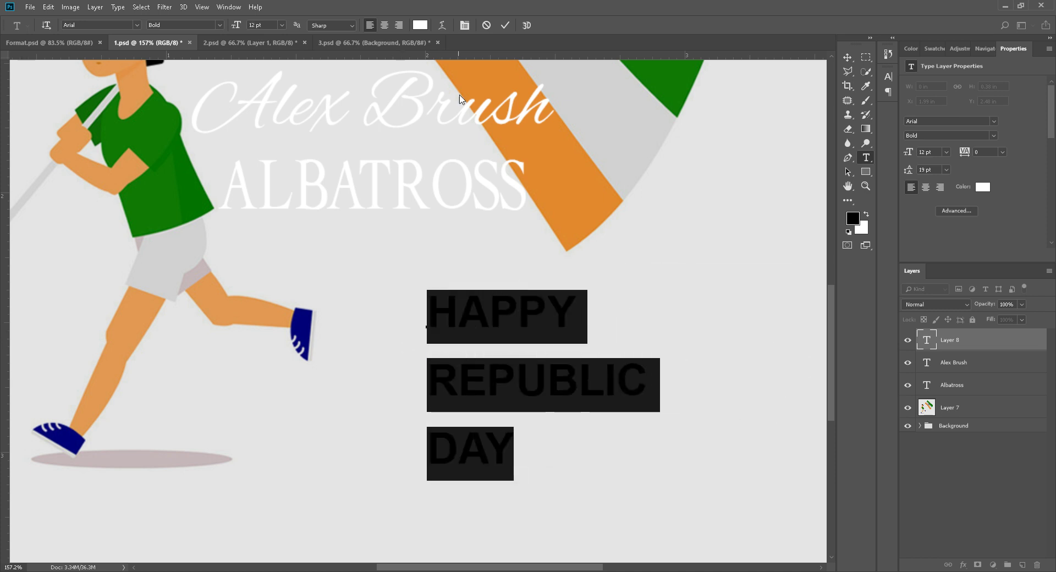
pyautogui.click(505, 26)
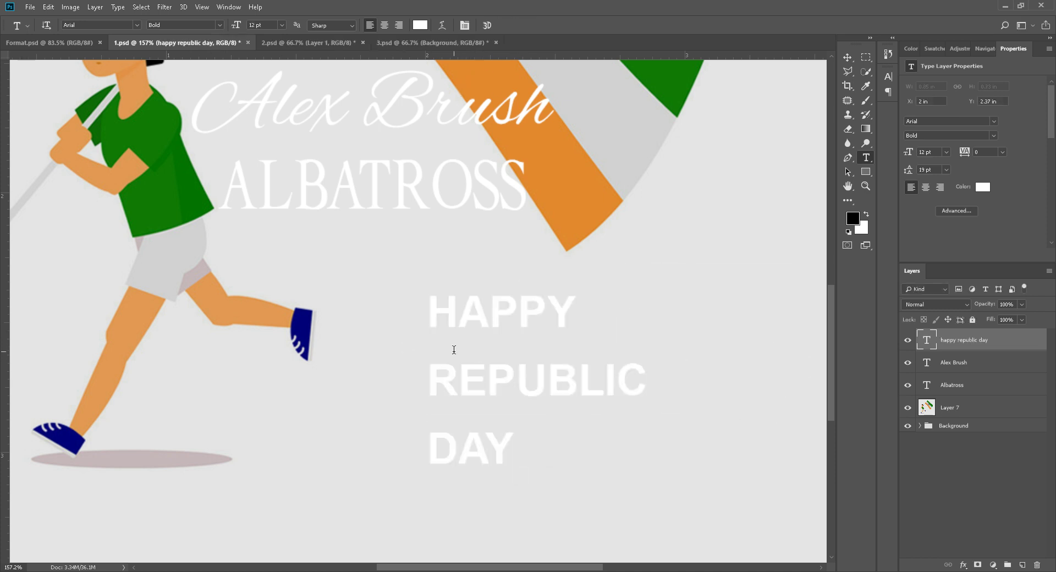
# Move the heading left and up, and check the ALBATROSS sample's font.
pyautogui.moveTo(476, 385); pyautogui.dragTo(428, 369)
pyautogui.click(396, 189)
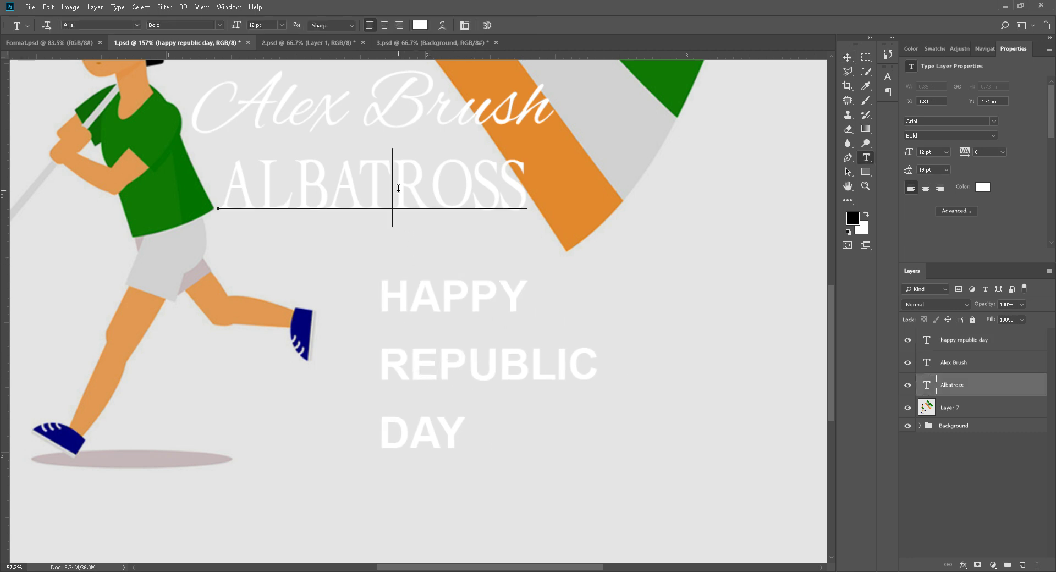
pyautogui.click(90, 25)
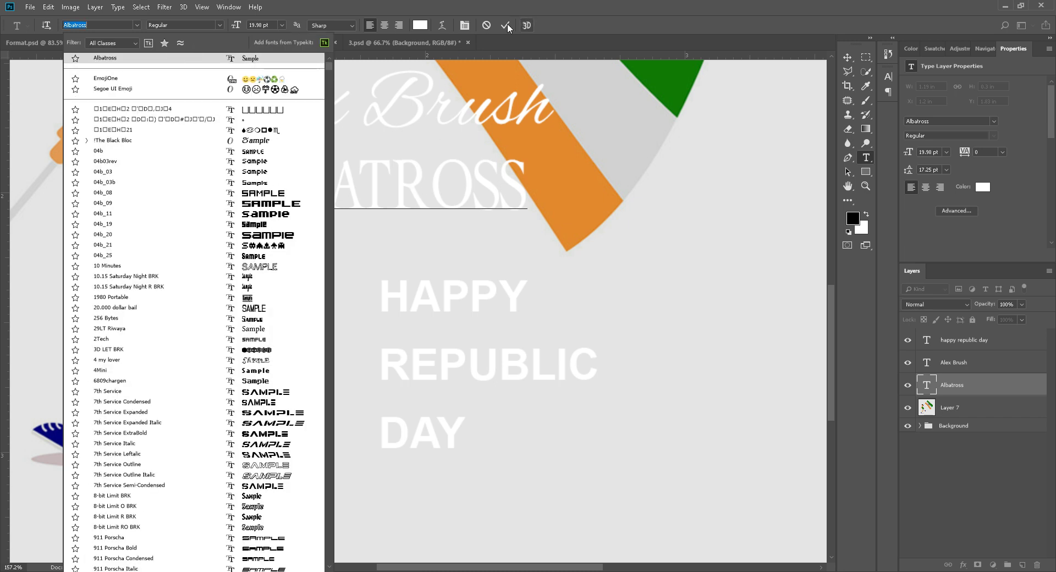
pyautogui.click(507, 25)
pyautogui.hotkey('ctrl', 'a')
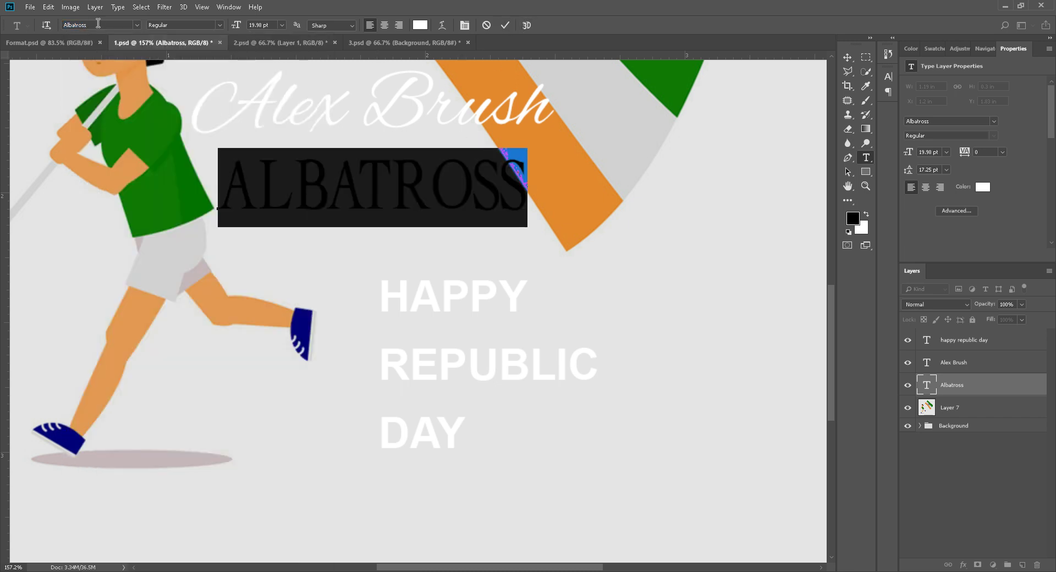
pyautogui.click(100, 25)
pyautogui.click(505, 25)
# Change the HAPPY REPUBLIC DAY heading font from Arial Bold to Albatross.
pyautogui.click(432, 367)
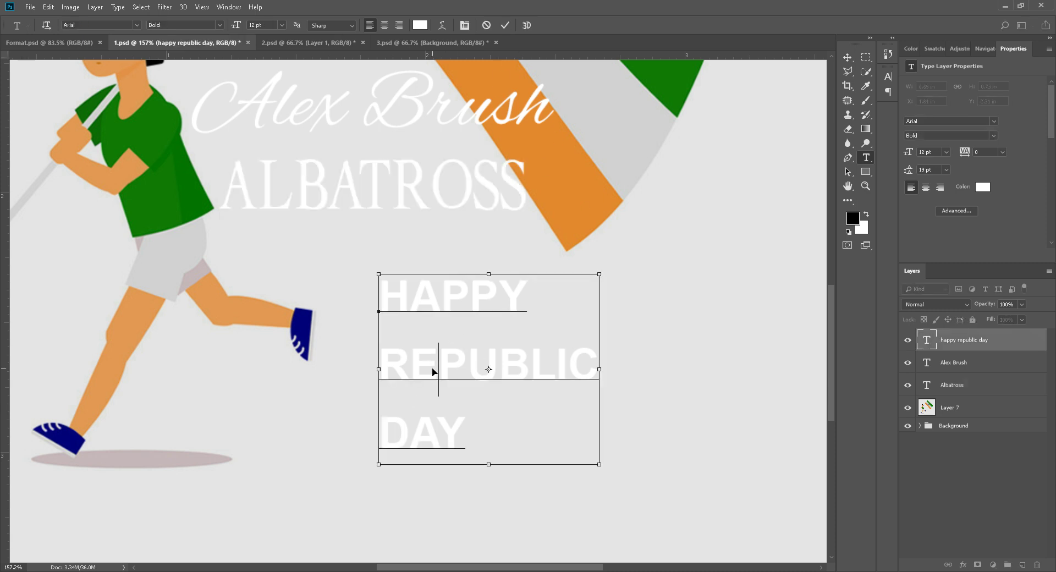
pyautogui.hotkey('ctrl', 'a')
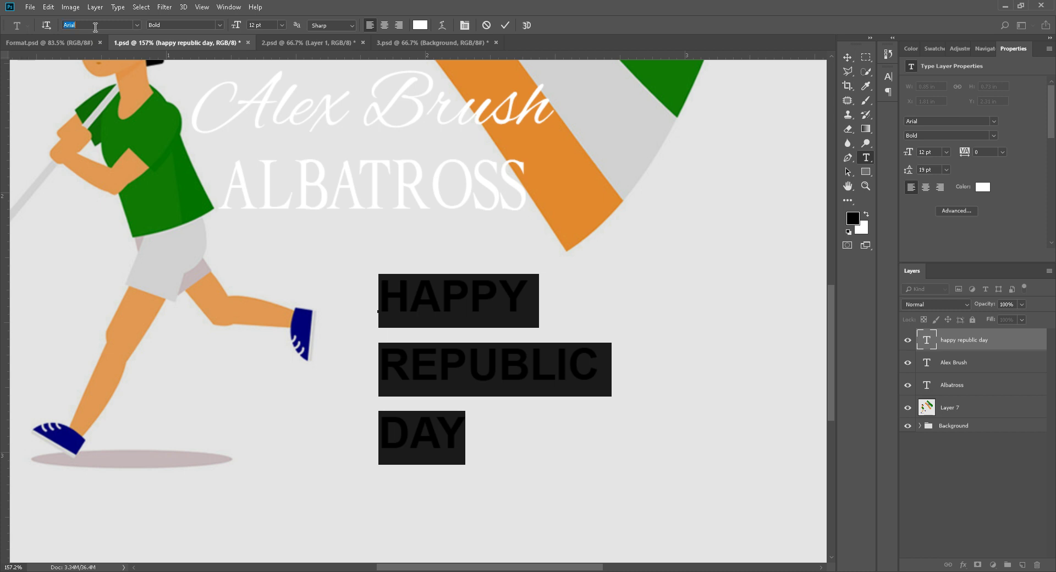
pyautogui.write('Albatross')
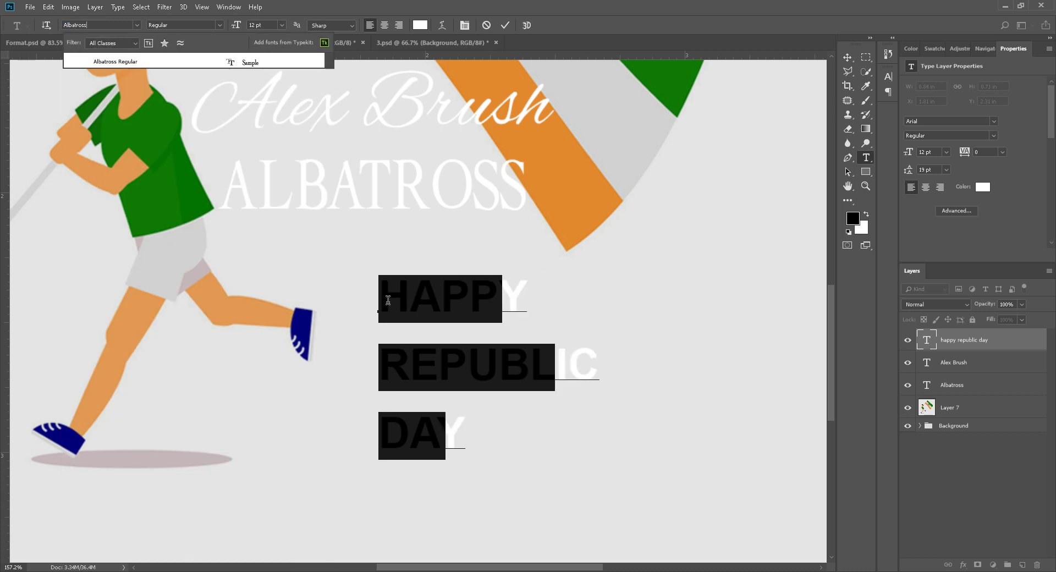
pyautogui.press('Return')
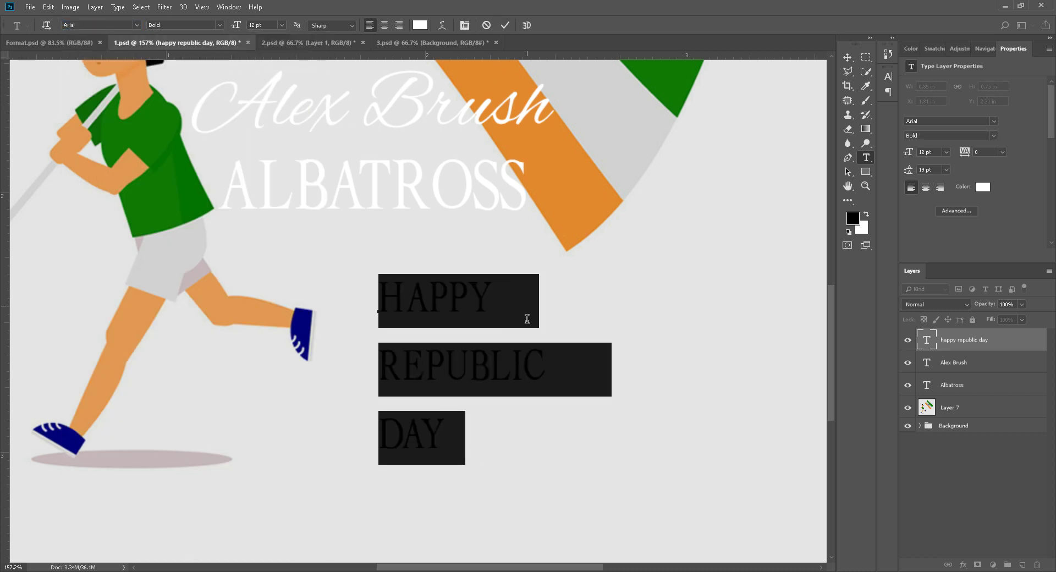
pyautogui.click(505, 25)
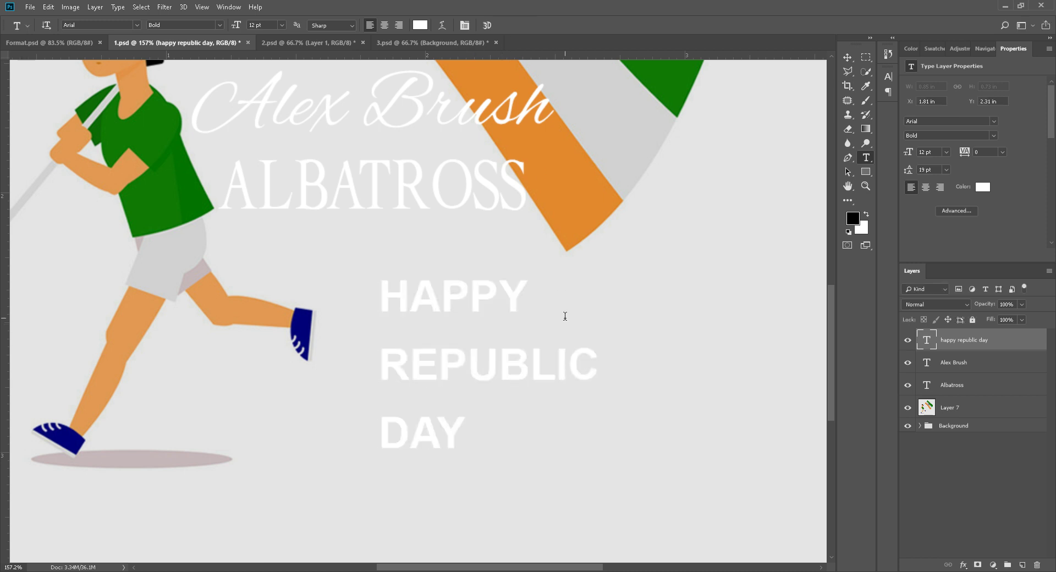
pyautogui.click(453, 302)
pyautogui.hotkey('ctrl', 'a')
pyautogui.click(110, 24)
pyautogui.write('Albatross')
pyautogui.press('Return')
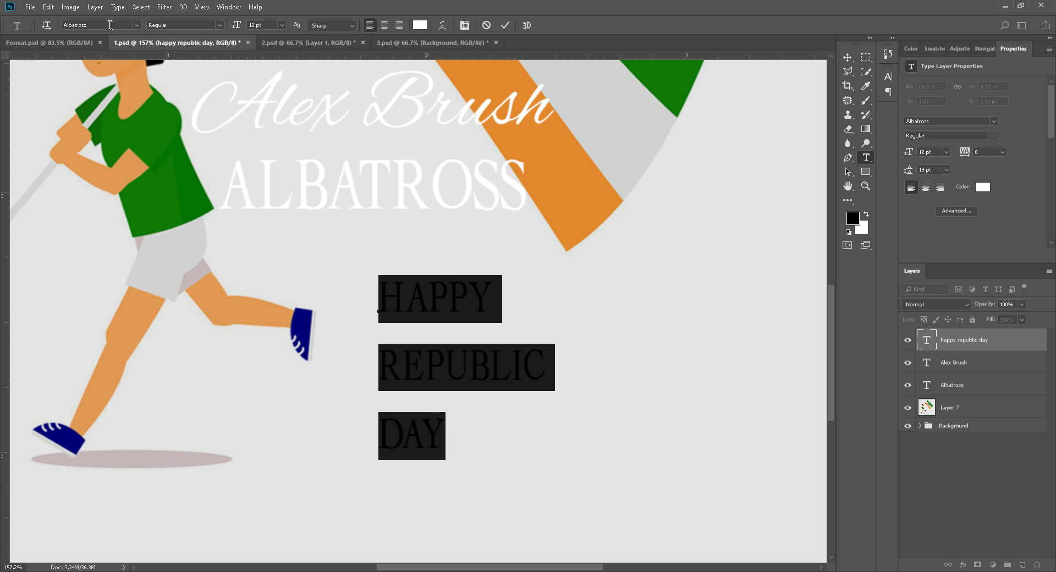
pyautogui.click(591, 296)
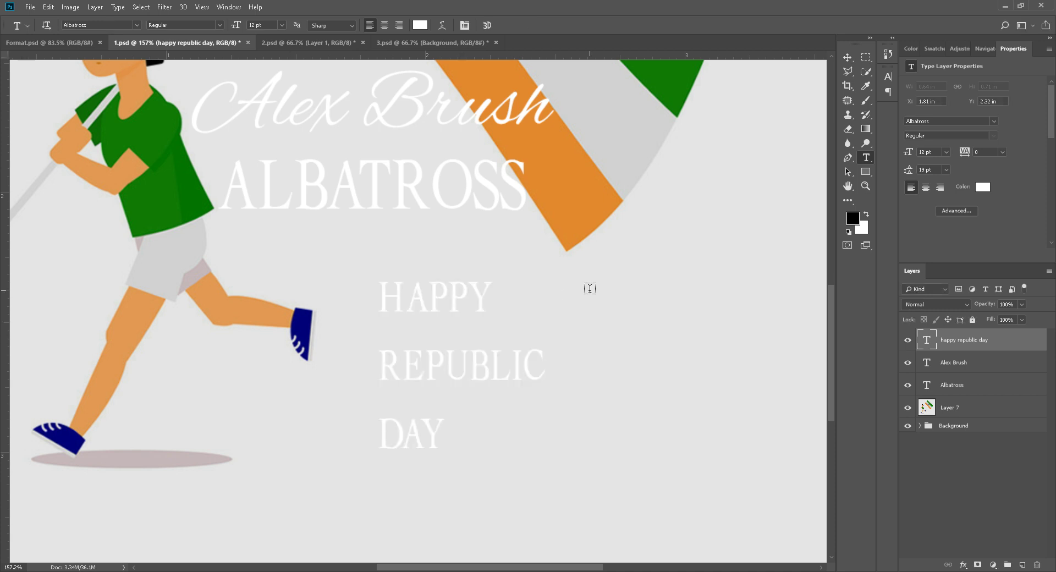
# Nudge the heading slightly left and down, then select the word HAPPY.
pyautogui.press('v')
pyautogui.scroll(-1, 521, 318)
pyautogui.moveTo(437, 292); pyautogui.dragTo(417, 307)
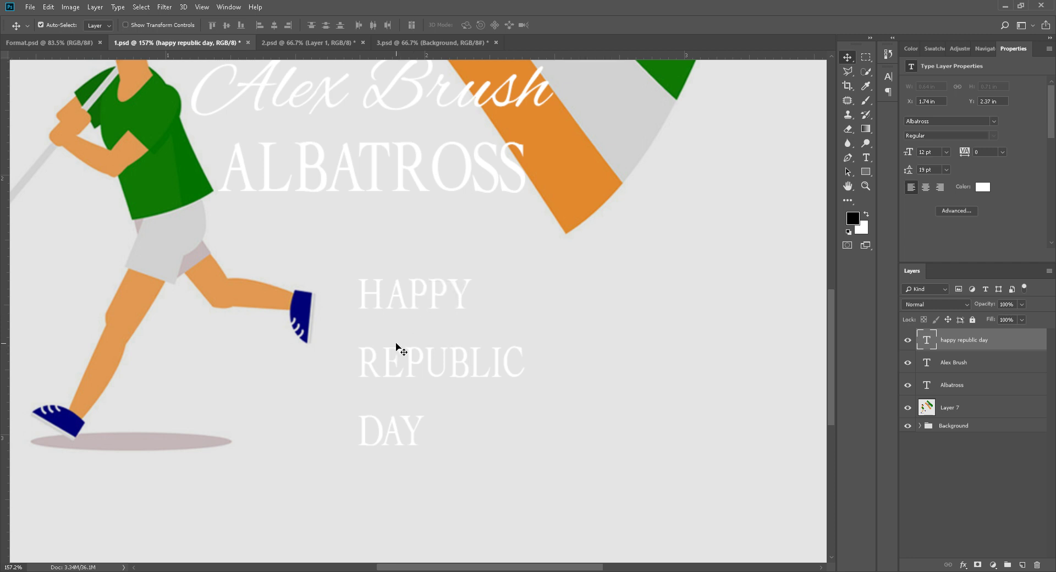
pyautogui.press('t')
pyautogui.moveTo(358, 296); pyautogui.dragTo(500, 297)
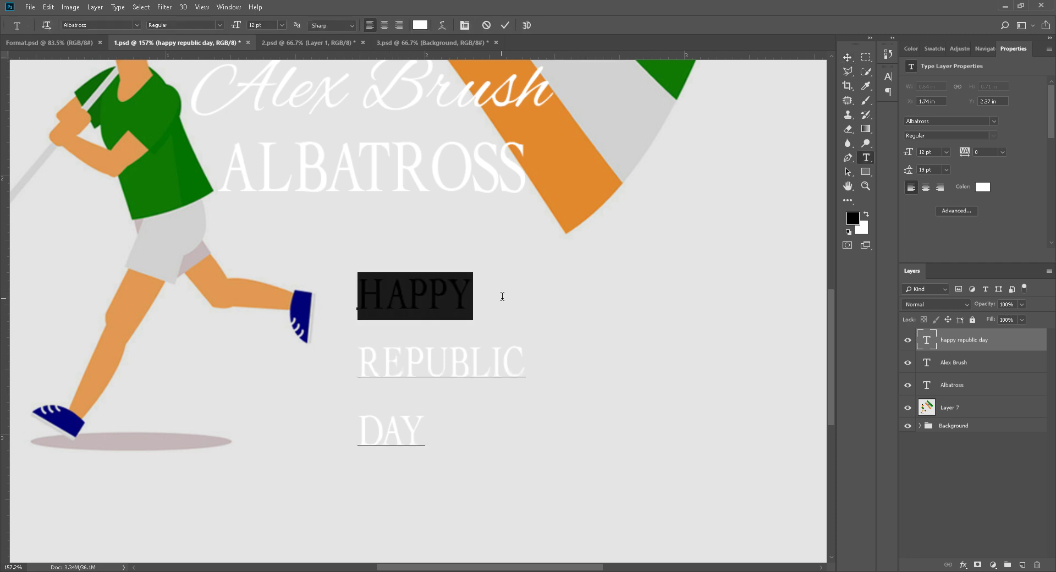
# Delete HAPPY and colour REPUBLIC DAY navy 01007a sampled from the boy's shoe.
pyautogui.press('Left')
pyautogui.press('Delete')
pyautogui.press('Delete')
pyautogui.press('Delete')
pyautogui.press('Delete')
pyautogui.hotkey('ctrl', 'a')
pyautogui.hotkey('ctrl', 't')
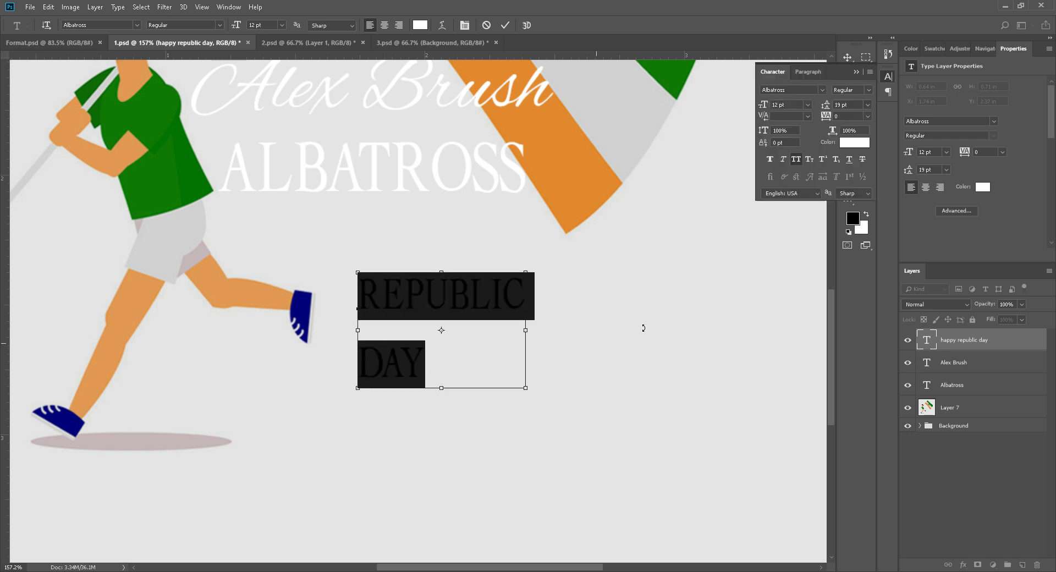
pyautogui.click(868, 105)
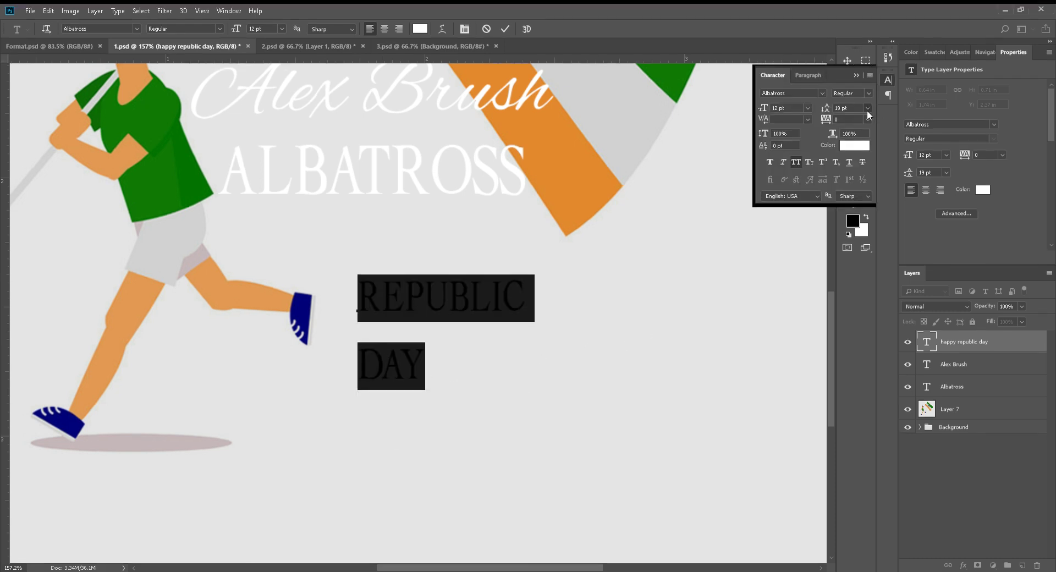
pyautogui.click(858, 115)
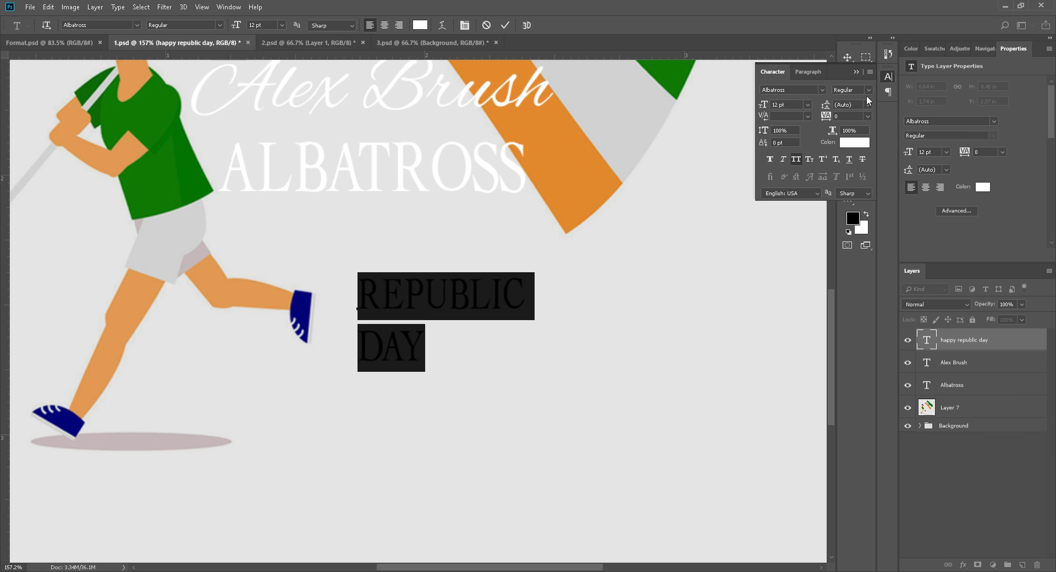
pyautogui.click(853, 143)
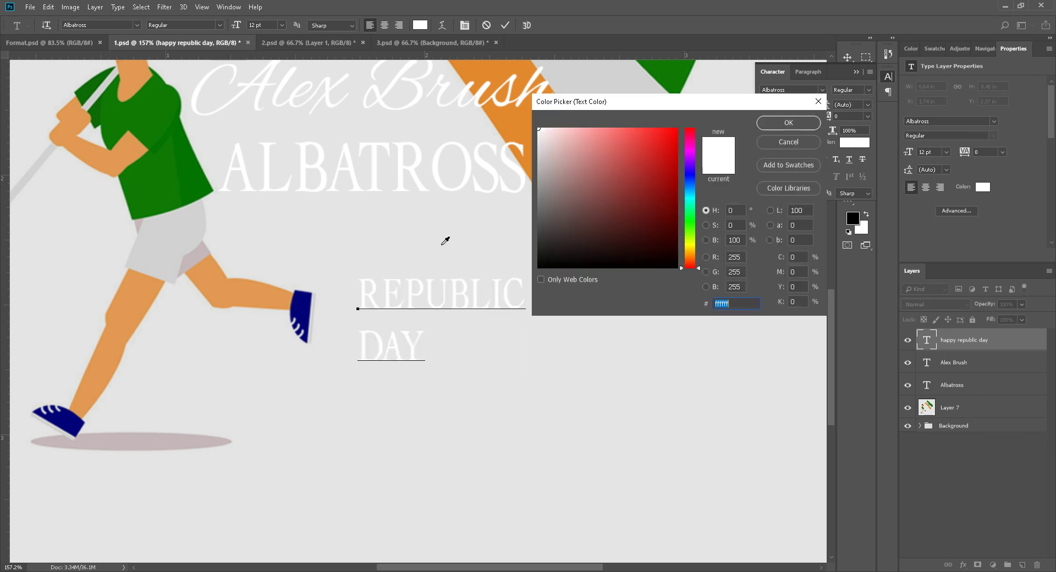
pyautogui.click(305, 303)
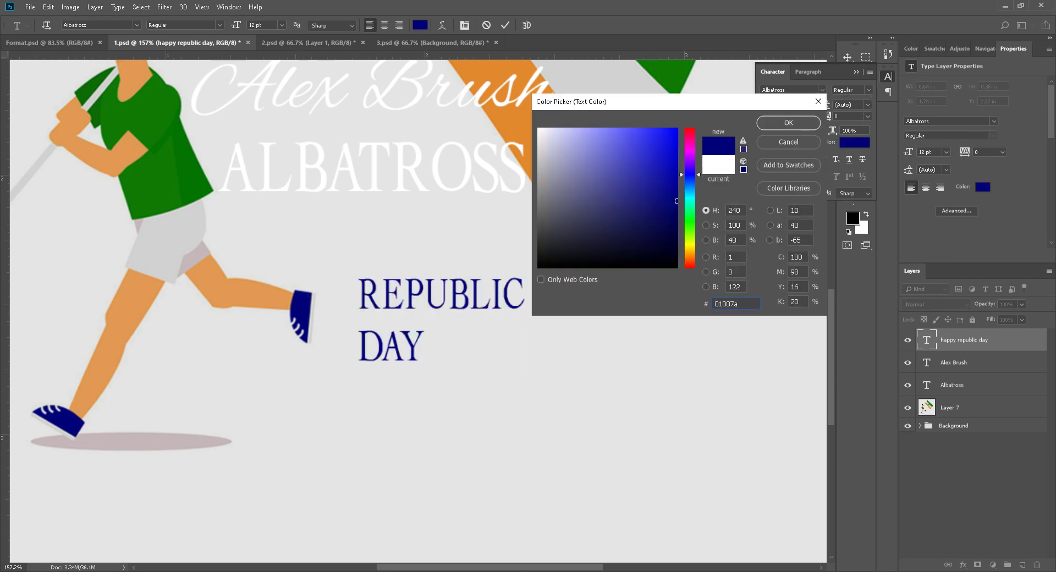
pyautogui.click(788, 123)
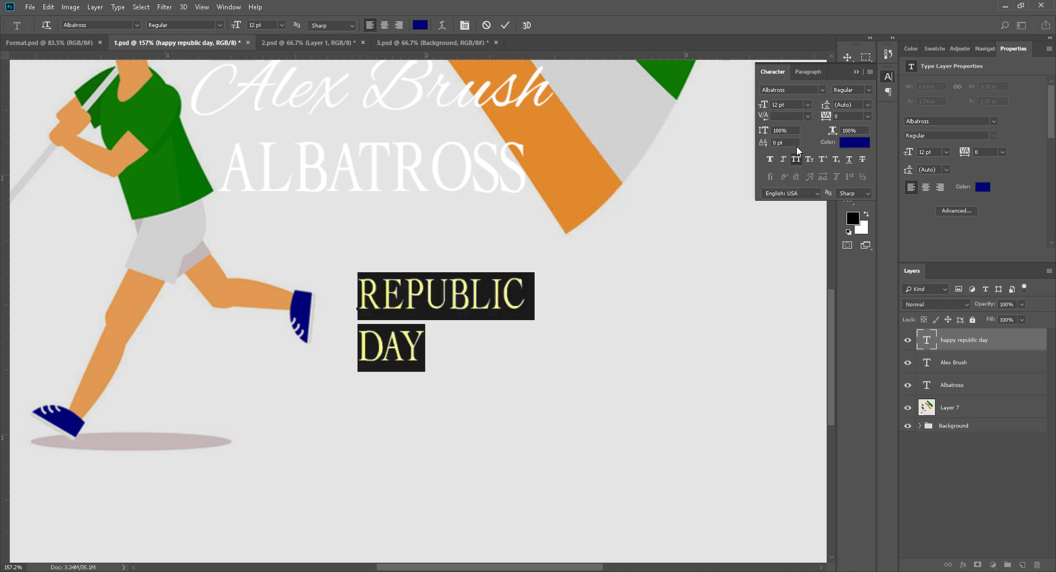
# Set REPUBLIC DAY line spacing to 12 pt and commit the text.
pyautogui.click(847, 104)
pyautogui.write('12')
pyautogui.press('Return')
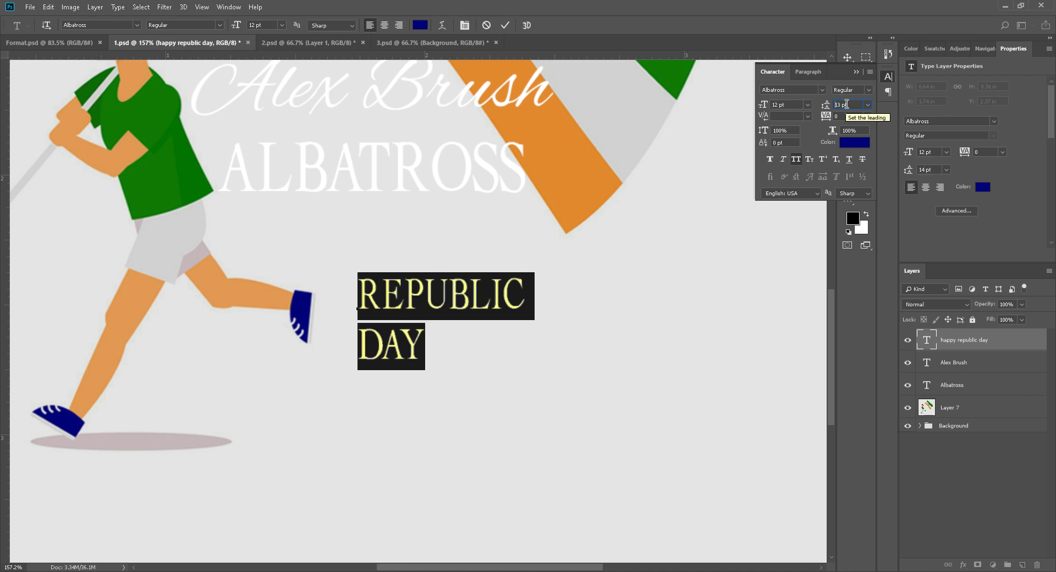
pyautogui.click(888, 77)
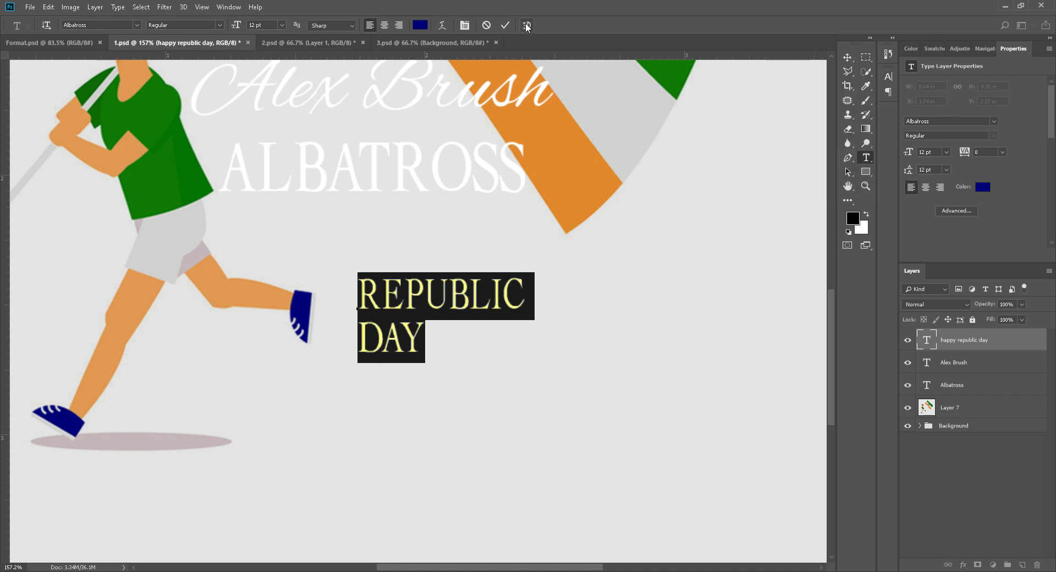
pyautogui.click(505, 25)
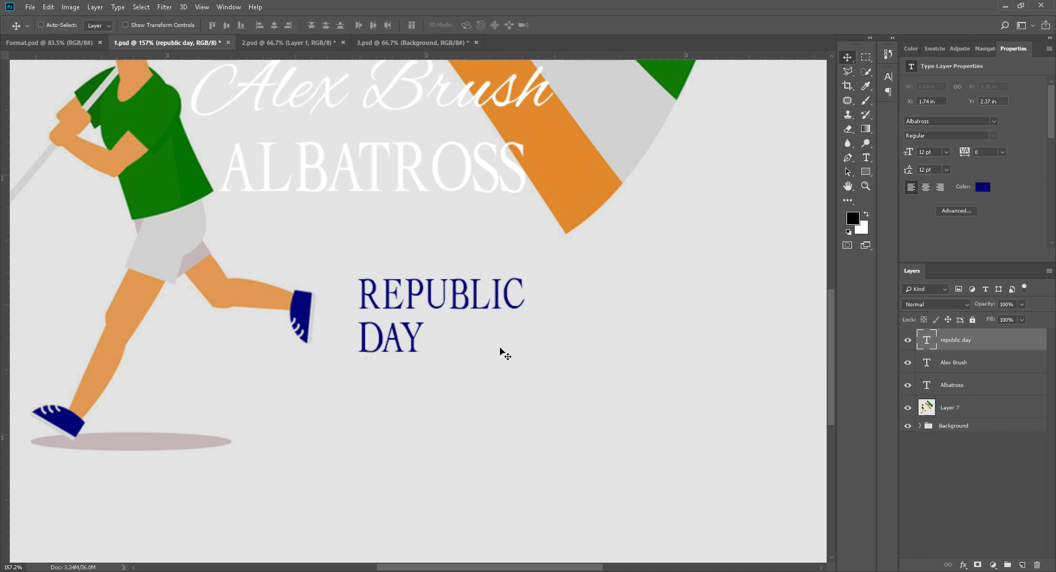
# Scale REPUBLIC DAY up to 135.57%, about 16.27 pt.
pyautogui.hotkey('ctrl', 't')
pyautogui.moveTo(525, 364); pyautogui.dragTo(584, 395)
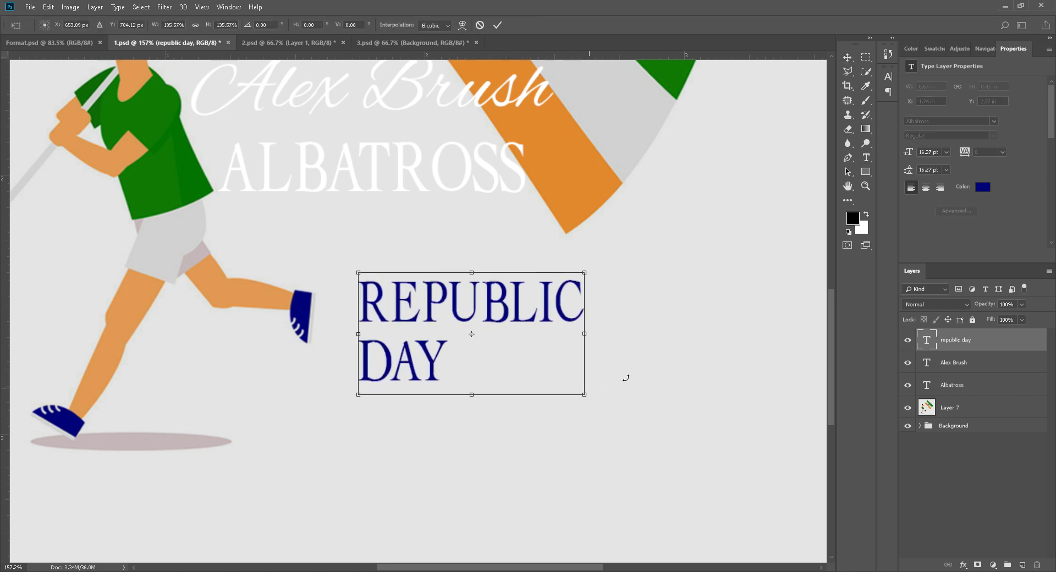
pyautogui.click(497, 25)
pyautogui.scroll(2, 495, 370)
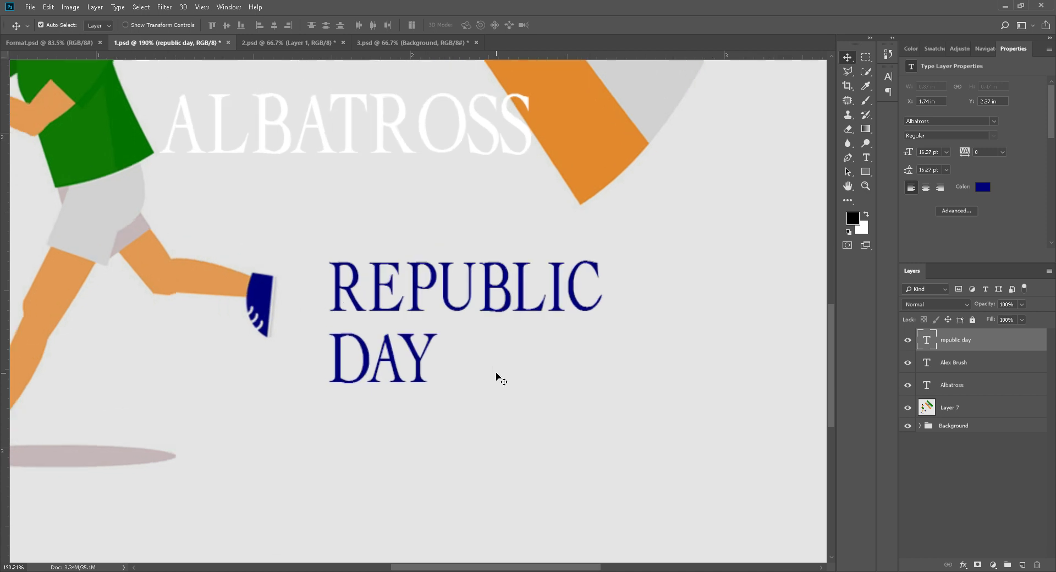
pyautogui.scroll(-2, 477, 374)
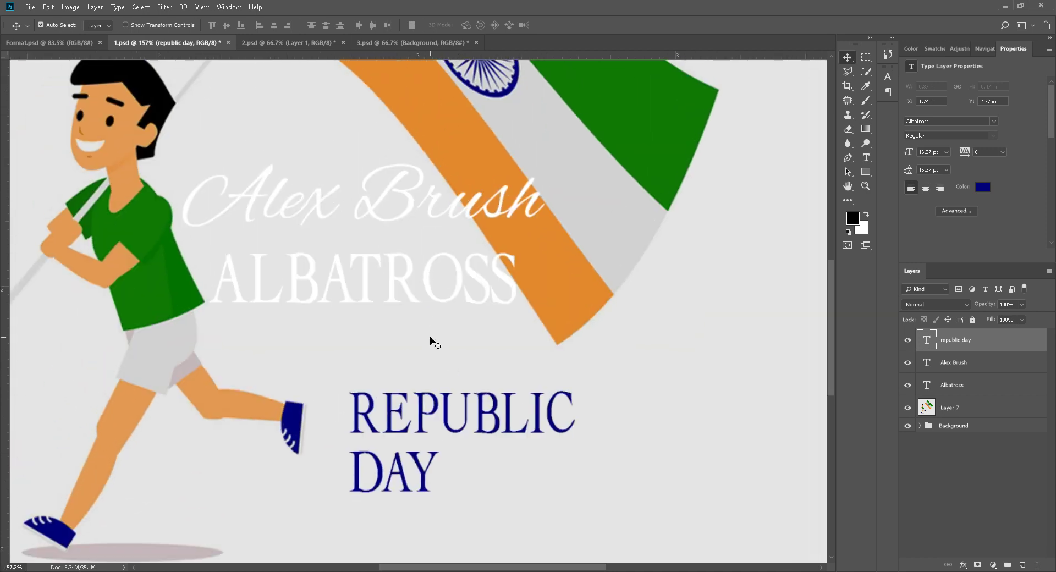
# Add a 'happy' text line above REPUBLIC DAY in the Alex Brush font.
pyautogui.press('t')
pyautogui.click(416, 358)
pyautogui.write('happy')
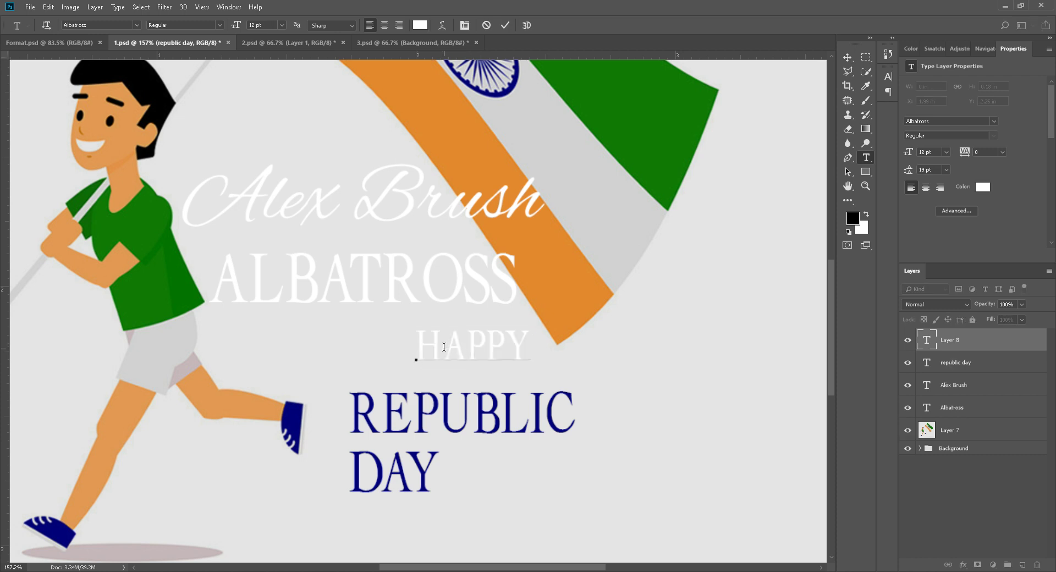
pyautogui.click(385, 217)
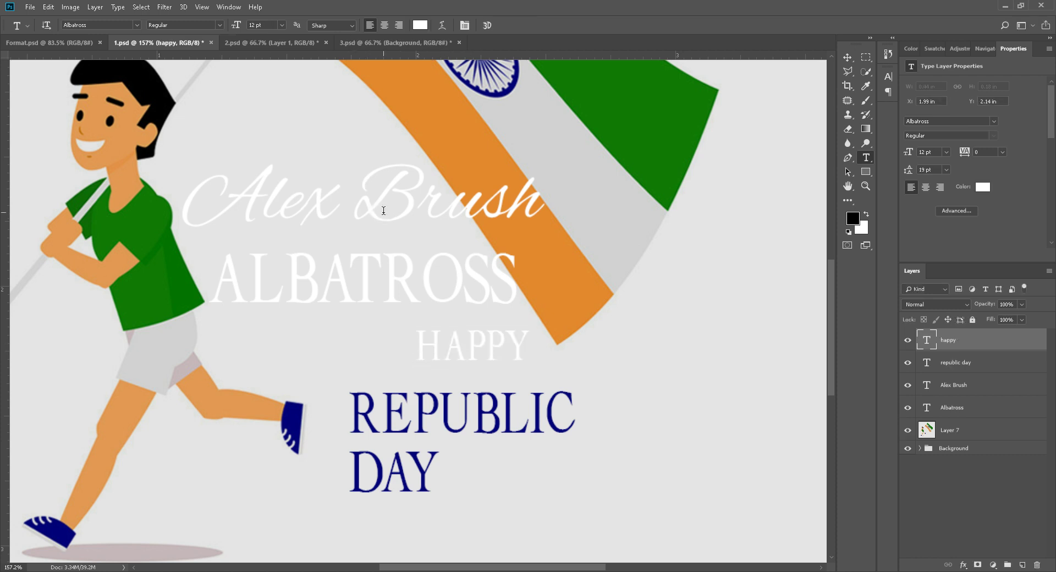
pyautogui.hotkey('ctrl', 'a')
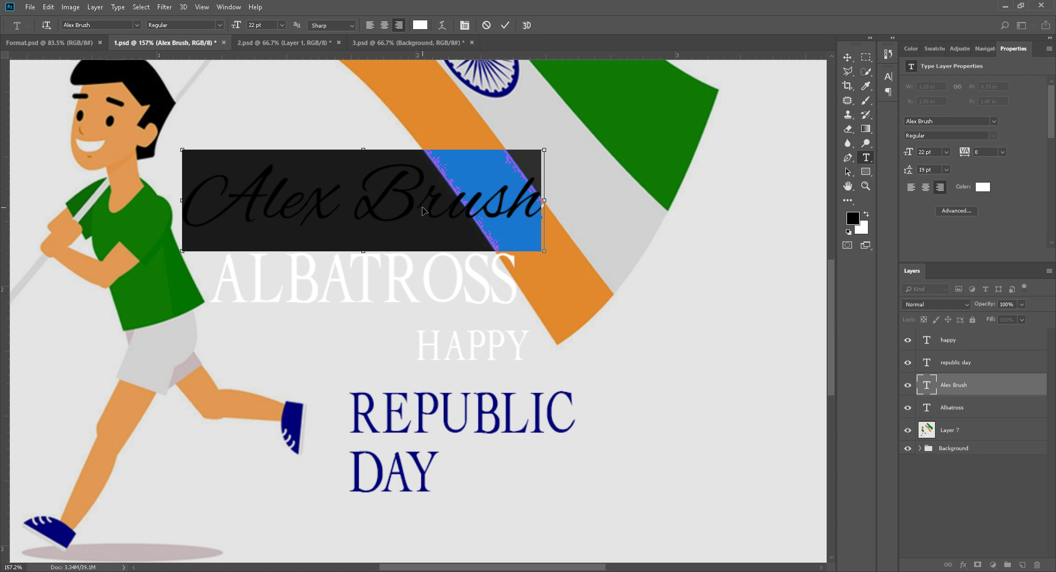
pyautogui.click(505, 25)
pyautogui.doubleClick(928, 340)
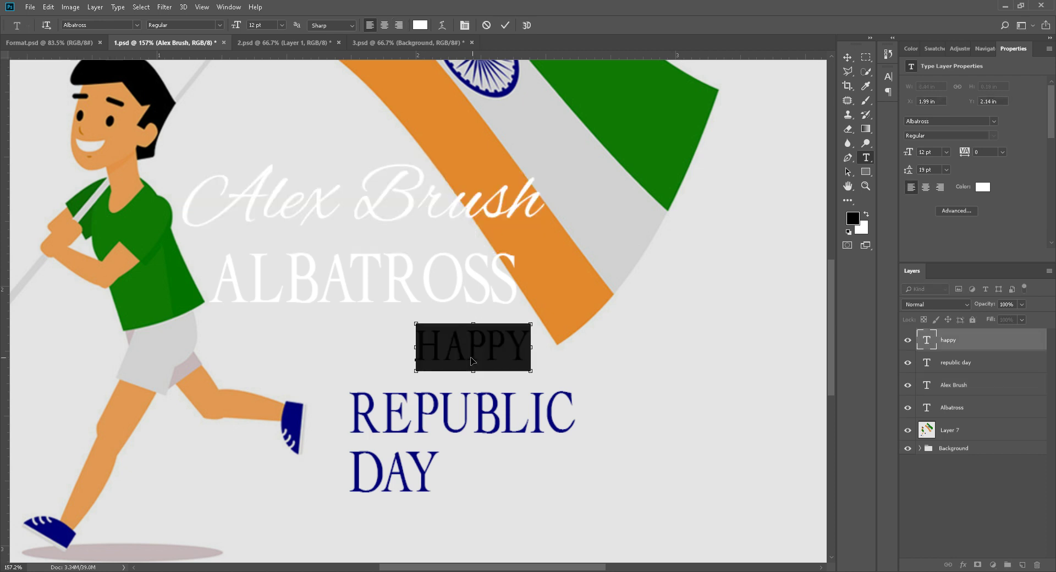
pyautogui.click(91, 25)
pyautogui.write('Alex Brush')
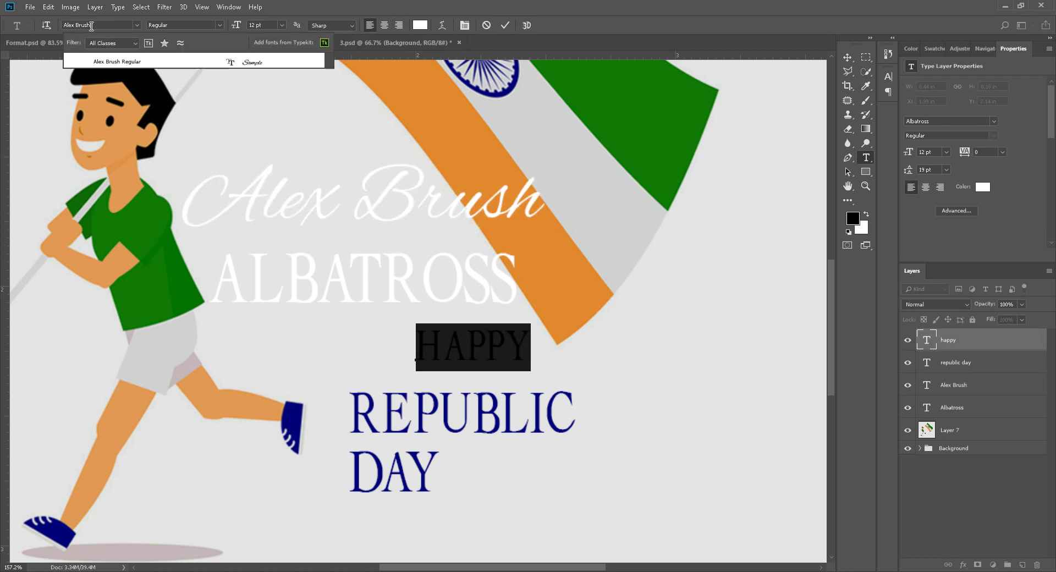
pyautogui.press('Return')
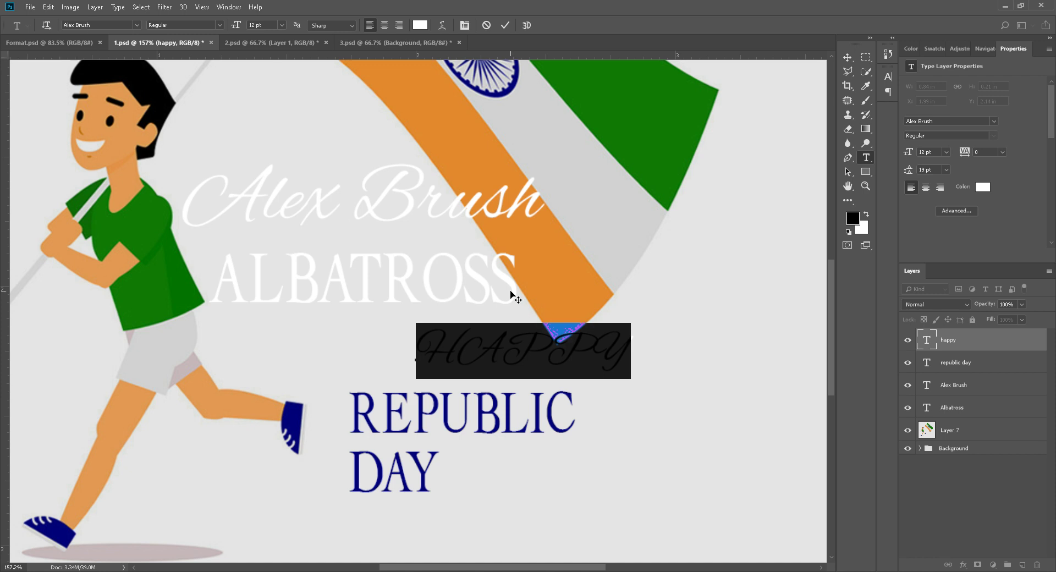
pyautogui.click(516, 298)
# Delete the ALBATROSS and Alex Brush sample text layers.
pyautogui.press('v')
pyautogui.click(397, 289)
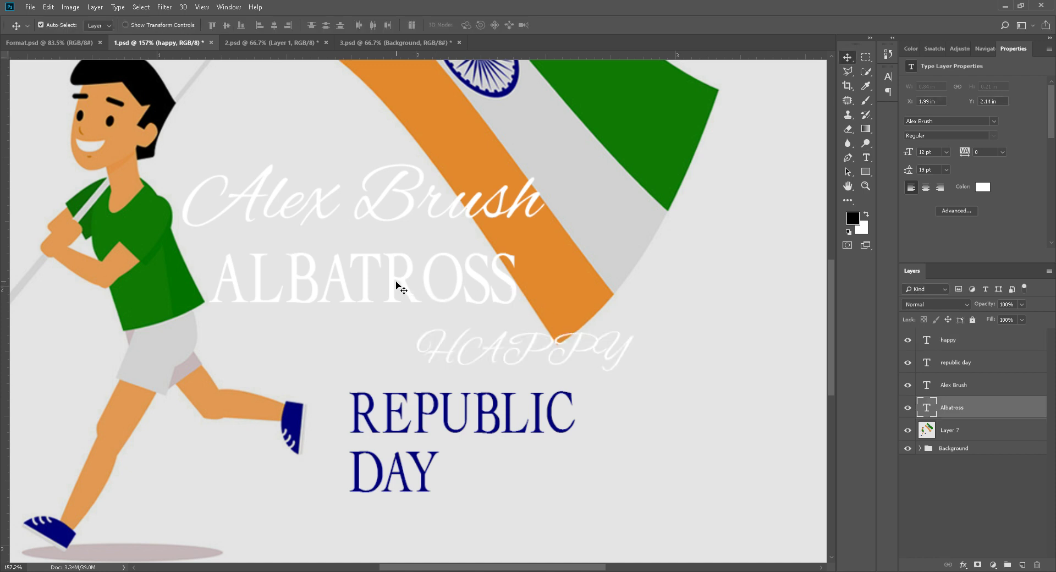
pyautogui.press('Delete')
pyautogui.click(407, 214)
pyautogui.press('Delete')
# Turn off All Caps and capitalise the H so the word reads 'Happy'.
pyautogui.click(484, 351)
pyautogui.doubleClick(428, 350)
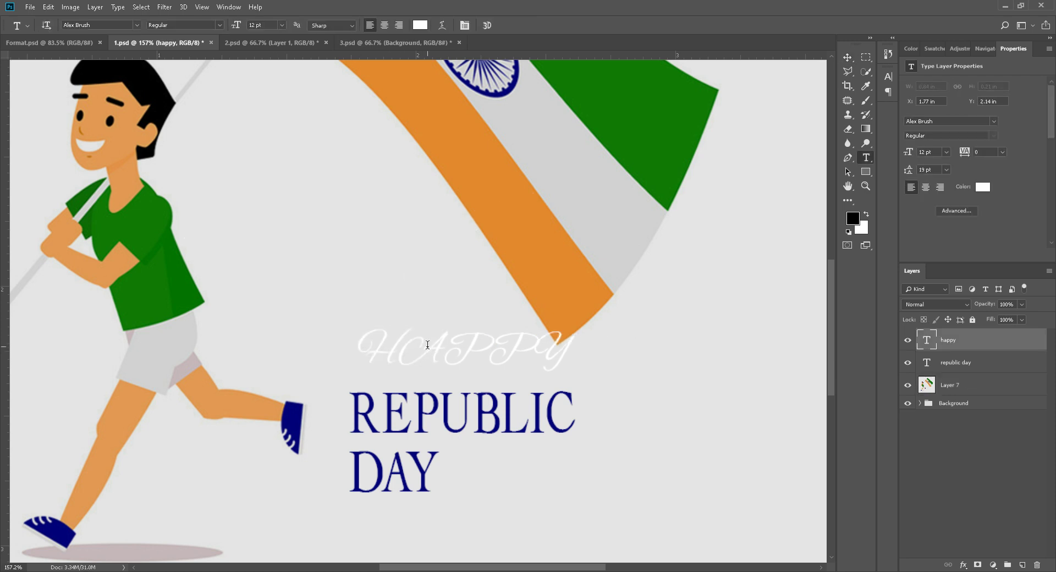
pyautogui.hotkey('ctrl', 't')
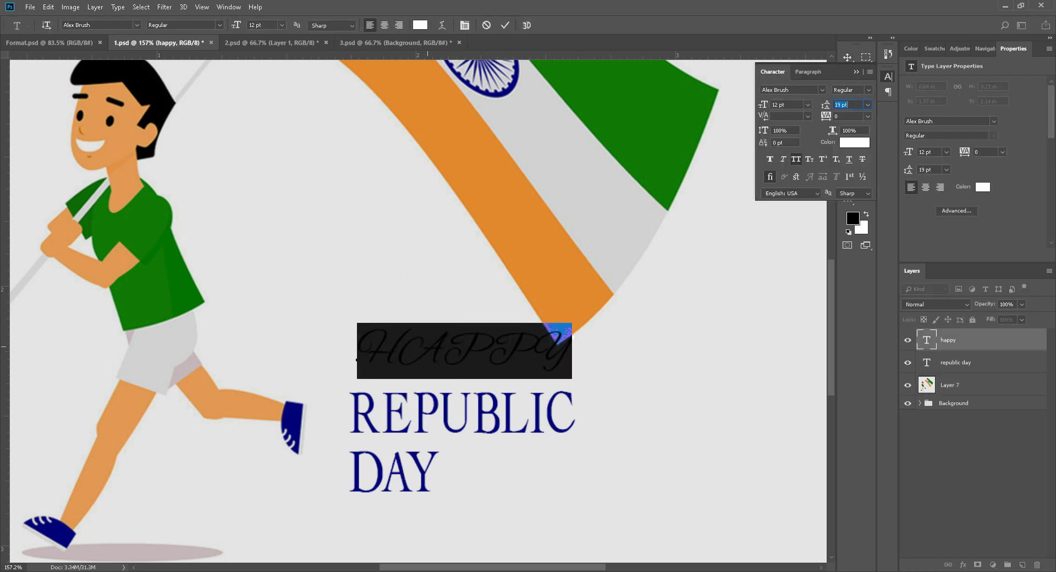
pyautogui.hotkey('ctrl', 'shift', 'k')
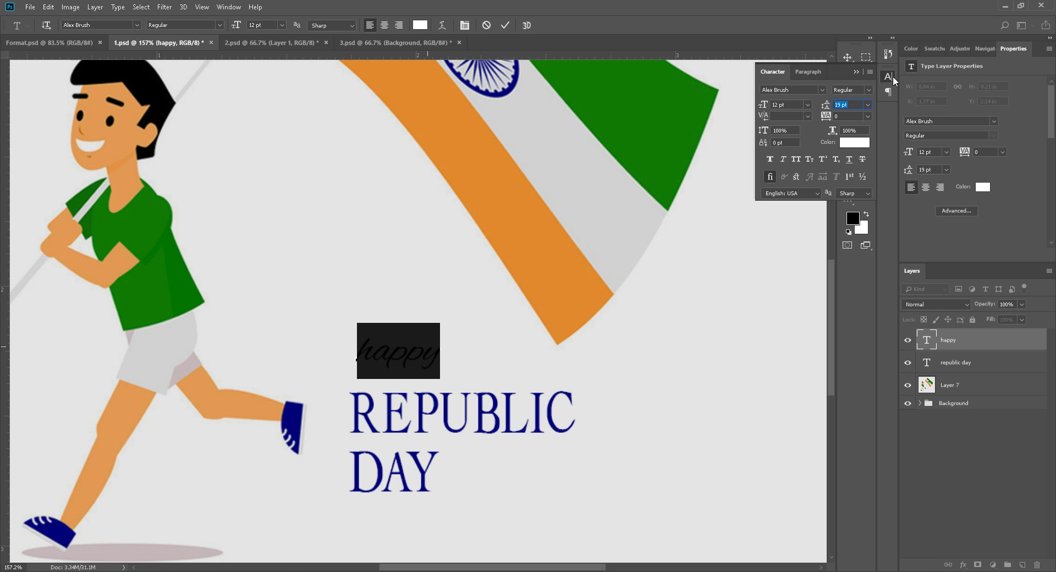
pyautogui.click(889, 77)
pyautogui.moveTo(372, 341); pyautogui.dragTo(345, 350)
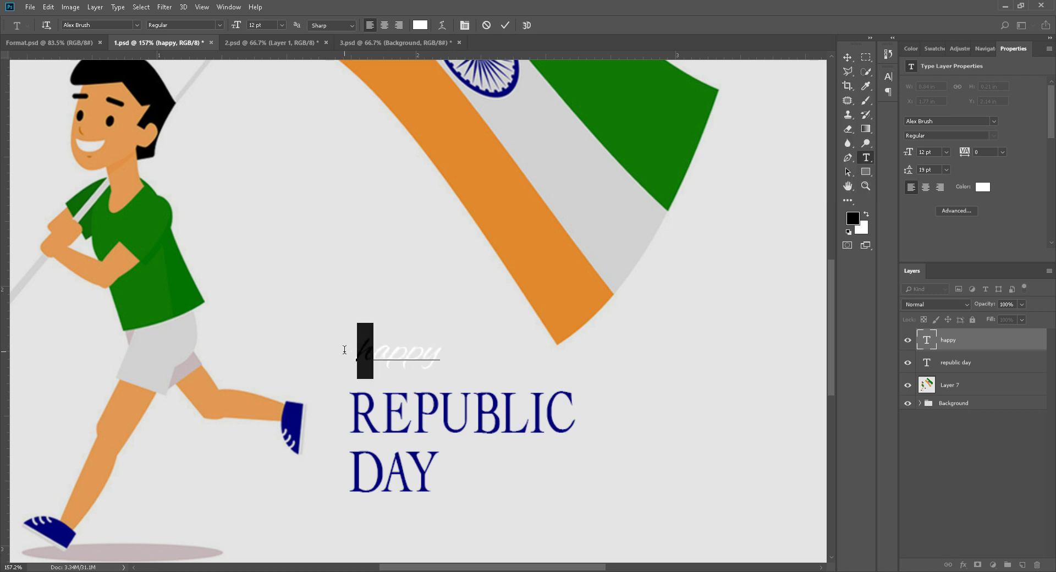
pyautogui.write('H')
pyautogui.doubleClick(455, 352)
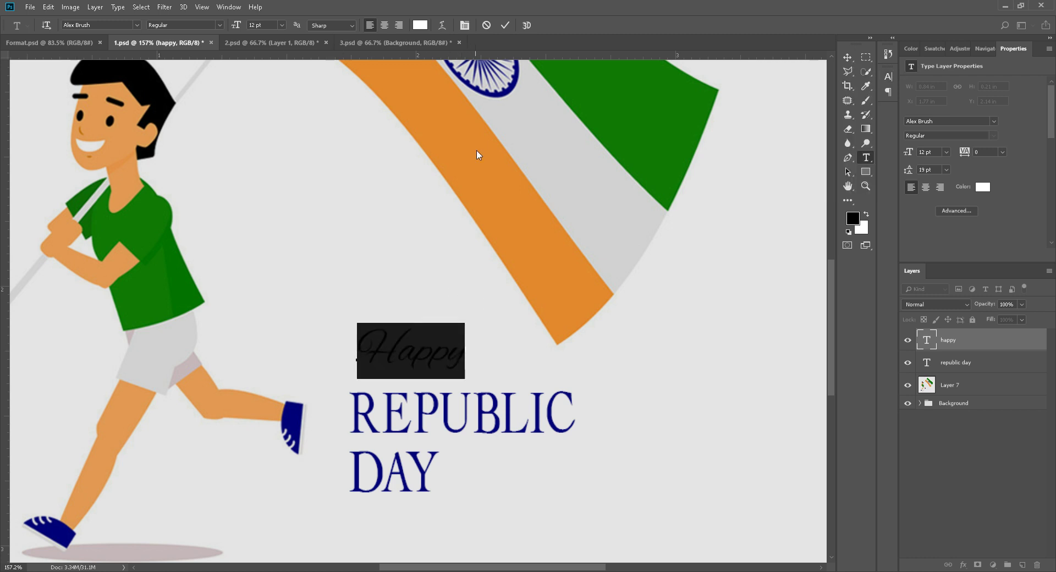
pyautogui.click(503, 29)
# Colour Happy orange, sampled from the flag's orange stripe.
pyautogui.press('v')
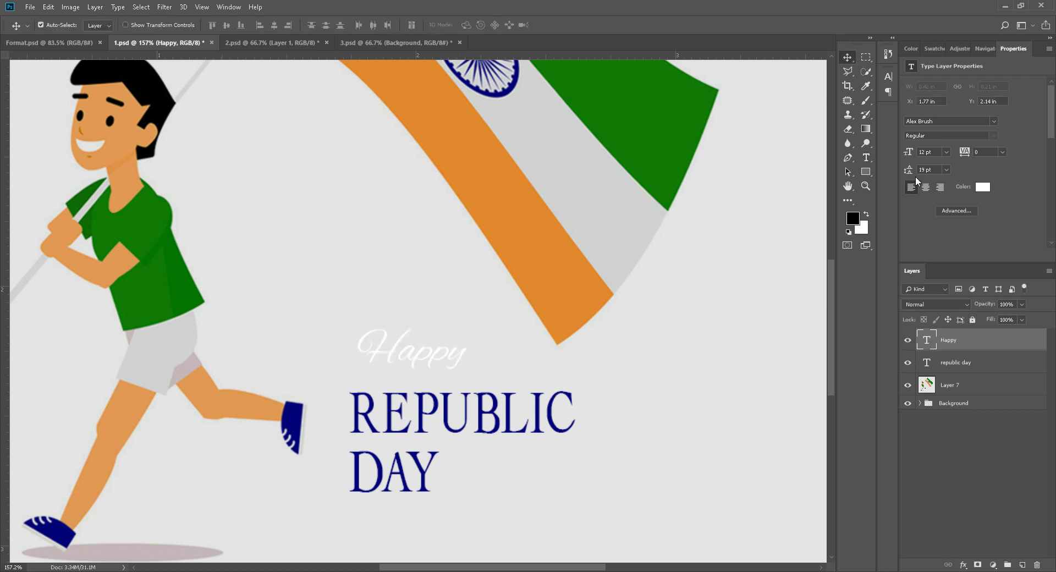
pyautogui.click(983, 189)
pyautogui.click(251, 405)
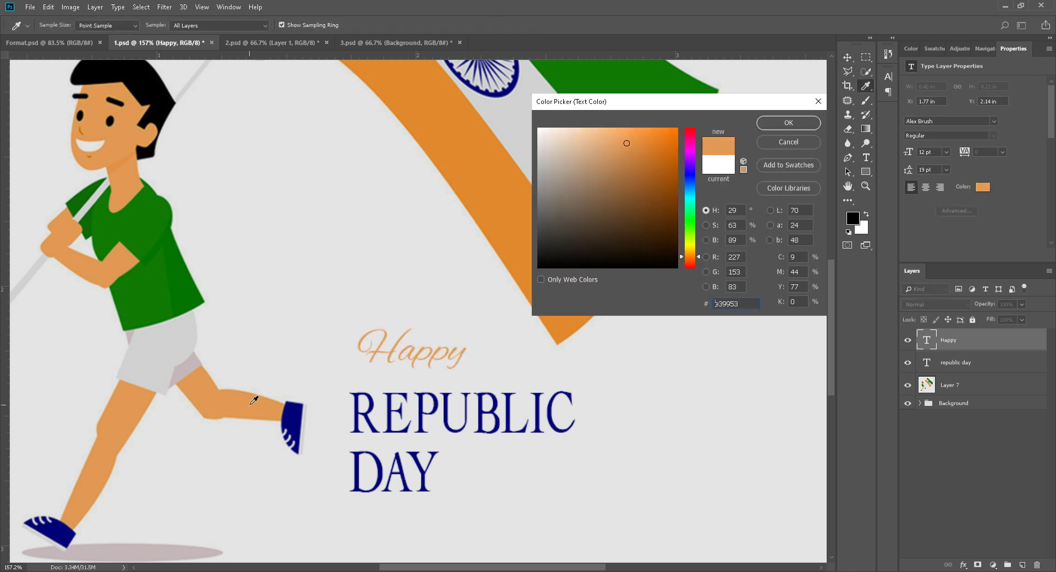
pyautogui.click(499, 202)
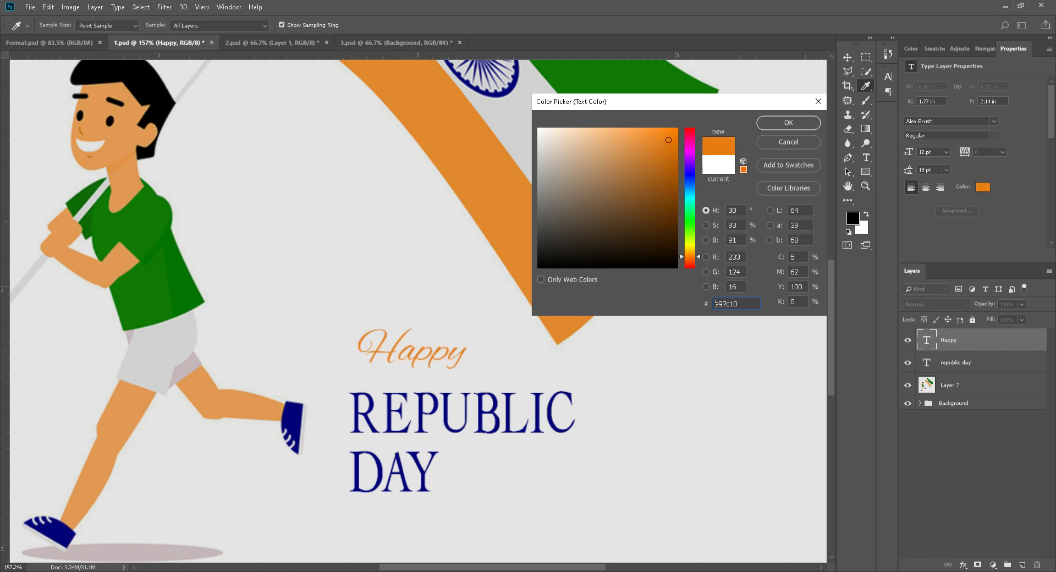
pyautogui.click(789, 123)
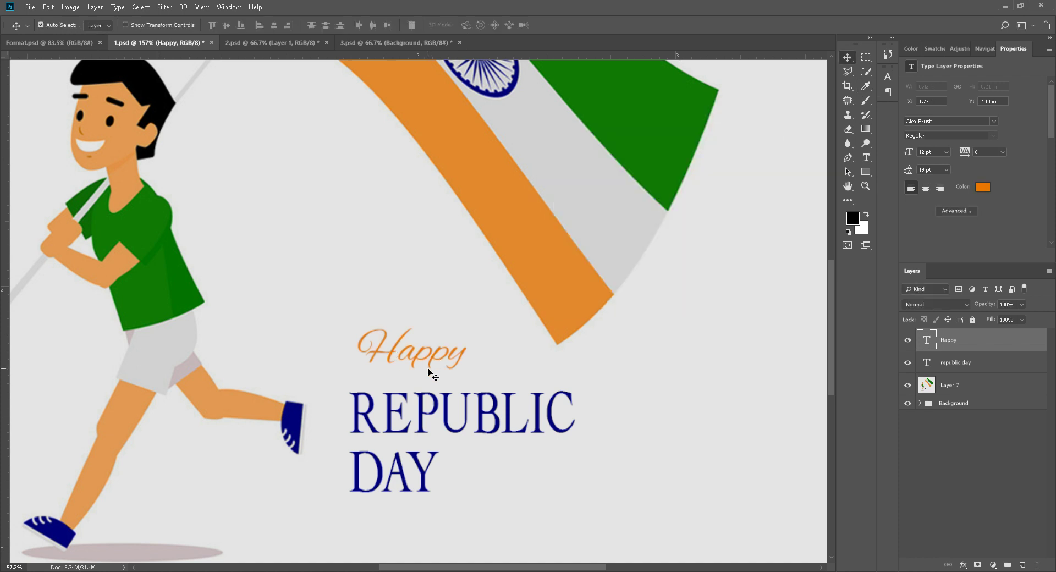
# Enlarge Happy to 121.37% and position it just above REPUBLIC DAY.
pyautogui.scroll(-2, 449, 377)
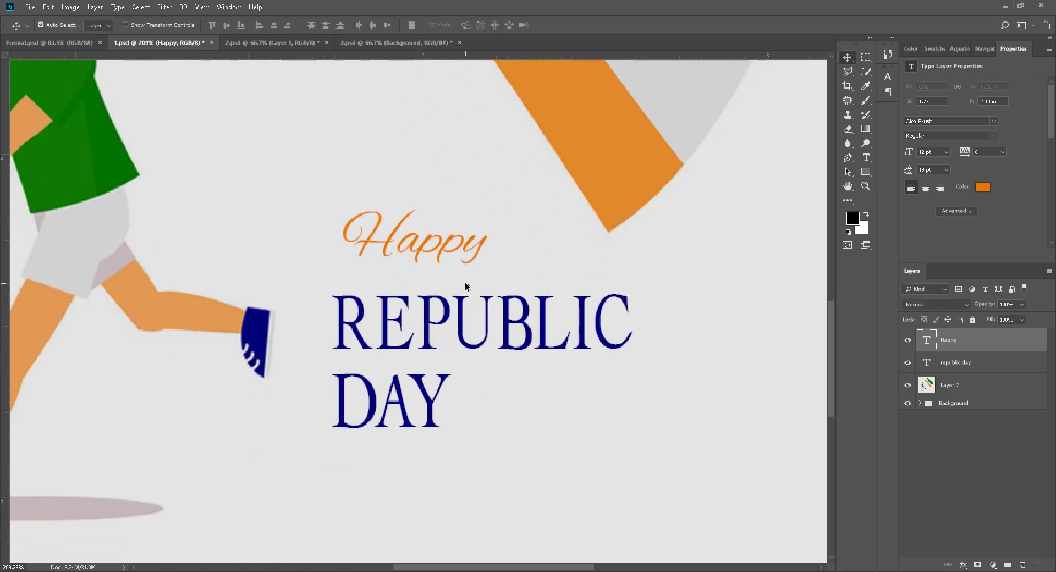
pyautogui.moveTo(449, 259); pyautogui.dragTo(434, 271)
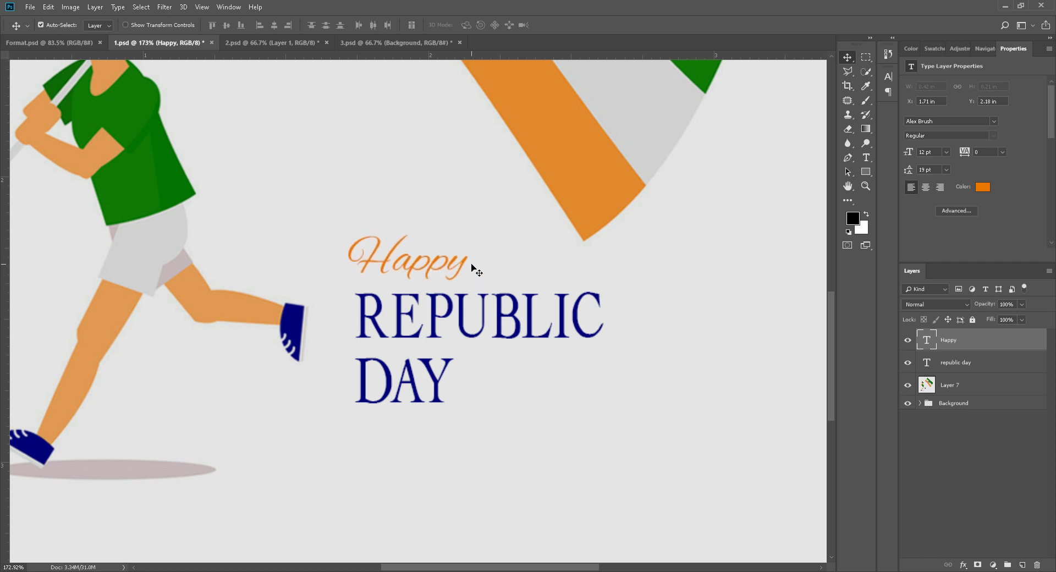
pyautogui.hotkey('ctrl', 't')
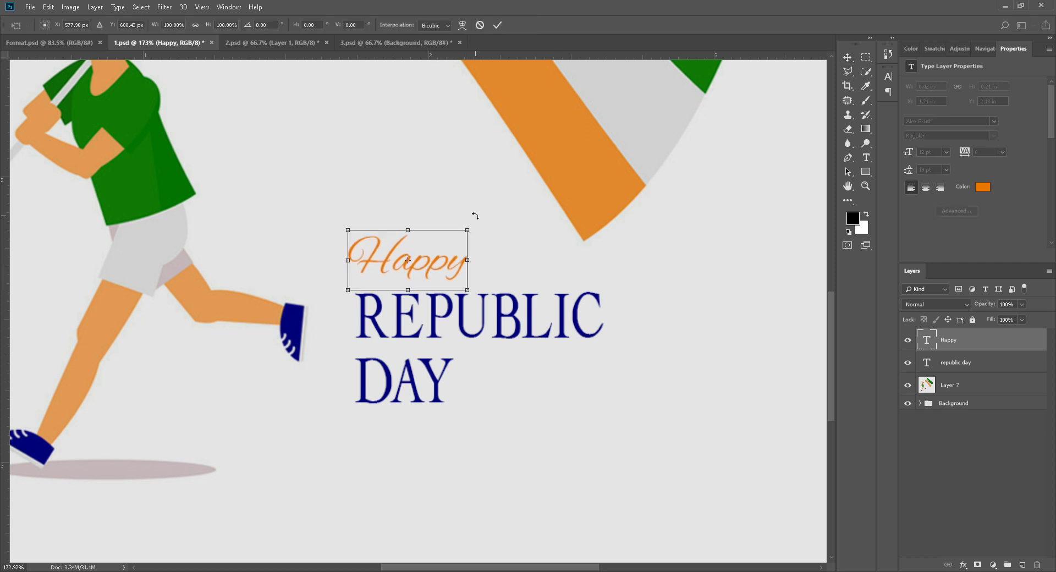
pyautogui.moveTo(467, 231); pyautogui.dragTo(490, 218)
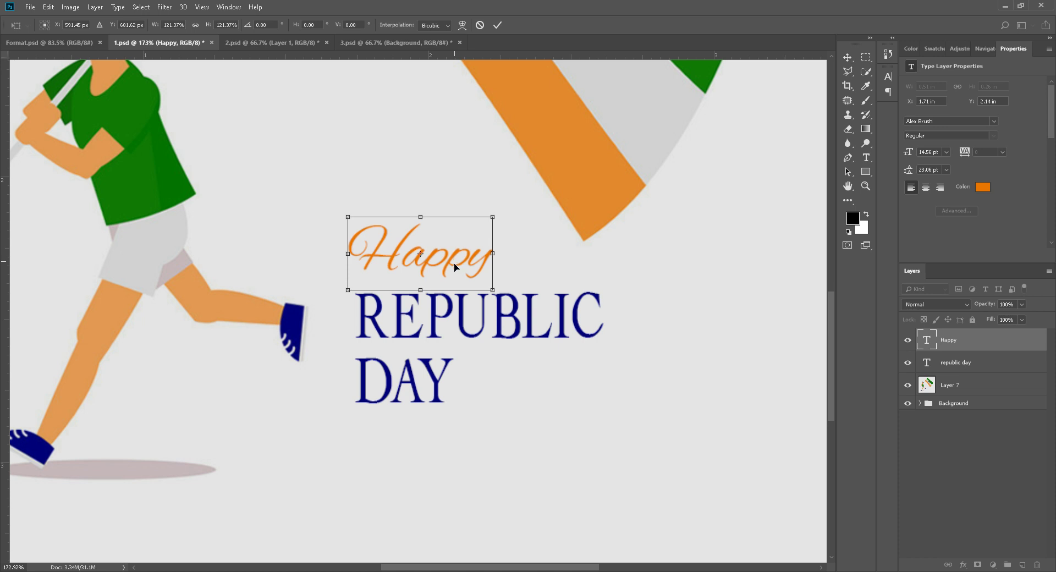
pyautogui.moveTo(456, 265); pyautogui.dragTo(455, 277)
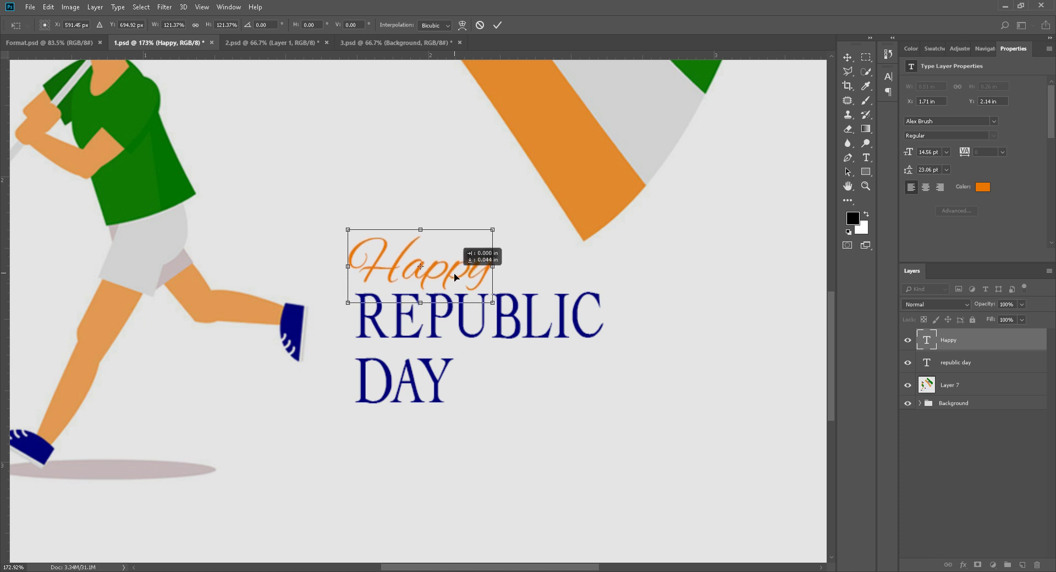
pyautogui.click(498, 25)
pyautogui.moveTo(449, 271); pyautogui.dragTo(449, 260)
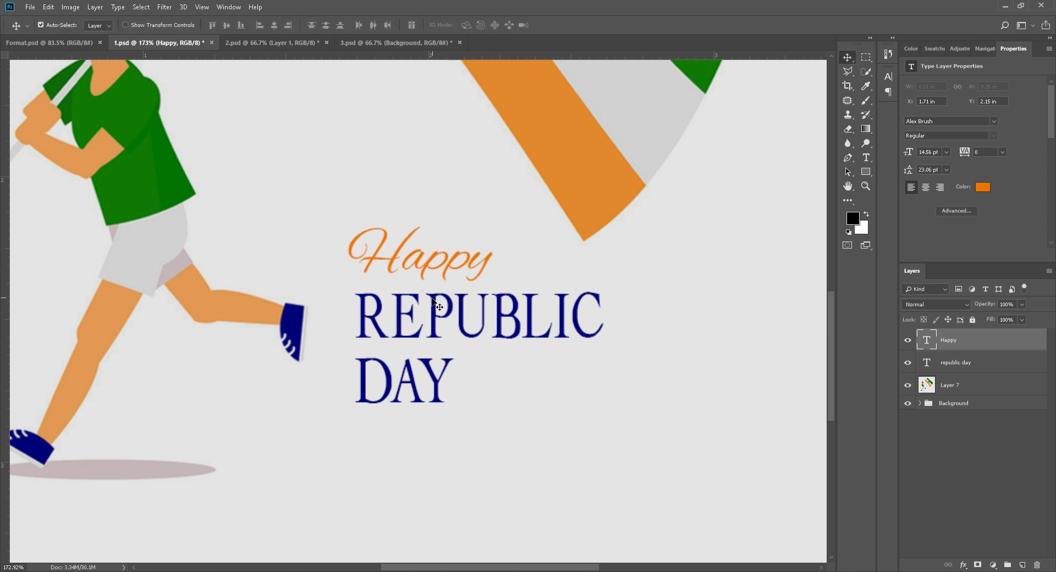
pyautogui.moveTo(526, 369); pyautogui.dragTo(491, 370)
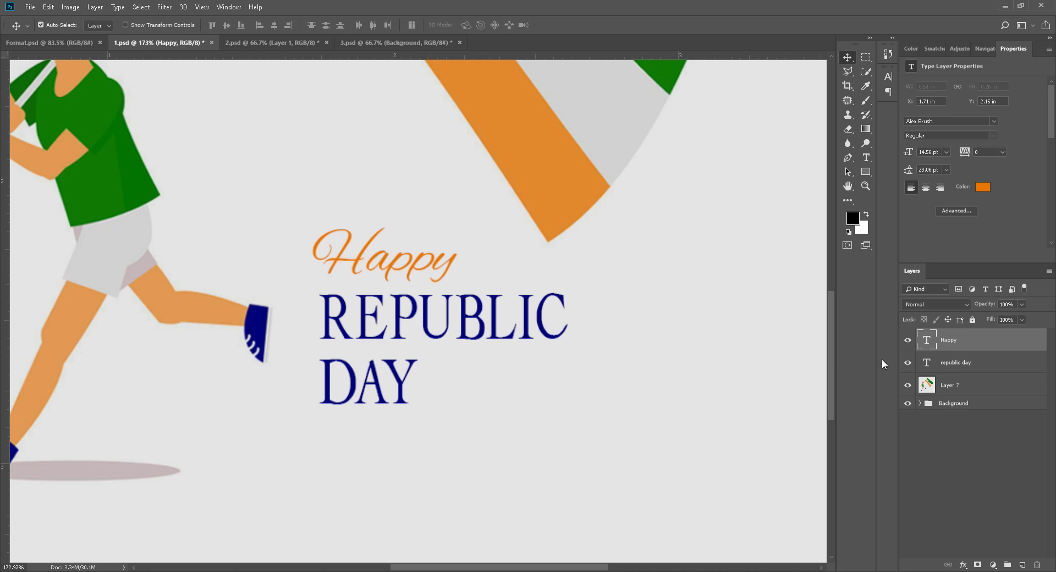
# Move Happy and REPUBLIC DAY left together and scale both to 112.54%.
pyautogui.keyDown('shift'); pyautogui.click(970, 364); pyautogui.keyUp('shift')
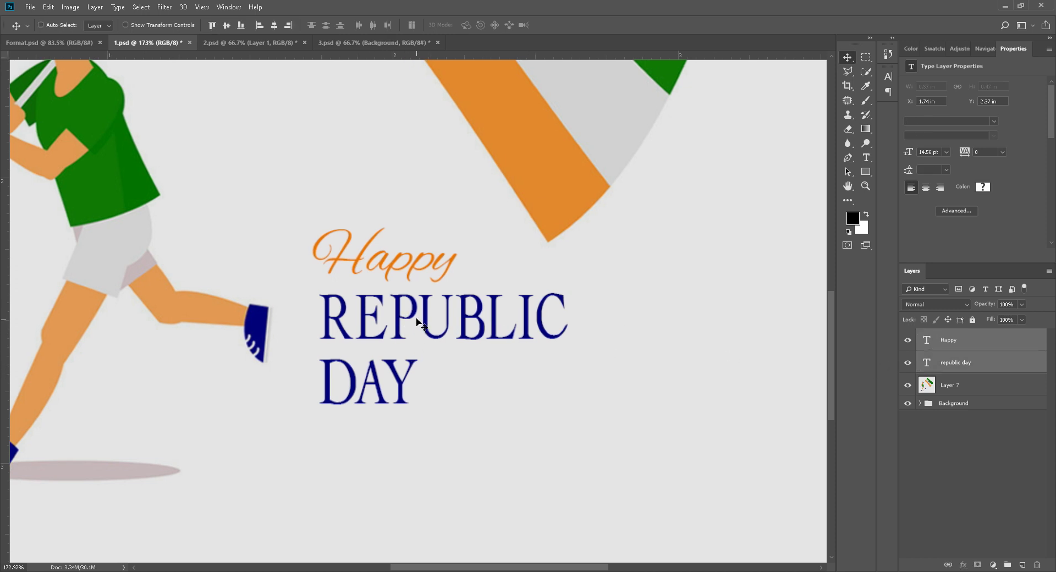
pyautogui.moveTo(416, 322); pyautogui.dragTo(394, 332)
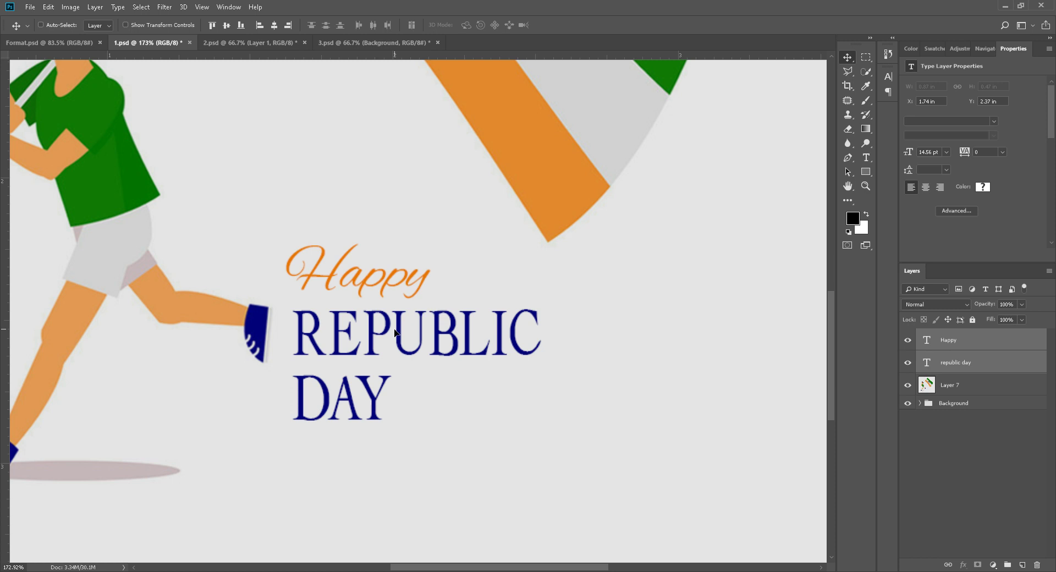
pyautogui.hotkey('ctrl', 't')
pyautogui.moveTo(540, 420); pyautogui.dragTo(572, 442)
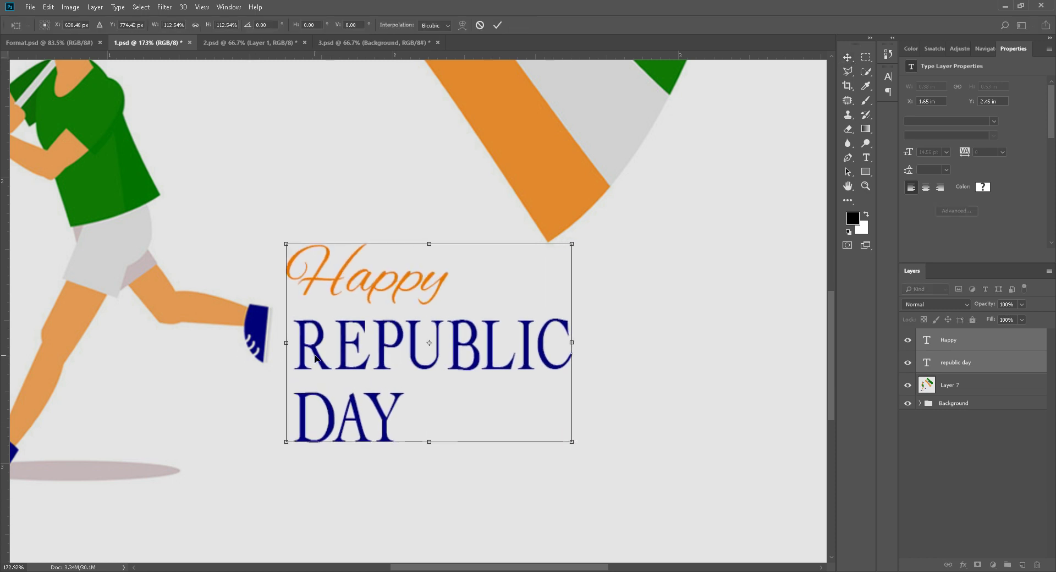
pyautogui.moveTo(315, 359); pyautogui.dragTo(309, 351)
pyautogui.press('Return')
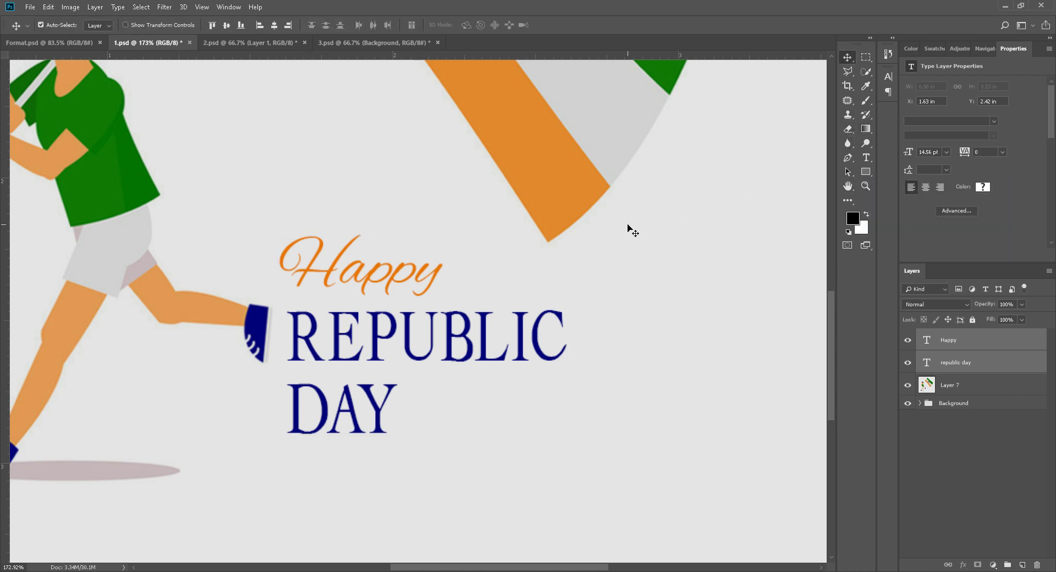
# Draw a rectangle right of DAY filled dark green 047400 from the runner's shirt.
pyautogui.click(864, 172)
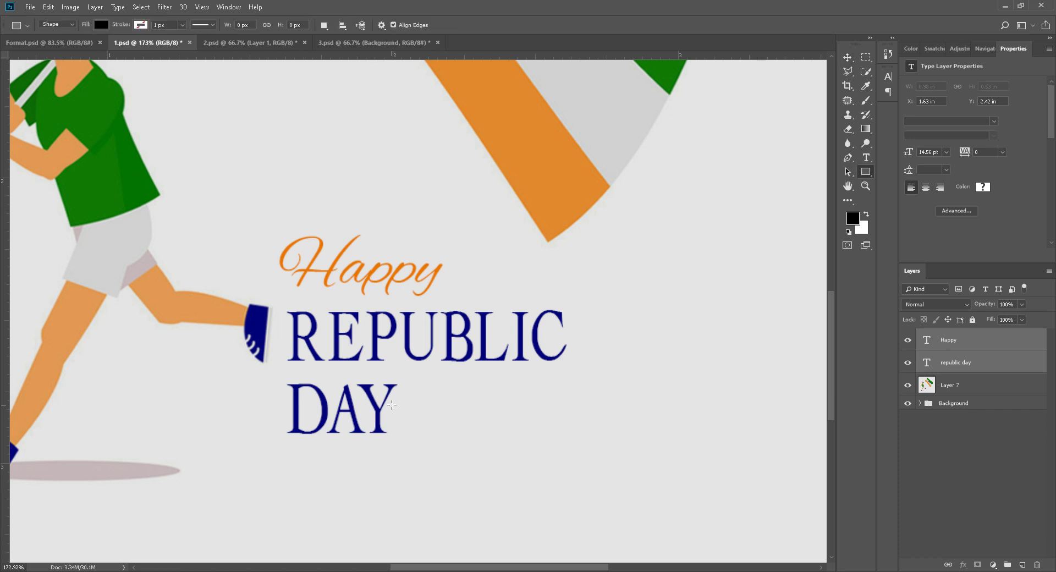
pyautogui.moveTo(398, 385); pyautogui.dragTo(419, 432)
pyautogui.moveTo(419, 434); pyautogui.dragTo(565, 434)
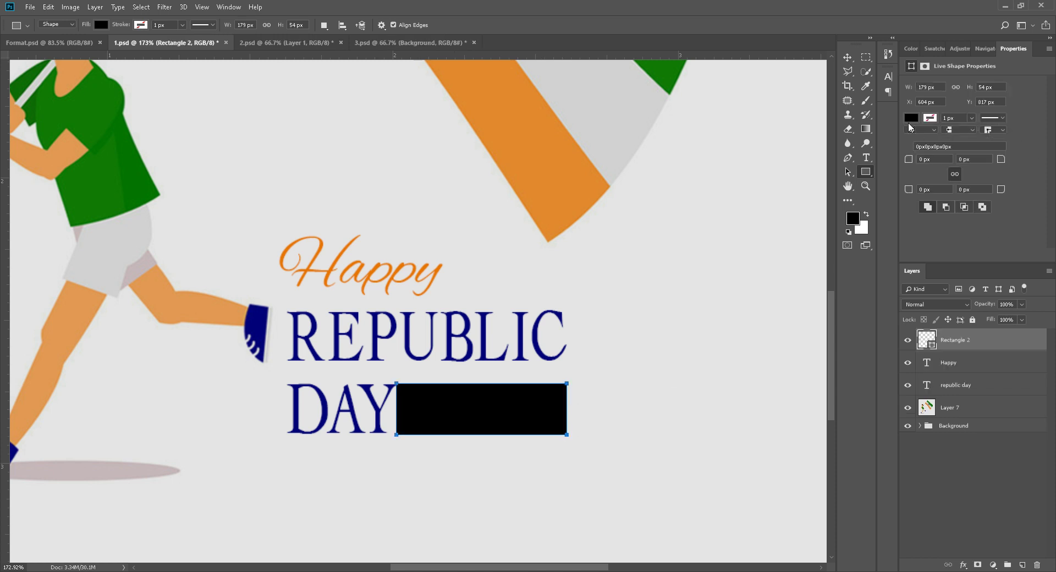
pyautogui.click(911, 118)
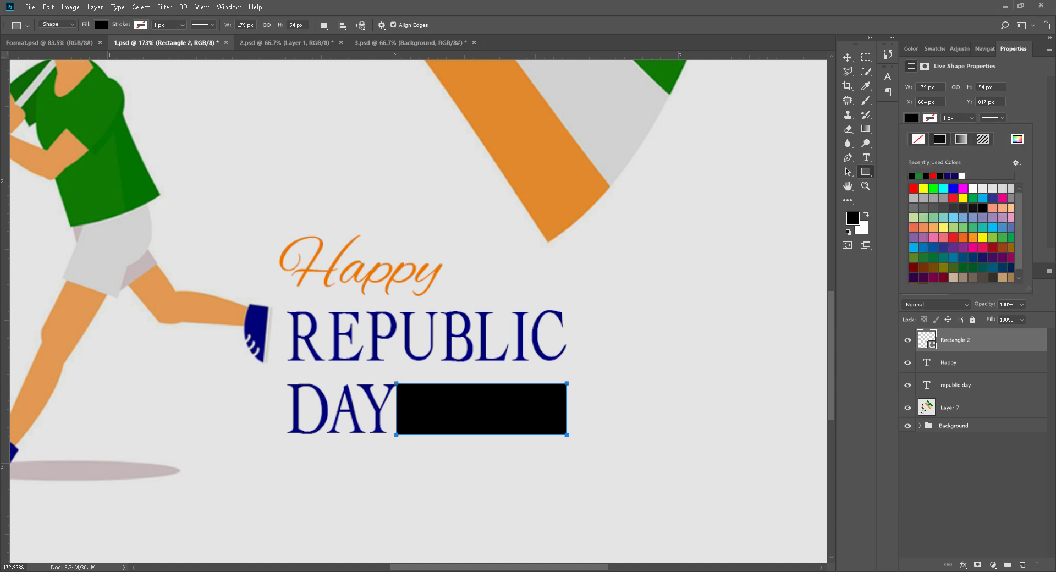
pyautogui.click(974, 198)
pyautogui.press('v')
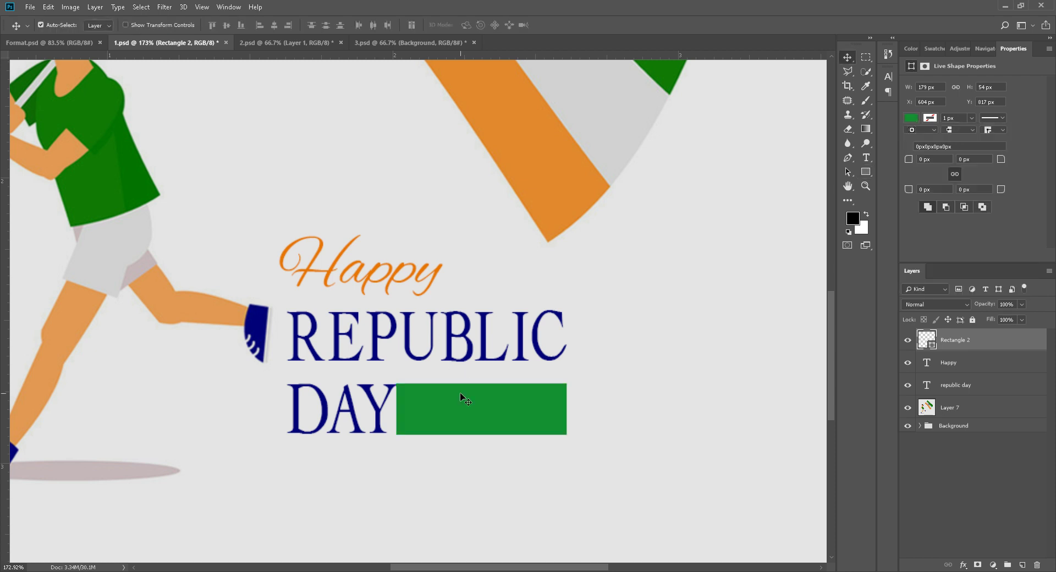
pyautogui.doubleClick(932, 345)
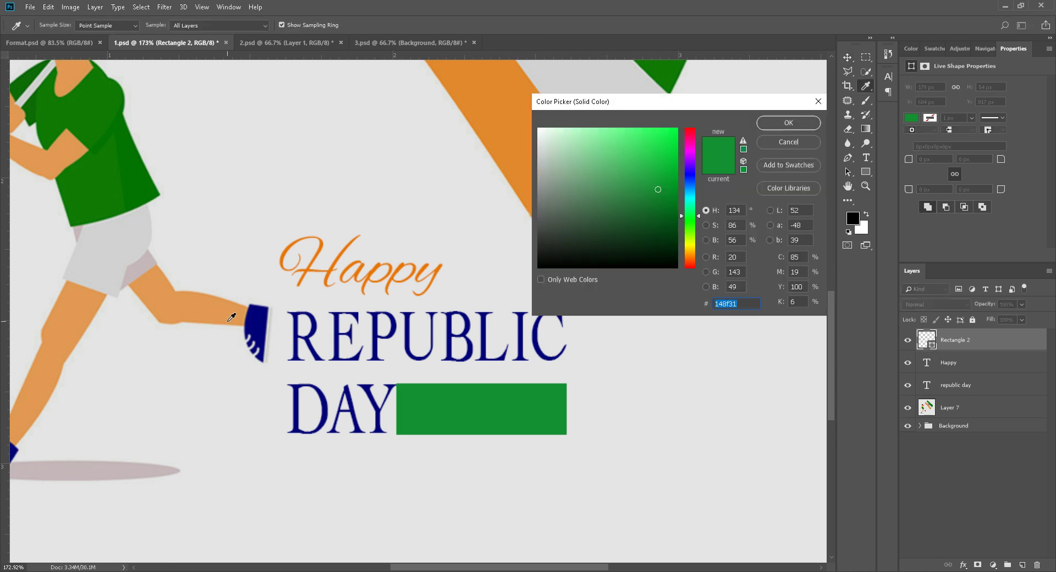
pyautogui.click(135, 179)
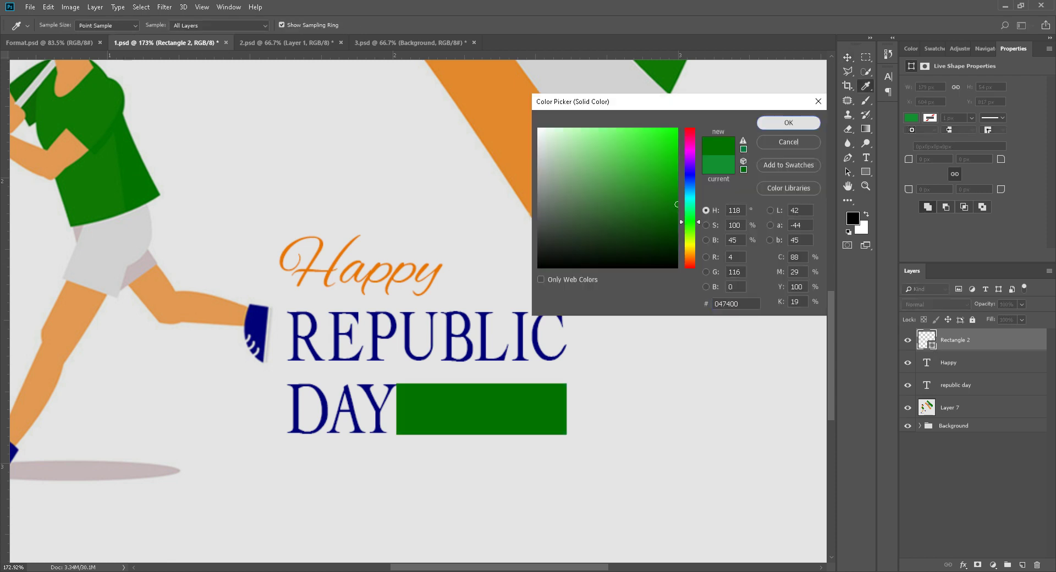
pyautogui.click(789, 123)
# Trim the green bar's left edge to about 96% width, then select Layer 7.
pyautogui.scroll(2, 495, 414)
pyautogui.hotkey('ctrl', 't')
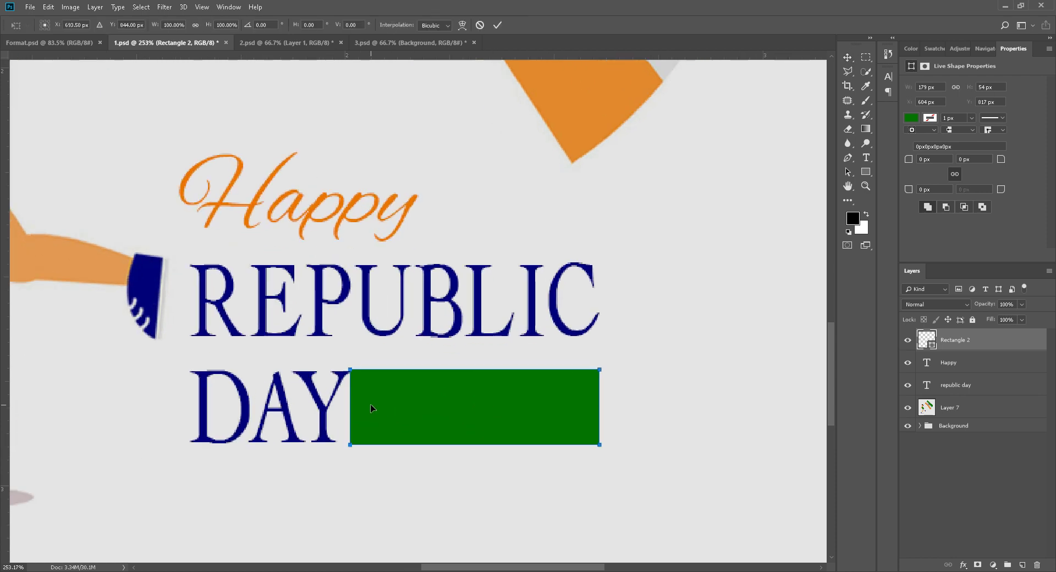
pyautogui.moveTo(352, 408); pyautogui.dragTo(361, 408)
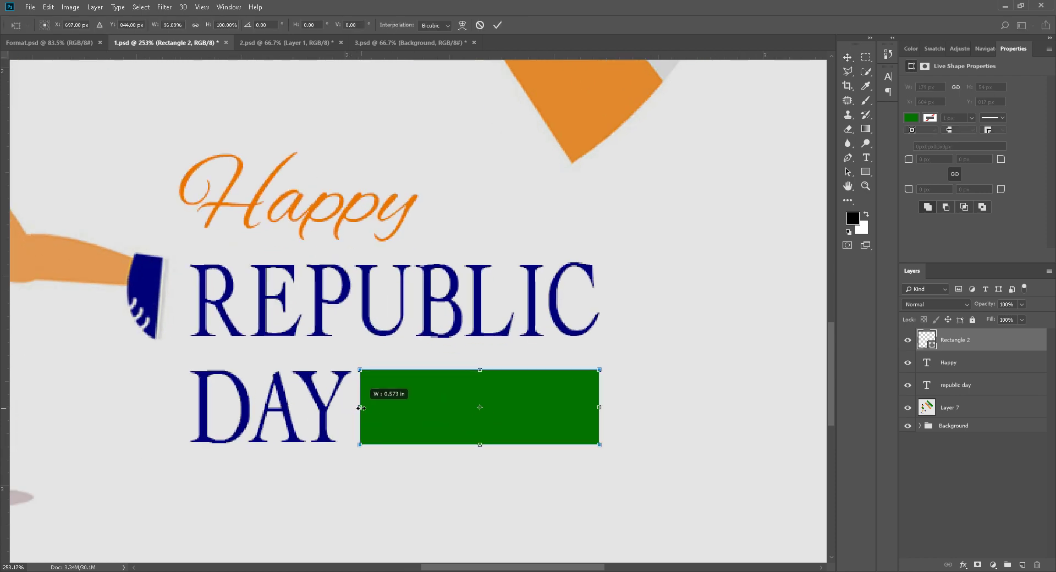
pyautogui.press('Return')
pyautogui.click(590, 330)
pyautogui.scroll(-2, 536, 319)
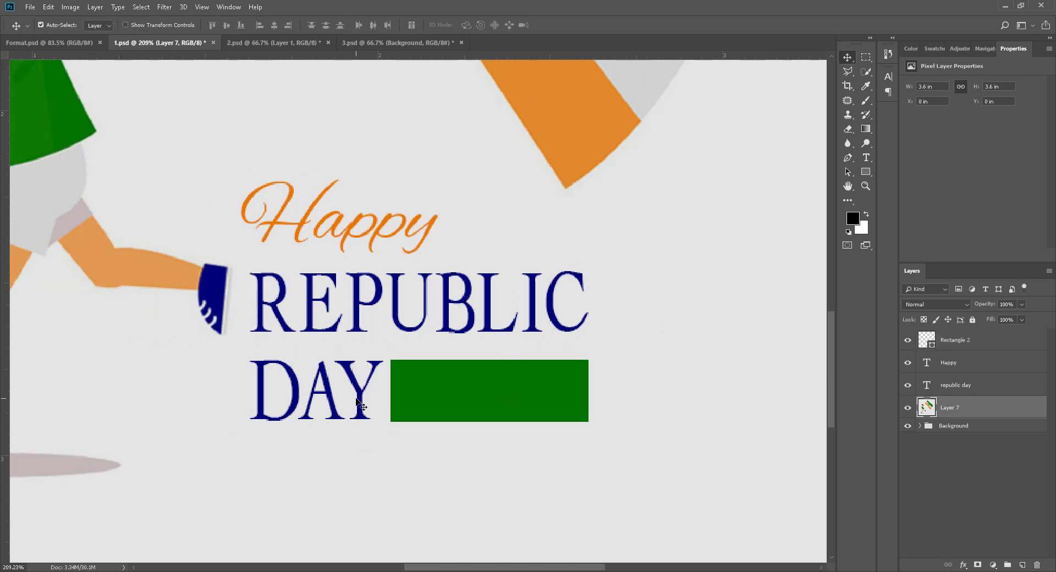
# Duplicate the REPUBLIC DAY text above the green bar and retype it as 26TH JANUARY.
pyautogui.click(401, 327)
pyautogui.moveTo(401, 325); pyautogui.dragTo(483, 424)
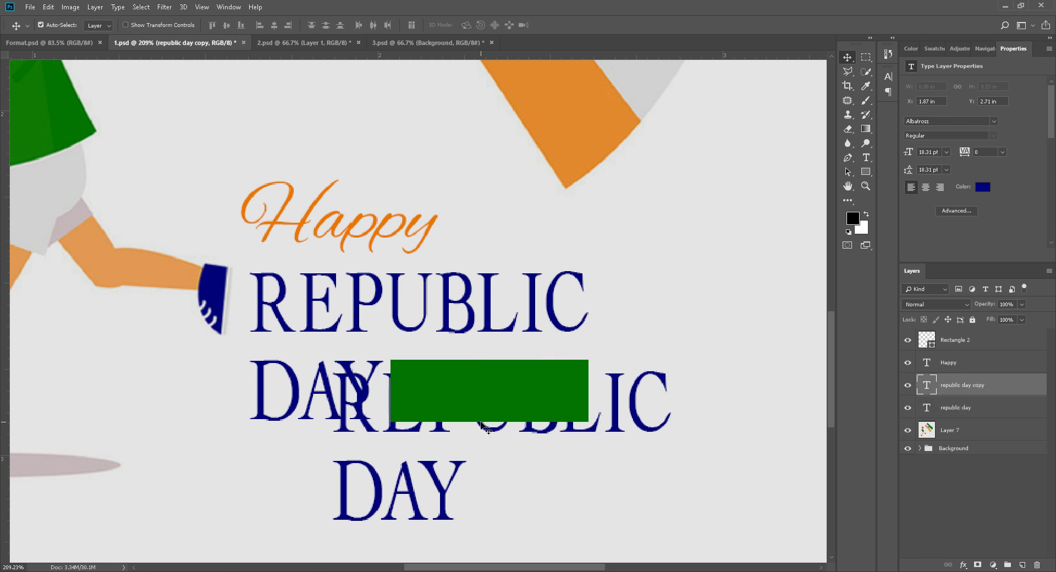
pyautogui.hotkey('ctrl', 'shift', ']')
pyautogui.press('t')
pyautogui.doubleClick(484, 426)
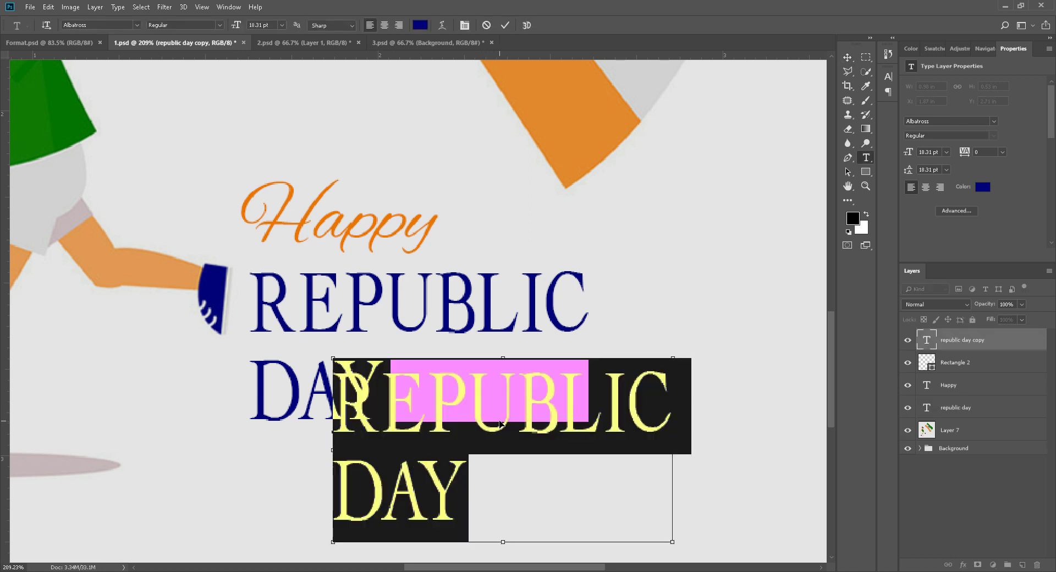
pyautogui.click(499, 420)
pyautogui.hotkey('ctrl', 'a')
pyautogui.write('26')
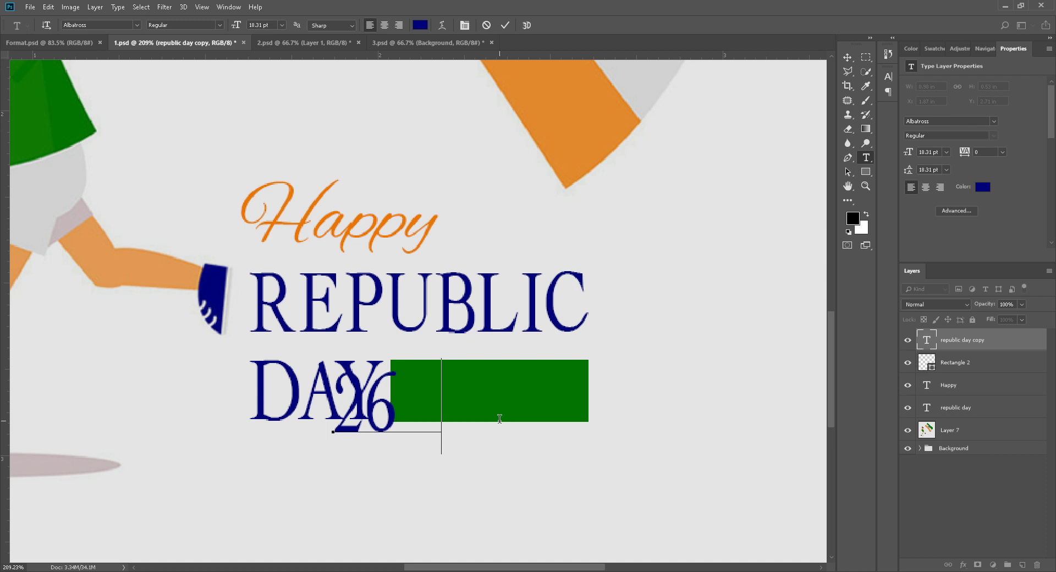
pyautogui.write('TH   JANUARY')
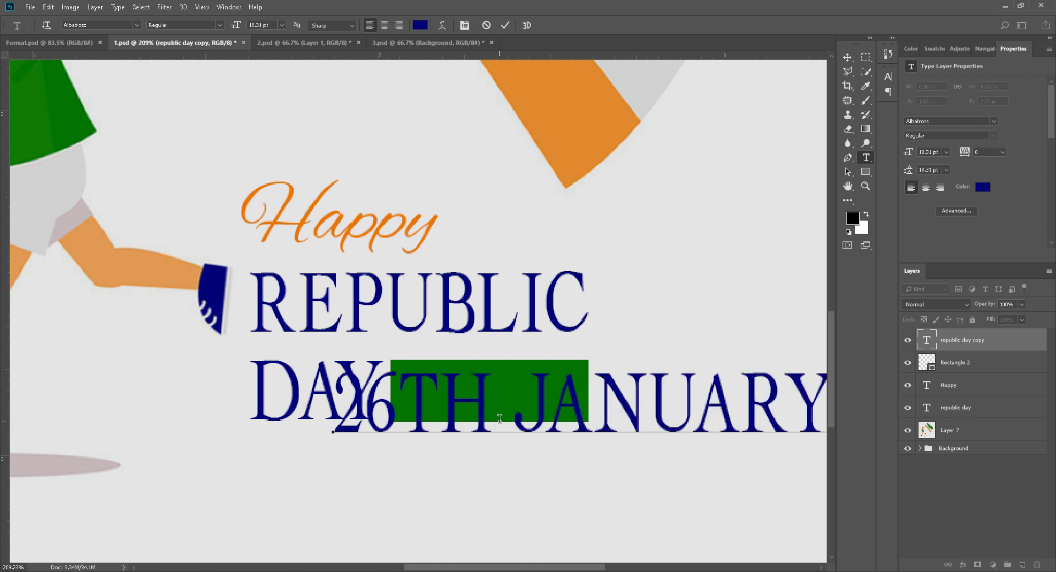
# Shrink 26TH JANUARY to about 9.15 pt, then move and scale it onto the green bar.
pyautogui.hotkey('ctrl', 'a')
pyautogui.hotkey('ctrl', 'shift', ',')
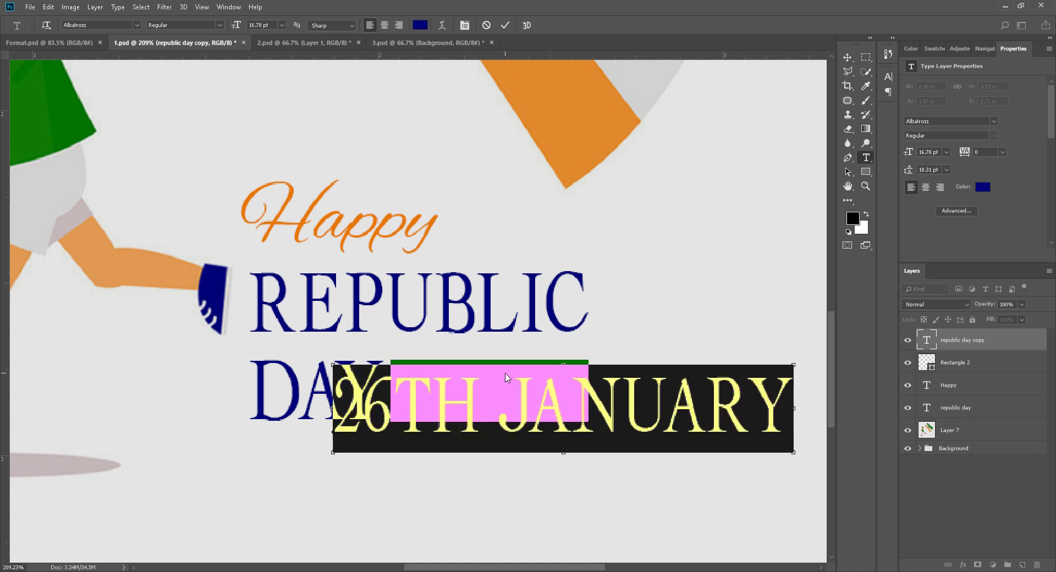
pyautogui.click(505, 25)
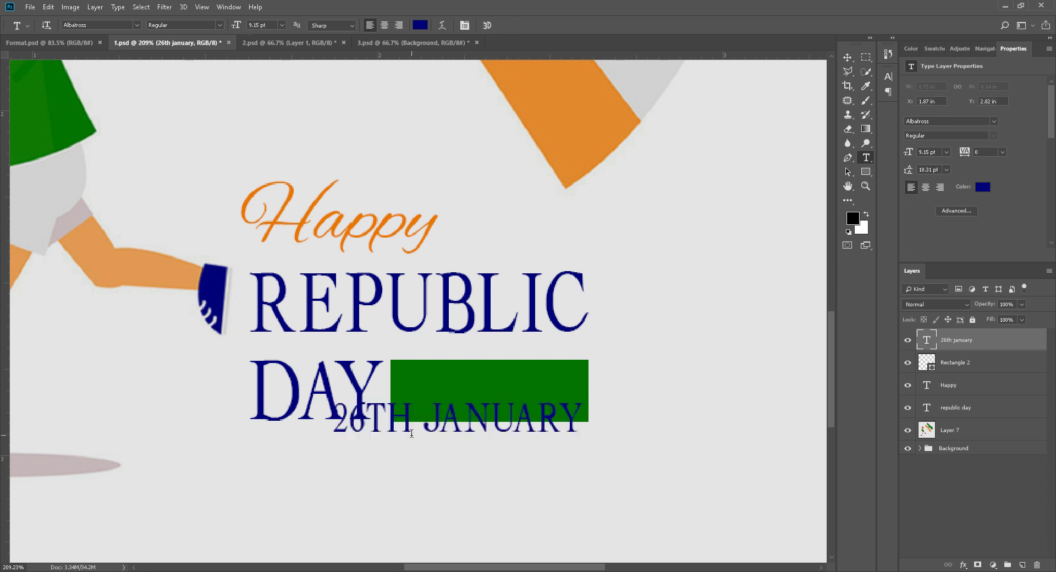
pyautogui.press('v')
pyautogui.moveTo(410, 425); pyautogui.dragTo(480, 403)
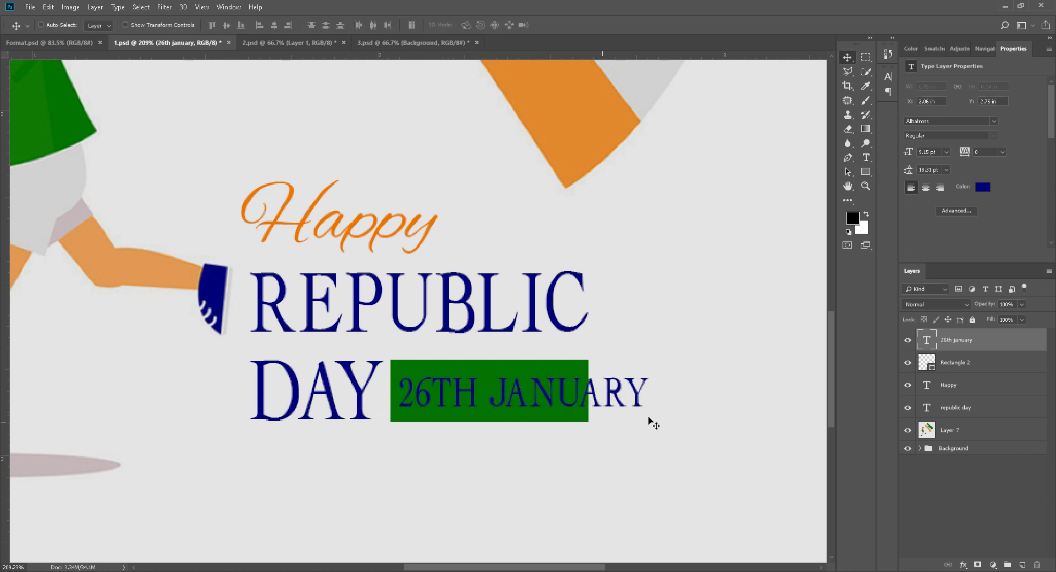
pyautogui.hotkey('ctrl', 't')
pyautogui.moveTo(650, 417); pyautogui.dragTo(561, 398)
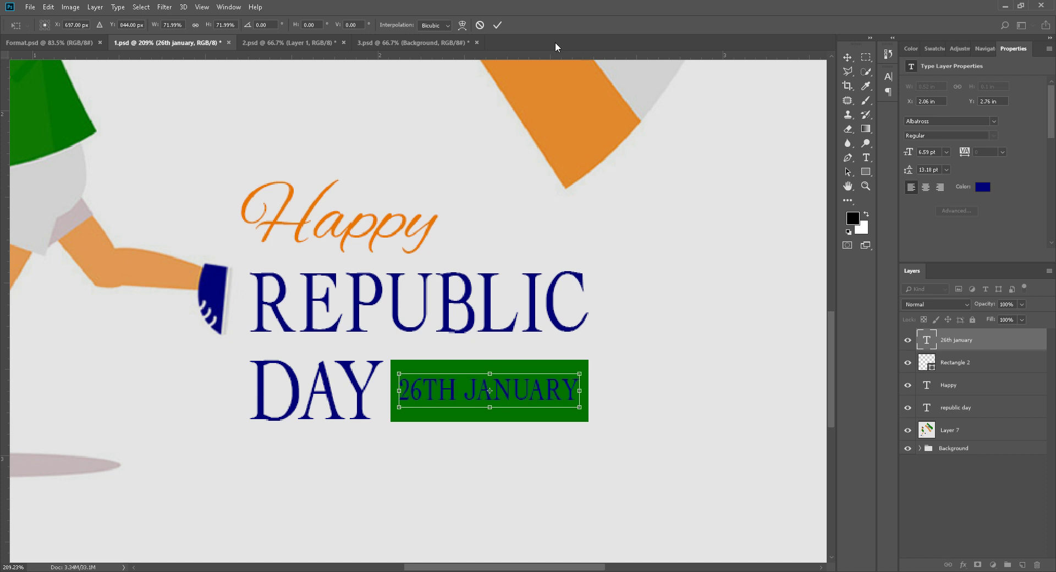
# Apply the resize and colour the 26TH JANUARY text white (#ffffff).
pyautogui.click(497, 25)
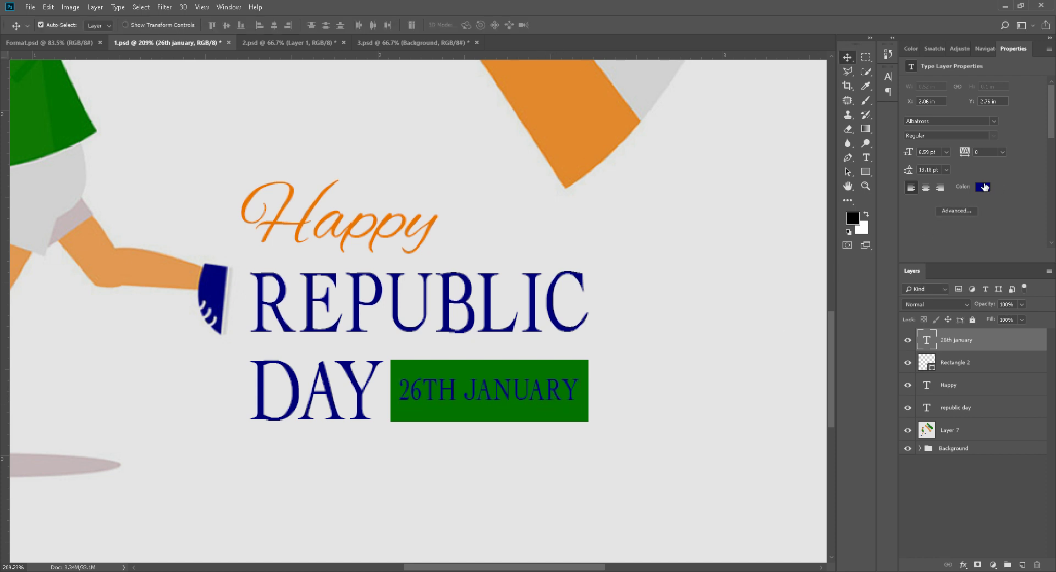
pyautogui.click(983, 187)
pyautogui.write('ffffff')
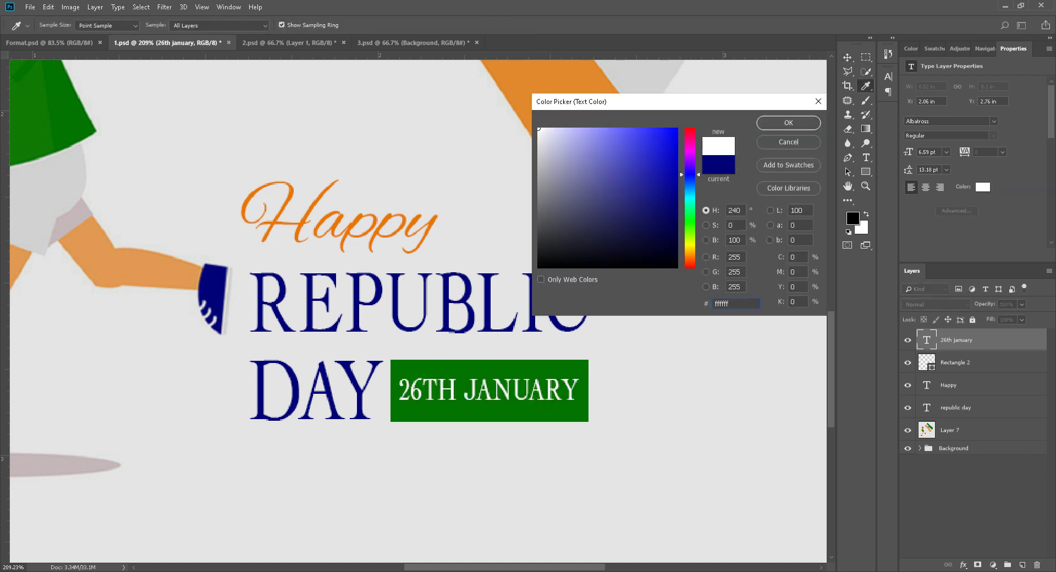
pyautogui.click(789, 123)
# Make the TH of 26TH superscript, nudge the line right, and zoom out to see the poster.
pyautogui.press('t')
pyautogui.moveTo(423, 391); pyautogui.dragTo(457, 390)
pyautogui.click(888, 76)
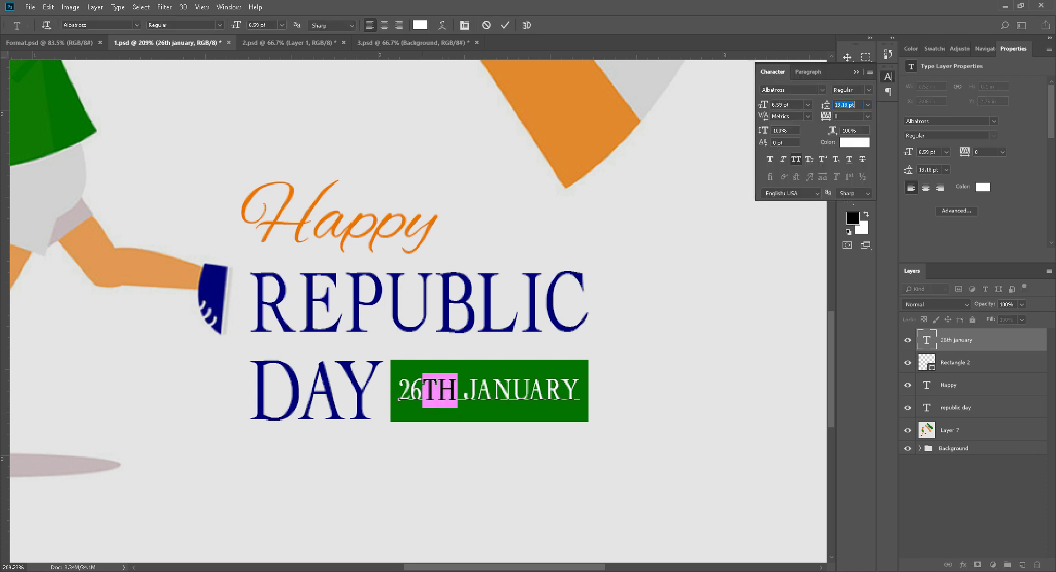
pyautogui.click(823, 159)
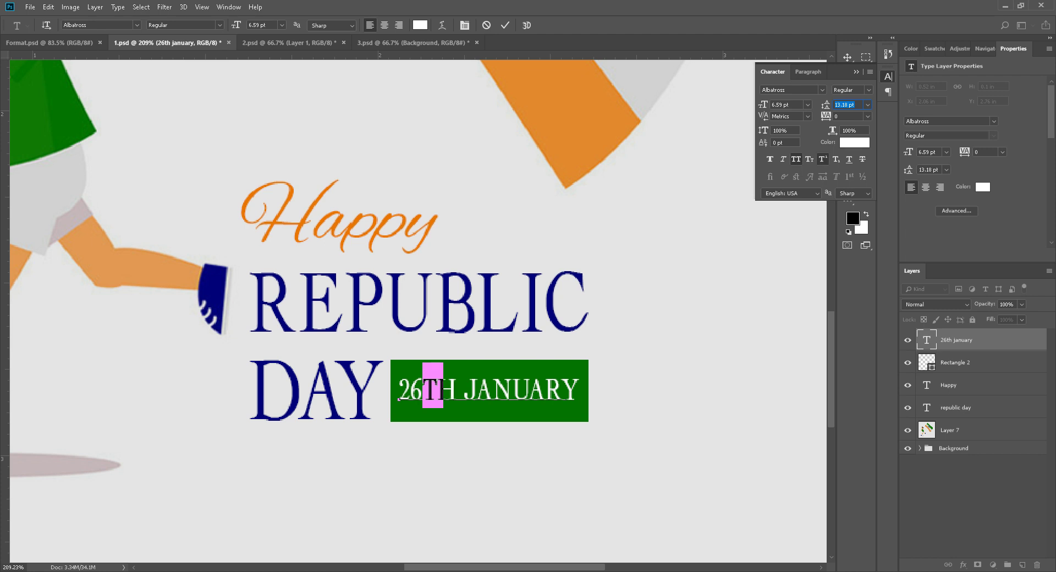
pyautogui.click(889, 77)
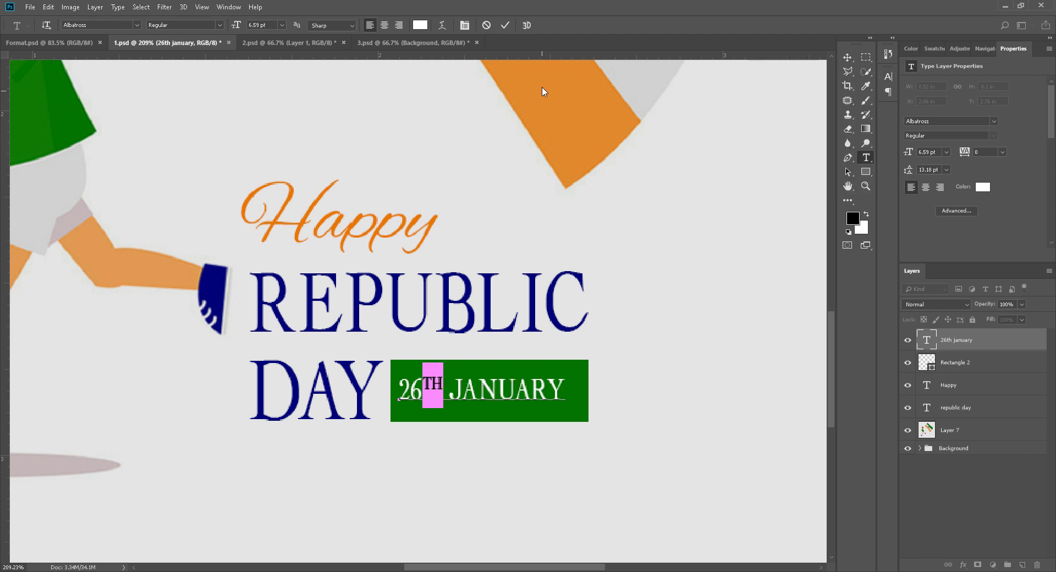
pyautogui.click(505, 25)
pyautogui.press('v')
pyautogui.press('Right')
pyautogui.press('Right')
pyautogui.press('Right')
pyautogui.press('Right')
pyautogui.press('Right')
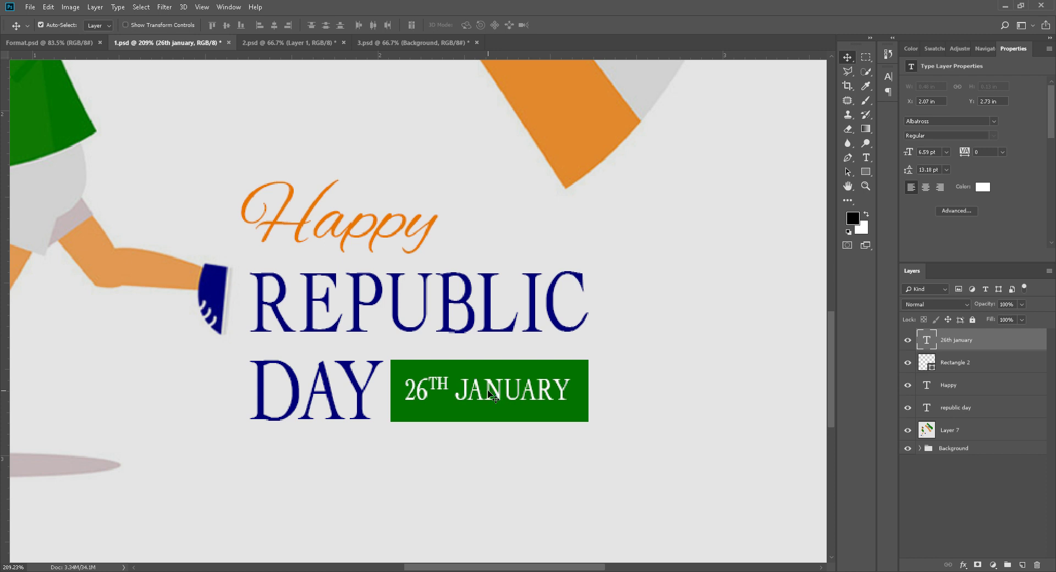
pyautogui.keyDown('alt'); pyautogui.scroll(-3, 492, 395); pyautogui.keyUp('alt')
pyautogui.keyDown('alt'); pyautogui.scroll(-2, 491, 395); pyautogui.keyUp('alt')
pyautogui.keyDown('alt'); pyautogui.scroll(-1, 490, 395); pyautogui.keyUp('alt')
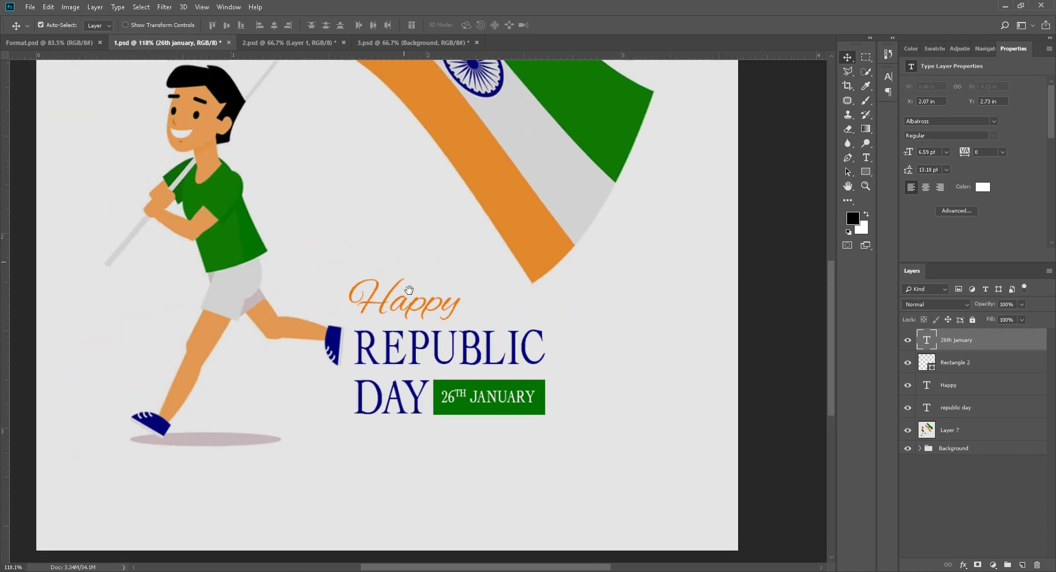
# Copy the wishes paragraph from Format.psd and paste it as new text on the poster.
pyautogui.click(61, 43)
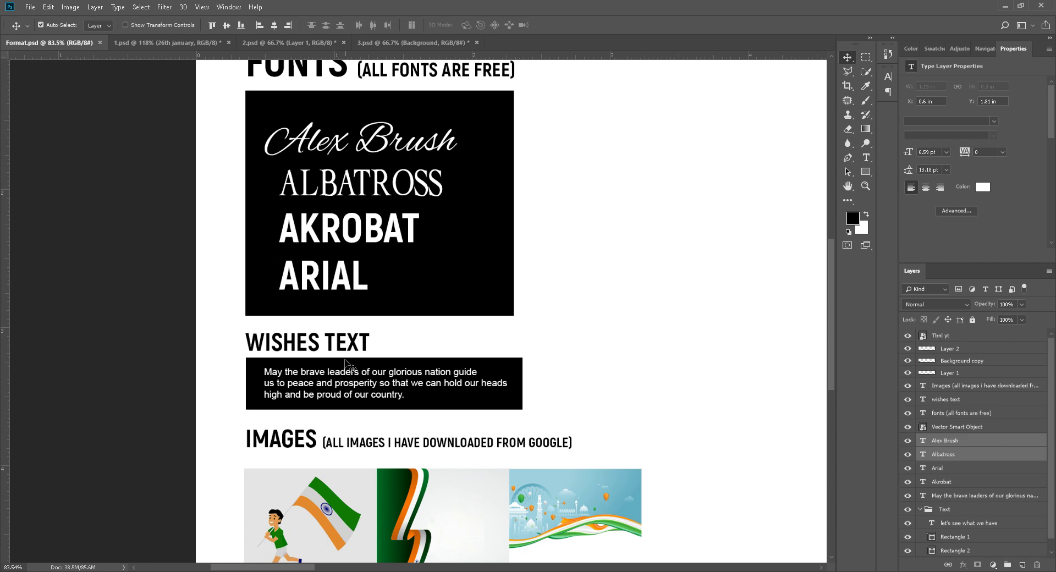
pyautogui.doubleClick(337, 370)
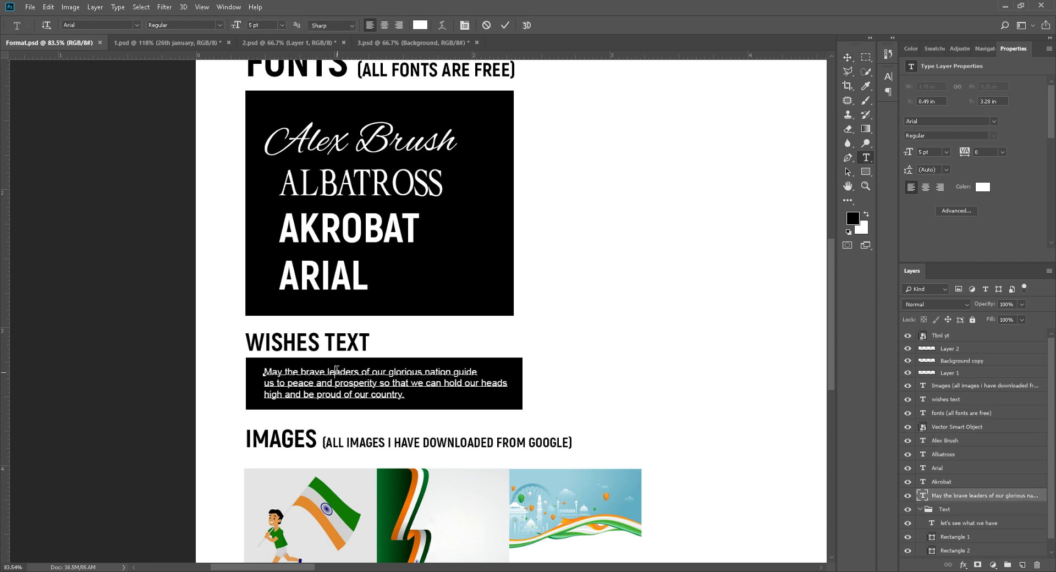
pyautogui.hotkey('ctrl', 'a')
pyautogui.hotkey('ctrl', 'c')
pyautogui.click(505, 25)
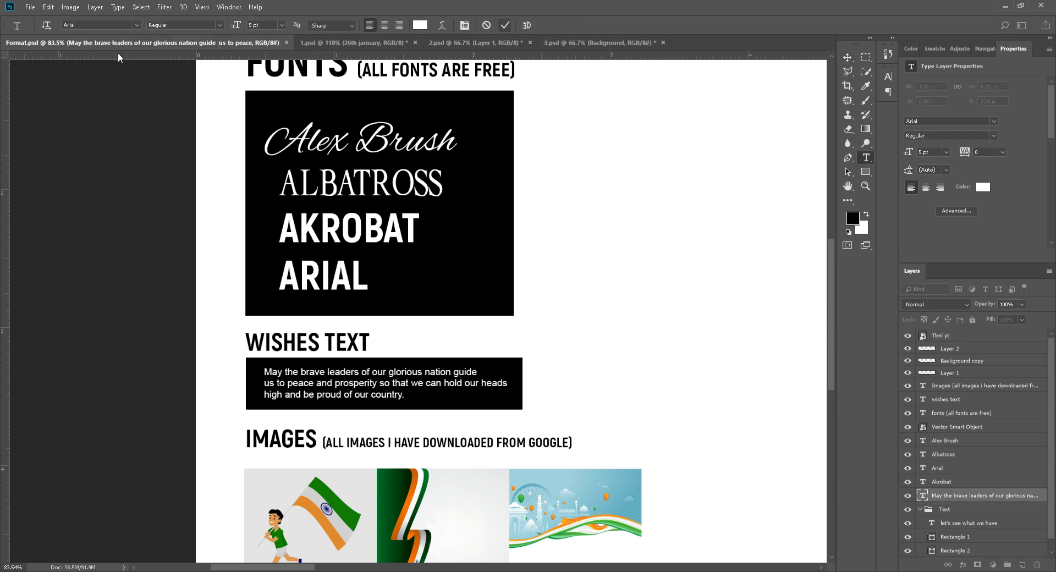
pyautogui.click(356, 42)
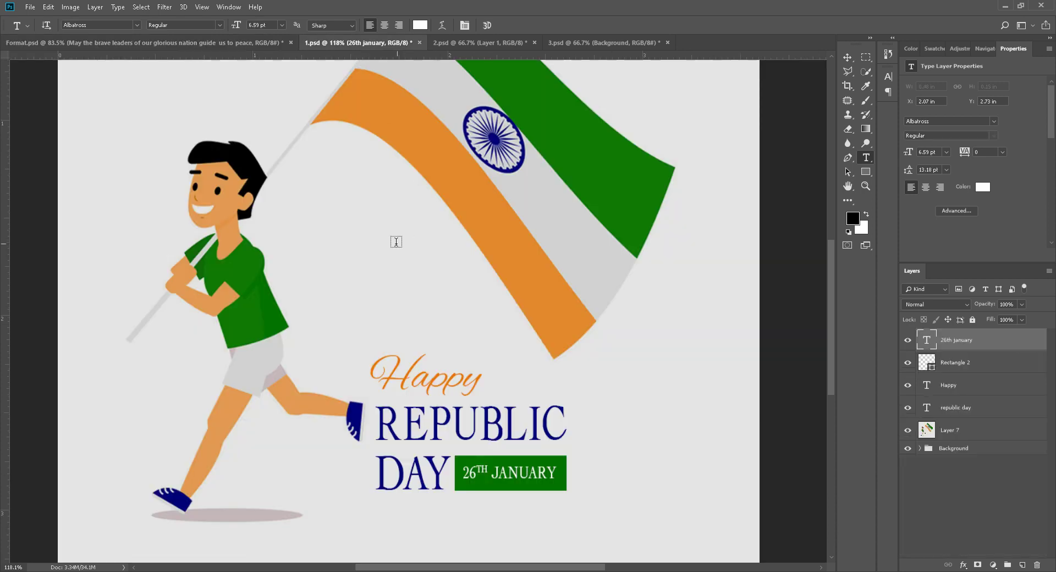
pyautogui.click(316, 219)
pyautogui.hotkey('ctrl', 'v')
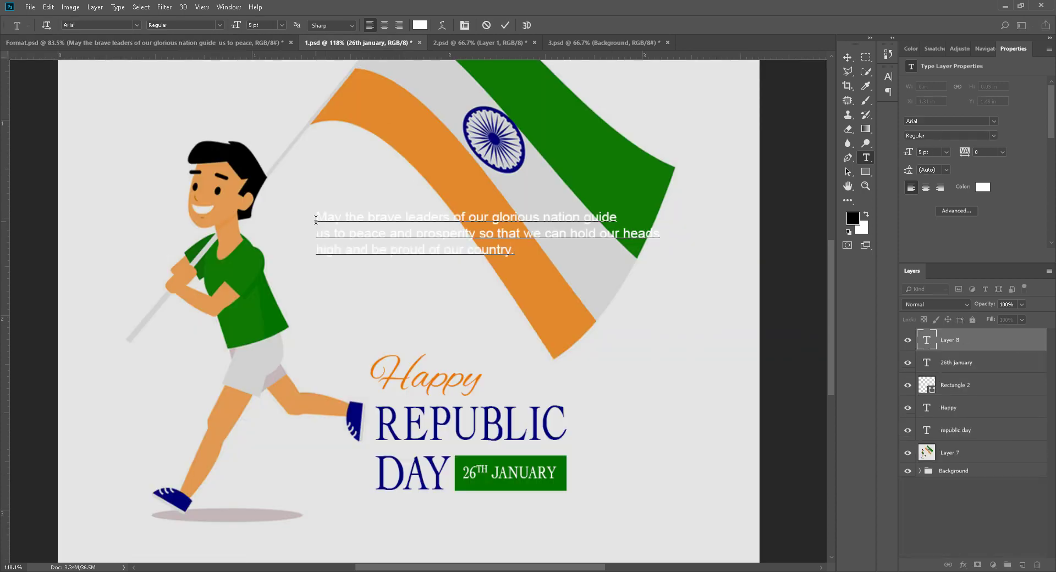
# Colour the pasted paragraph dark grey #393939 and shift it slightly left.
pyautogui.hotkey('ctrl', 'a')
pyautogui.click(420, 26)
pyautogui.write('3b3333393939')
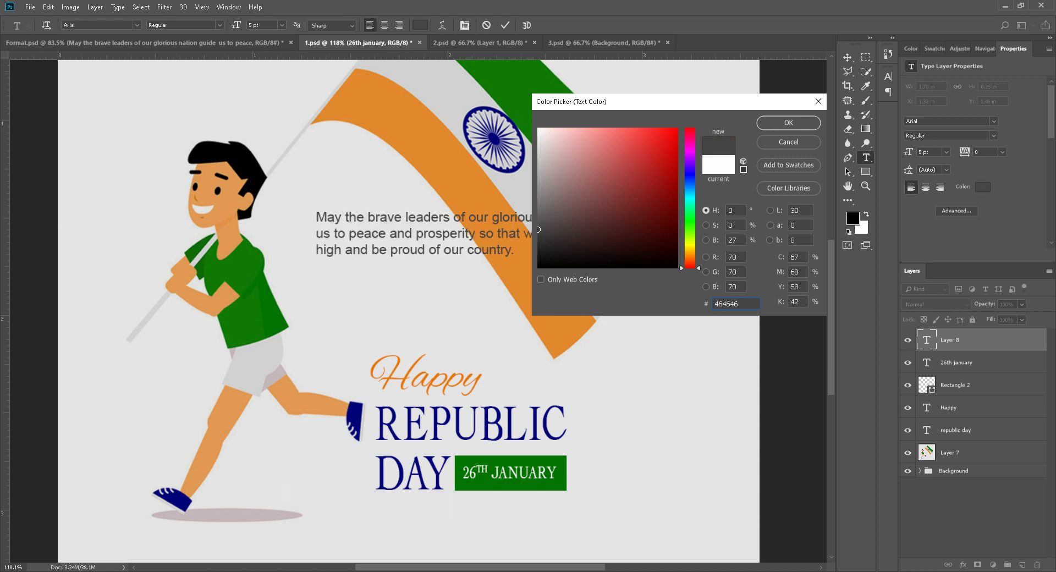
pyautogui.press('Return')
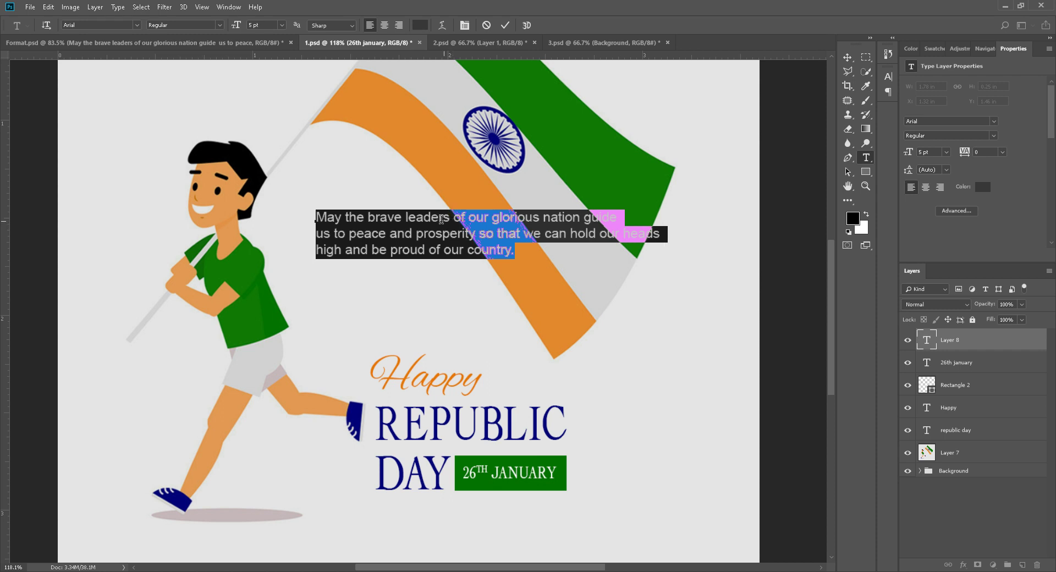
pyautogui.click(504, 25)
pyautogui.press('v')
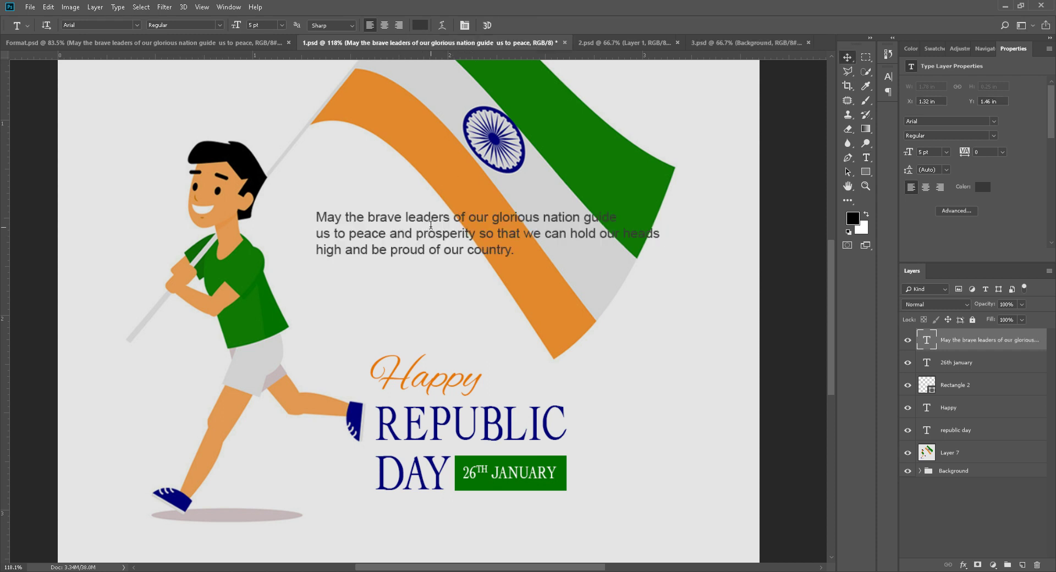
pyautogui.moveTo(424, 220); pyautogui.dragTo(398, 220)
# Add line breaks in the wishes paragraph after 'of', before 'so that' and before 'our country.'.
pyautogui.press('t')
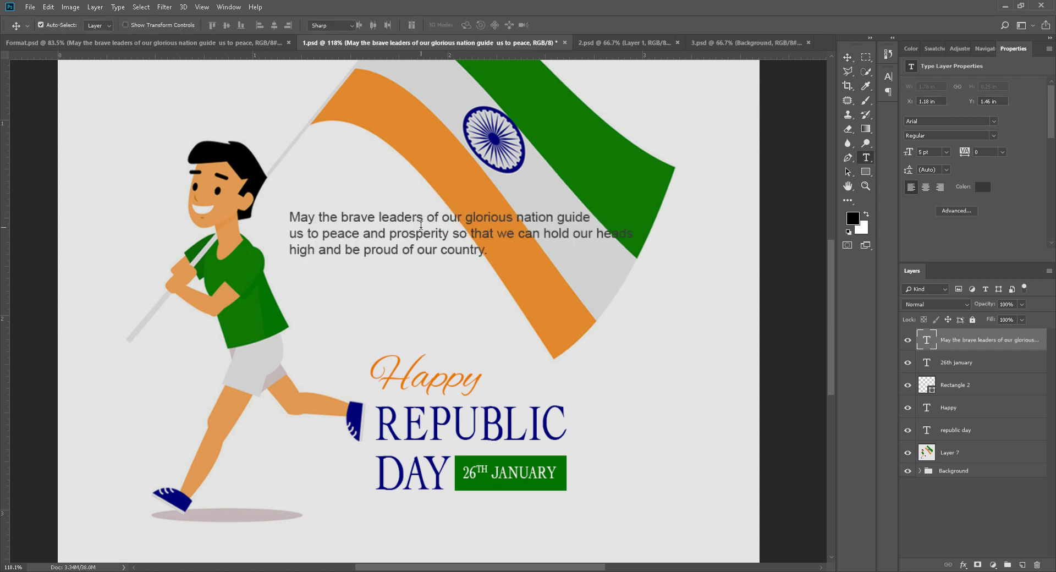
pyautogui.click(442, 217)
pyautogui.press('Return')
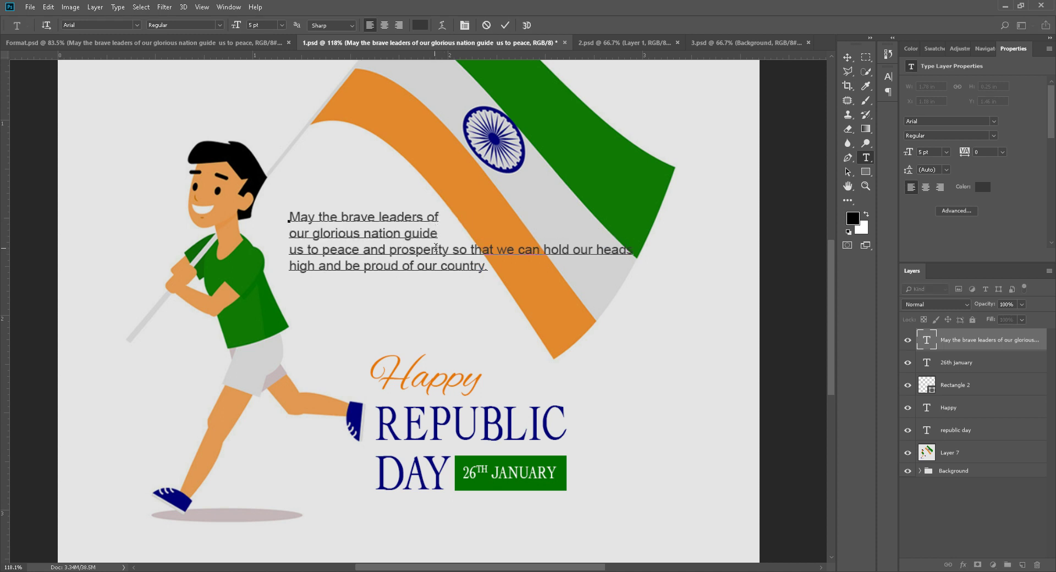
pyautogui.click(453, 249)
pyautogui.press('Return')
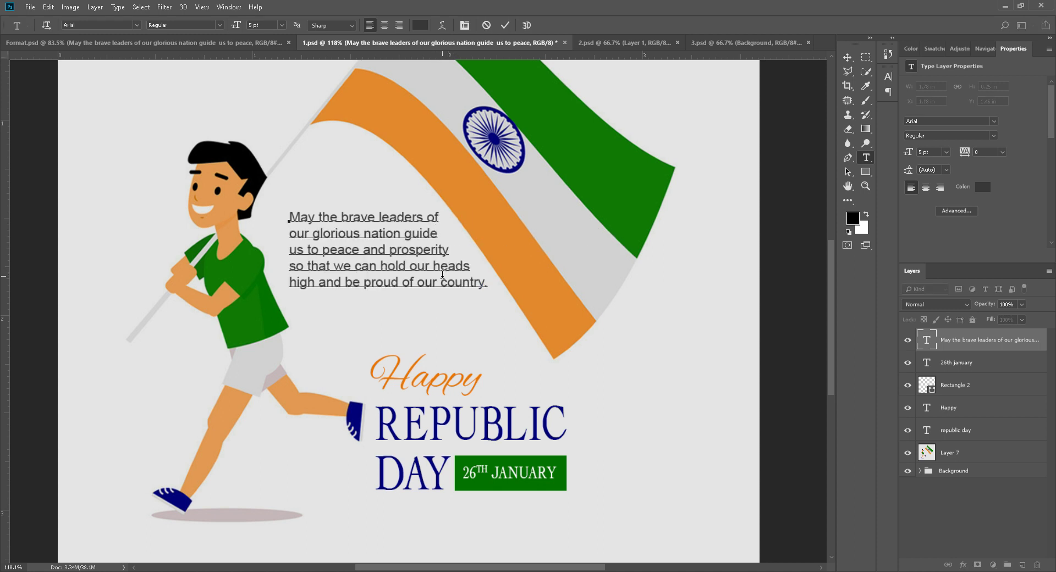
pyautogui.click(419, 282)
pyautogui.press('Return')
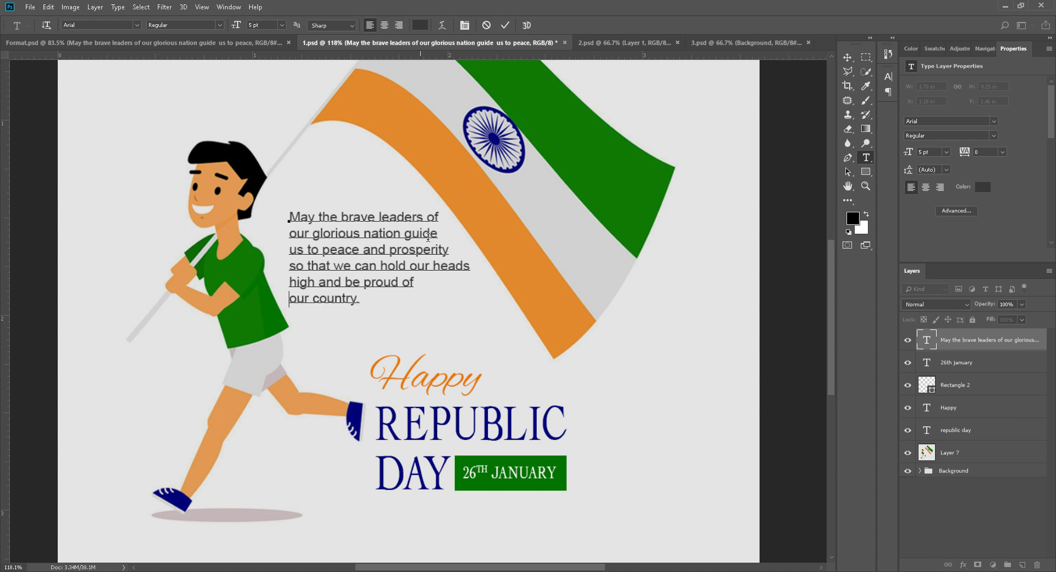
pyautogui.click(505, 28)
# Scale the paragraph down to about 4.65 pt and nudge it into place.
pyautogui.press('v')
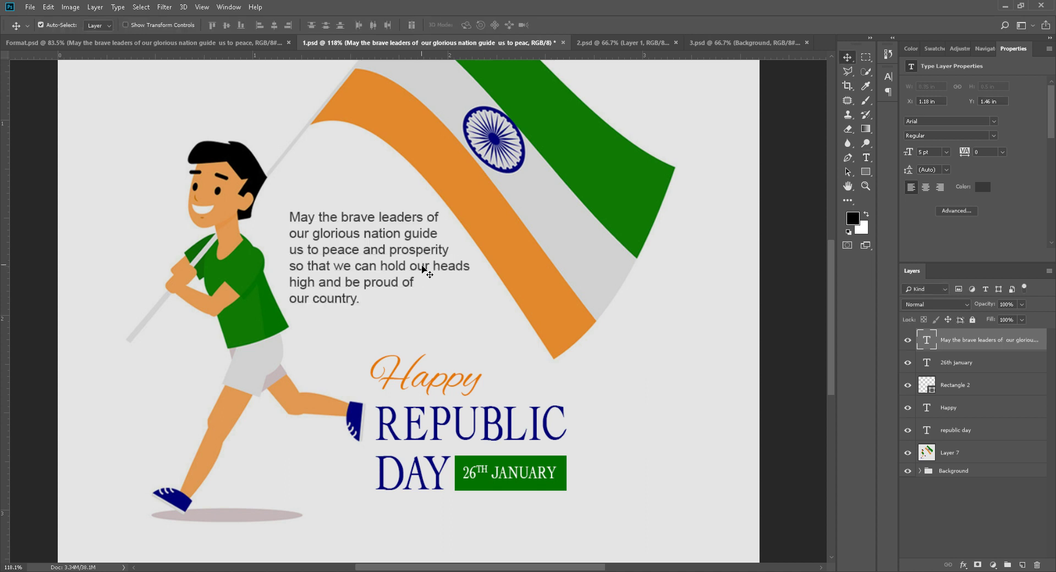
pyautogui.hotkey('ctrl', 't')
pyautogui.moveTo(472, 308); pyautogui.dragTo(455, 302)
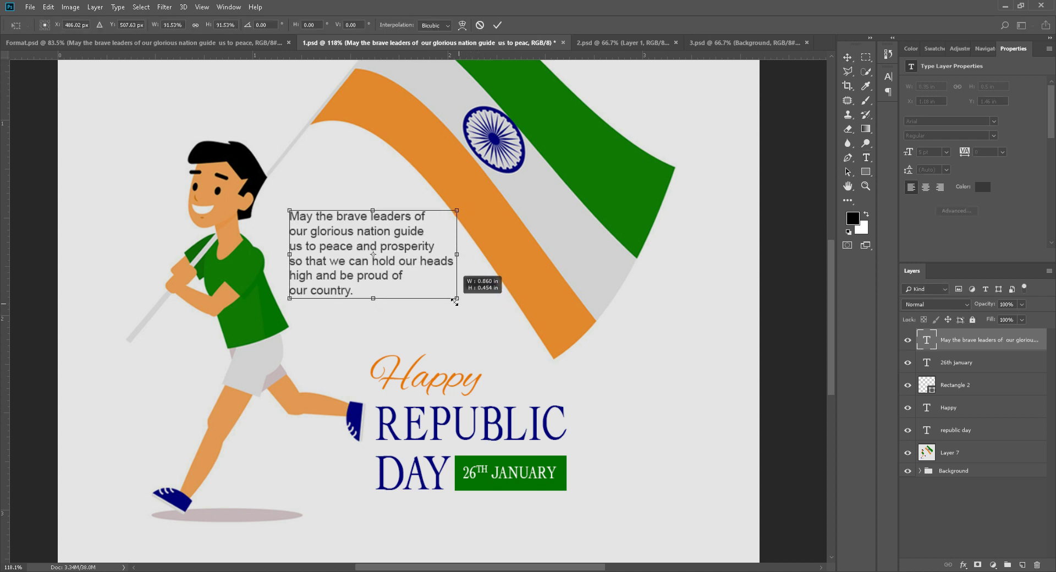
pyautogui.press('Return')
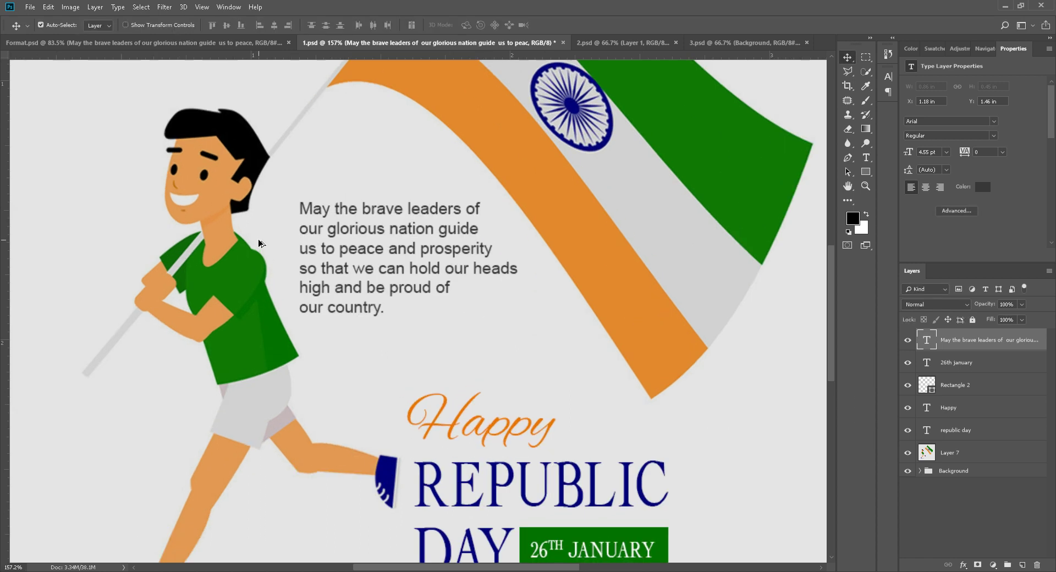
pyautogui.scroll(1, 263, 245)
pyautogui.scroll(1, 285, 251)
pyautogui.moveTo(397, 252); pyautogui.dragTo(399, 248)
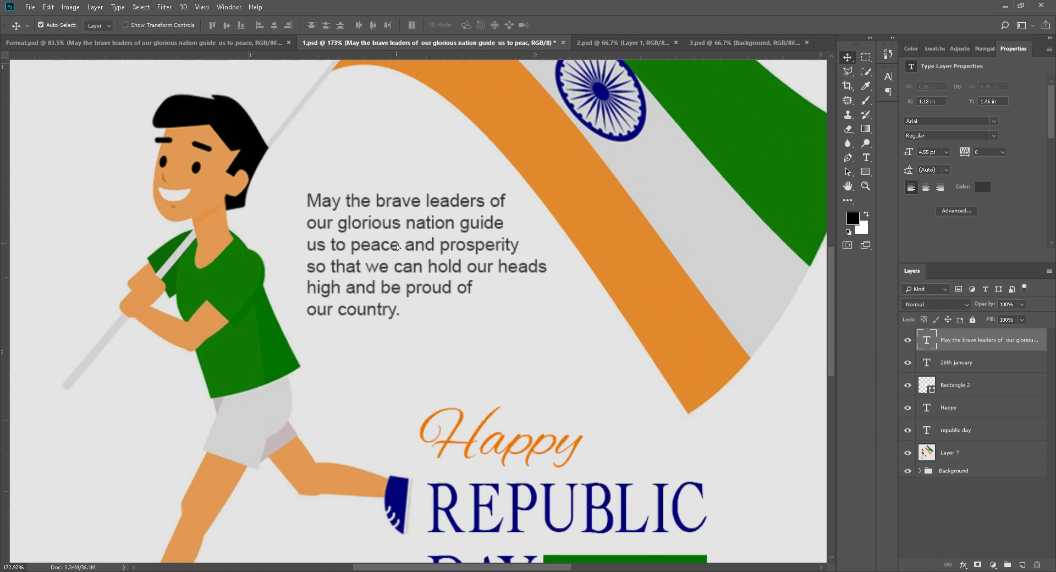
# Draw a thin 60 × 4 px black rectangle beneath 'our country.' in the wishes paragraph.
pyautogui.press('m')
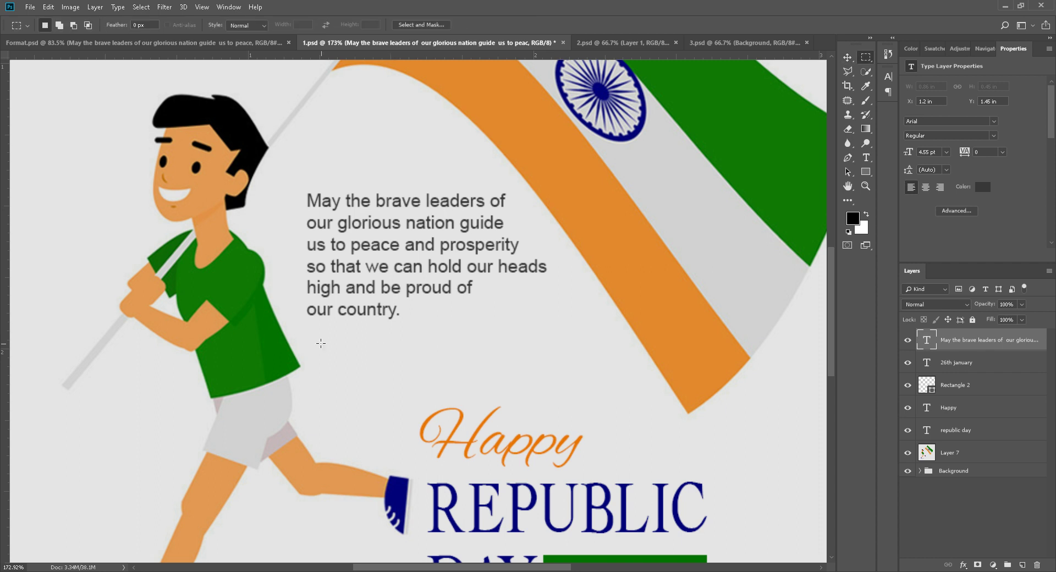
pyautogui.moveTo(307, 318); pyautogui.dragTo(341, 326)
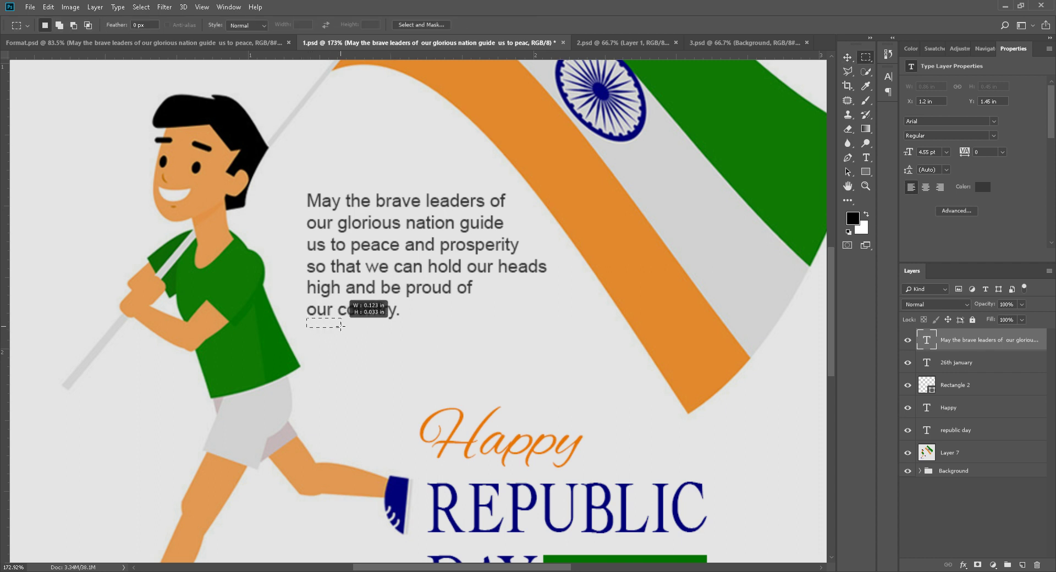
pyautogui.press('u')
pyautogui.moveTo(309, 327); pyautogui.dragTo(366, 329)
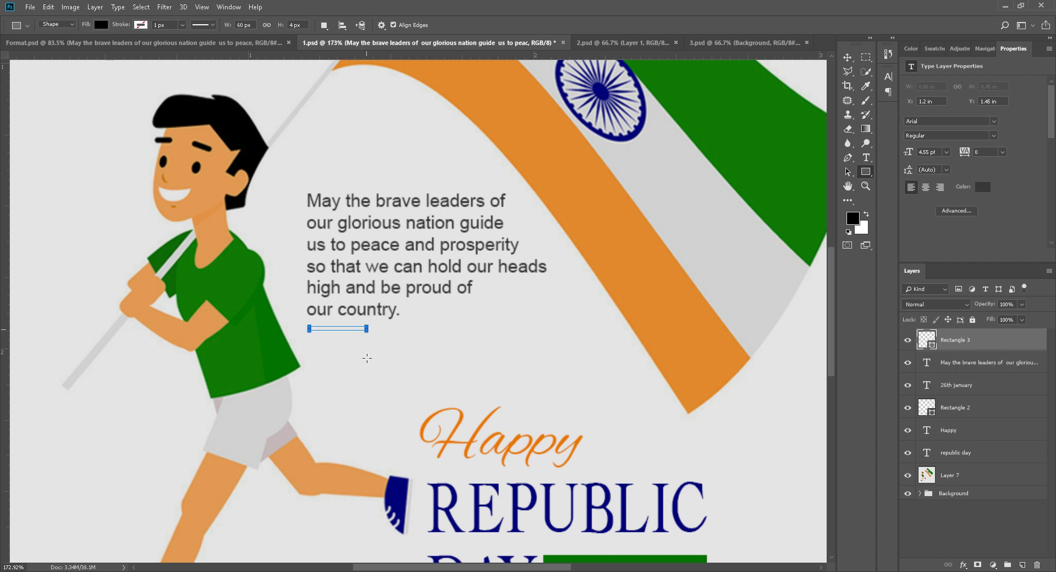
pyautogui.press('v')
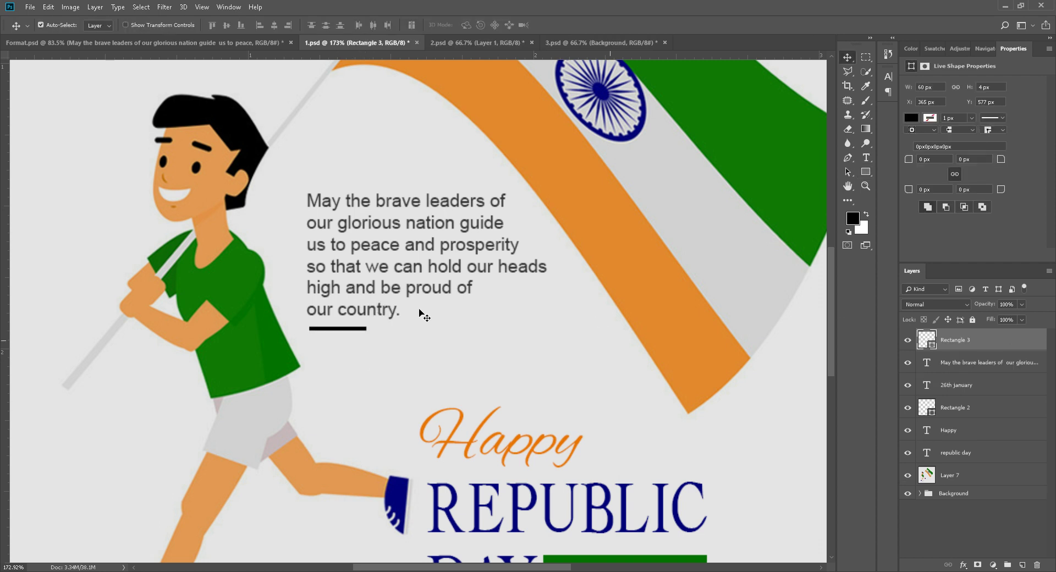
pyautogui.scroll(-2, 423, 306)
pyautogui.scroll(-2, 417, 300)
pyautogui.scroll(-2, 418, 297)
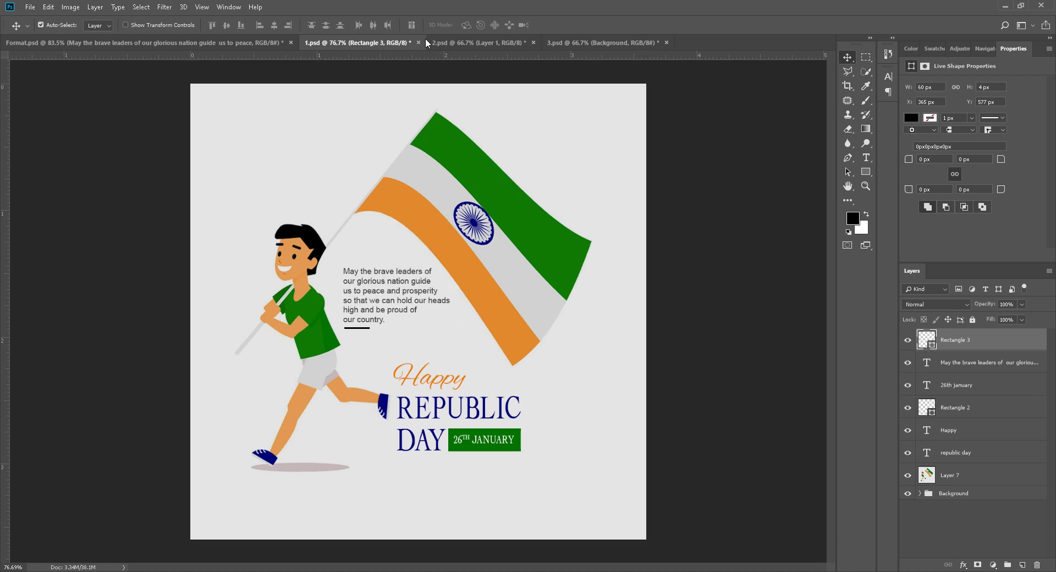
# Check the font of the Akrobat sample text in the Format reference document.
pyautogui.click(464, 40)
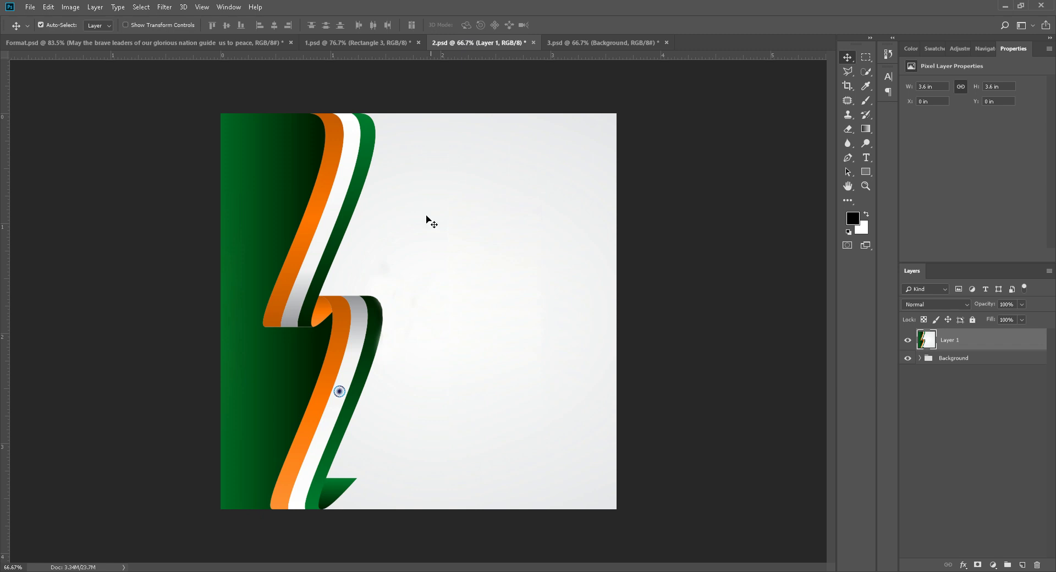
pyautogui.click(142, 42)
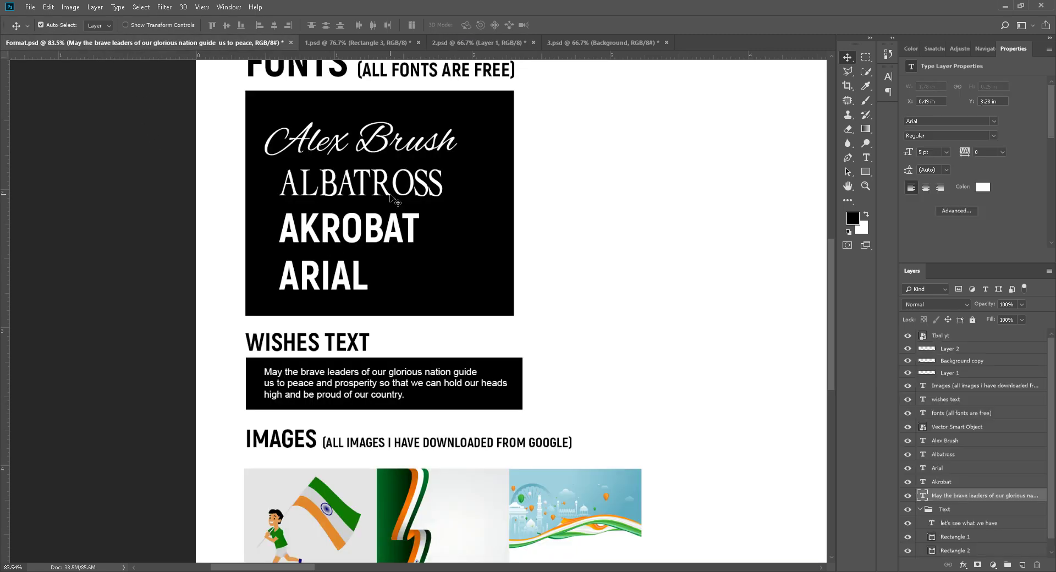
pyautogui.scroll(2, 400, 181)
pyautogui.doubleClick(356, 336)
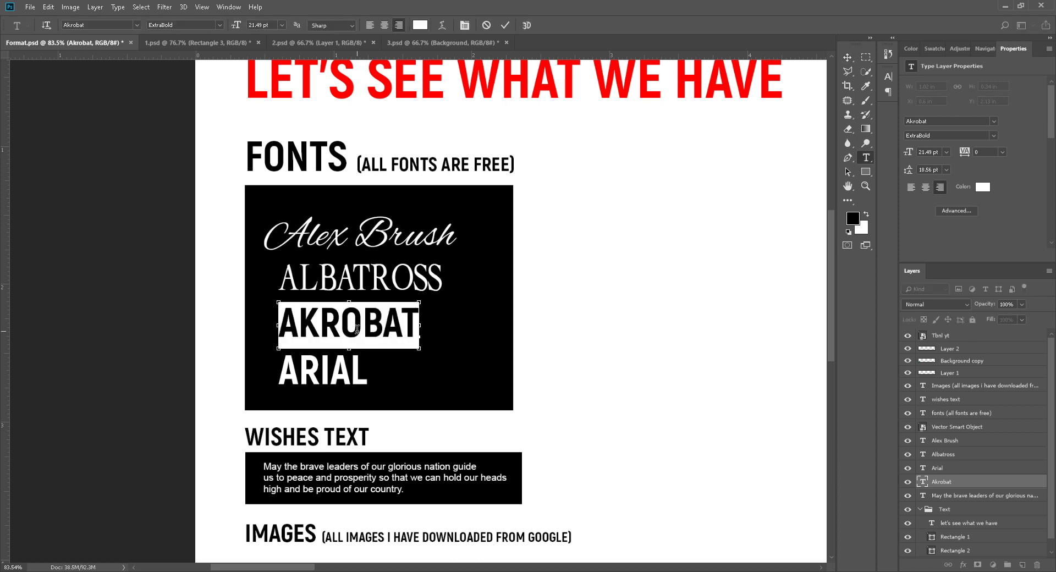
pyautogui.click(505, 25)
pyautogui.click(190, 43)
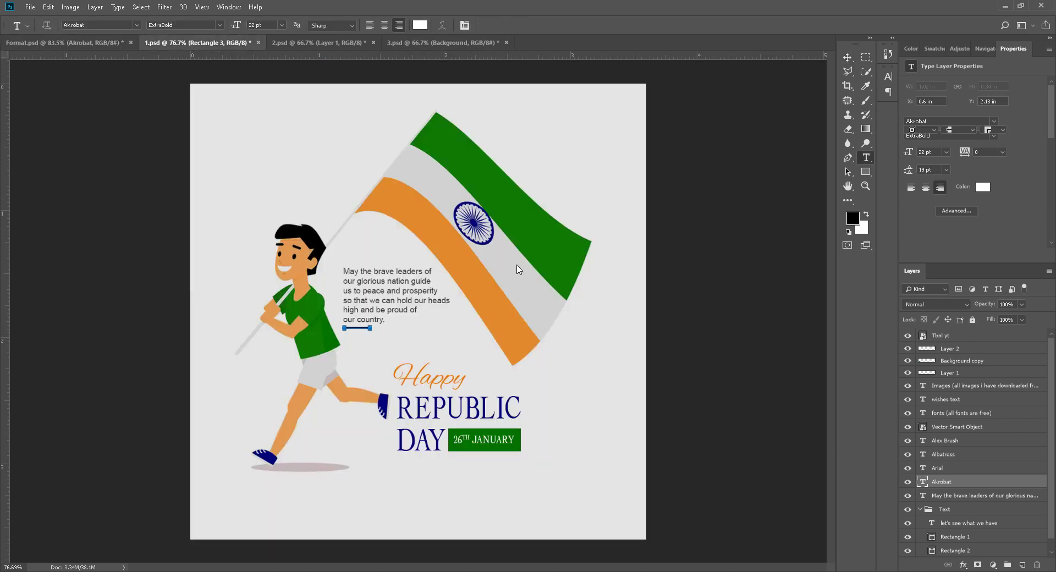
pyautogui.click(325, 45)
# Start the heading on the ribbon canvas with HAPPY in orange #e8750d, followed by REPUBLIC.
pyautogui.click(457, 271)
pyautogui.write('HA')
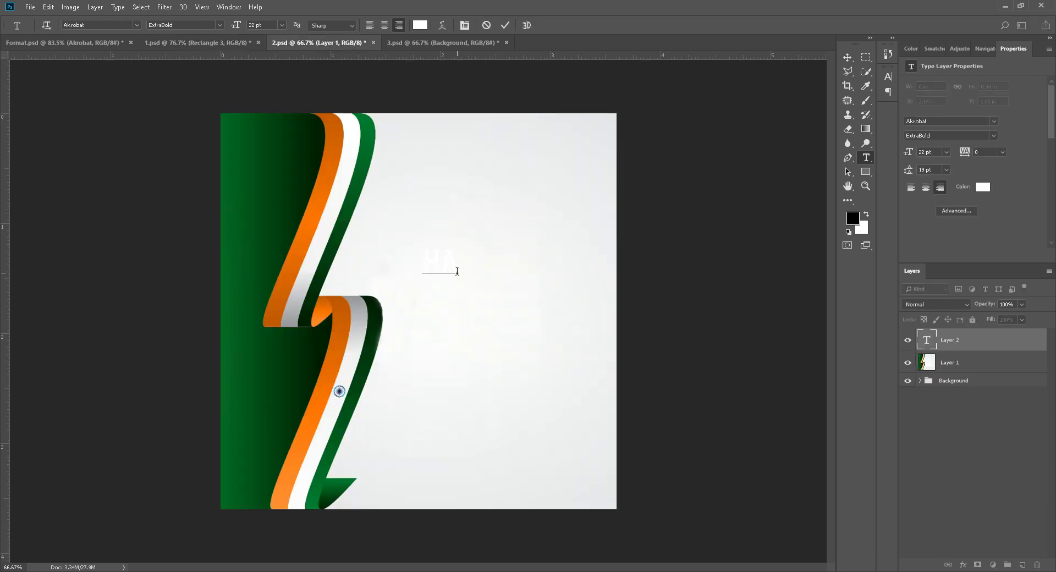
pyautogui.write('PPY')
pyautogui.hotkey('ctrl', 'a')
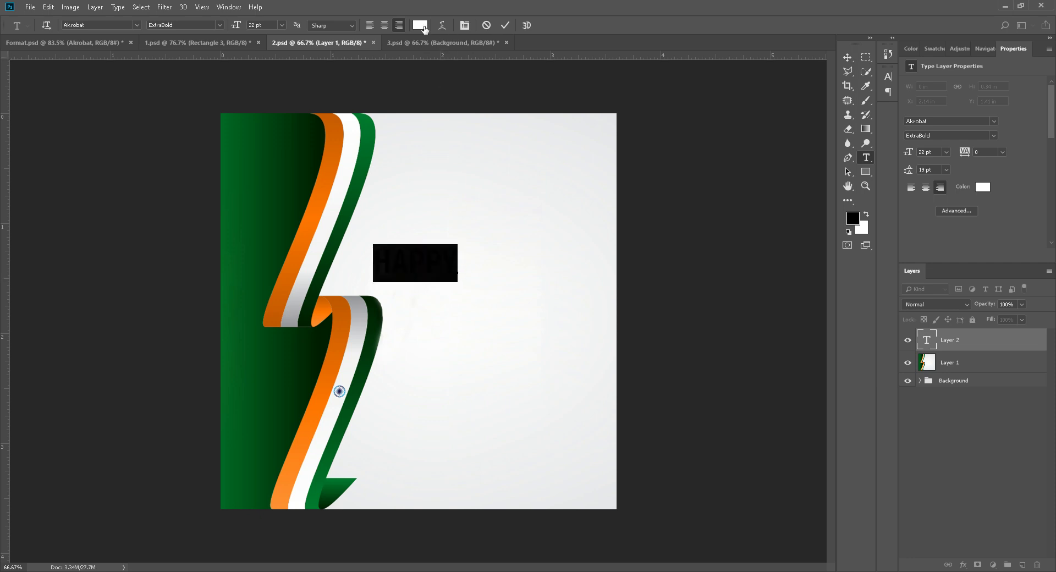
pyautogui.click(420, 25)
pyautogui.write('e8750d')
pyautogui.press('Return')
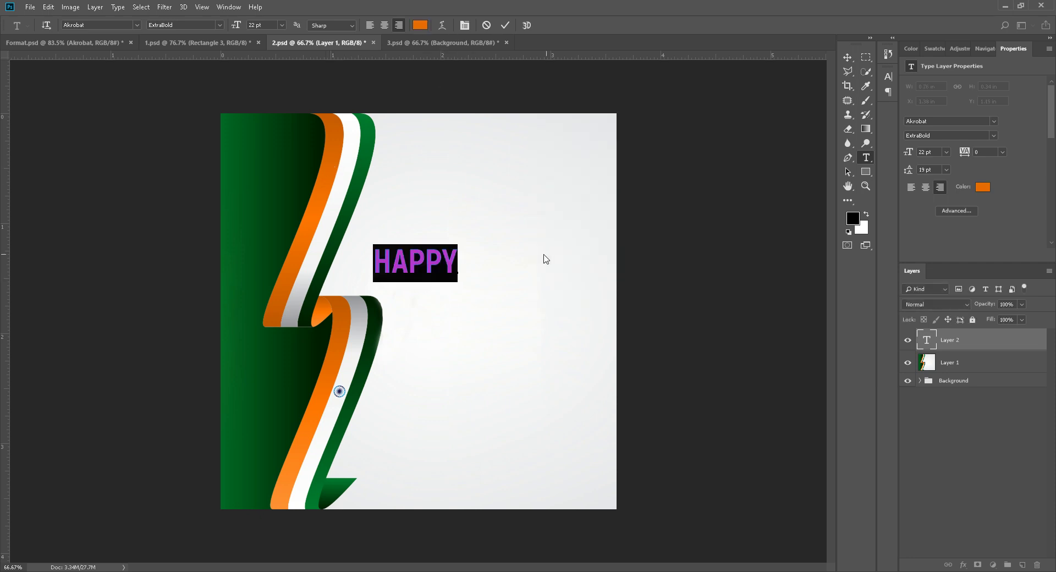
pyautogui.press('Right')
pyautogui.write('REPUBLIC')
# Left-align the heading and add DAY on a third line.
pyautogui.hotkey('ctrl', 'a')
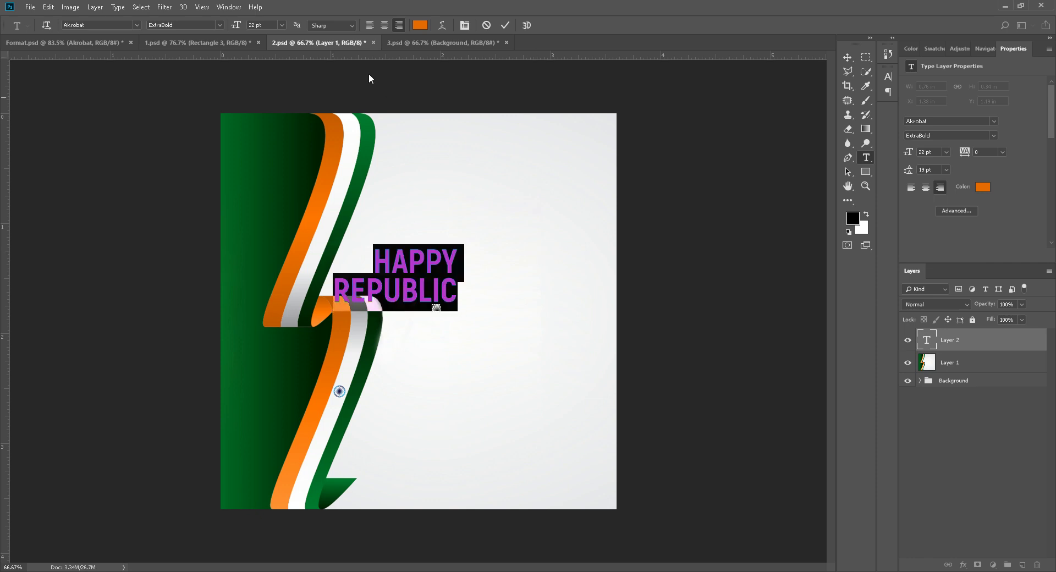
pyautogui.click(369, 26)
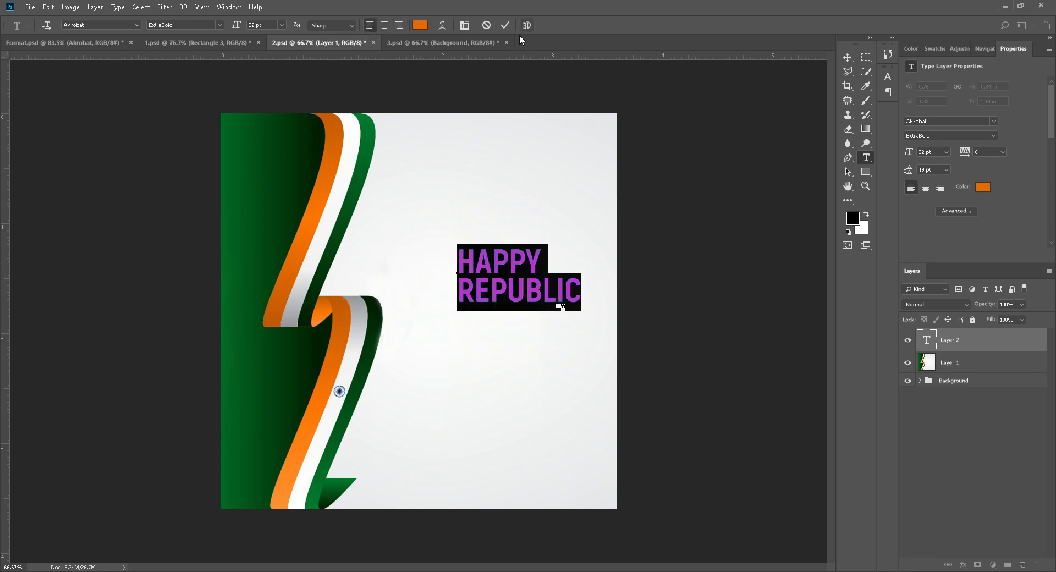
pyautogui.hotkey('ctrl', 'h')
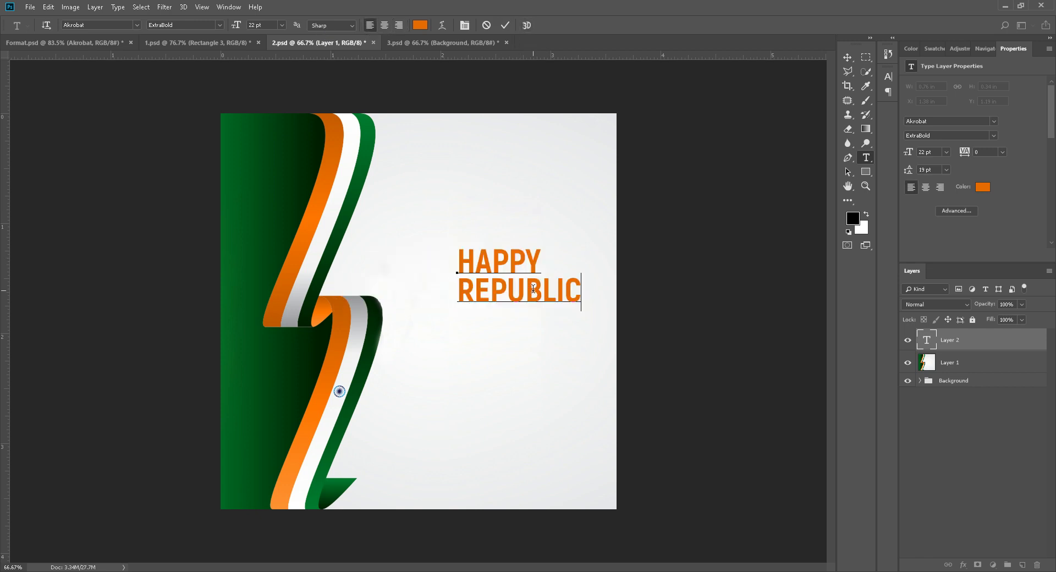
pyautogui.press('Return')
pyautogui.write('DAY')
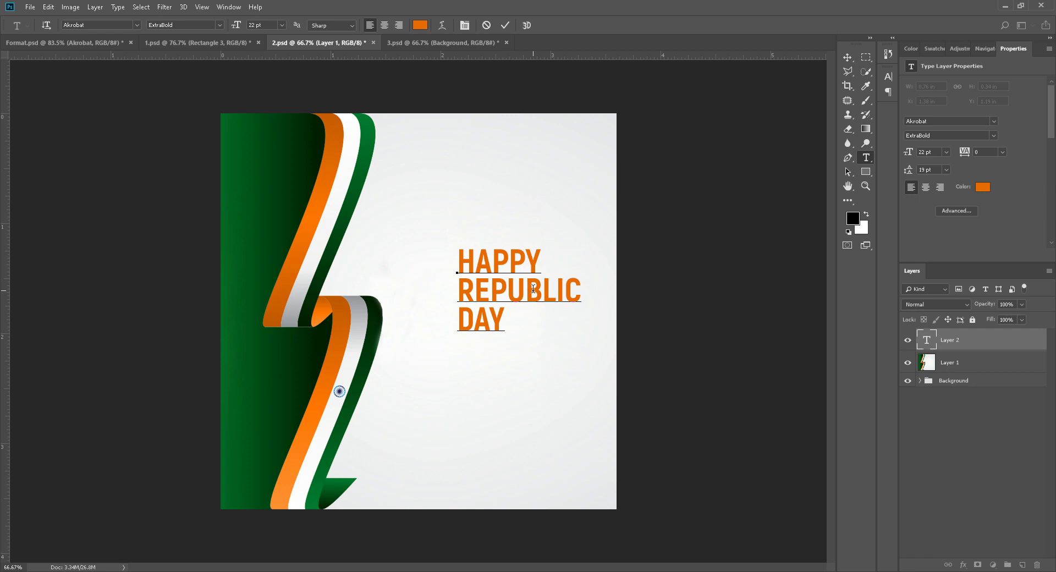
pyautogui.click(505, 25)
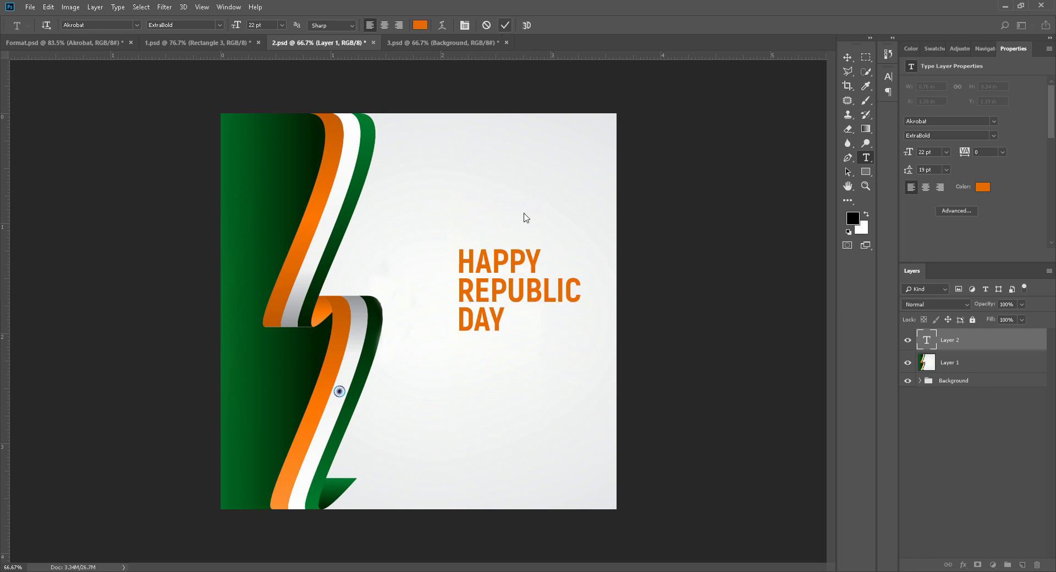
# Open the HAPPY REPUBLIC DAY heading for editing and inspect its font name field.
pyautogui.press('v')
pyautogui.scroll(2, 552, 299)
pyautogui.doubleClick(552, 300)
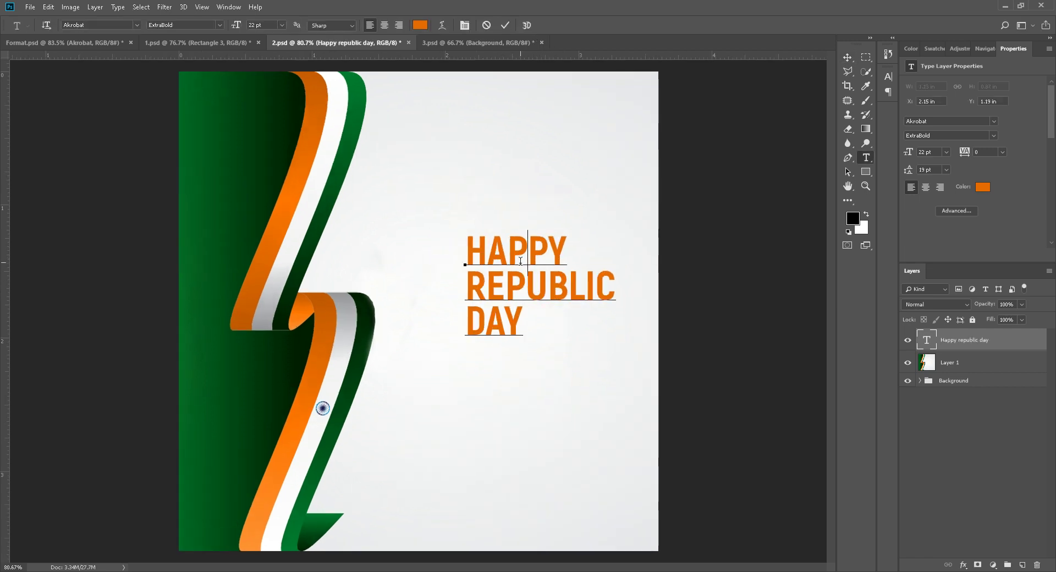
pyautogui.click(85, 25)
pyautogui.click(88, 24)
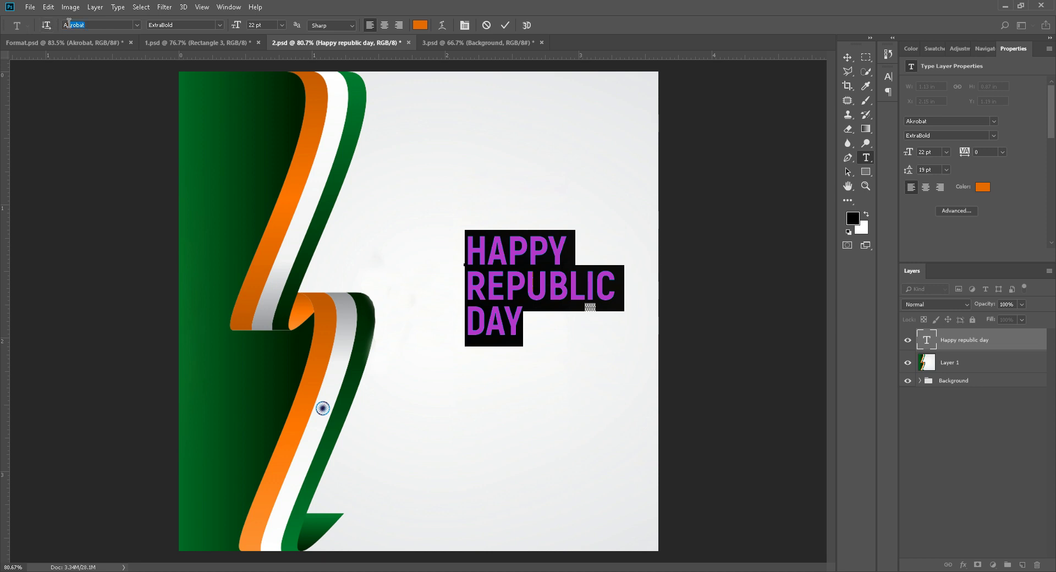
pyautogui.click(86, 25)
# Right-align all three heading lines and drag the heading right, clear of the ribbon.
pyautogui.click(544, 255)
pyautogui.hotkey('ctrl', 'a')
pyautogui.click(400, 25)
pyautogui.click(505, 25)
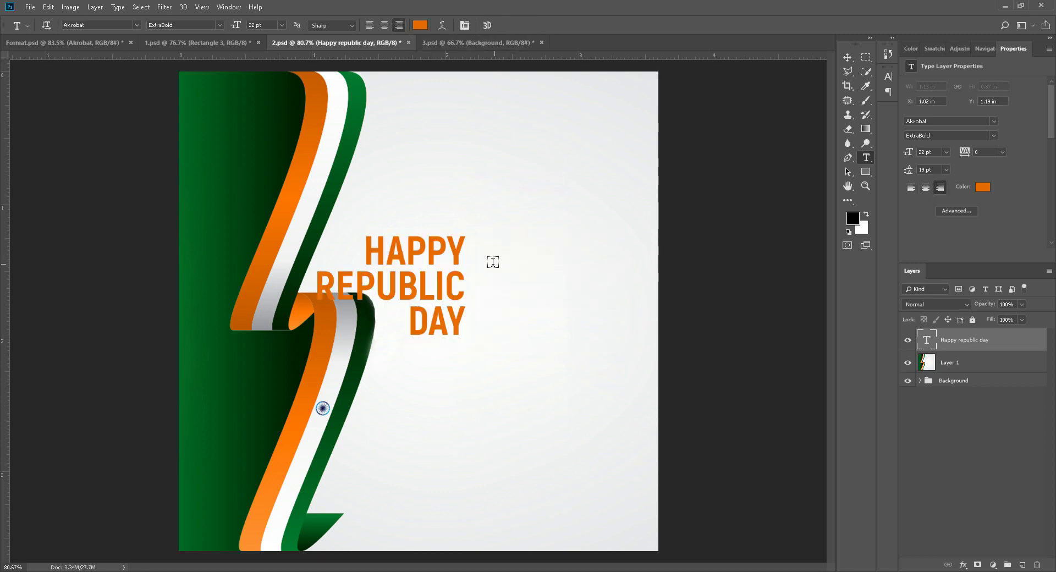
pyautogui.press('v')
pyautogui.moveTo(450, 294); pyautogui.dragTo(616, 299)
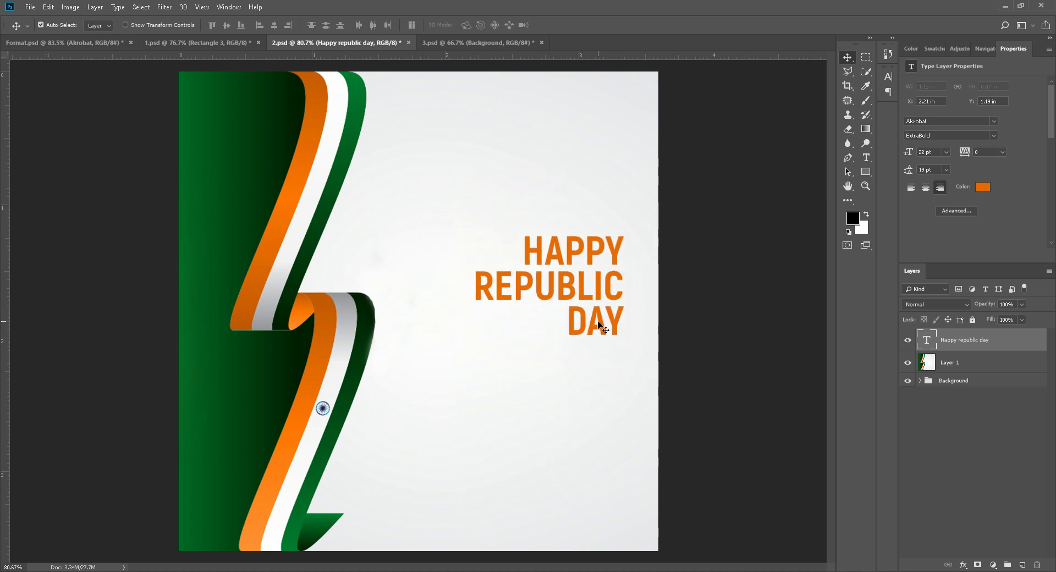
pyautogui.moveTo(600, 328); pyautogui.dragTo(608, 311)
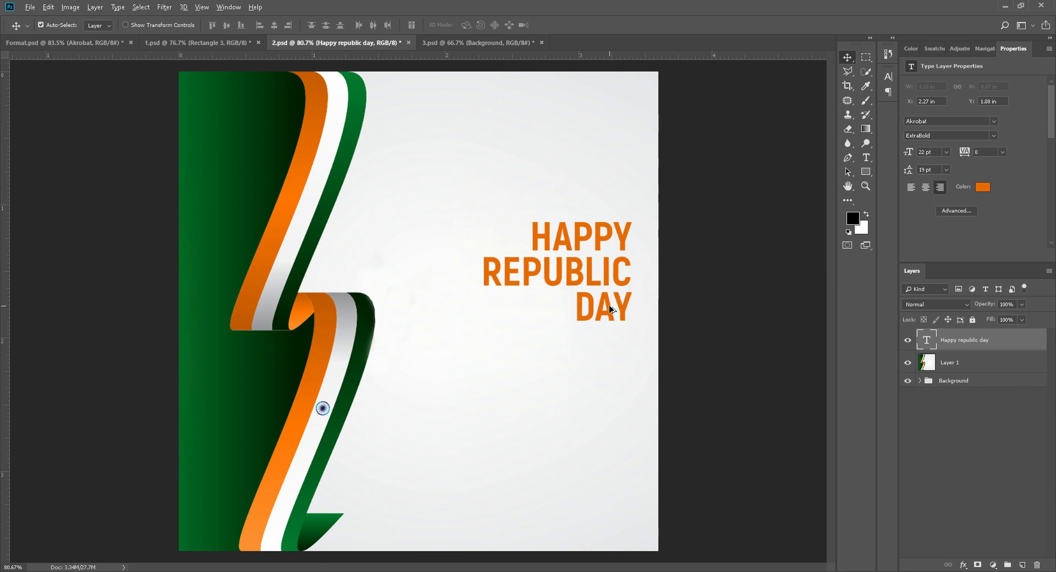
# Duplicate the heading, replace its text with 26, and move it below DAY.
pyautogui.keyDown('alt'); pyautogui.moveTo(611, 309); pyautogui.dragTo(614, 385); pyautogui.keyUp('alt')
pyautogui.press('t')
pyautogui.click(597, 356)
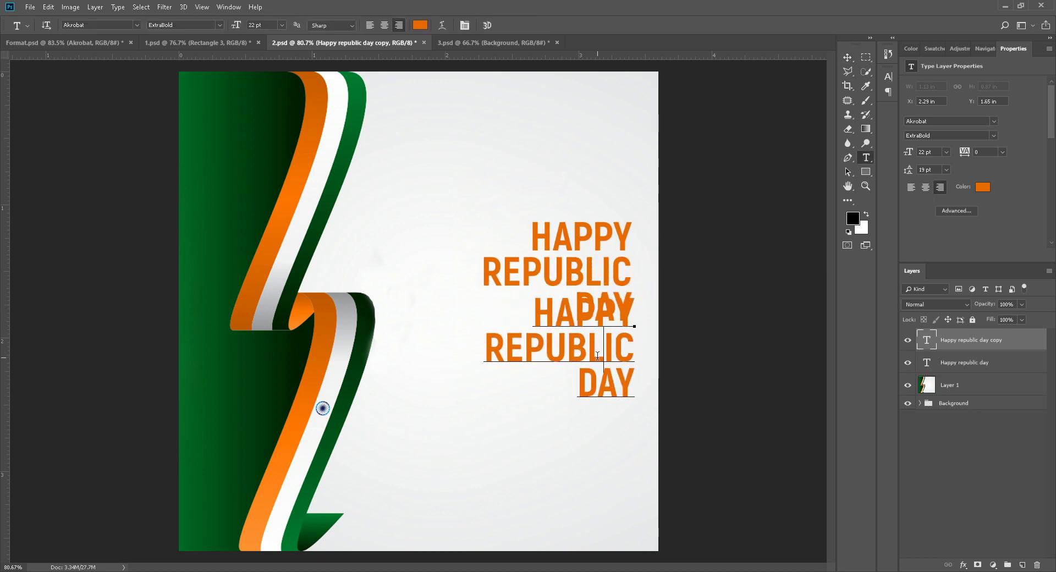
pyautogui.hotkey('ctrl', 'a')
pyautogui.write('26')
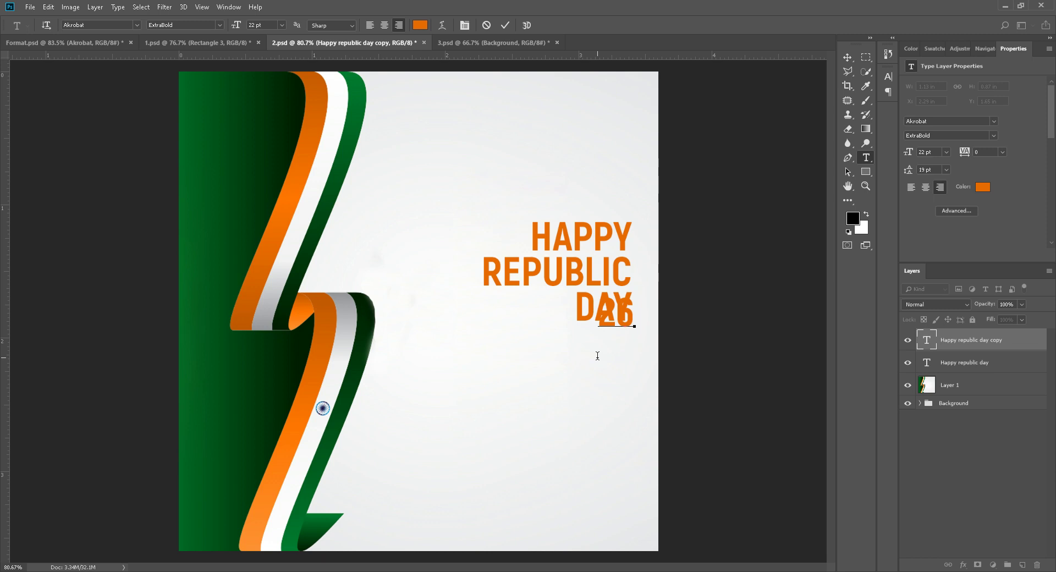
pyautogui.click(505, 25)
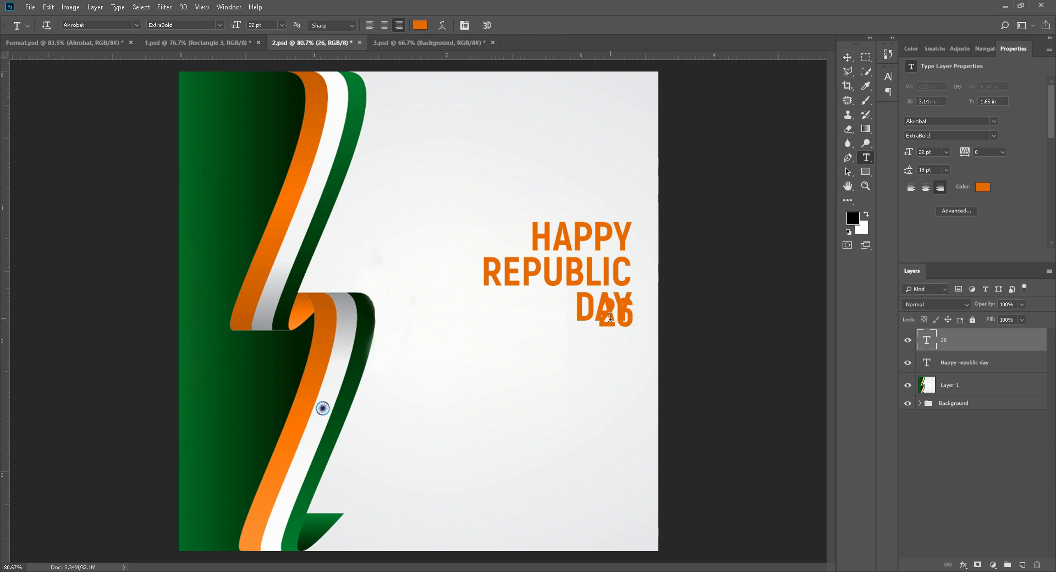
pyautogui.press('v')
pyautogui.moveTo(611, 329); pyautogui.dragTo(544, 362)
# Extend the text to 26TH JANUARY and set it to Akrobat Bold, 13 pt.
pyautogui.press('t')
pyautogui.doubleClick(551, 354)
pyautogui.press('Right')
pyautogui.write('TH ')
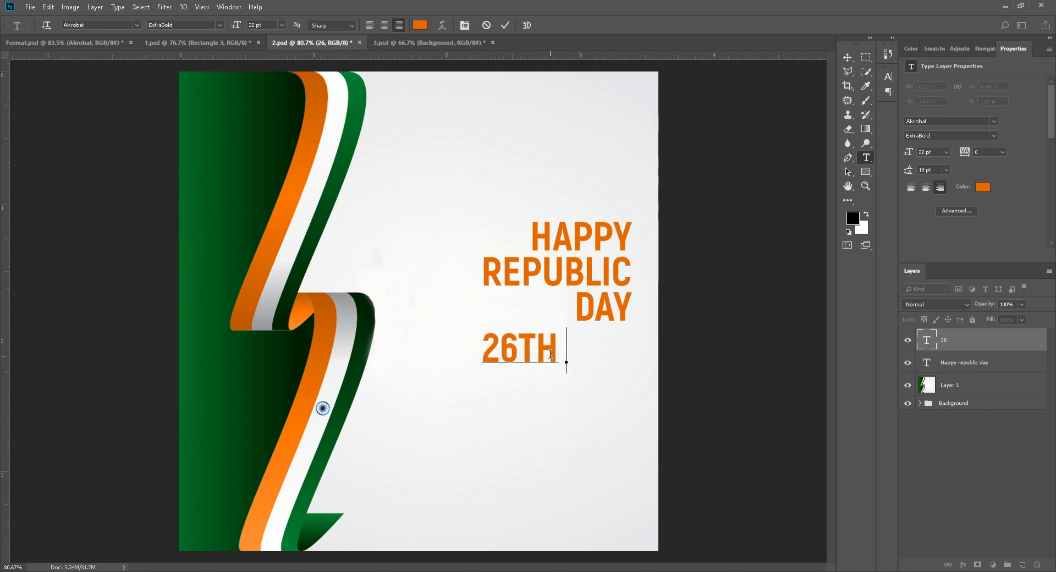
pyautogui.write('JANUARY')
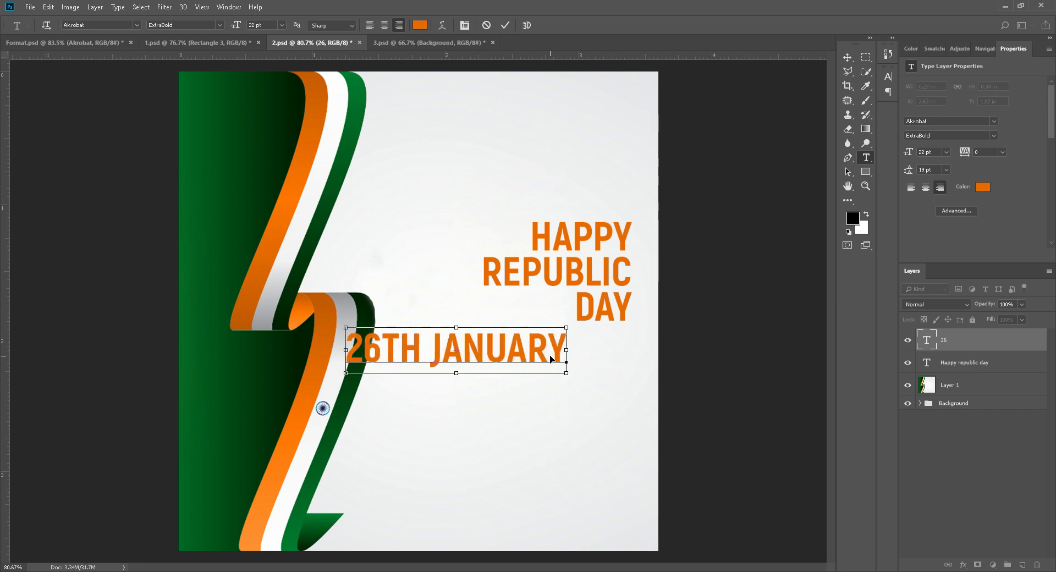
pyautogui.hotkey('ctrl', 'a')
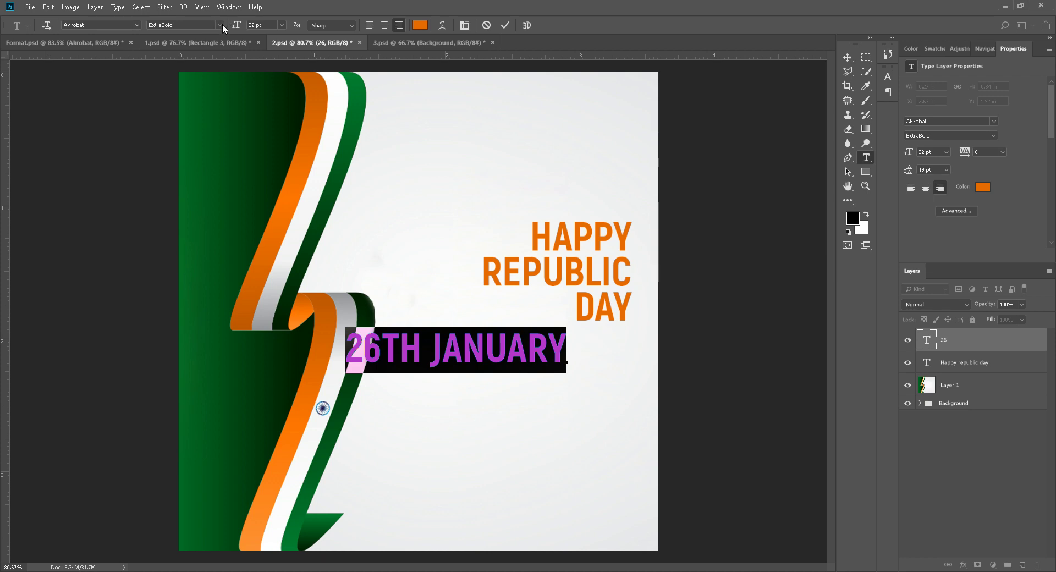
pyautogui.click(219, 28)
pyautogui.click(175, 86)
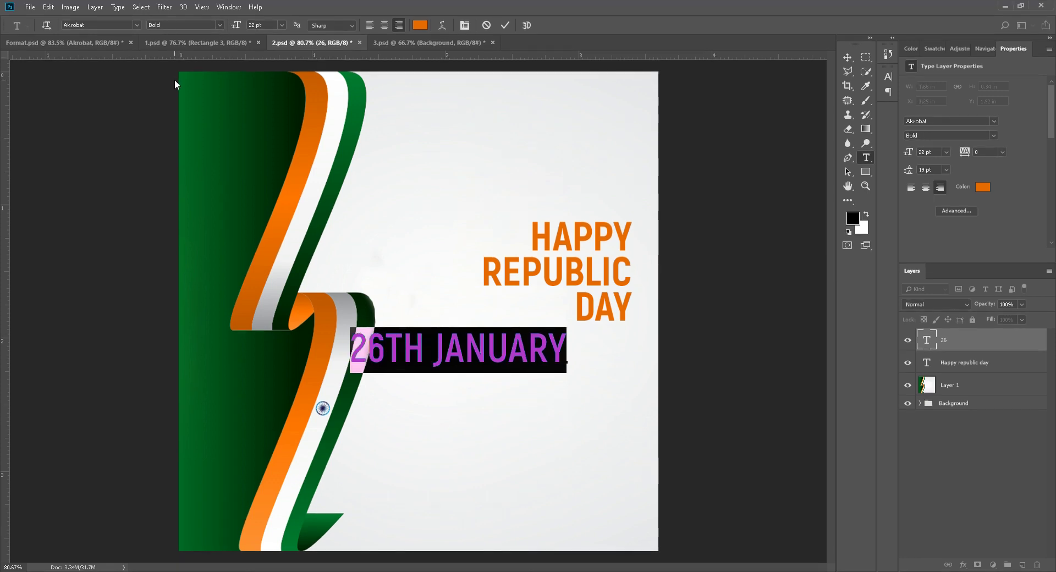
pyautogui.click(255, 27)
pyautogui.press('Down')
pyautogui.press('Down')
pyautogui.press('Down')
pyautogui.press('Down')
pyautogui.press('Down')
pyautogui.press('Down')
pyautogui.press('Down')
pyautogui.press('Down')
pyautogui.press('Down')
# Widen the 26TH JANUARY letter tracking to 220.
pyautogui.click(505, 26)
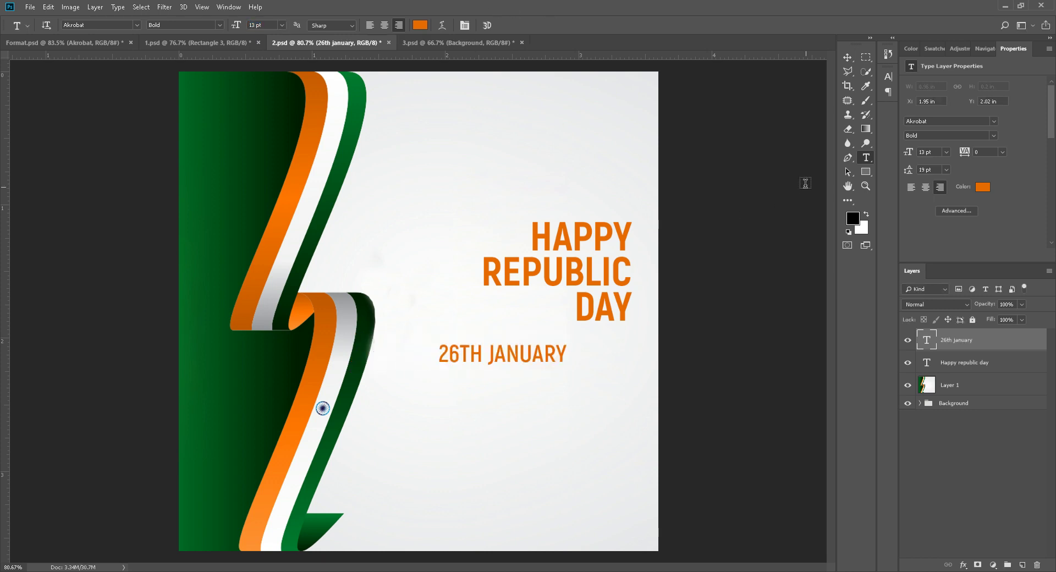
pyautogui.press('Return')
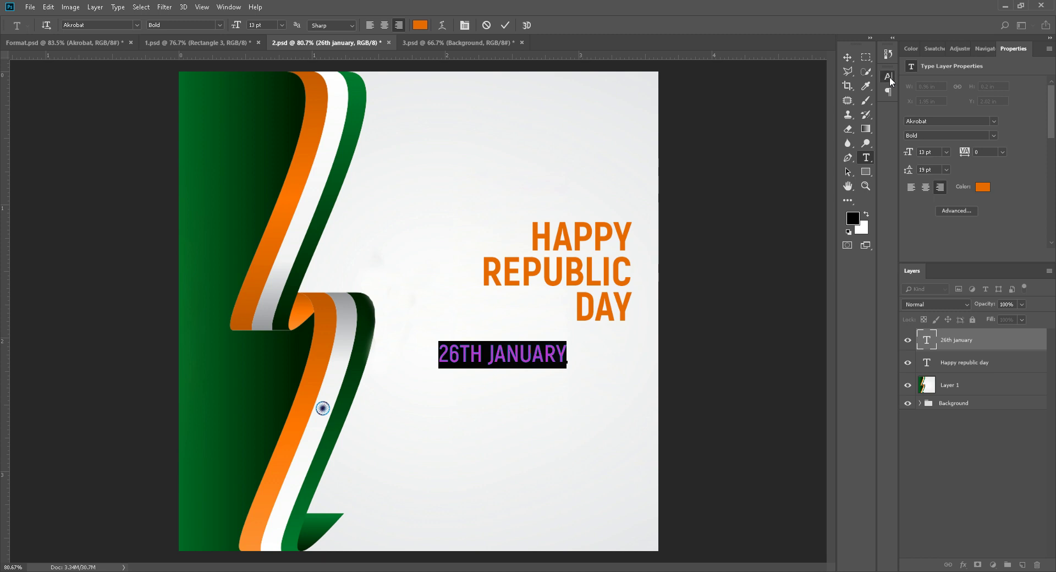
pyautogui.click(888, 76)
pyautogui.press('Up')
pyautogui.press('Up')
pyautogui.press('Up')
pyautogui.press('Up')
pyautogui.press('Up')
pyautogui.press('Up')
pyautogui.press('Up')
pyautogui.press('Up')
pyautogui.press('Up')
pyautogui.click(889, 76)
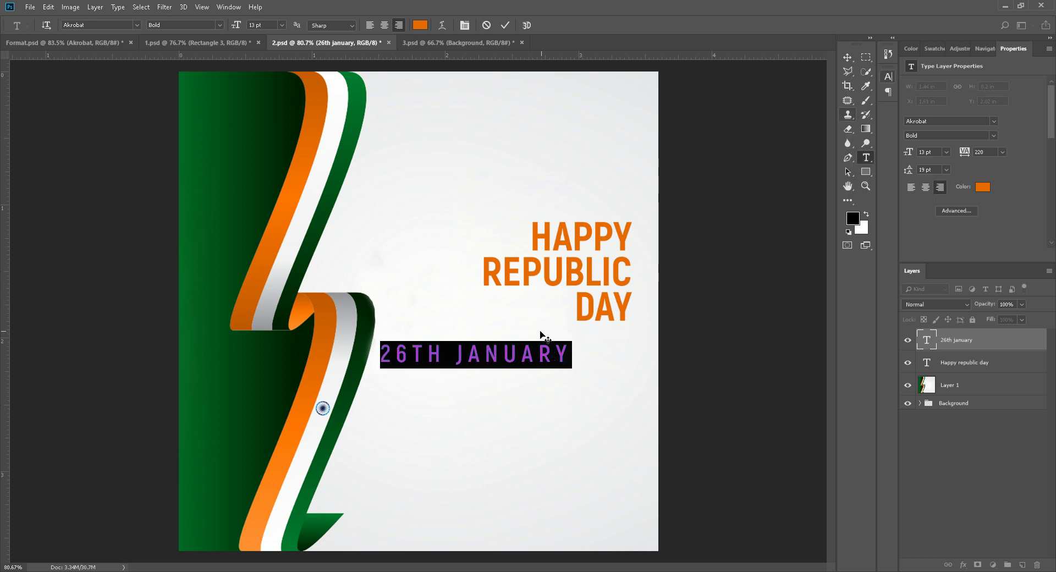
# Make the TH superscript and move the date line beneath DAY.
pyautogui.click(411, 353)
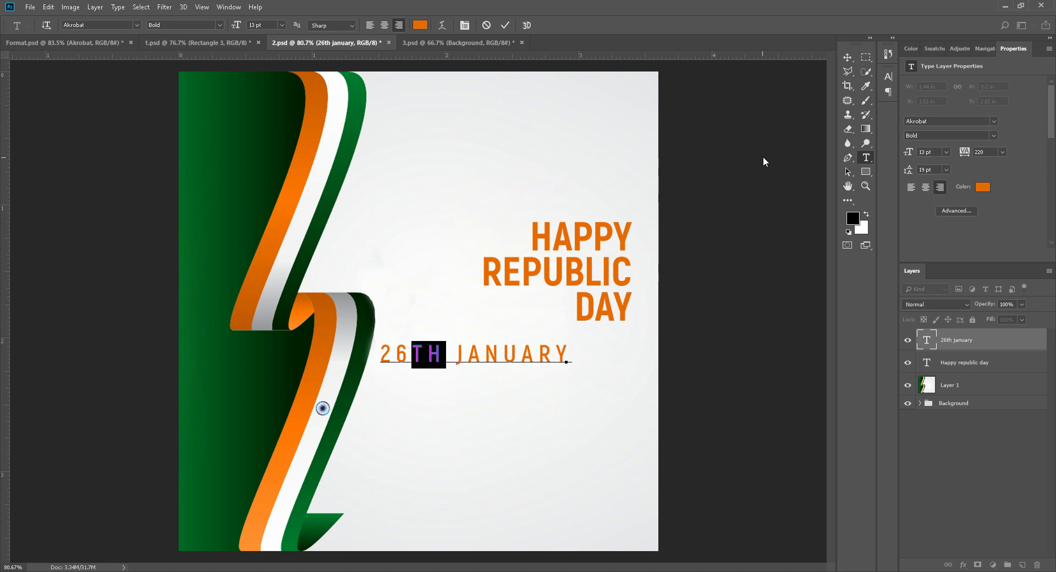
pyautogui.click(888, 77)
pyautogui.click(822, 159)
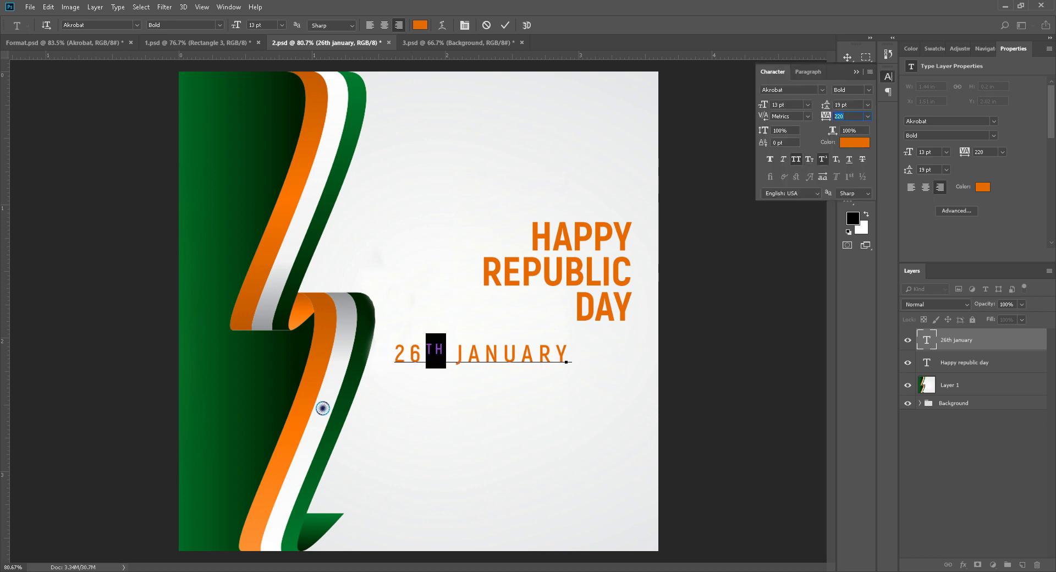
pyautogui.click(505, 25)
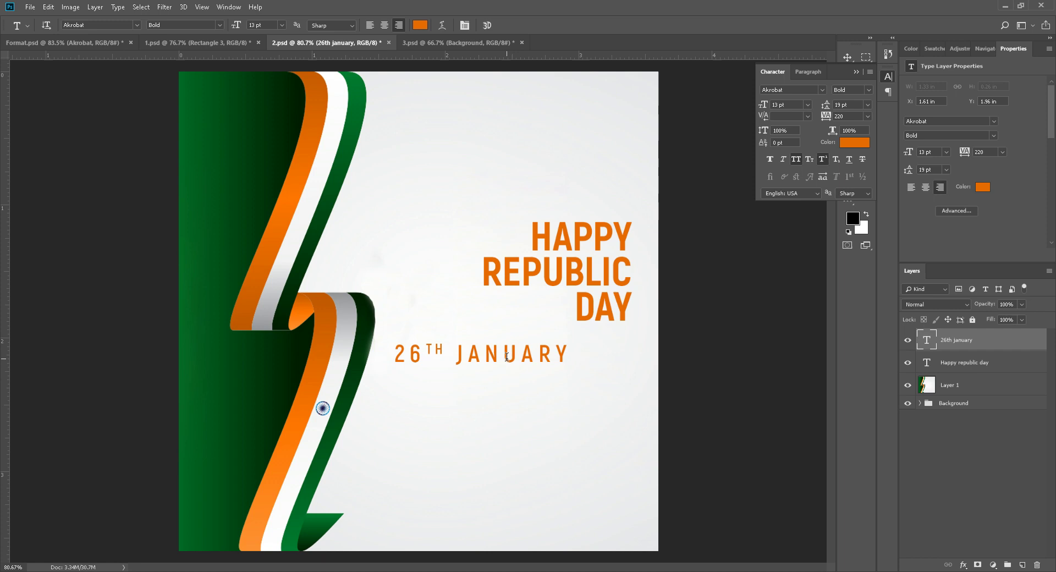
pyautogui.press('v')
pyautogui.keyDown('alt'); pyautogui.scroll(1, 533, 390); pyautogui.keyUp('alt')
pyautogui.moveTo(470, 358); pyautogui.dragTo(529, 346)
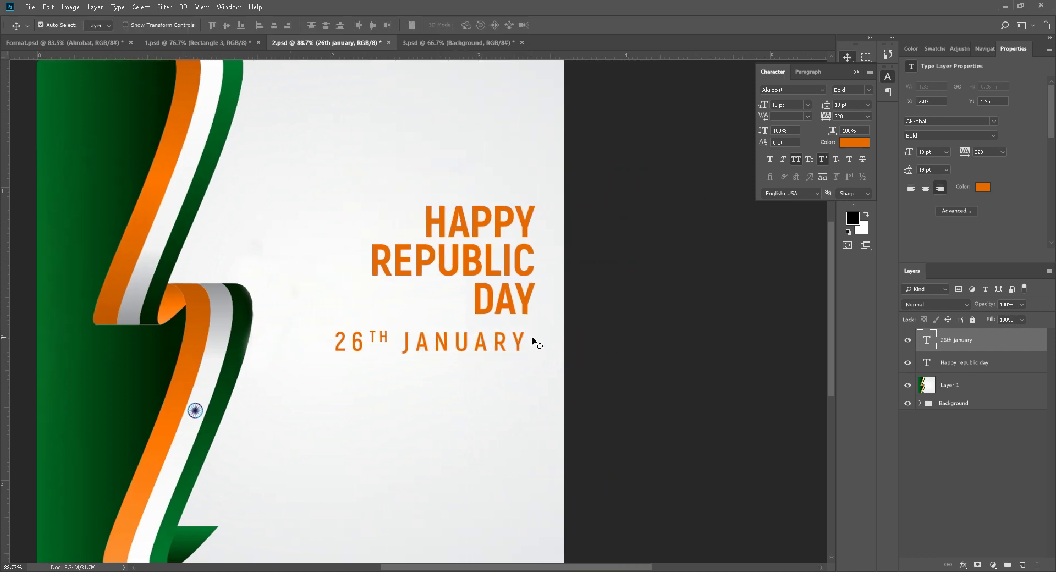
pyautogui.click(462, 229)
pyautogui.keyDown('alt'); pyautogui.scroll(-1, 448, 233); pyautogui.keyUp('alt')
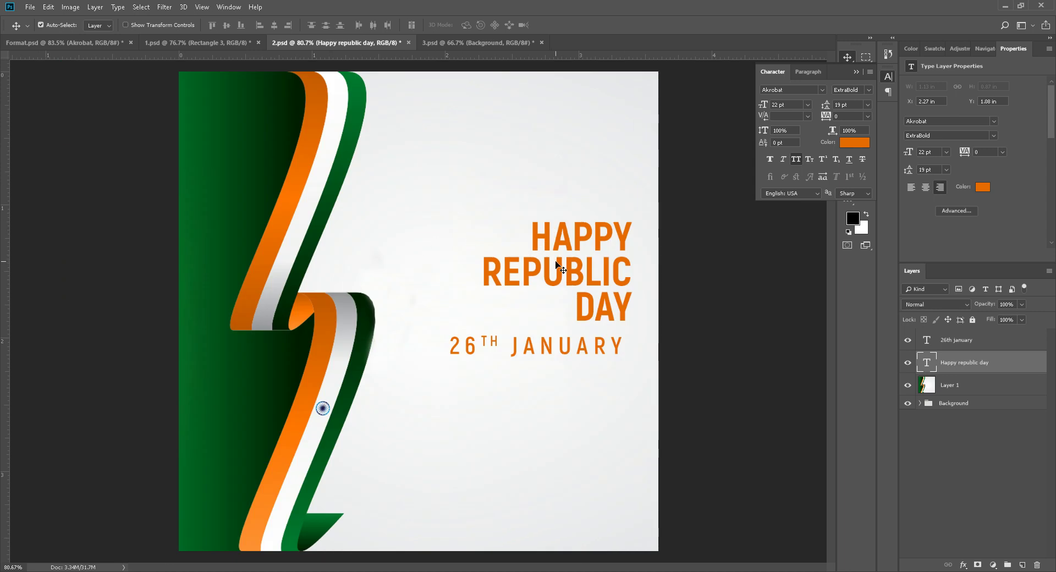
# Colour REPUBLIC blue #1732d6 and DAY green #159618 in the heading.
pyautogui.keyDown('alt'); pyautogui.scroll(1, 569, 283); pyautogui.keyUp('alt')
pyautogui.press('t')
pyautogui.moveTo(454, 270); pyautogui.dragTo(615, 272)
pyautogui.click(420, 25)
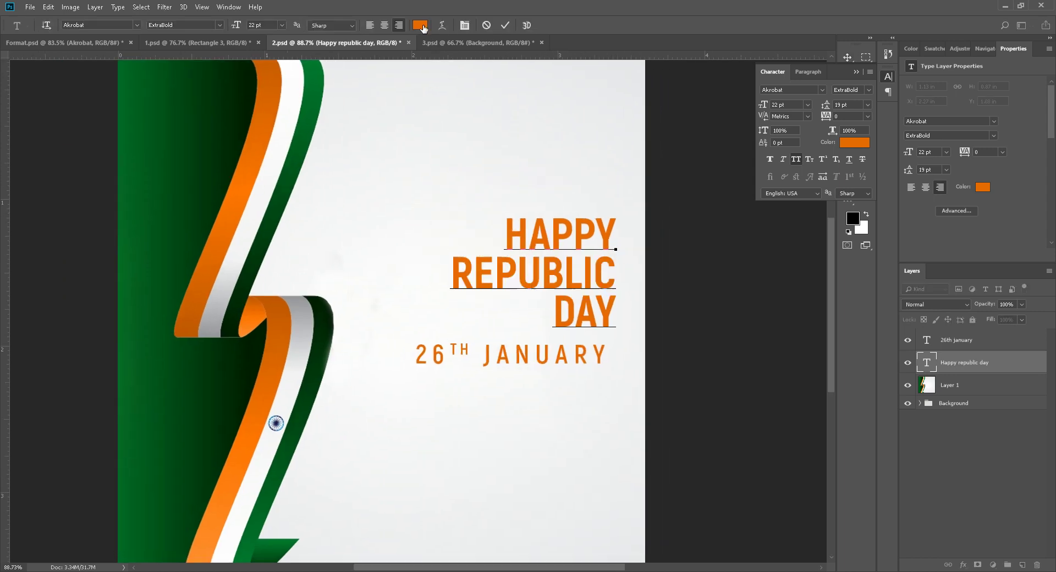
pyautogui.write('2b00e7')
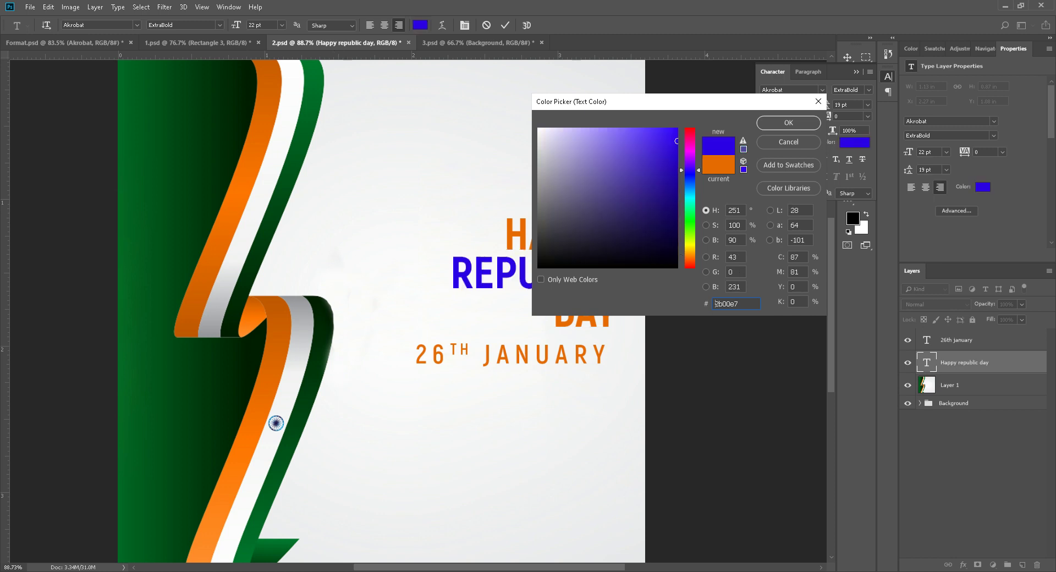
pyautogui.write('1732d6')
pyautogui.press('Return')
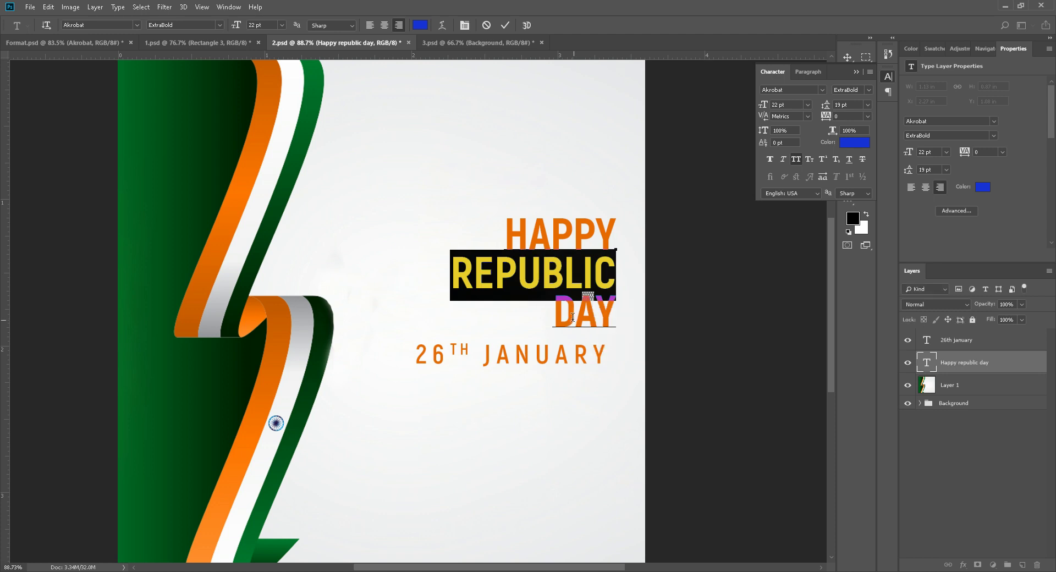
pyautogui.moveTo(564, 311); pyautogui.dragTo(623, 310)
pyautogui.click(420, 24)
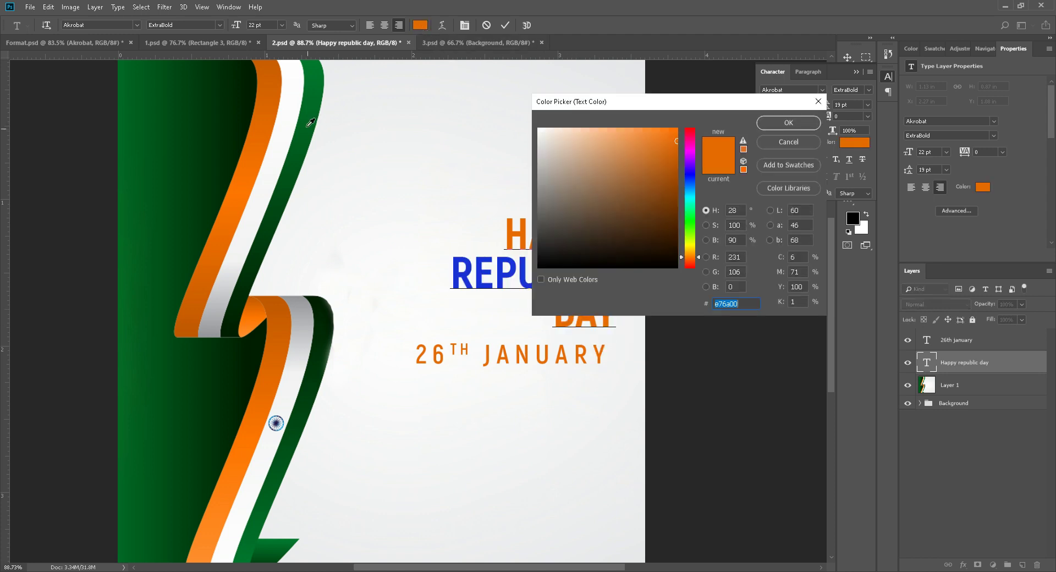
pyautogui.click(732, 304)
pyautogui.write('006424')
pyautogui.write('159618')
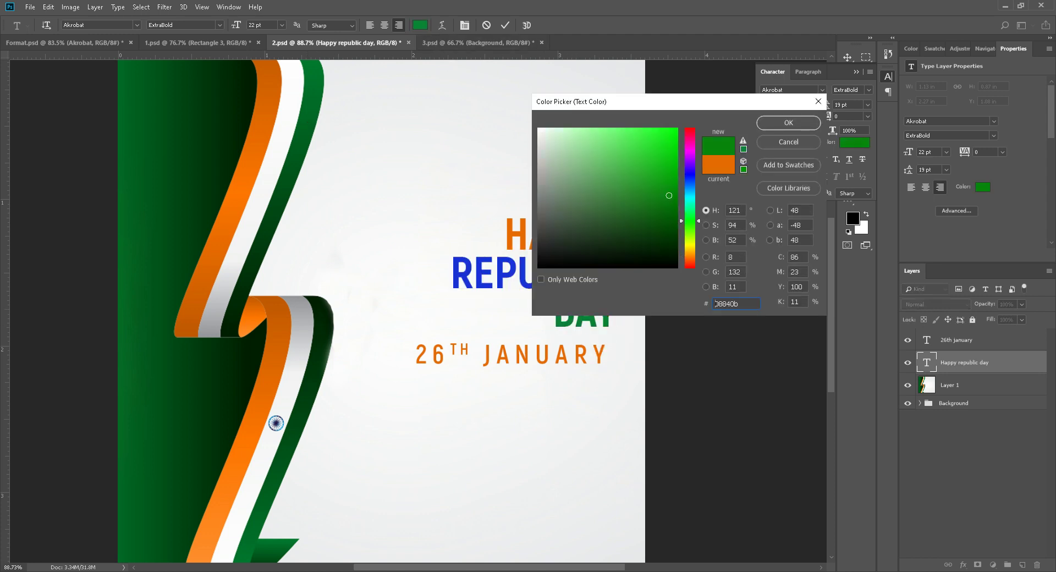
pyautogui.press('Return')
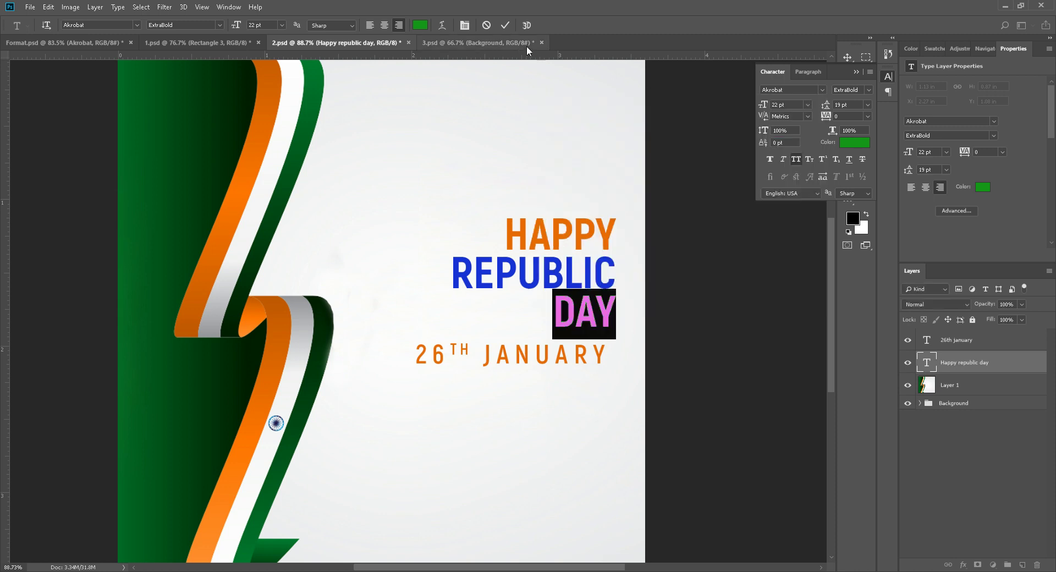
pyautogui.click(504, 25)
# Align the date line's right edge with the heading's right edge.
pyautogui.press('v')
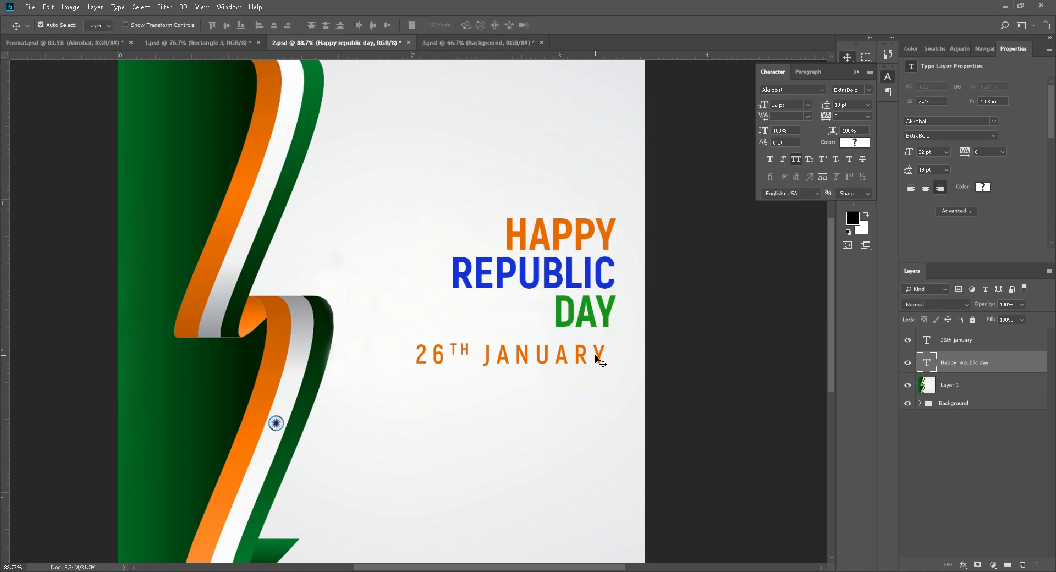
pyautogui.moveTo(605, 357); pyautogui.dragTo(608, 330)
pyautogui.keyDown('shift'); pyautogui.click(606, 327); pyautogui.keyUp('shift')
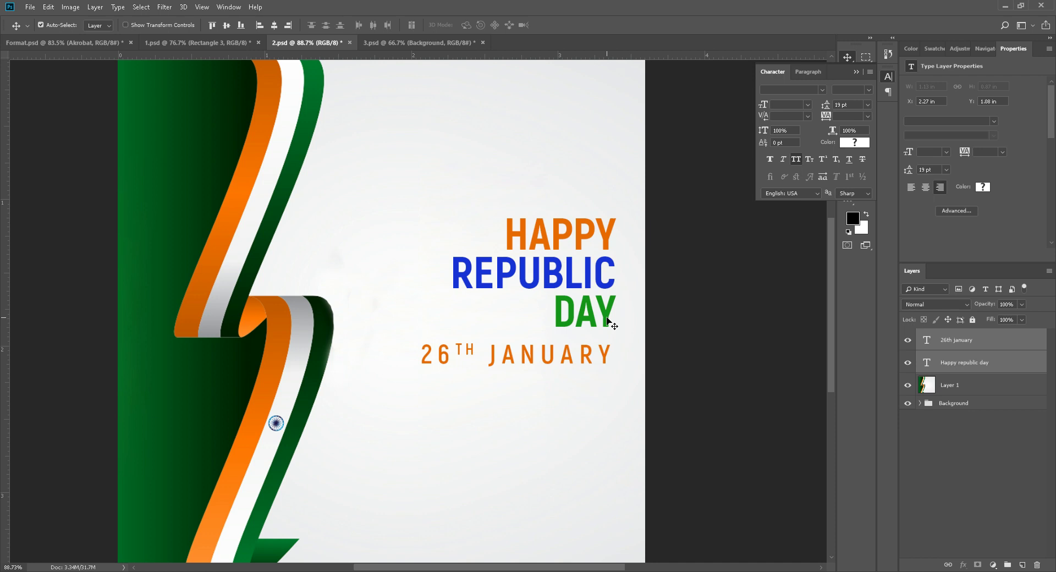
pyautogui.click(287, 25)
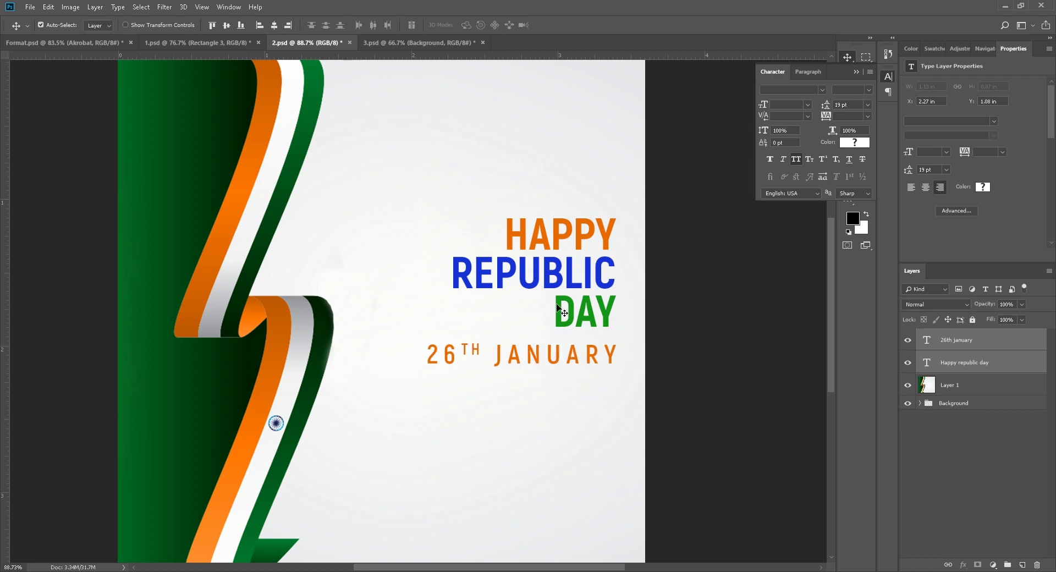
pyautogui.click(602, 372)
pyautogui.scroll(2, 602, 371)
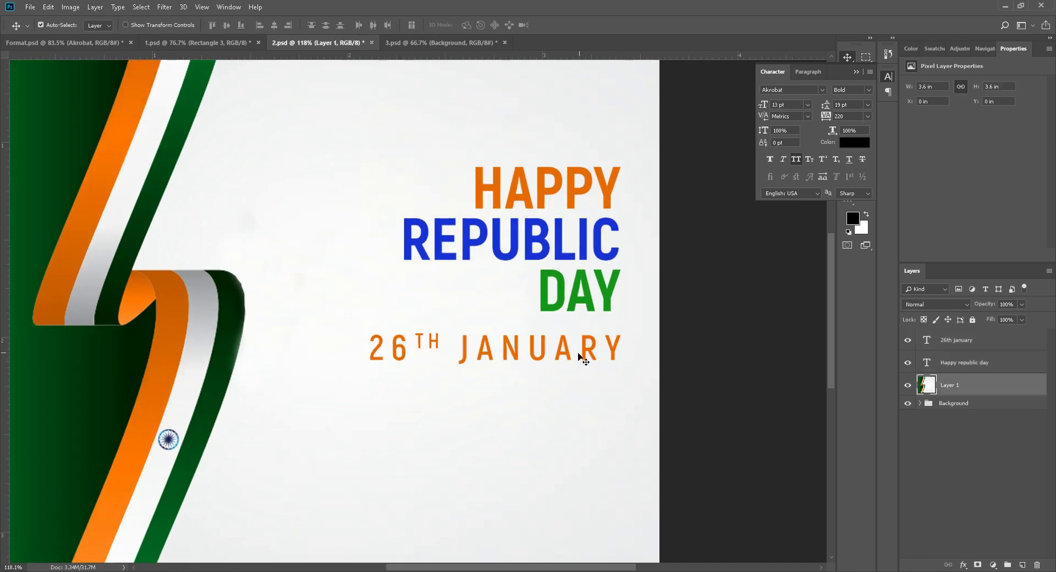
# Shrink the 26TH JANUARY text to 9 pt and recolour it dark grey #333333.
pyautogui.click(561, 358)
pyautogui.press('t')
pyautogui.click(561, 357)
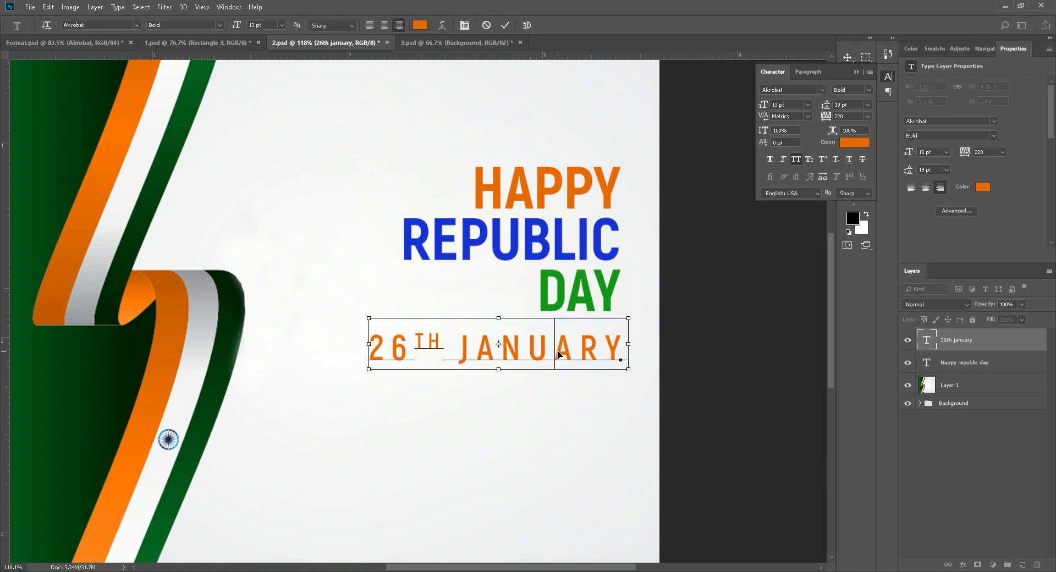
pyautogui.hotkey('ctrl', 'a')
pyautogui.hotkey('ctrl', 'shift', ',')
pyautogui.hotkey('ctrl', 'shift', ',')
pyautogui.hotkey('ctrl', 'shift', ',')
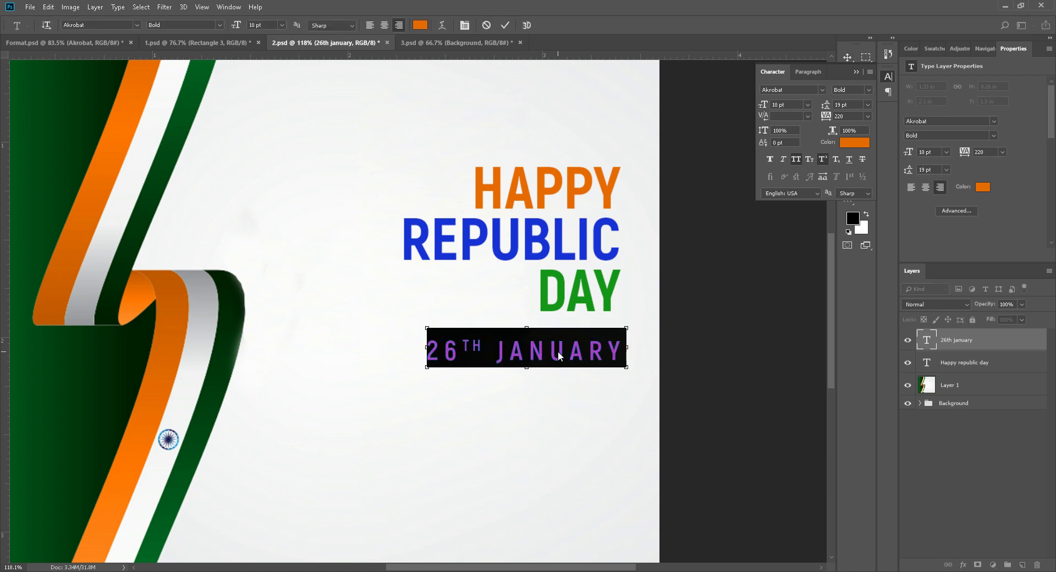
pyautogui.hotkey('ctrl', 'shift', ',')
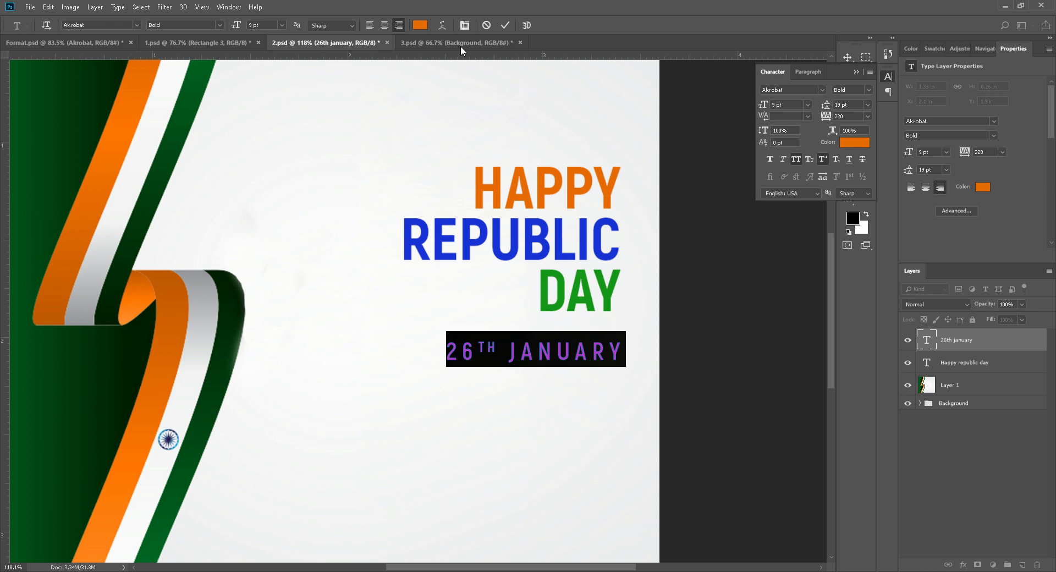
pyautogui.click(420, 25)
pyautogui.write('333333')
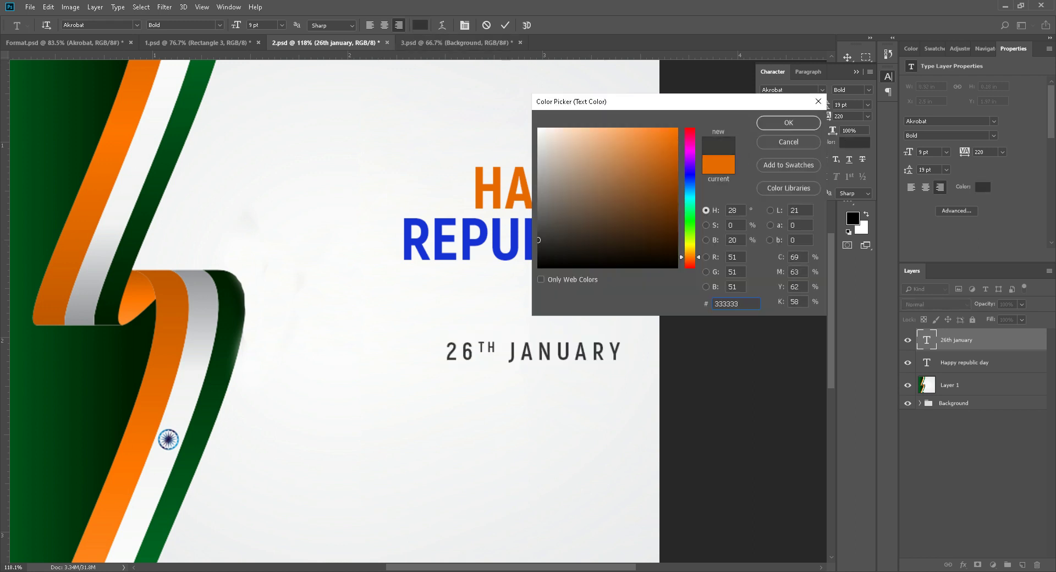
pyautogui.write('555555')
pyautogui.click(788, 123)
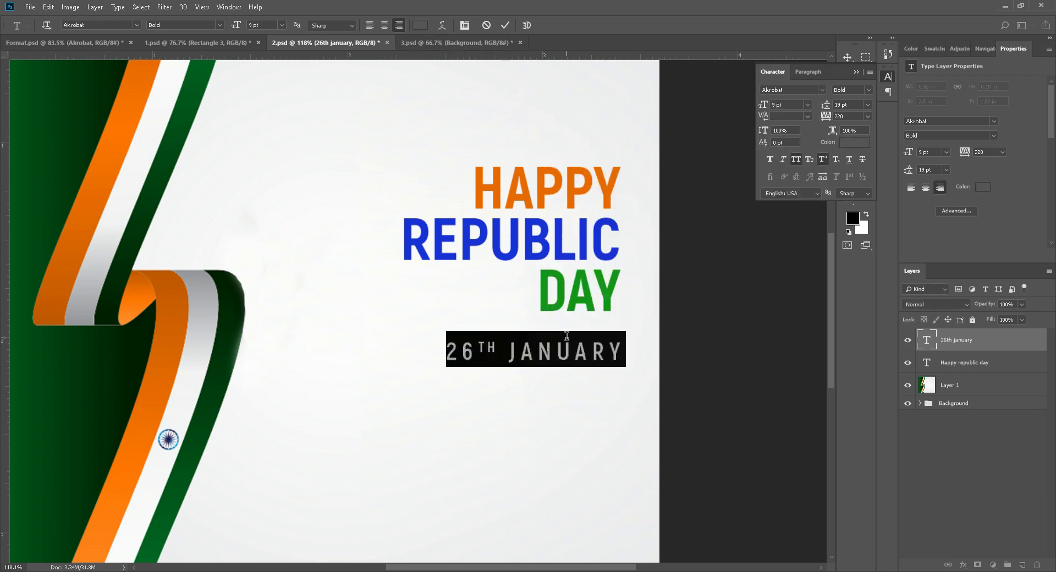
pyautogui.click(505, 25)
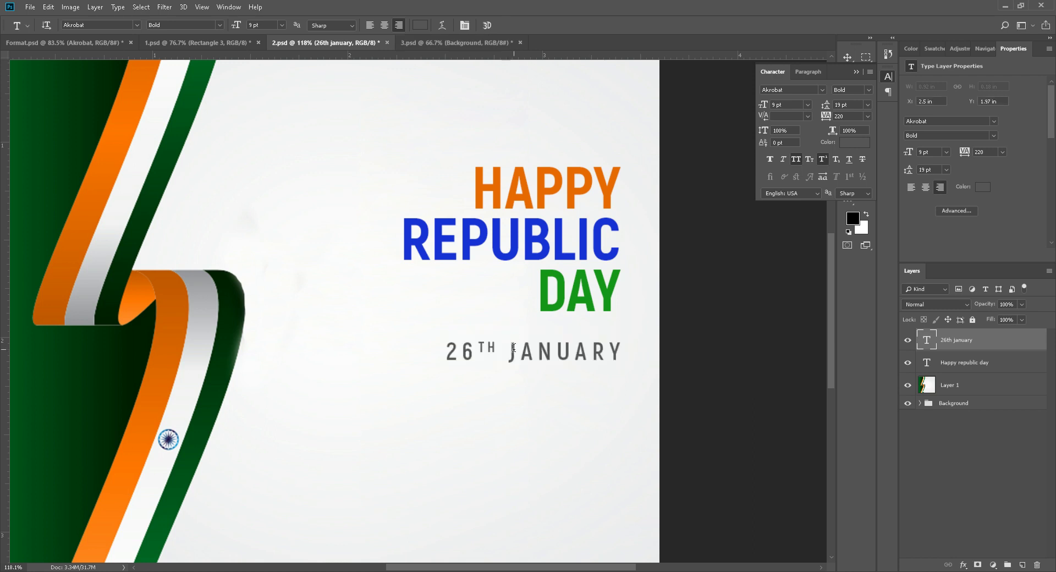
# Draw a thin 3 px rectangle line above the 26TH JANUARY date.
pyautogui.press('v')
pyautogui.press('u')
pyautogui.click(881, 72)
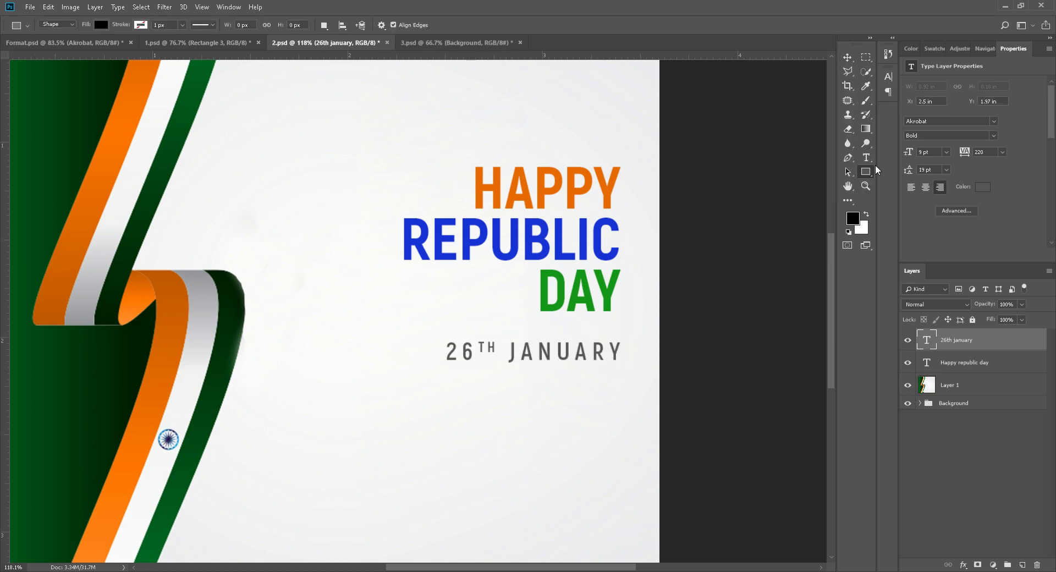
pyautogui.rightClick(866, 173)
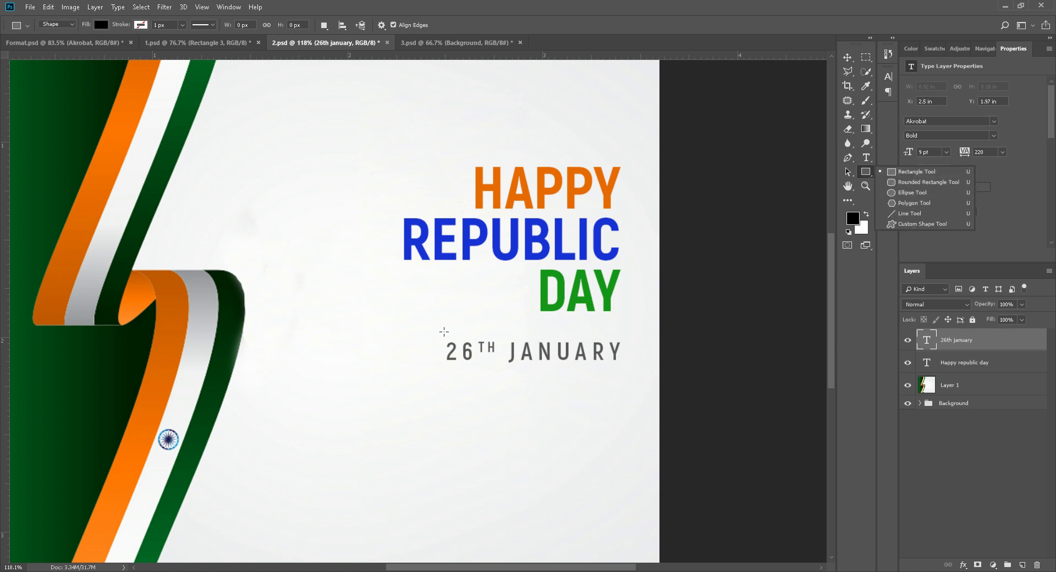
pyautogui.moveTo(441, 332); pyautogui.dragTo(620, 333)
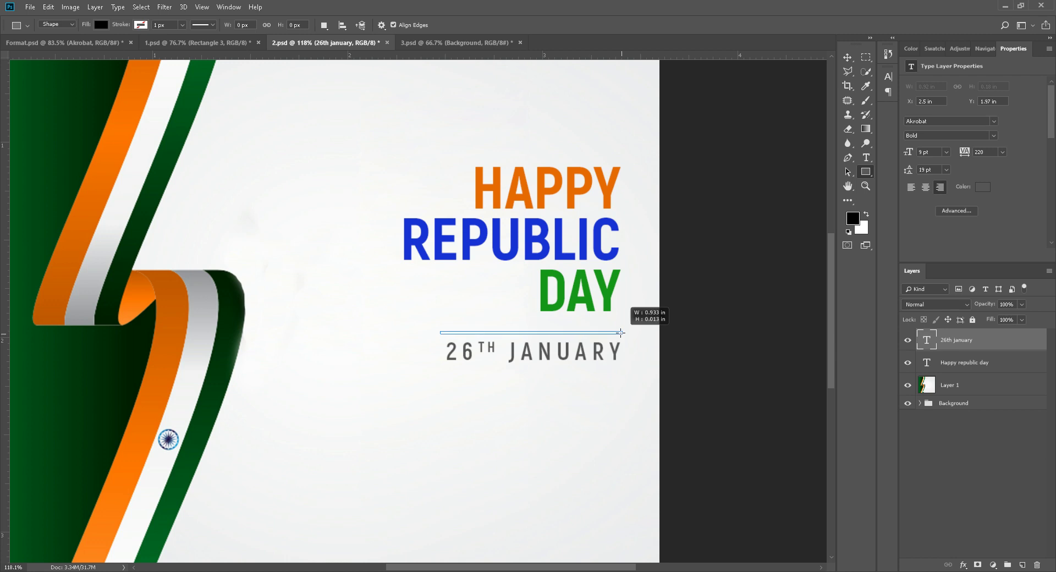
pyautogui.moveTo(620, 332); pyautogui.dragTo(621, 333)
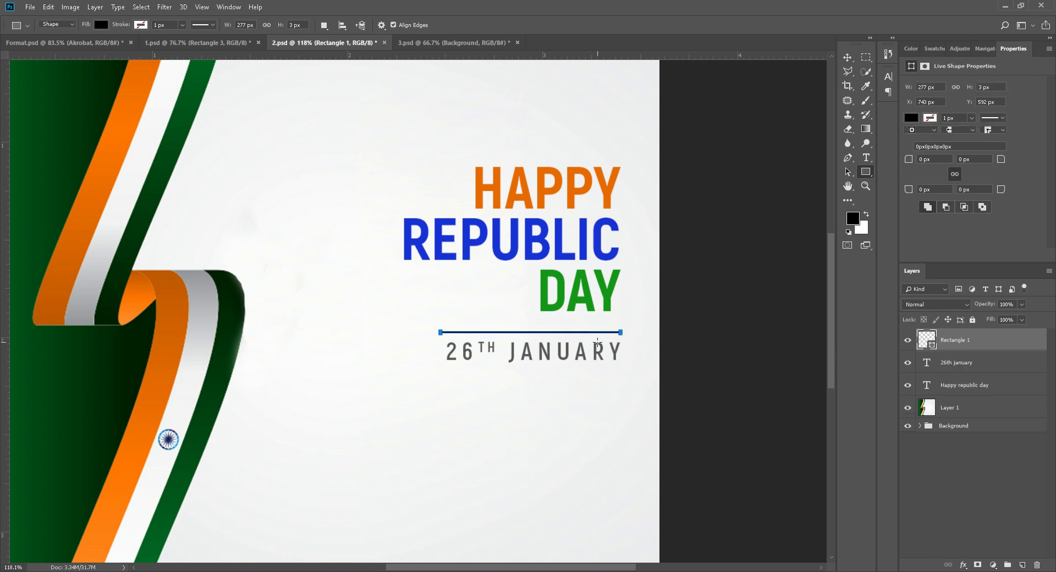
pyautogui.press('v')
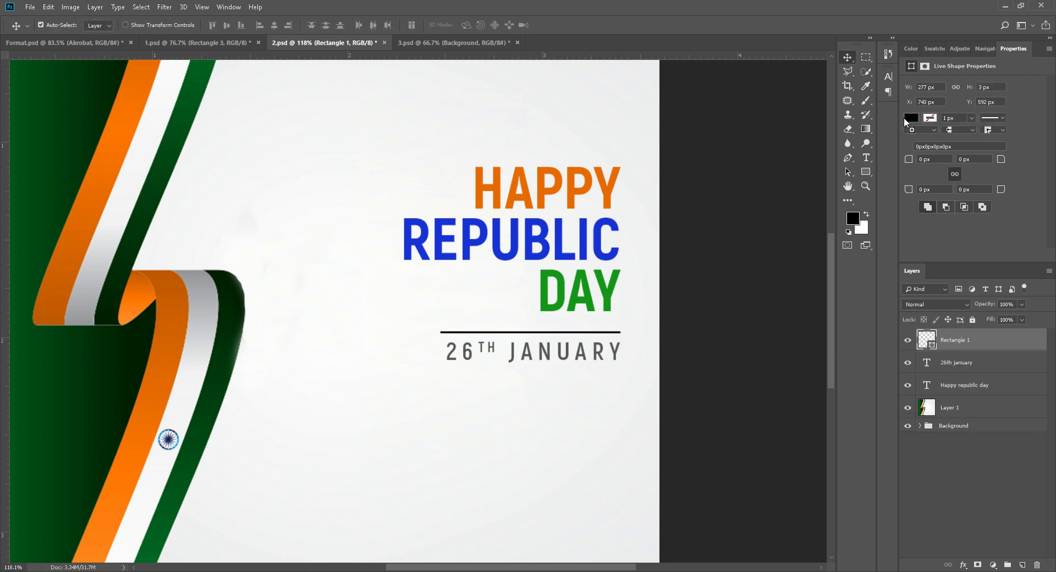
# Fill the line grey and widen it slightly to the left.
pyautogui.doubleClick(930, 341)
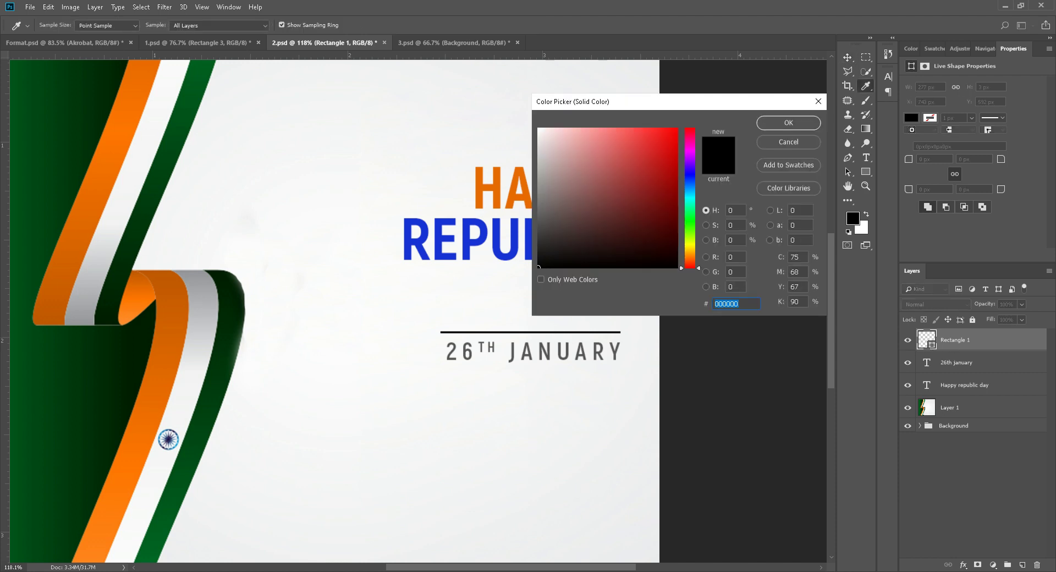
pyautogui.click(550, 363)
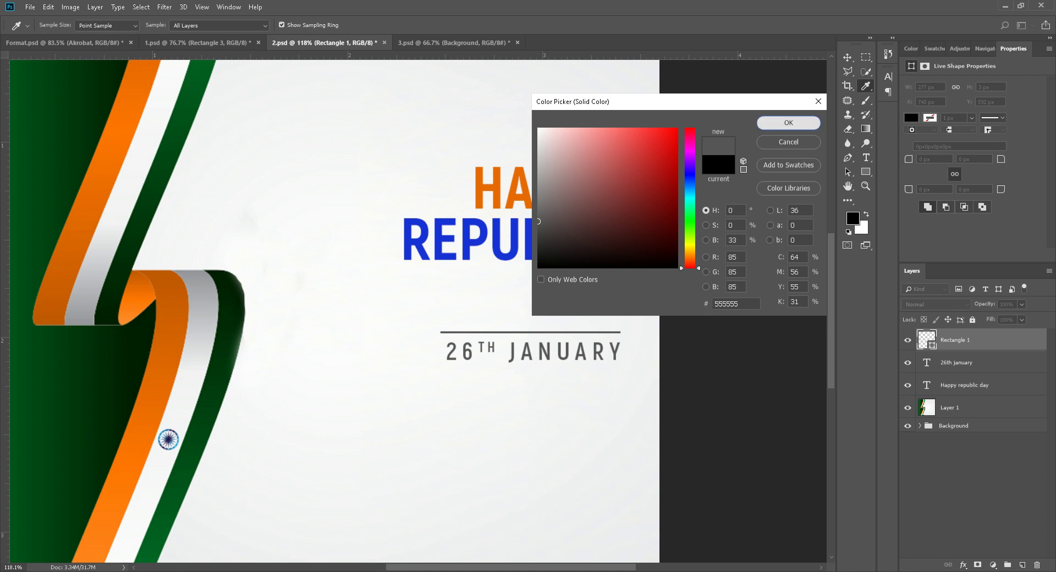
pyautogui.press('Return')
pyautogui.scroll(3, 564, 365)
pyautogui.hotkey('ctrl', 't')
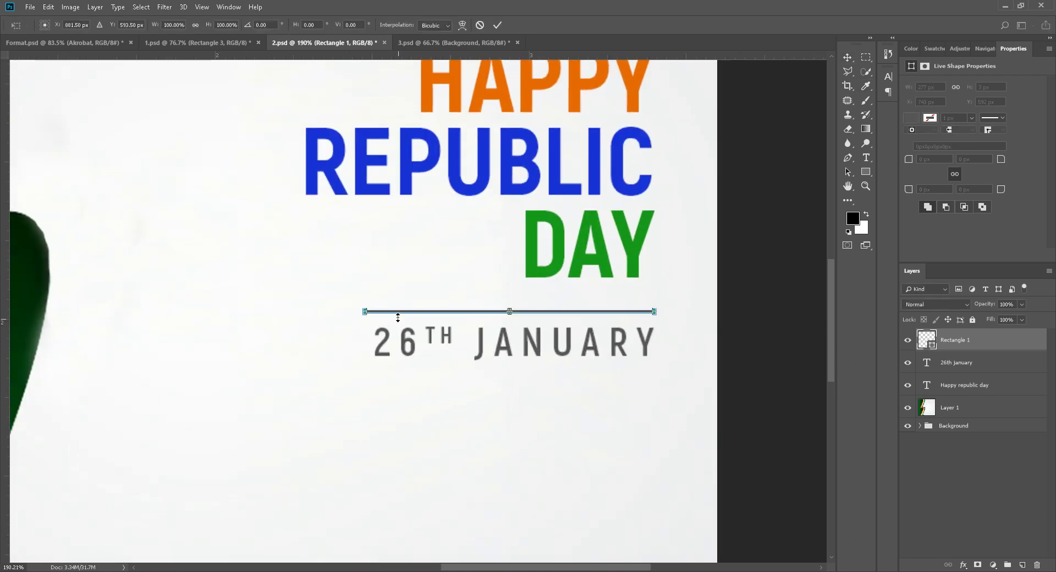
pyautogui.moveTo(356, 312); pyautogui.dragTo(345, 312)
pyautogui.scroll(3, 495, 312)
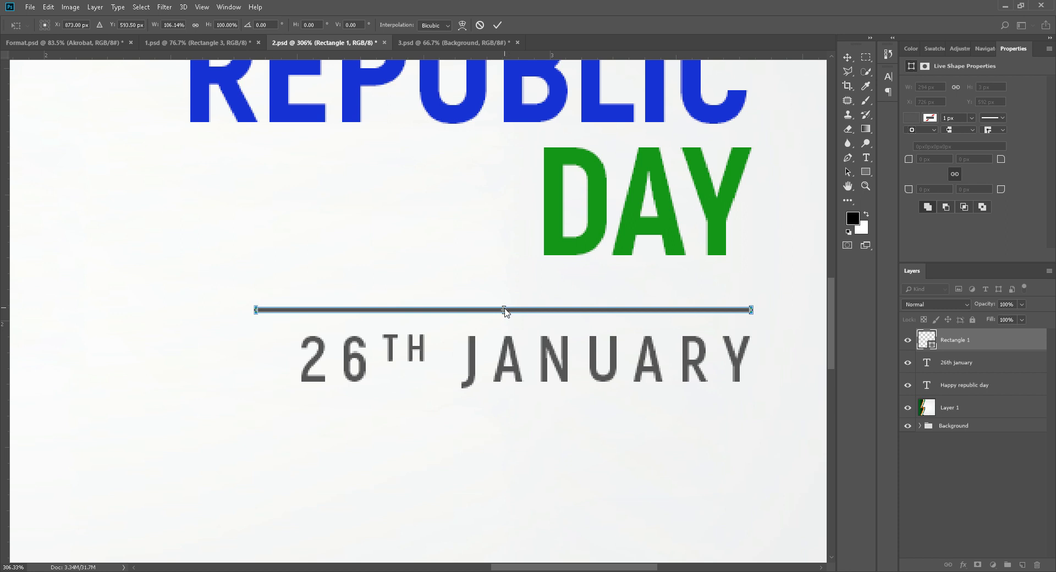
pyautogui.scroll(-1, 506, 311)
pyautogui.scroll(-1, 506, 311)
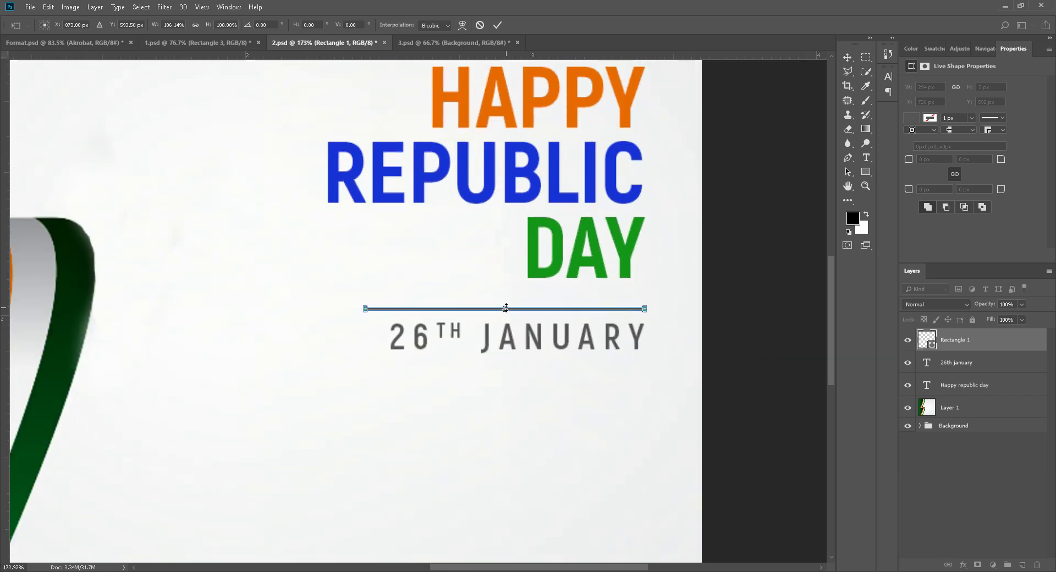
pyautogui.scroll(-1, 507, 311)
pyautogui.press('Return')
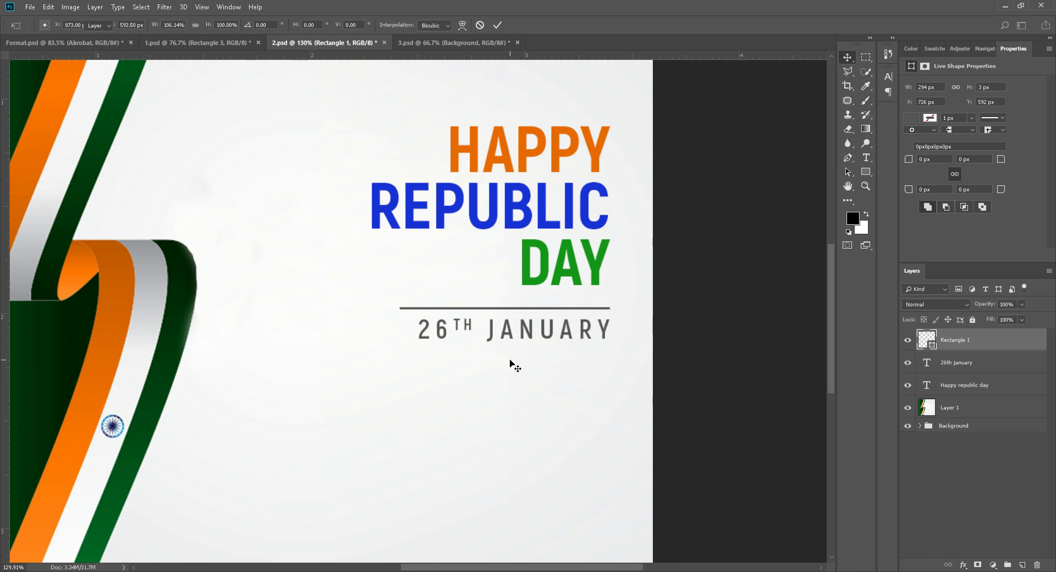
# Right-align the line with the heading and date, then place a copy below the date.
pyautogui.click(558, 355)
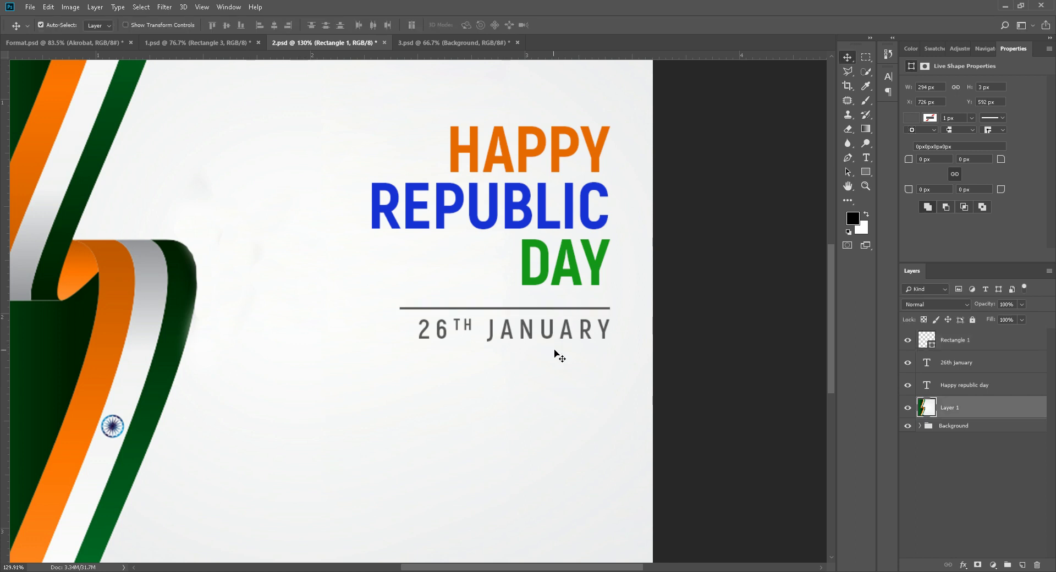
pyautogui.click(590, 331)
pyautogui.keyDown('shift'); pyautogui.click(585, 310); pyautogui.keyUp('shift')
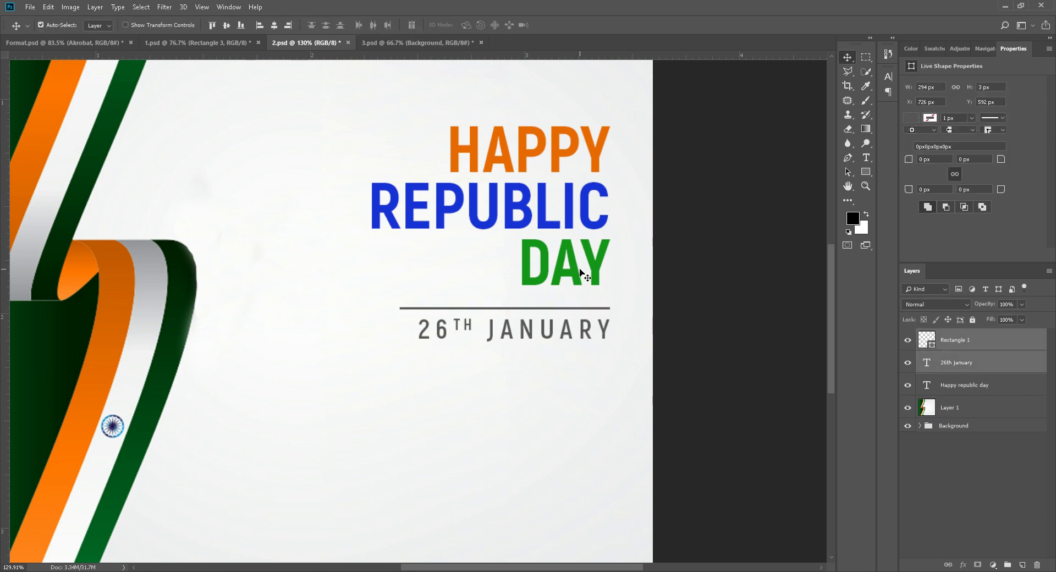
pyautogui.keyDown('shift'); pyautogui.click(583, 274); pyautogui.keyUp('shift')
pyautogui.click(289, 25)
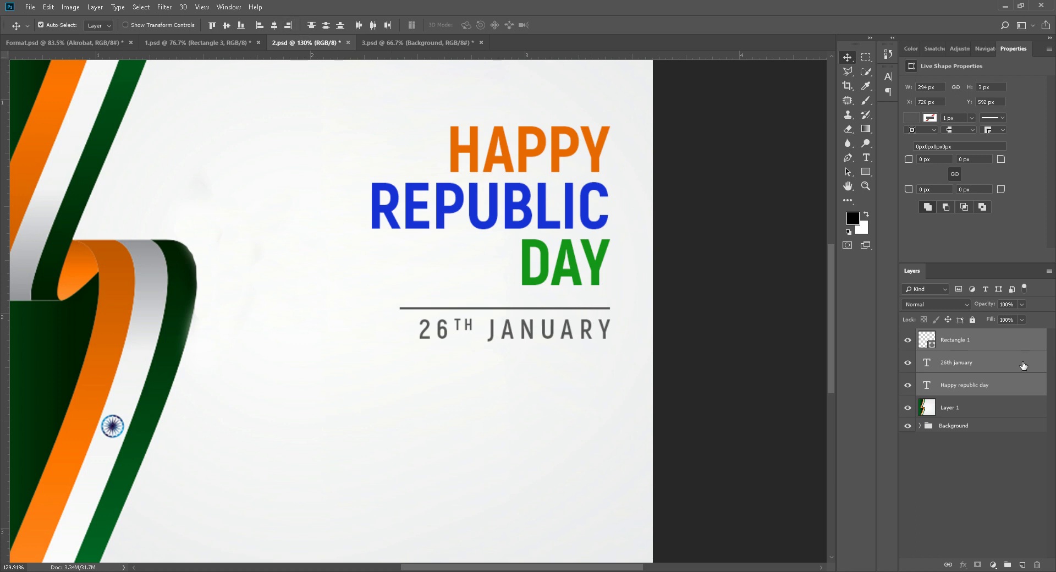
pyautogui.click(999, 347)
pyautogui.press('Up')
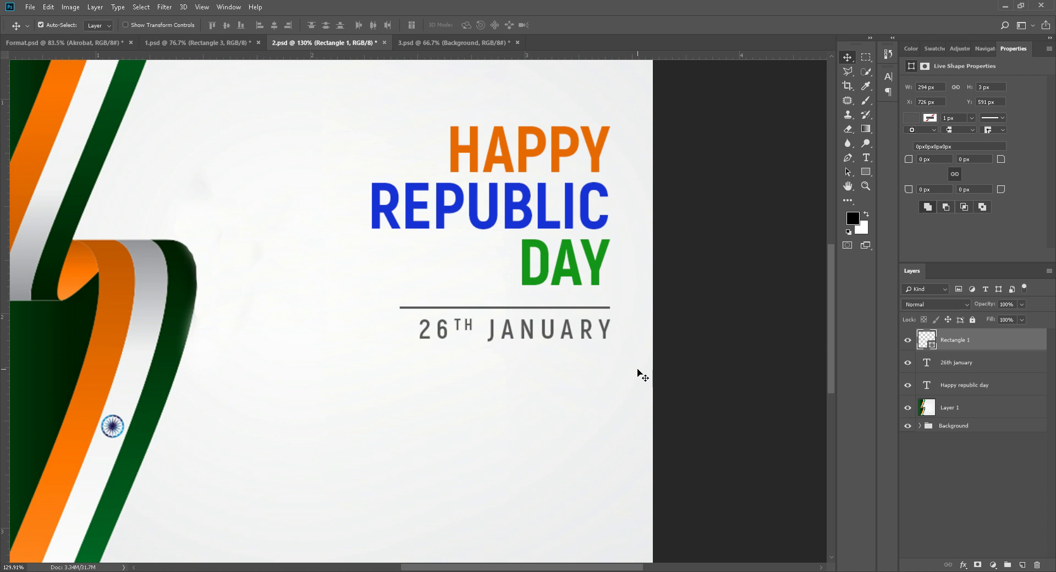
pyautogui.moveTo(585, 311); pyautogui.dragTo(588, 354)
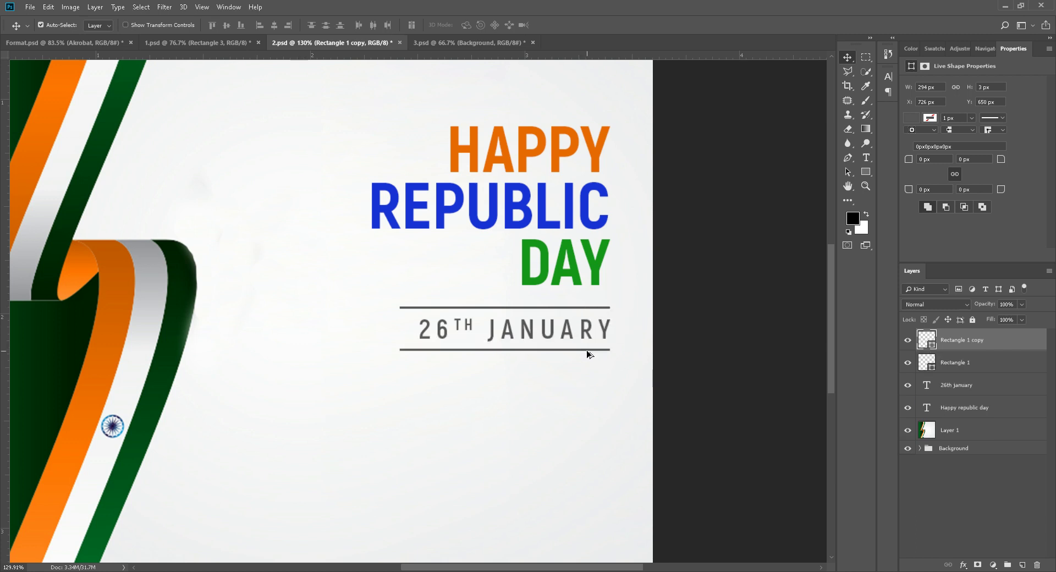
pyautogui.scroll(-2, 474, 238)
pyautogui.scroll(-1, 477, 238)
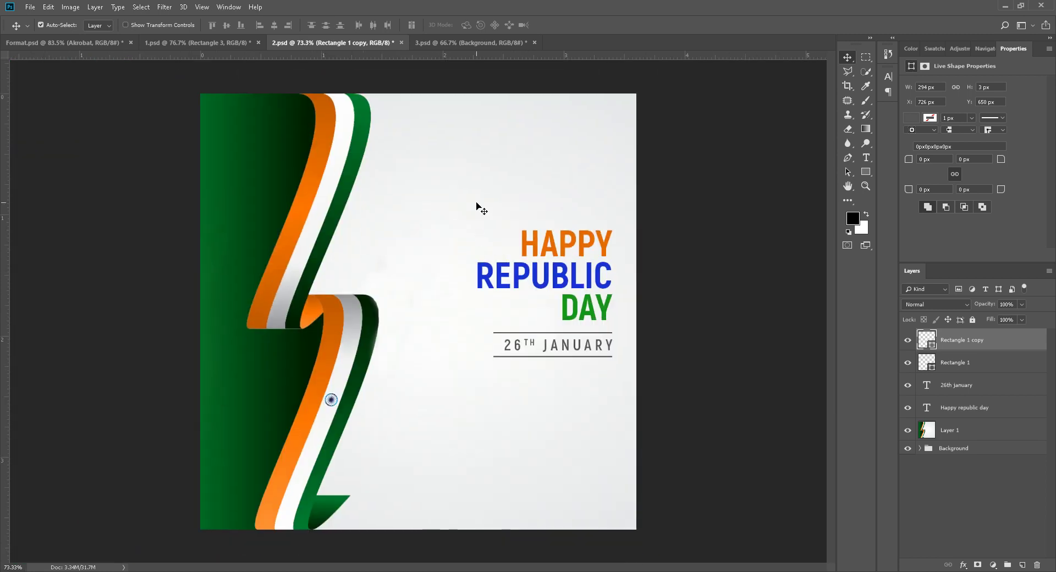
# Scale the heading, date and both rules up about 122%, then return to Format.psd.
pyautogui.keyDown('shift'); pyautogui.click(973, 409); pyautogui.keyUp('shift')
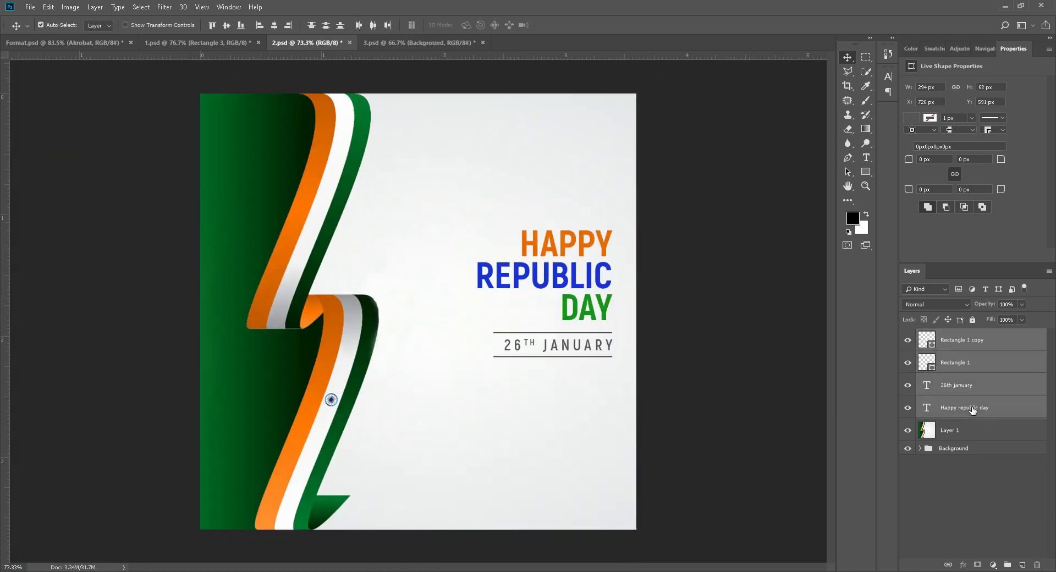
pyautogui.hotkey('ctrl', 't')
pyautogui.moveTo(478, 230)
pyautogui.mouseDown()
pyautogui.moveTo(446, 193)
pyautogui.moveTo(449, 202)
pyautogui.mouseUp()
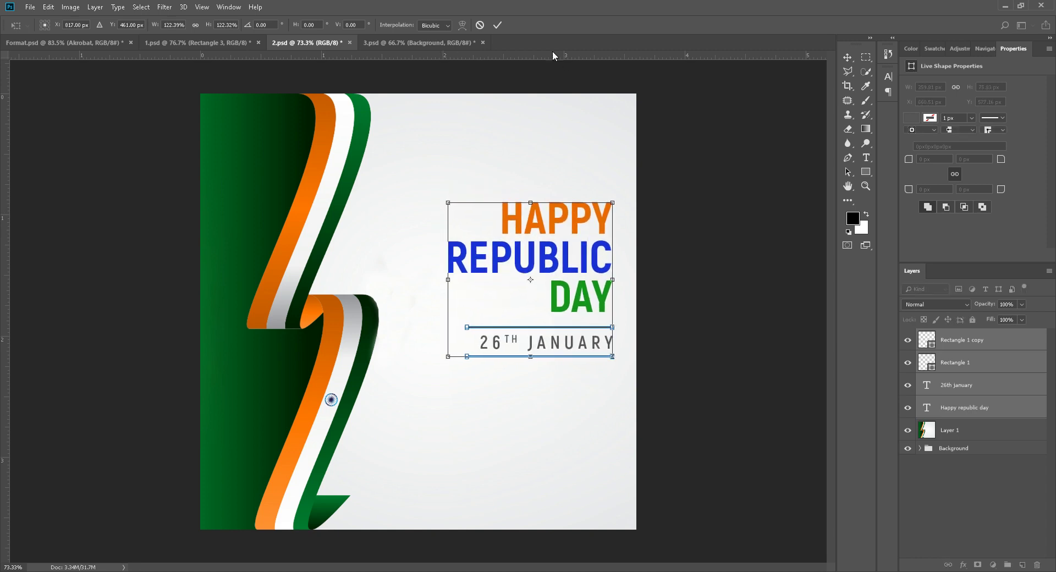
pyautogui.click(498, 25)
pyautogui.scroll(1, 578, 328)
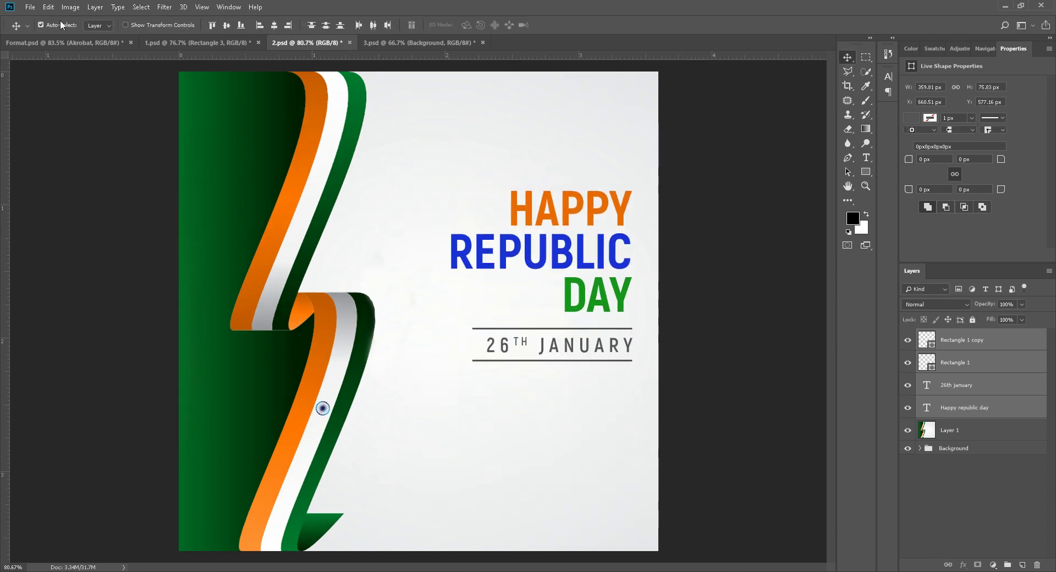
pyautogui.click(68, 43)
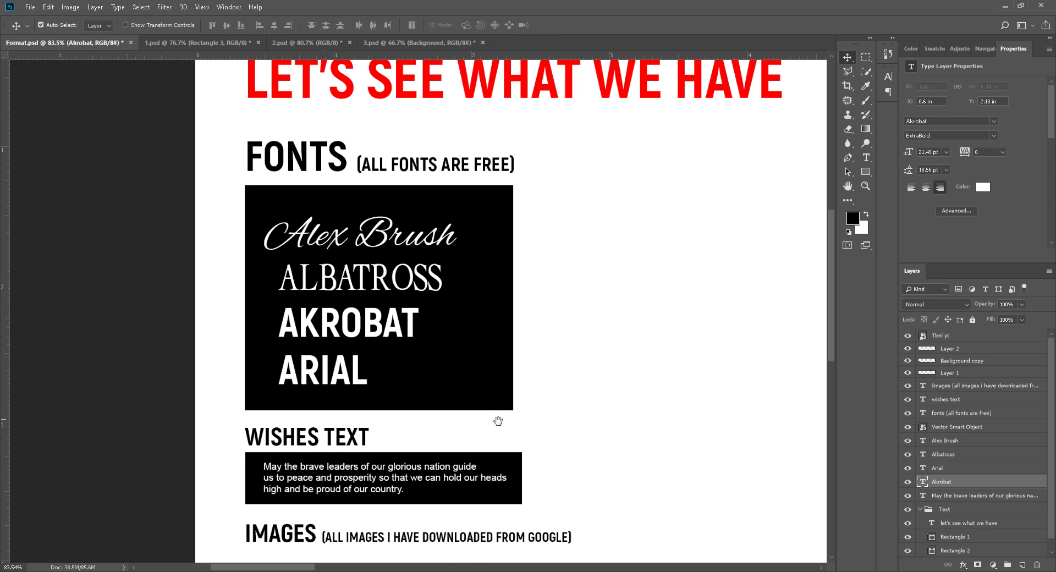
# Copy the wishes paragraph text from Format.psd and return to 2.psd.
pyautogui.scroll(-3, 498, 421)
pyautogui.press('t')
pyautogui.click(342, 347)
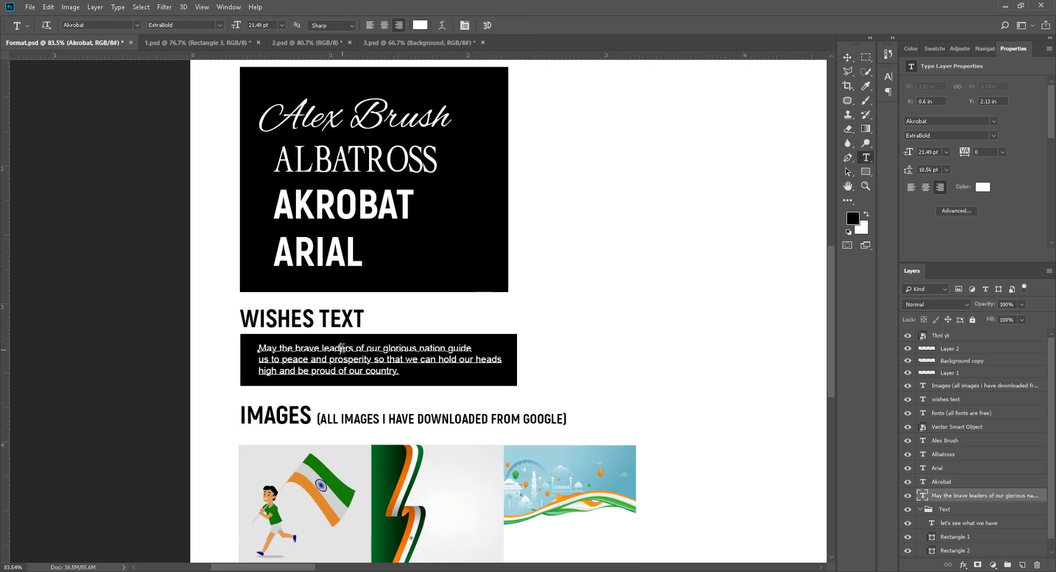
pyautogui.hotkey('ctrl', 'a')
pyautogui.hotkey('ctrl', 'h')
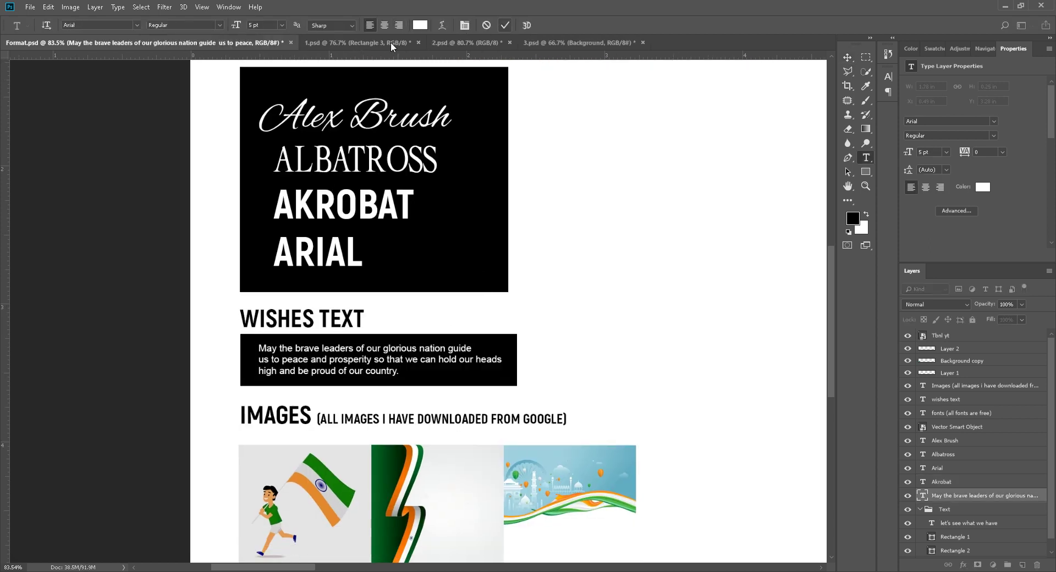
pyautogui.click(477, 42)
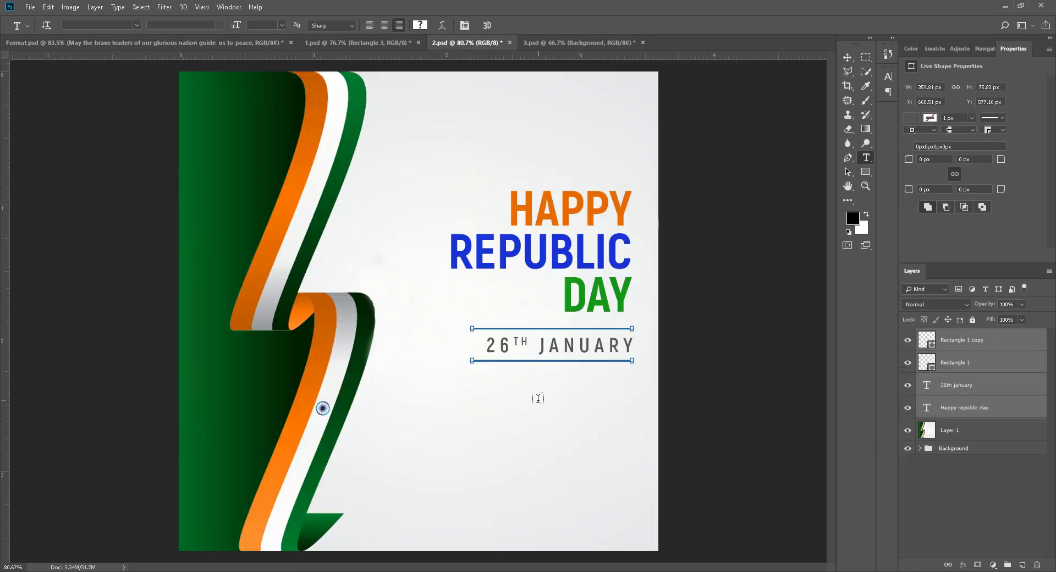
pyautogui.press('v')
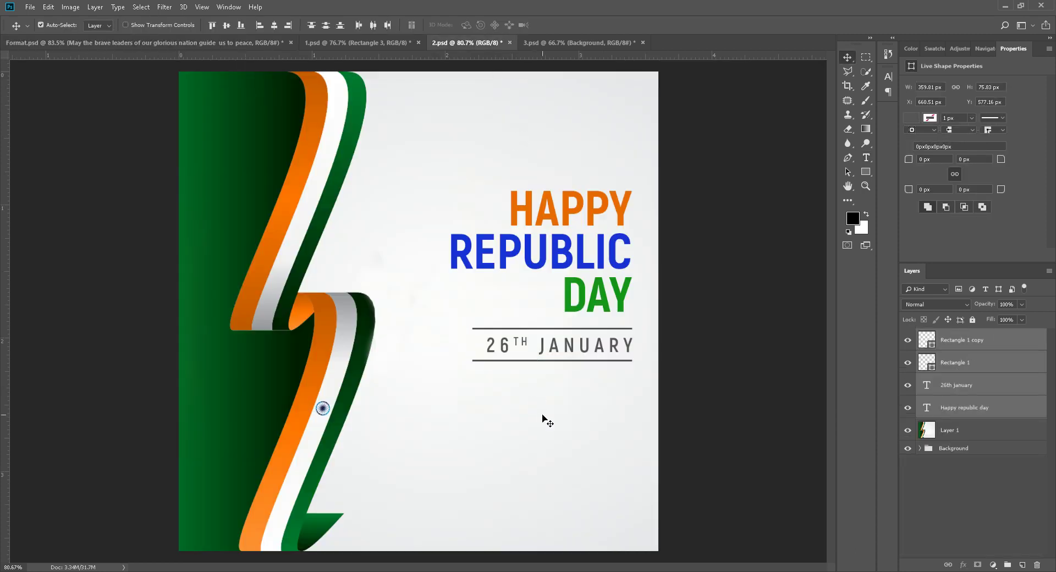
# Paste the paragraph as new text below the date, coloured #3d3d3d and right-aligned.
pyautogui.press('t')
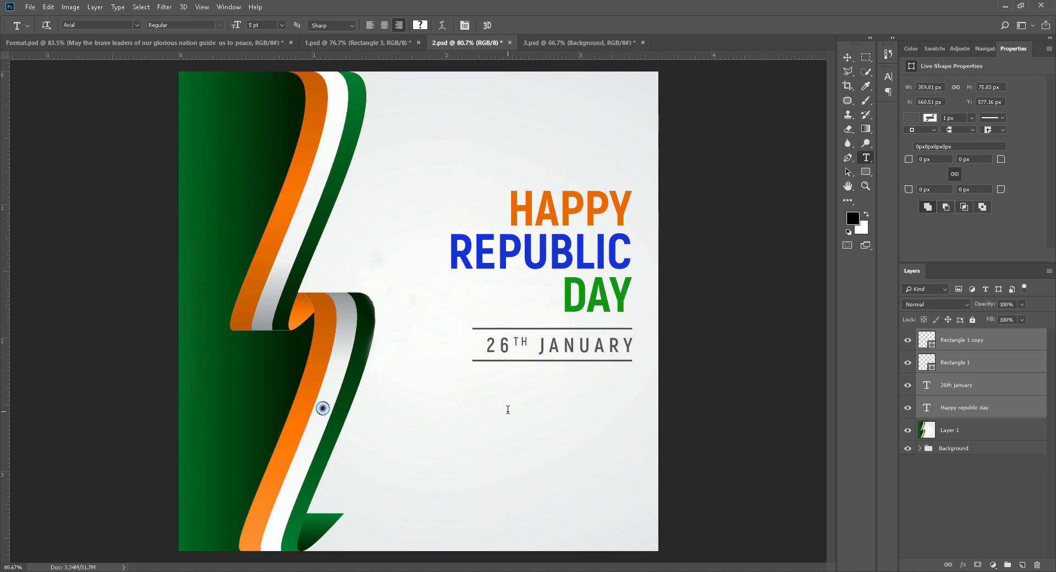
pyautogui.click(508, 410)
pyautogui.hotkey('ctrl', 'v')
pyautogui.hotkey('ctrl', 'a')
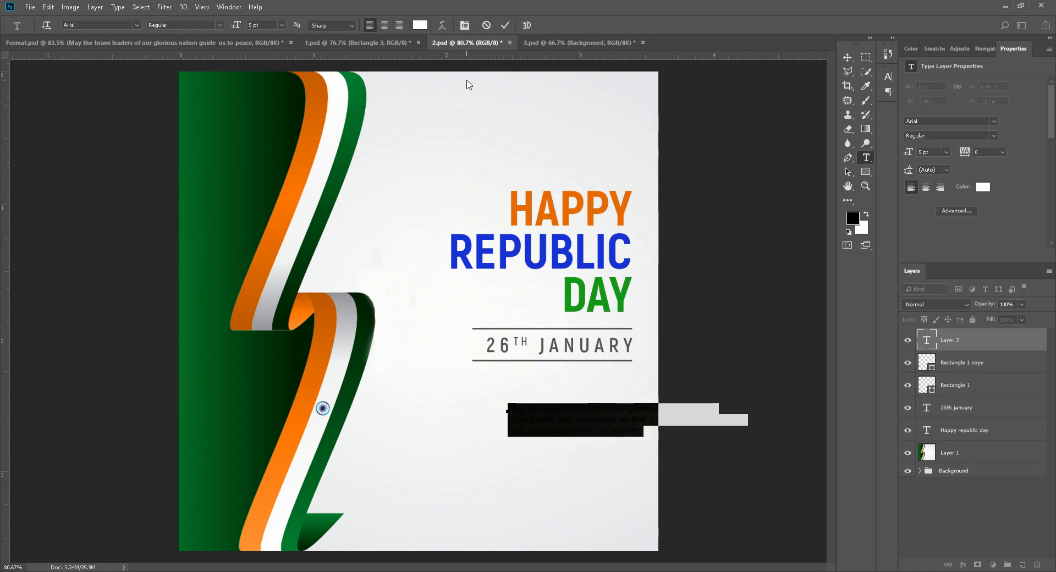
pyautogui.click(419, 28)
pyautogui.write('3d3d3d')
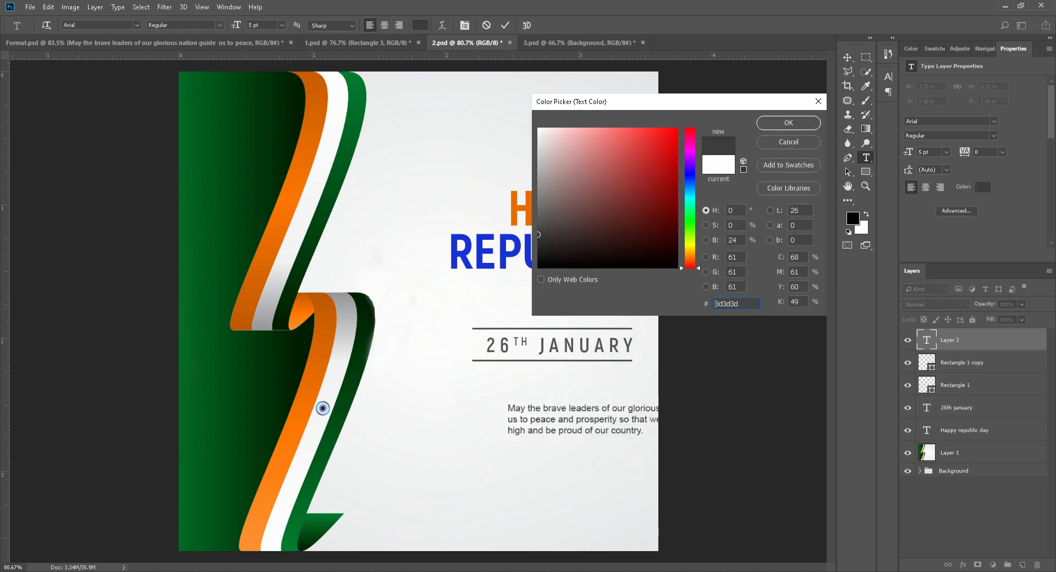
pyautogui.click(801, 121)
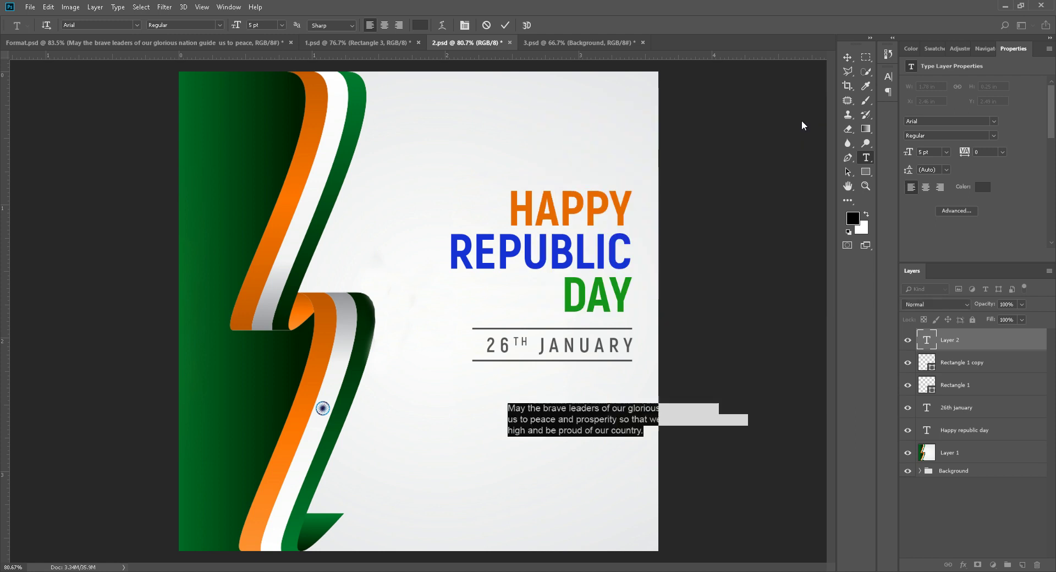
pyautogui.click(398, 27)
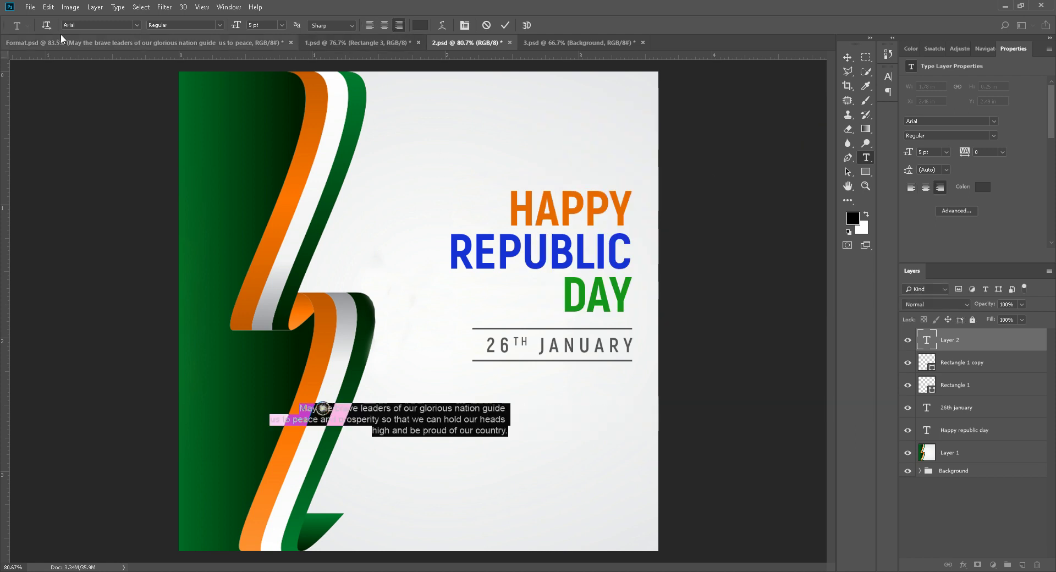
pyautogui.click(505, 25)
# Place the paragraph under the date, rewrap it after 'guide' and 'hold', and nudge it up.
pyautogui.press('v')
pyautogui.moveTo(494, 412); pyautogui.dragTo(619, 397)
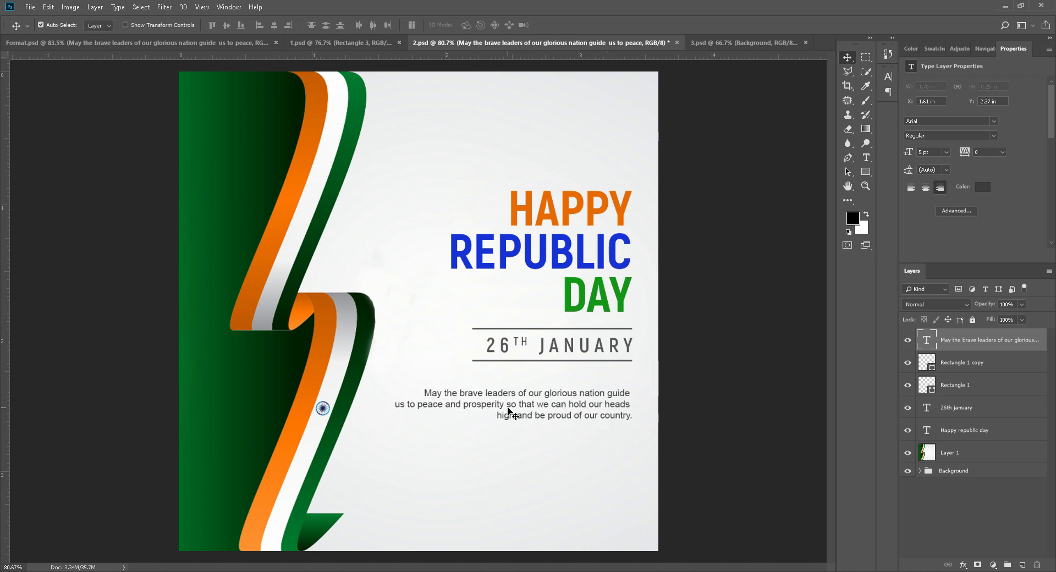
pyautogui.press('t')
pyautogui.click(589, 408)
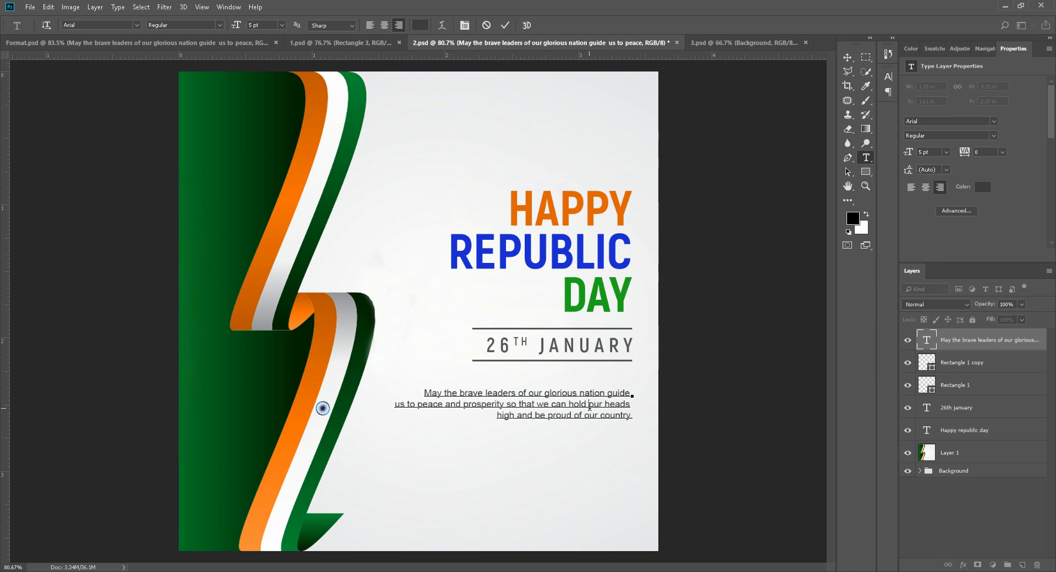
pyautogui.press('Return')
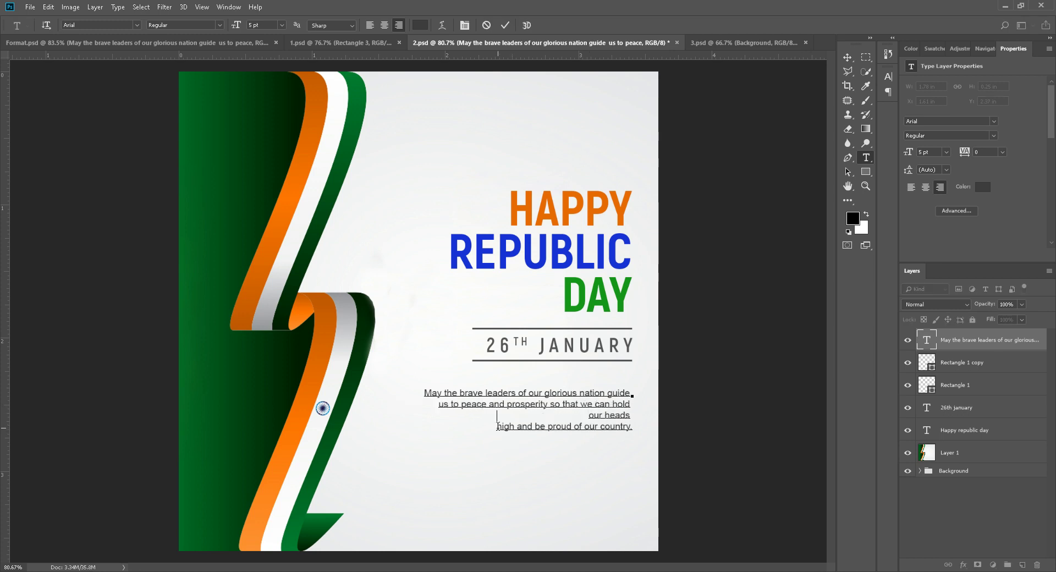
pyautogui.press('BackSpace')
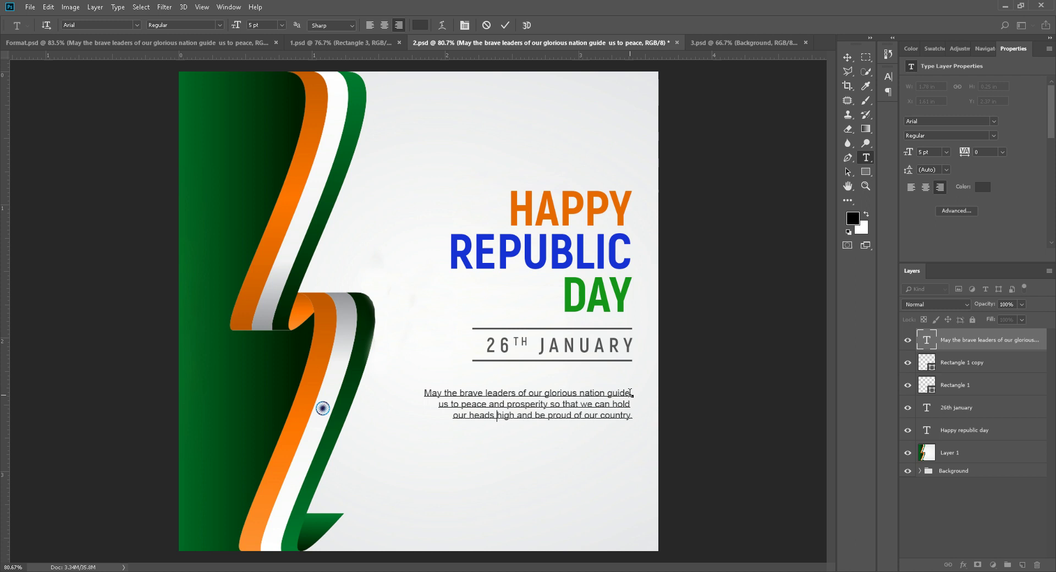
pyautogui.press('BackSpace')
pyautogui.press('BackSpace')
pyautogui.click(505, 25)
pyautogui.press('v')
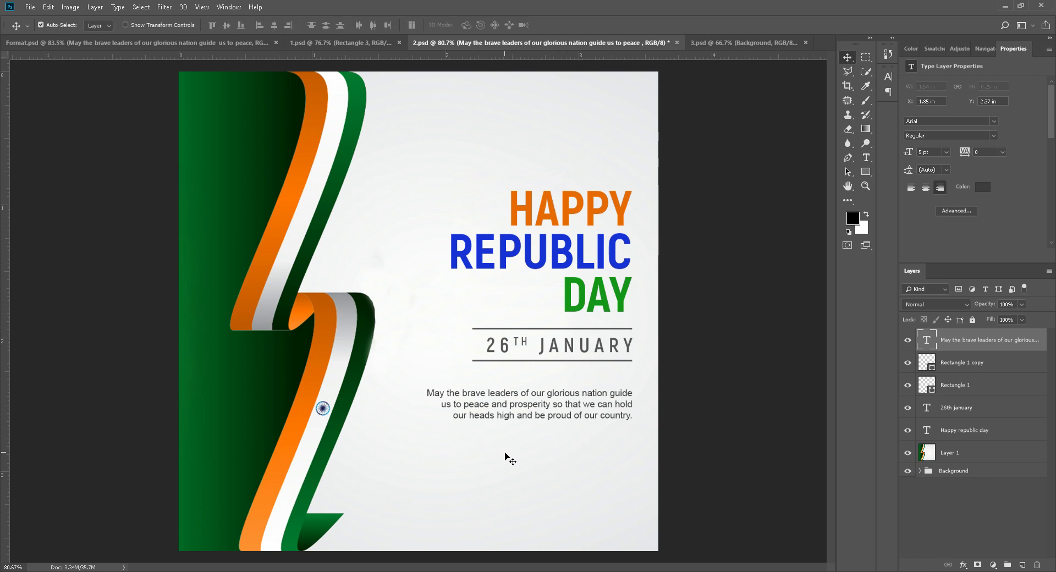
pyautogui.moveTo(604, 395); pyautogui.dragTo(605, 387)
# Create a quote-mark text layer, enlarge it about 242%, and place it below the paragraph's left end.
pyautogui.press('t')
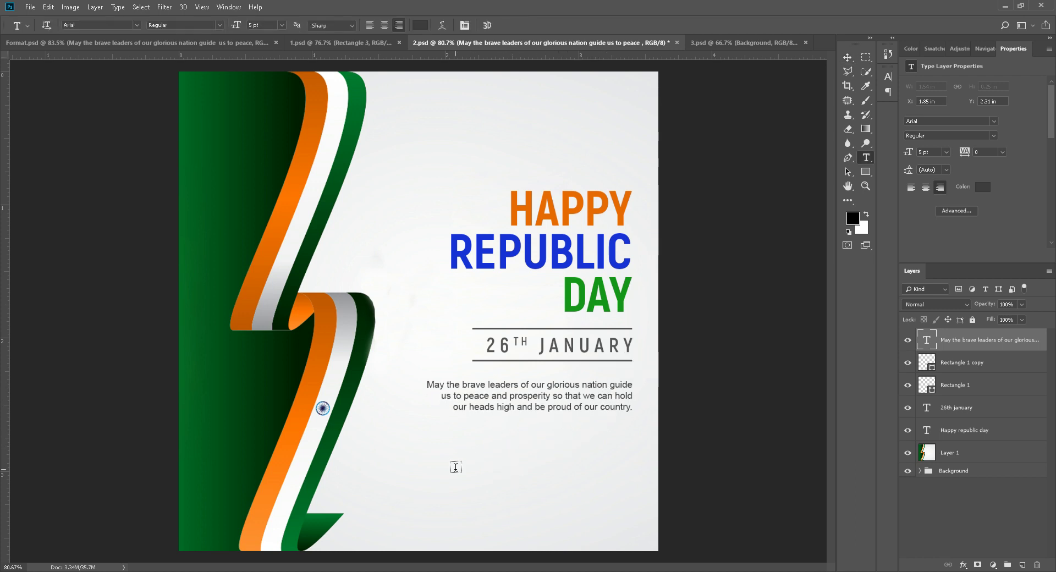
pyautogui.click(455, 468)
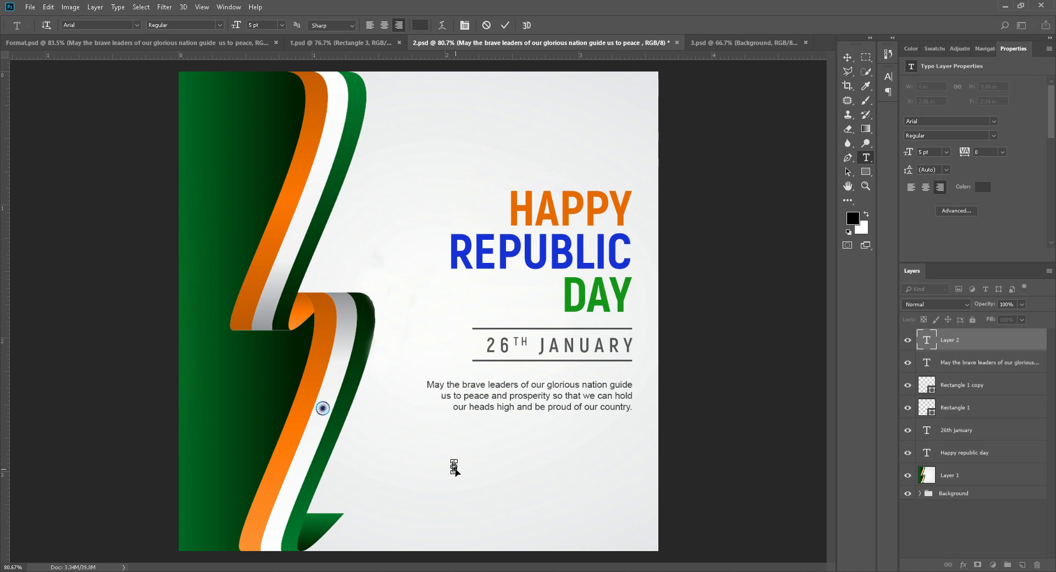
pyautogui.hotkey('ctrl', 'shift', '.')
pyautogui.hotkey('ctrl', 'shift', '.')
pyautogui.hotkey('ctrl', 'shift', '.')
pyautogui.hotkey('ctrl', 'shift', '.')
pyautogui.hotkey('ctrl', 'shift', '.')
pyautogui.hotkey('ctrl', 'shift', '.')
pyautogui.hotkey('ctrl', 'shift', '.')
pyautogui.hotkey('ctrl', 'shift', '.')
pyautogui.hotkey('ctrl', 'shift', '.')
pyautogui.hotkey('ctrl', 'shift', '.')
pyautogui.hotkey('ctrl', 'shift', '.')
pyautogui.hotkey('ctrl', 'shift', '.')
pyautogui.hotkey('ctrl', 'shift', '.')
pyautogui.hotkey('ctrl', 'shift', '.')
pyautogui.hotkey('ctrl', 'shift', '.')
pyautogui.hotkey('ctrl', 'shift', '.')
pyautogui.hotkey('ctrl', 'shift', '.')
pyautogui.hotkey('ctrl', 'shift', '.')
pyautogui.hotkey('ctrl', 'shift', '.')
pyautogui.hotkey('ctrl', 'shift', '.')
pyautogui.hotkey('ctrl', 'shift', '.')
pyautogui.hotkey('ctrl', 'shift', '.')
pyautogui.hotkey('ctrl', 'shift', '.')
pyautogui.hotkey('ctrl', 'shift', '.')
pyautogui.hotkey('ctrl', 'shift', '.')
pyautogui.hotkey('ctrl', 'shift', '.')
pyautogui.hotkey('ctrl', 'shift', '.')
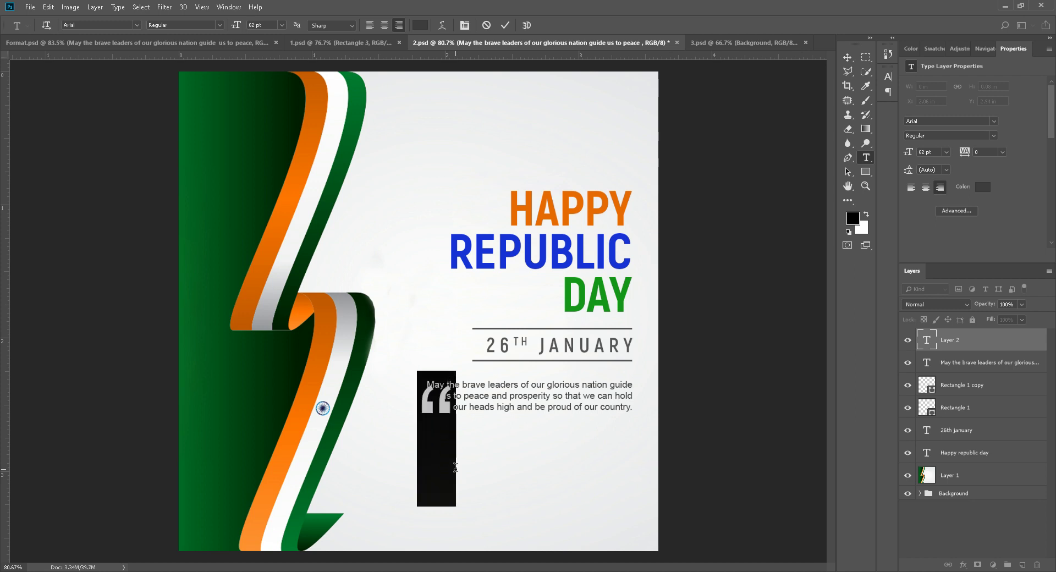
pyautogui.click(505, 25)
pyautogui.press('v')
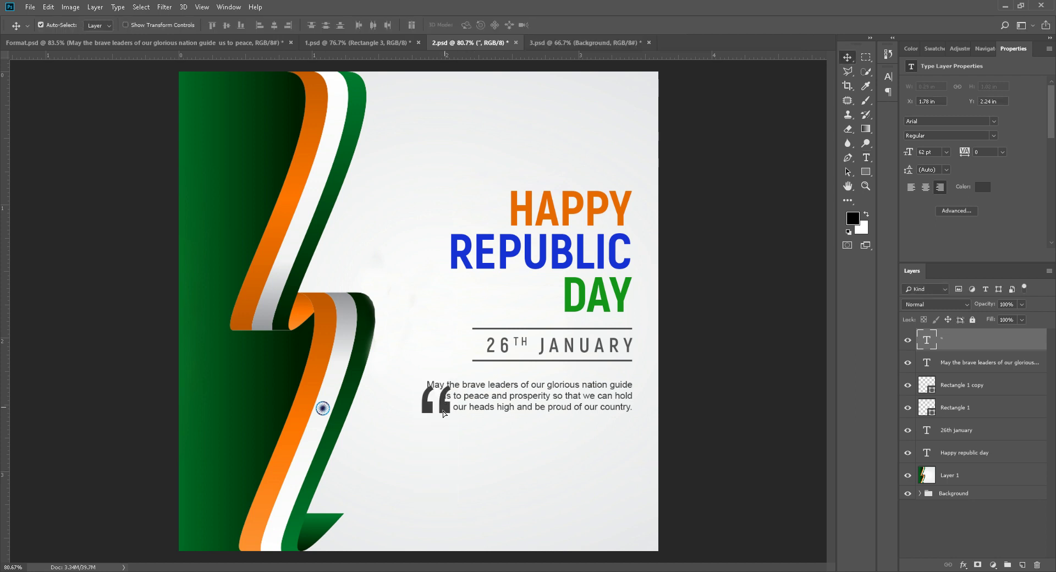
pyautogui.moveTo(447, 411); pyautogui.dragTo(416, 447)
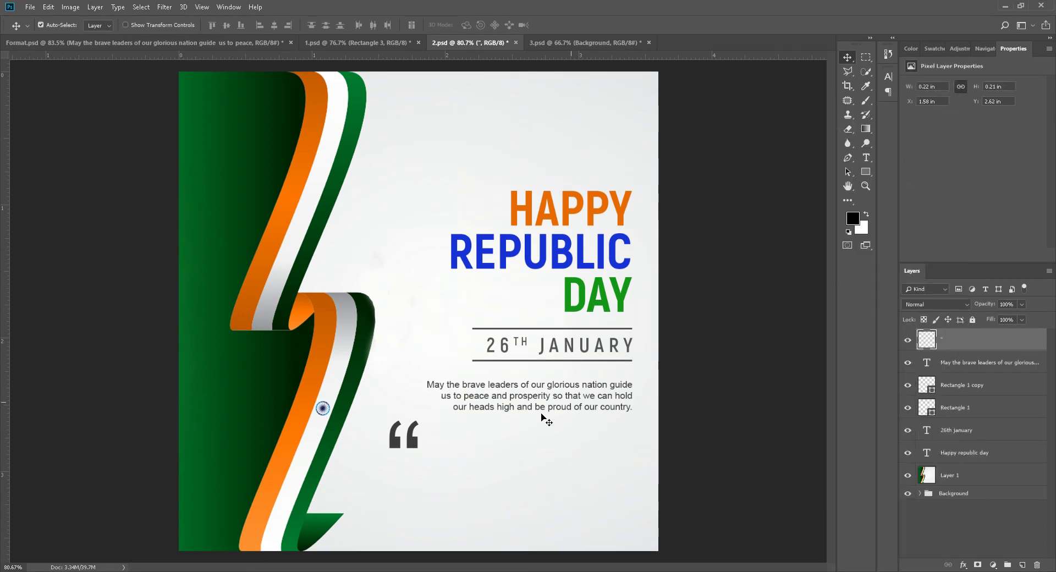
pyautogui.hotkey('ctrl', 't')
pyautogui.moveTo(388, 419); pyautogui.dragTo(347, 379)
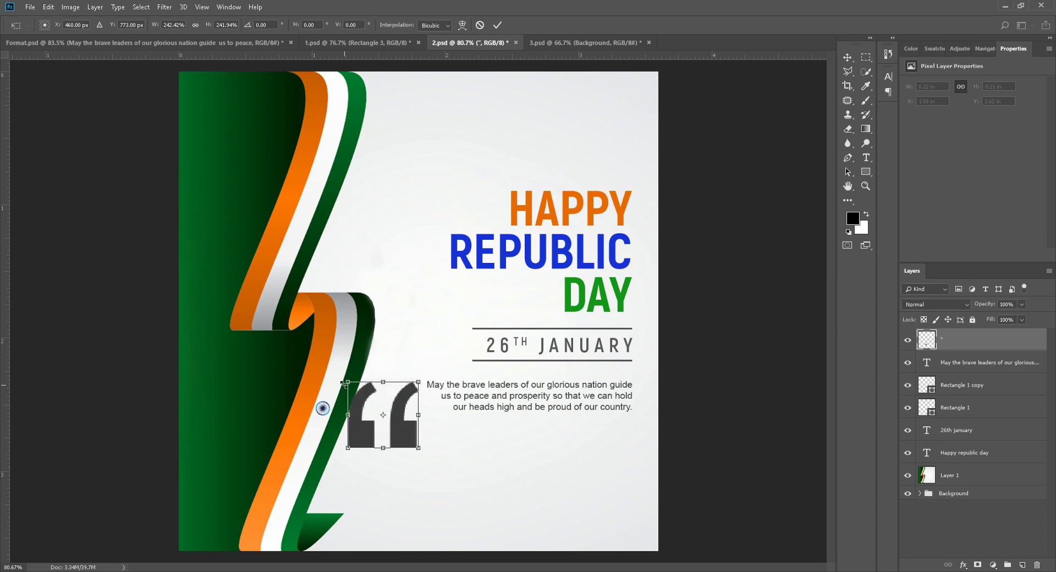
pyautogui.press('Return')
pyautogui.moveTo(407, 439); pyautogui.dragTo(430, 459)
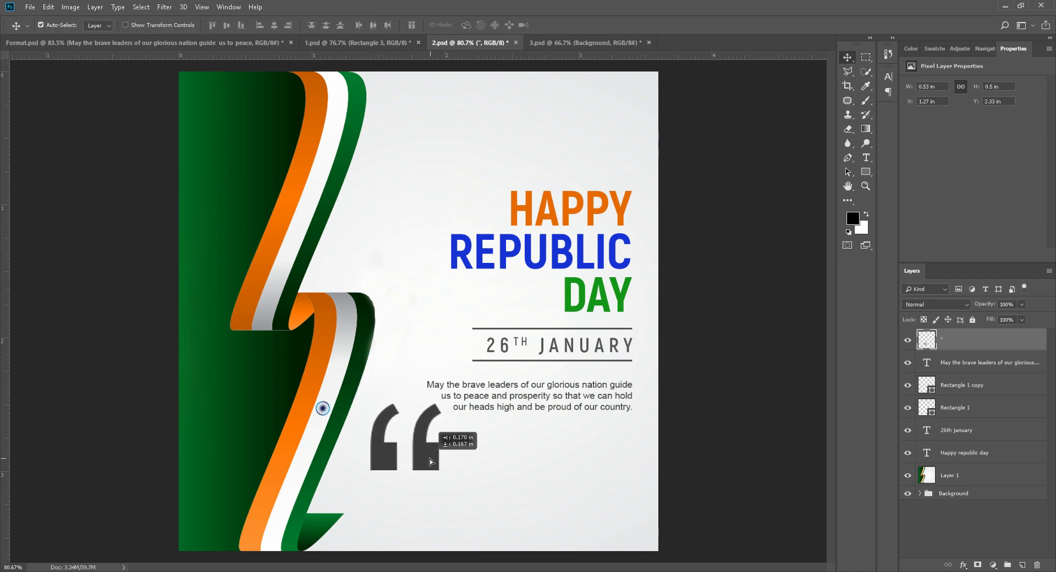
# Add a Stroke layer style to the quote mark layer.
pyautogui.doubleClick(973, 343)
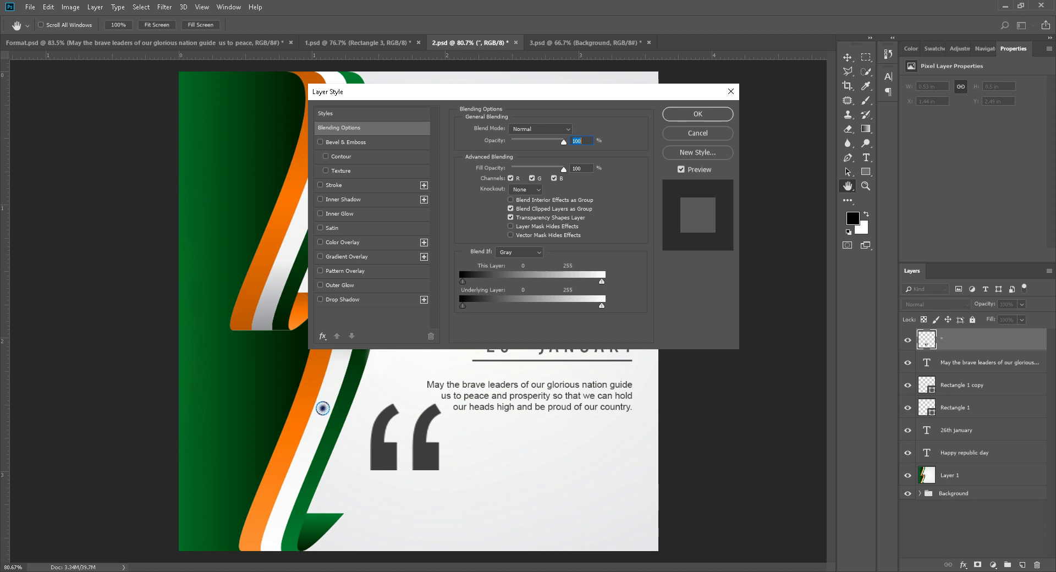
pyautogui.click(333, 184)
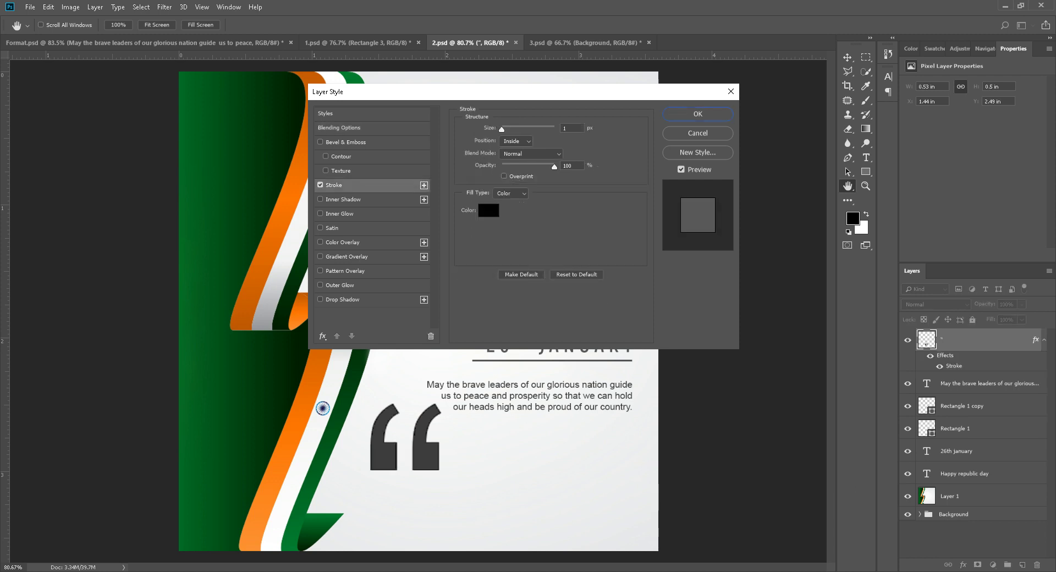
pyautogui.click(572, 127)
pyautogui.click(698, 114)
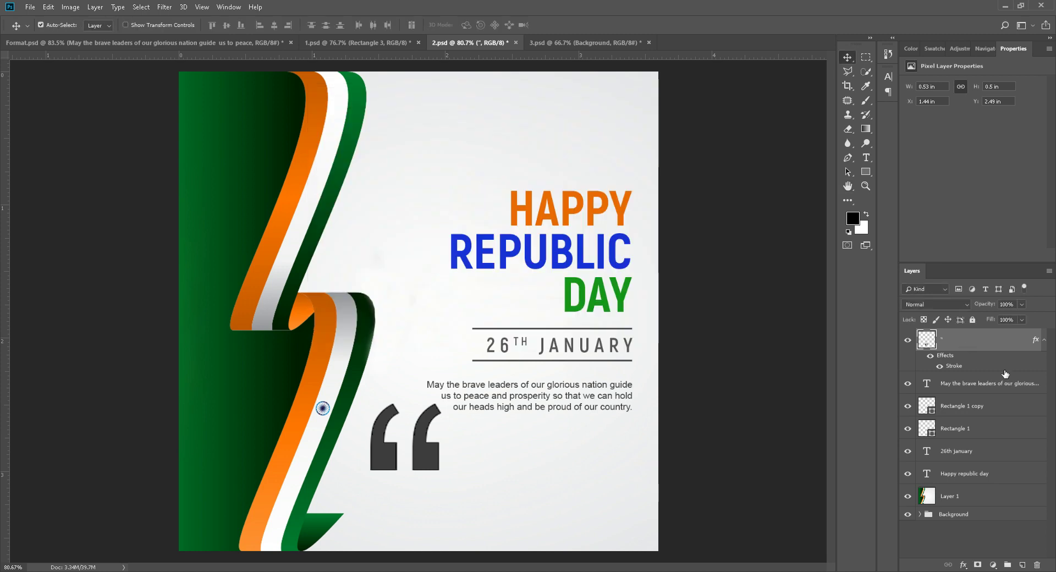
pyautogui.click(1019, 318)
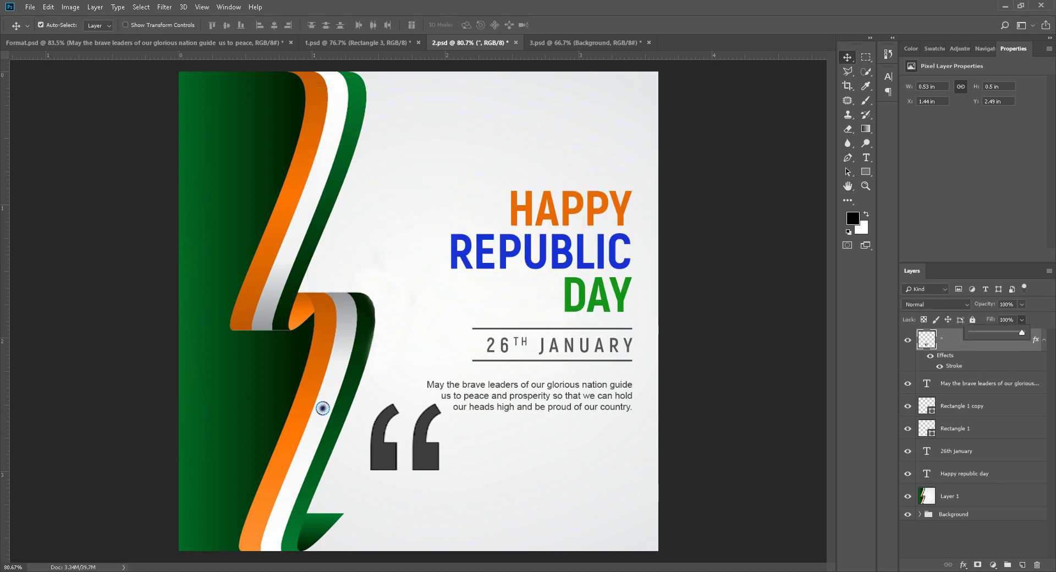
pyautogui.click(973, 361)
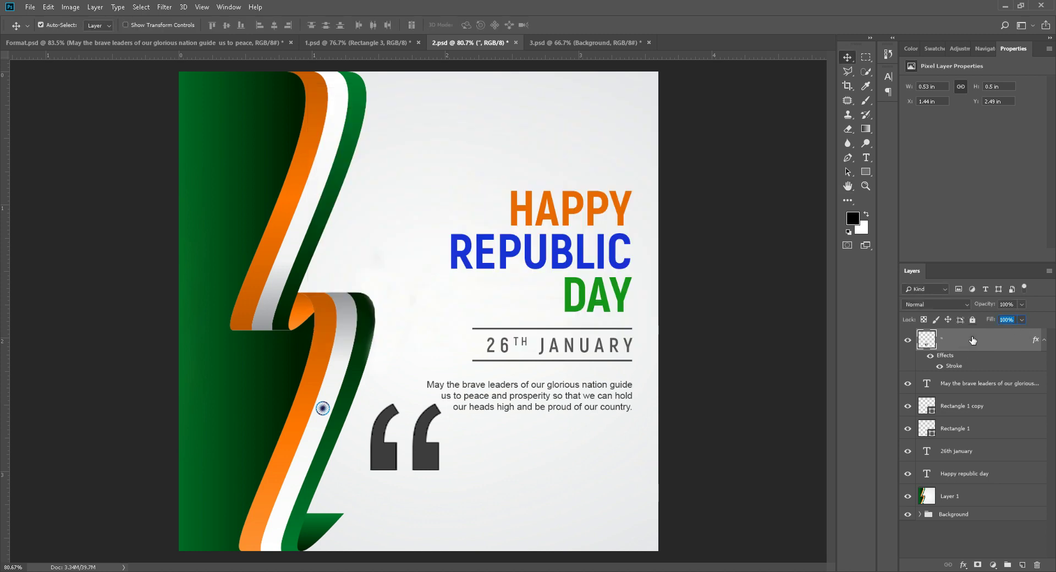
# Give the quote mark a white #ffffff Color Overlay, then delete its layer.
pyautogui.doubleClick(973, 340)
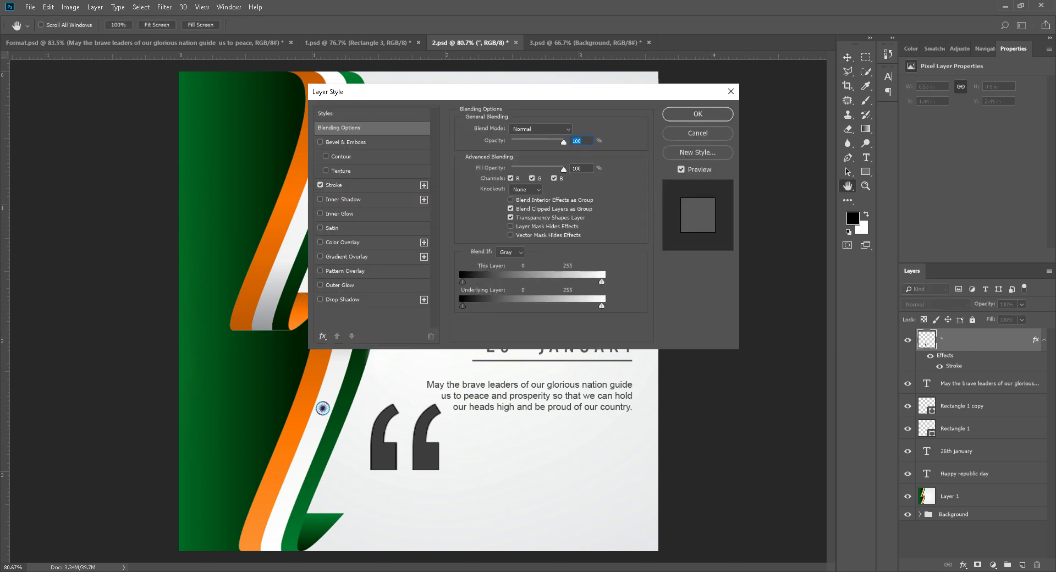
pyautogui.click(343, 242)
pyautogui.click(575, 129)
pyautogui.write('ffffff')
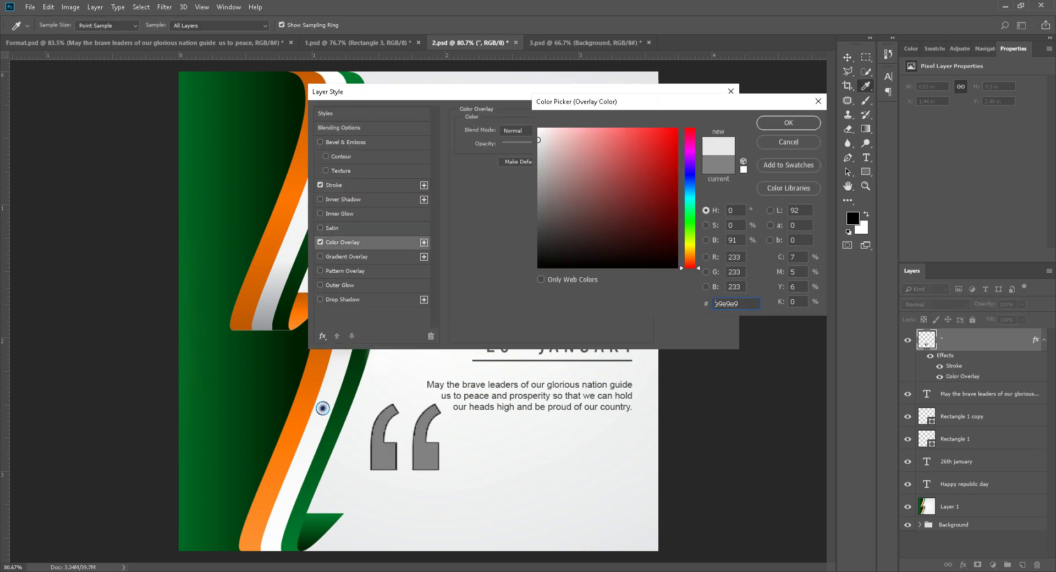
pyautogui.click(789, 123)
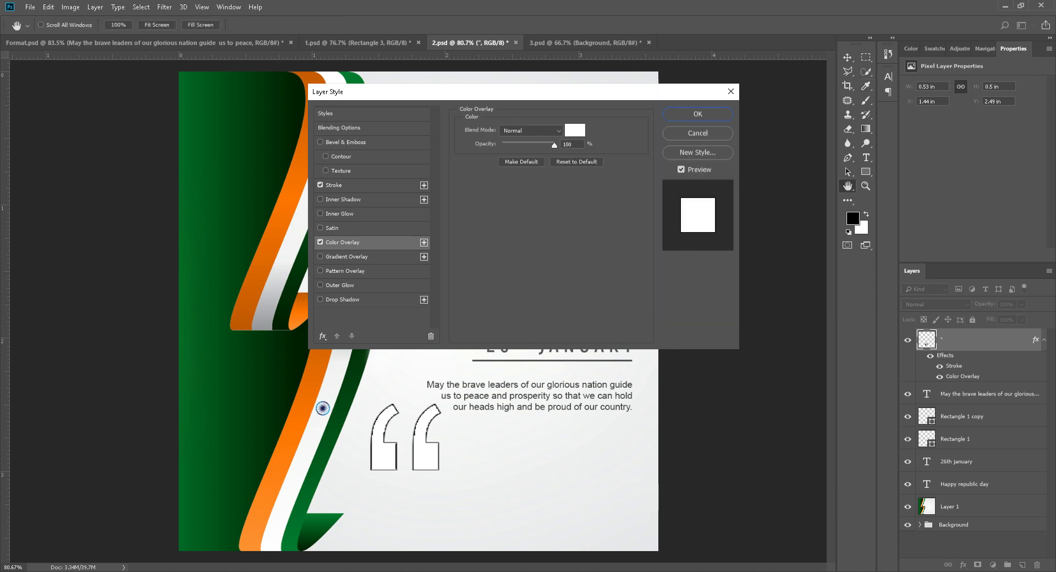
pyautogui.click(697, 115)
pyautogui.press('Delete')
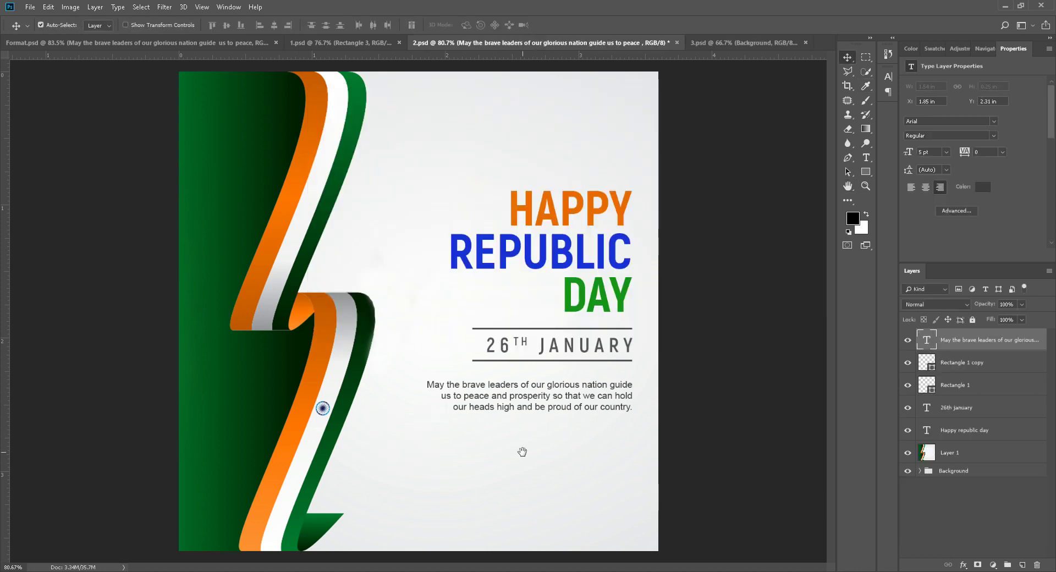
# Type an 80 pt opening quote mark and move it beneath the paragraph's left end.
pyautogui.press('t')
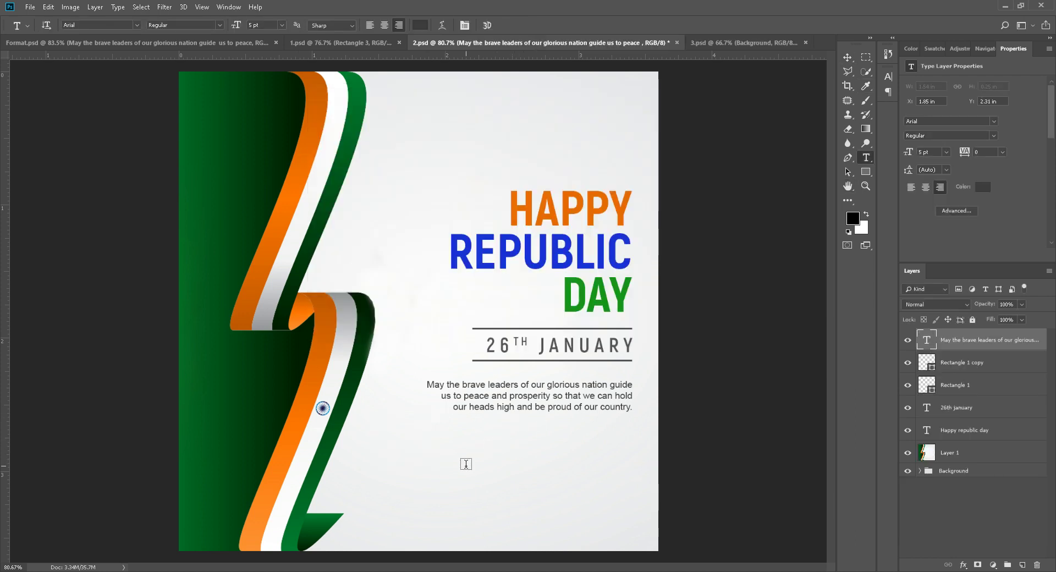
pyautogui.click(466, 465)
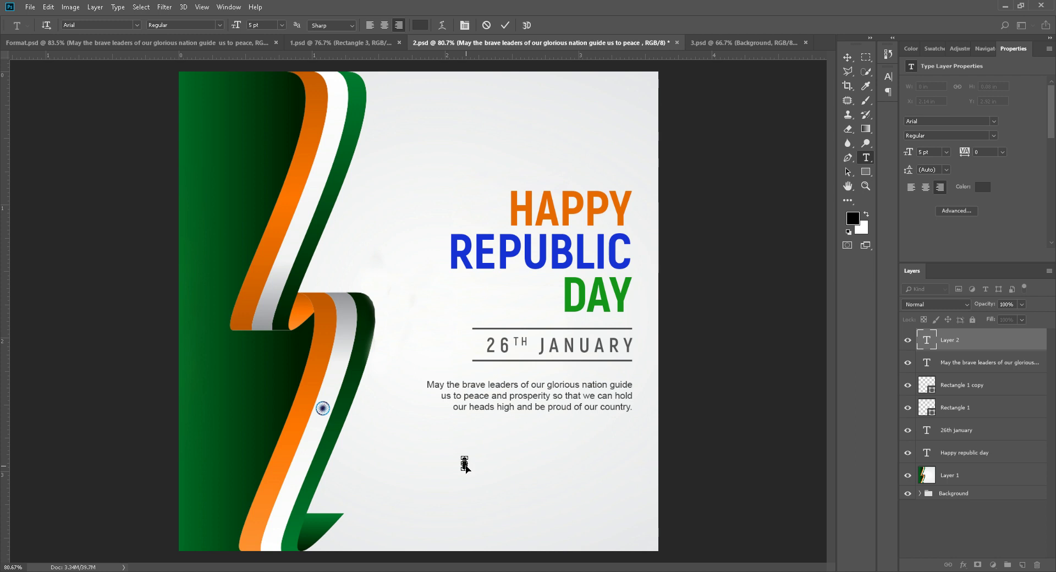
pyautogui.hotkey('ctrl', 'shift', '.')
pyautogui.hotkey('ctrl', 'shift', '.')
pyautogui.hotkey('ctrl', 'shift', '.')
pyautogui.hotkey('ctrl', 'shift', '.')
pyautogui.hotkey('ctrl', 'shift', '.')
pyautogui.hotkey('ctrl', 'shift', '.')
pyautogui.hotkey('ctrl', 'shift', '.')
pyautogui.hotkey('ctrl', 'shift', '.')
pyautogui.hotkey('ctrl', 'shift', '.')
pyautogui.hotkey('ctrl', 'shift', '.')
pyautogui.hotkey('ctrl', 'shift', '.')
pyautogui.hotkey('ctrl', 'shift', '.')
pyautogui.hotkey('ctrl', 'shift', '.')
pyautogui.hotkey('ctrl', 'shift', '.')
pyautogui.hotkey('ctrl', 'shift', '.')
pyautogui.hotkey('ctrl', 'shift', '.')
pyautogui.hotkey('ctrl', 'shift', '.')
pyautogui.hotkey('ctrl', 'shift', '.')
pyautogui.hotkey('ctrl', 'shift', '.')
pyautogui.hotkey('ctrl', 'shift', '.')
pyautogui.hotkey('ctrl', 'shift', '.')
pyautogui.hotkey('ctrl', 'shift', '.')
pyautogui.hotkey('ctrl', 'shift', '.')
pyautogui.hotkey('ctrl', 'shift', '.')
pyautogui.hotkey('ctrl', 'shift', '.')
pyautogui.hotkey('ctrl', 'shift', '.')
pyautogui.hotkey('ctrl', 'shift', '.')
pyautogui.hotkey('ctrl', 'shift', '.')
pyautogui.hotkey('ctrl', 'shift', '.')
pyautogui.hotkey('ctrl', 'shift', '.')
pyautogui.hotkey('ctrl', 'shift', '.')
pyautogui.hotkey('ctrl', 'shift', '.')
pyautogui.hotkey('ctrl', 'shift', '.')
pyautogui.hotkey('ctrl', 'shift', '.')
pyautogui.hotkey('ctrl', 'shift', '.')
pyautogui.write('"')
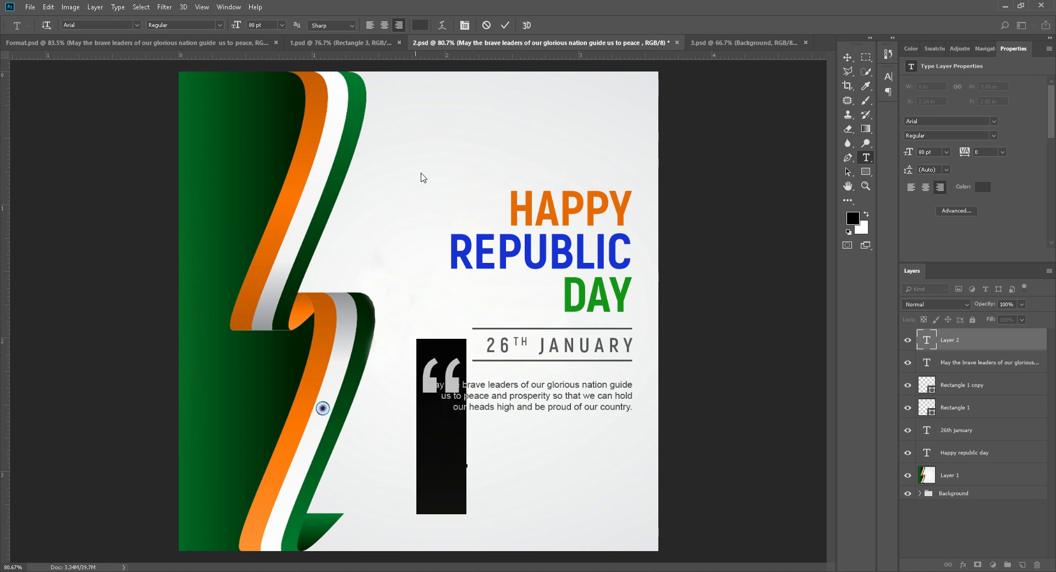
pyautogui.click(506, 25)
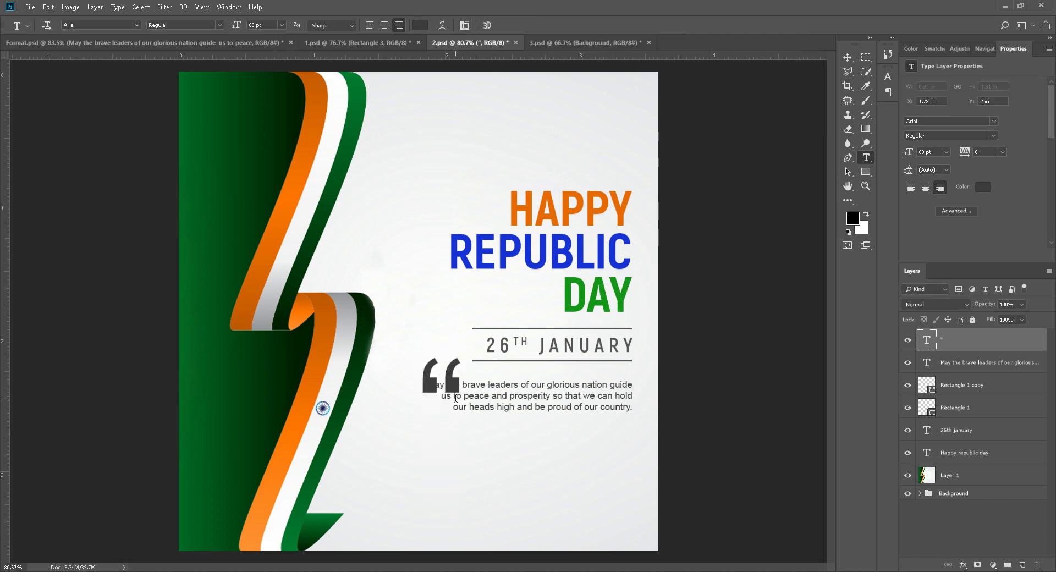
pyautogui.press('v')
pyautogui.moveTo(451, 389); pyautogui.dragTo(453, 442)
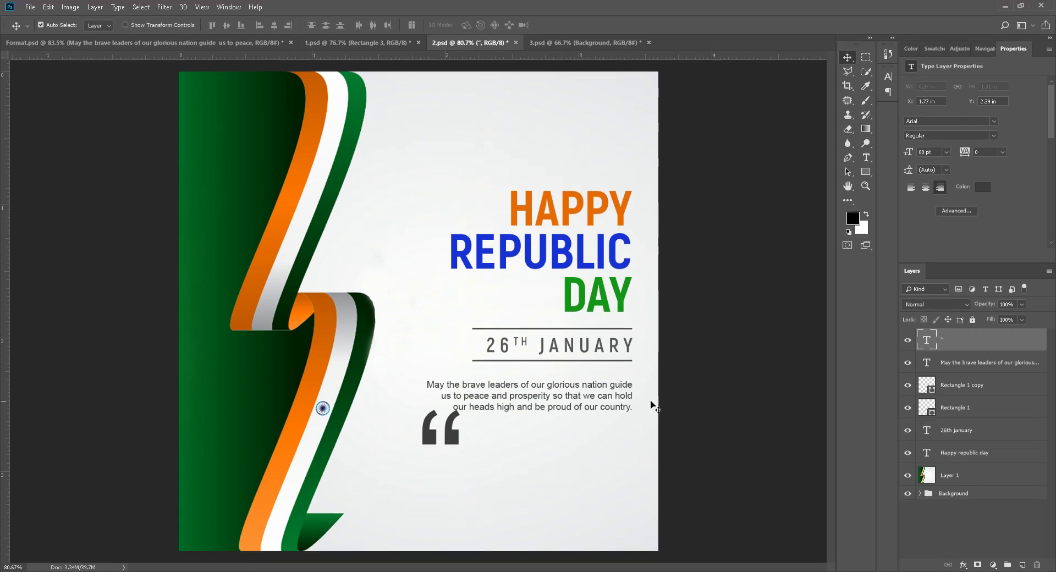
# Enlarge the quotation mark on poster 2 to 122%.
pyautogui.hotkey('ctrl', 't')
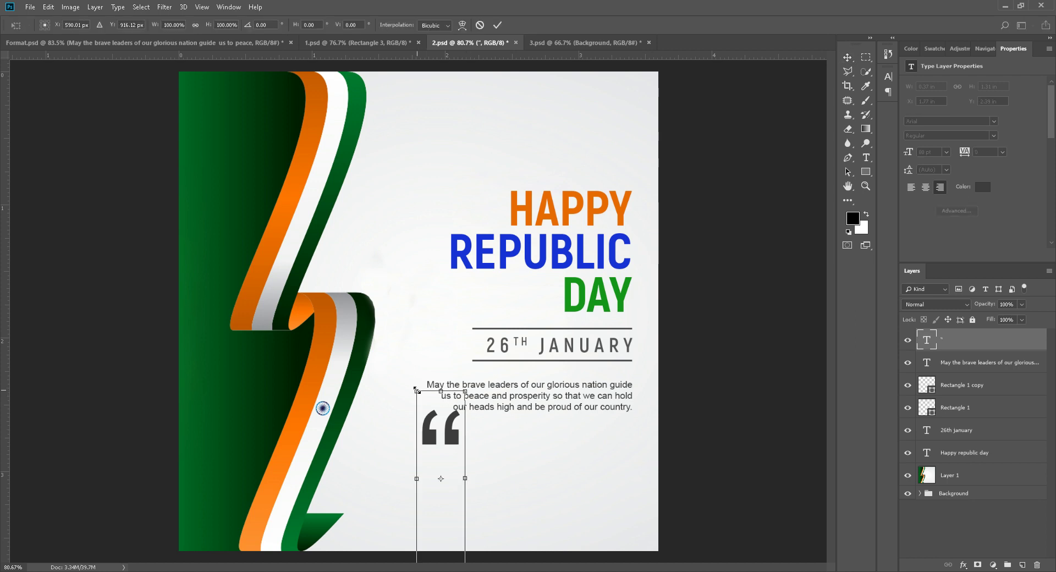
pyautogui.moveTo(416, 389); pyautogui.dragTo(406, 354)
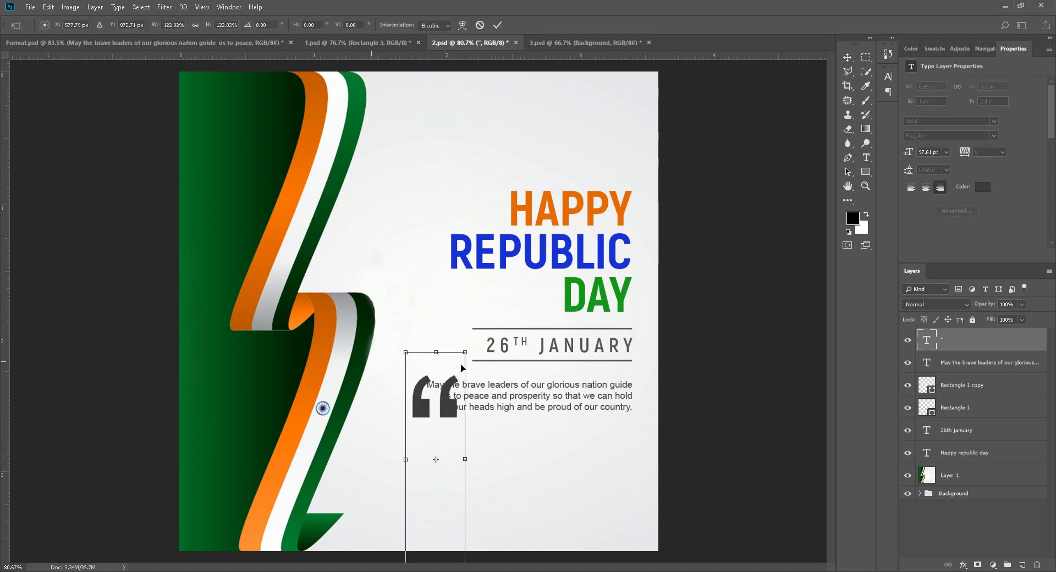
pyautogui.moveTo(474, 386)
pyautogui.mouseDown()
pyautogui.moveTo(467, 380)
pyautogui.moveTo(460, 404)
pyautogui.mouseUp()
pyautogui.press('Return')
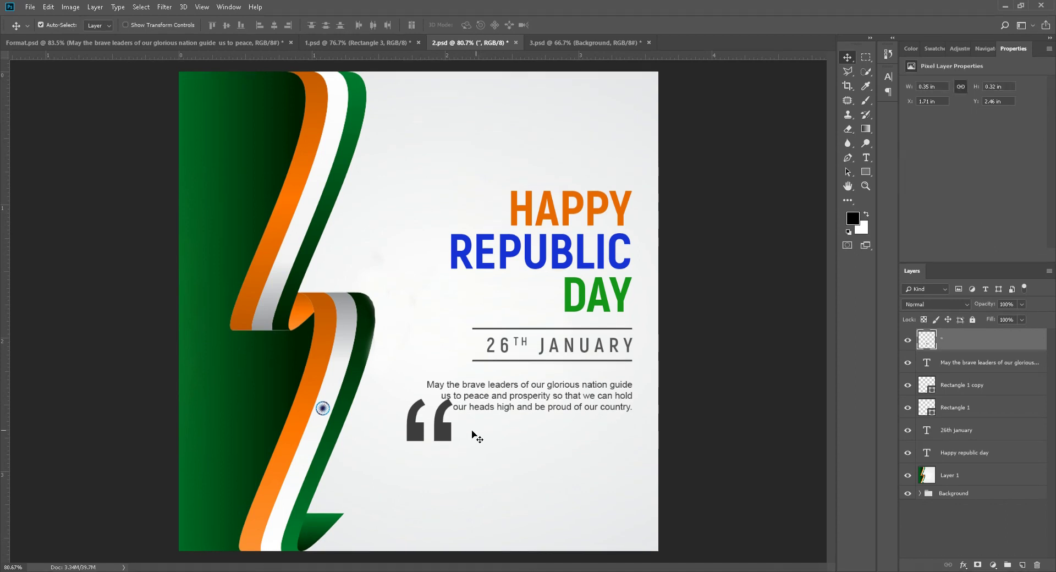
# Flip the quotation mark vertically and place it just below the paragraph text.
pyautogui.hotkey('ctrl', 't')
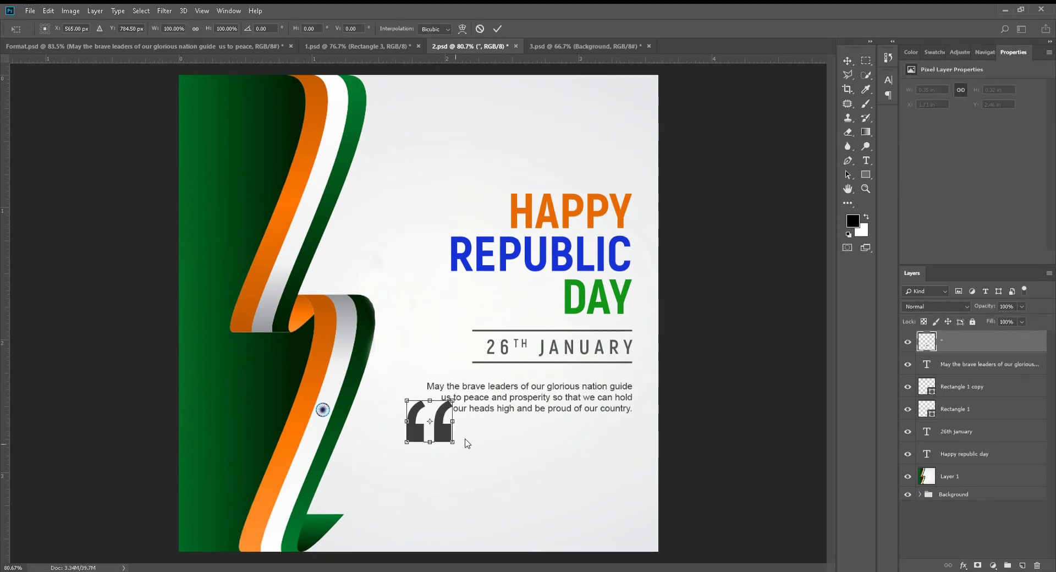
pyautogui.moveTo(436, 415); pyautogui.dragTo(448, 422)
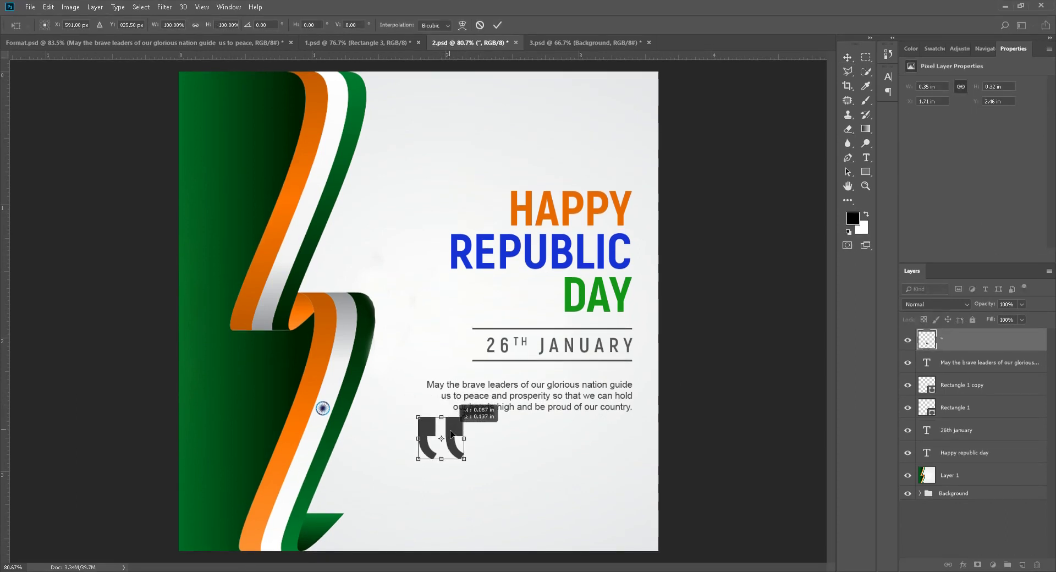
pyautogui.press('Return')
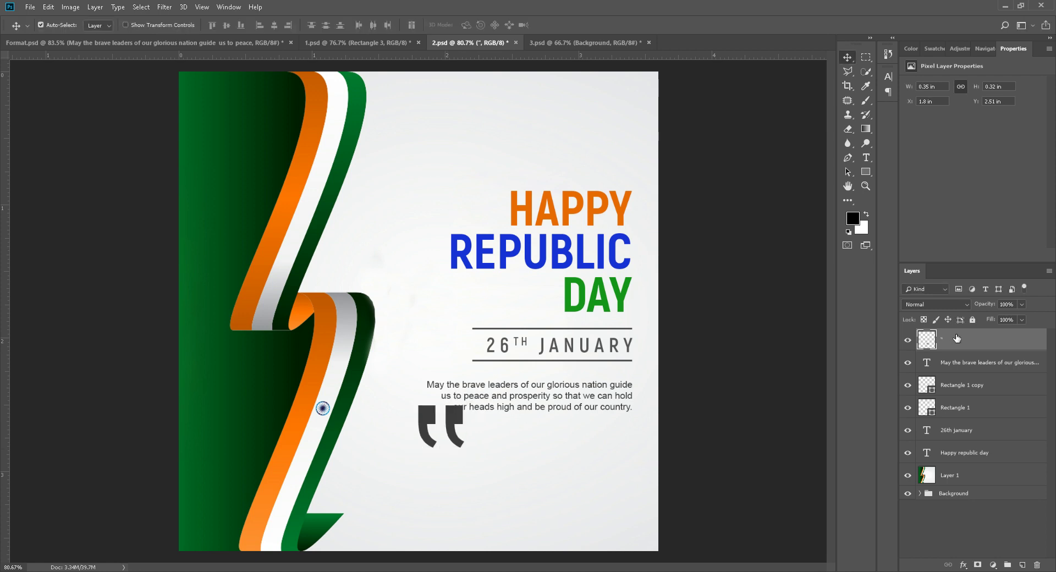
# Move the quote layer below 'Happy republic day' and lower its opacity to 42%.
pyautogui.moveTo(957, 339); pyautogui.dragTo(958, 463)
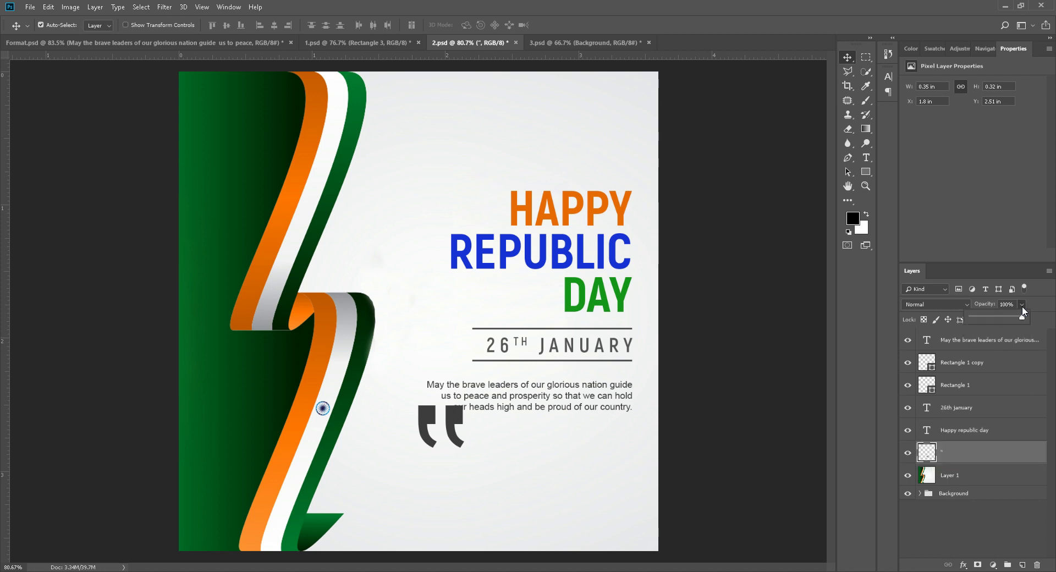
pyautogui.moveTo(1008, 318); pyautogui.dragTo(994, 318)
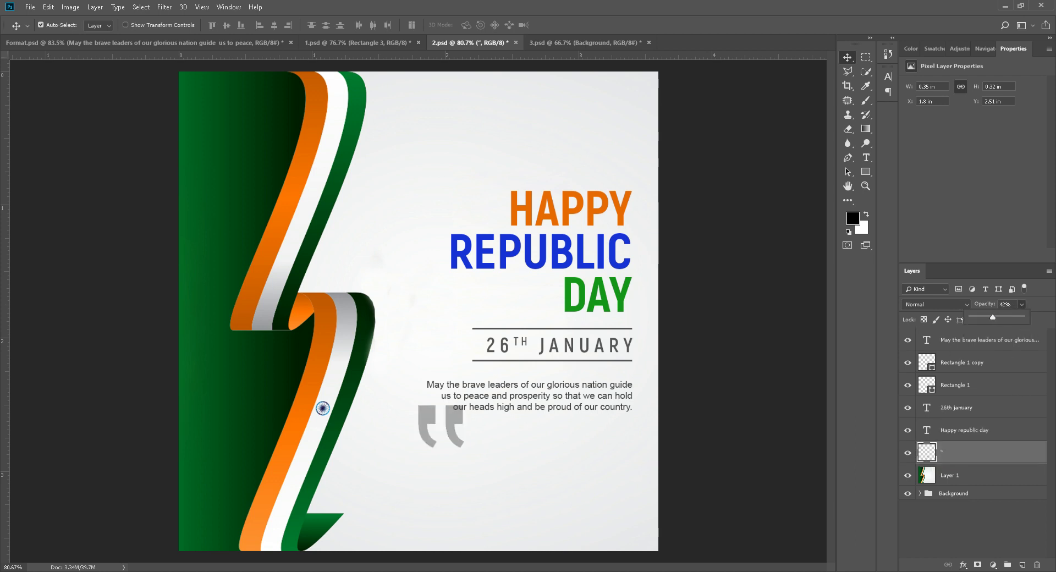
pyautogui.click(523, 447)
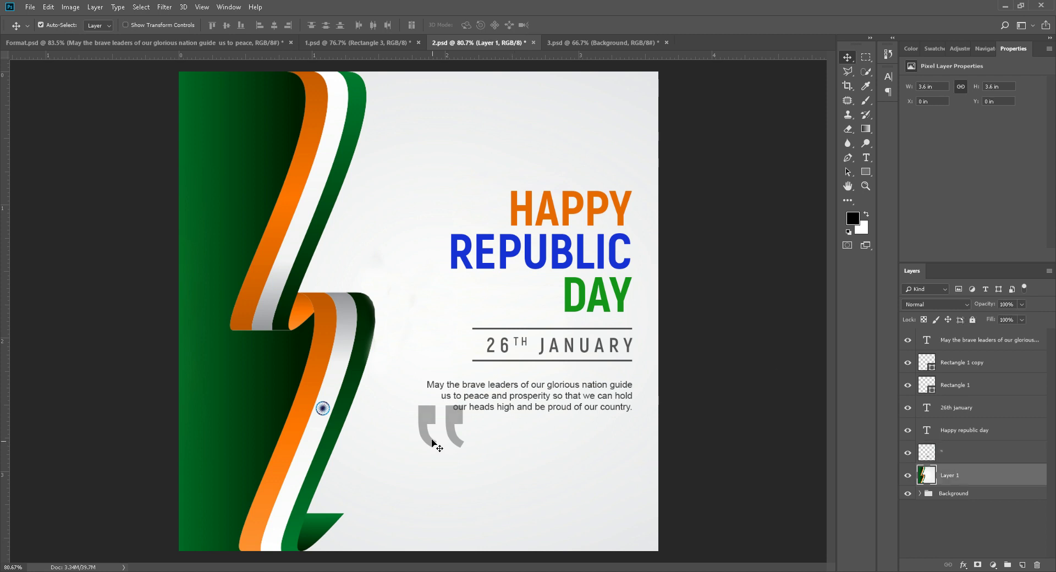
# Select the left quote mark and nudge it right and up with the arrow keys.
pyautogui.press('m')
pyautogui.moveTo(408, 395); pyautogui.dragTo(440, 457)
pyautogui.press('v')
pyautogui.click(936, 452)
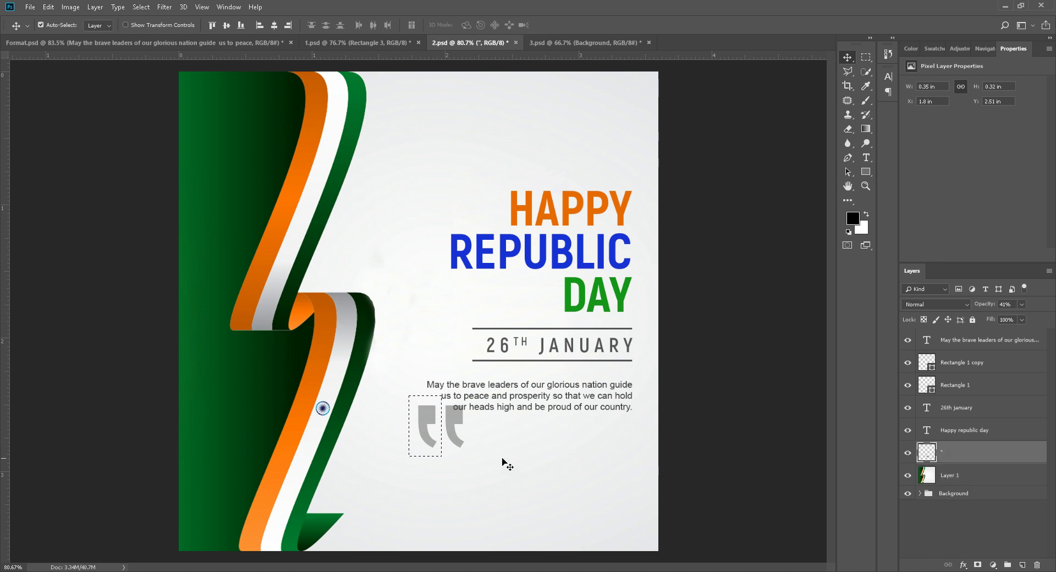
pyautogui.press('Right')
pyautogui.press('Right')
pyautogui.press('Right')
pyautogui.press('Right')
pyautogui.press('Right')
pyautogui.press('Right')
pyautogui.press('Right')
pyautogui.press('Right')
pyautogui.press('Right')
pyautogui.press('Right')
pyautogui.press('Right')
pyautogui.press('Right')
pyautogui.hotkey('ctrl', 'd')
pyautogui.click(500, 462)
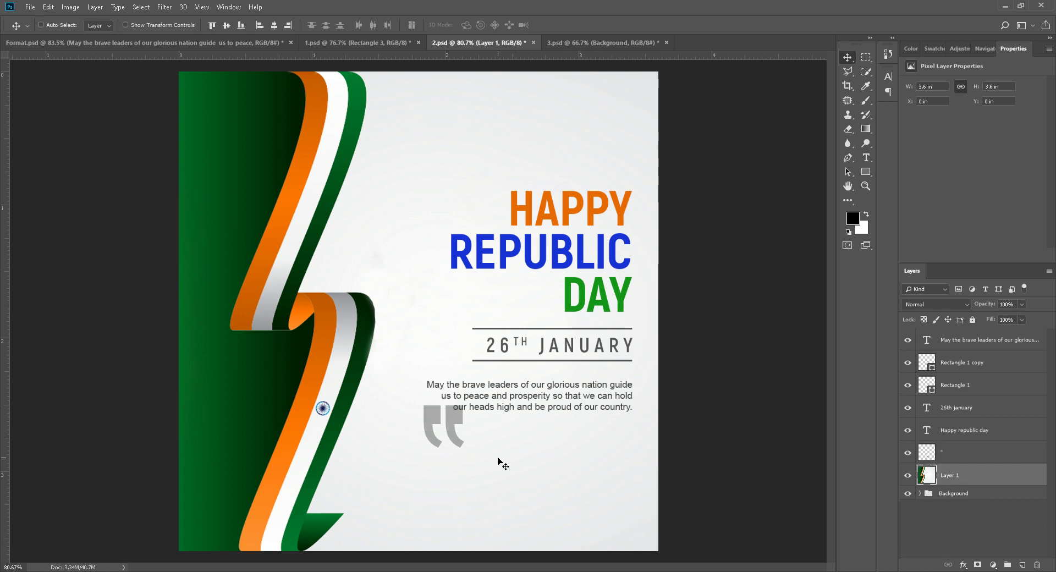
pyautogui.click(955, 455)
pyautogui.press('Right')
pyautogui.press('Right')
pyautogui.press('Right')
pyautogui.press('Right')
pyautogui.press('Right')
pyautogui.press('Right')
pyautogui.press('Up')
pyautogui.press('Up')
pyautogui.press('Up')
pyautogui.press('Up')
pyautogui.press('Up')
pyautogui.press('Up')
pyautogui.press('Right')
pyautogui.press('Right')
pyautogui.press('Right')
pyautogui.press('Right')
pyautogui.press('Right')
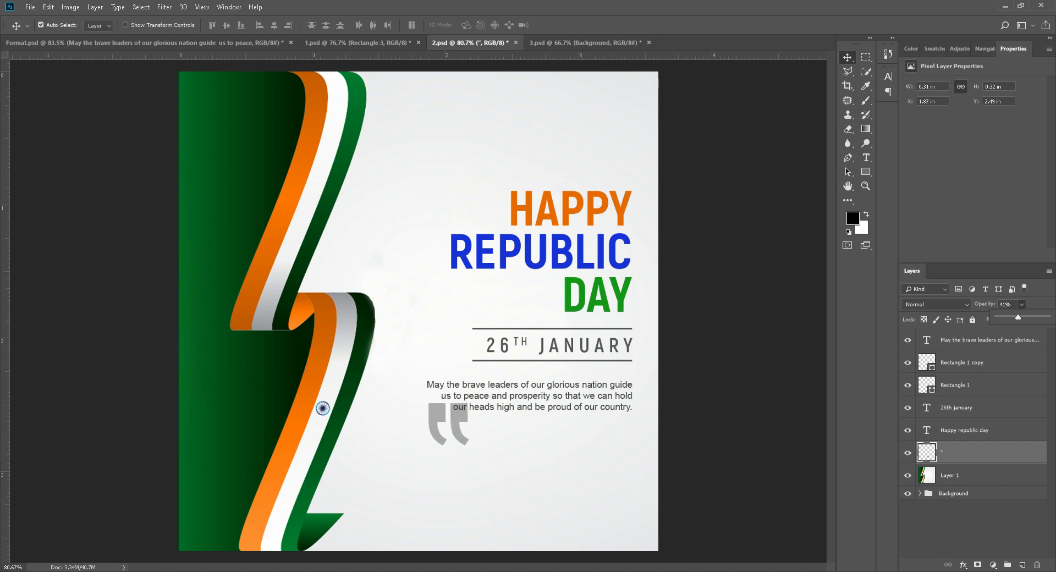
# Fade the quotation mark to a faint watermark of about 15% opacity.
pyautogui.moveTo(1018, 317); pyautogui.dragTo(1001, 317)
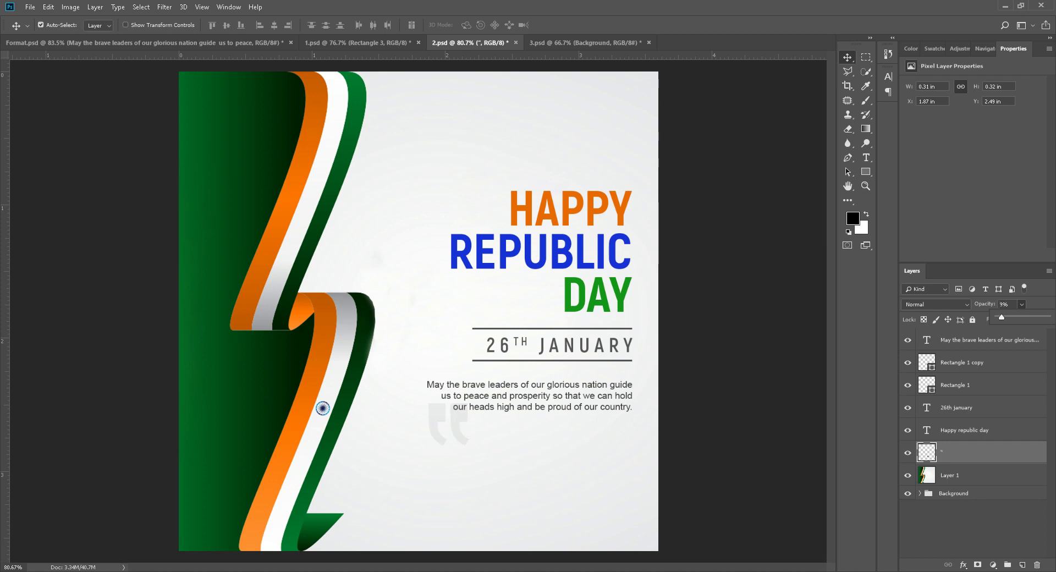
pyautogui.click(1013, 304)
pyautogui.click(444, 310)
pyautogui.scroll(-1, 444, 310)
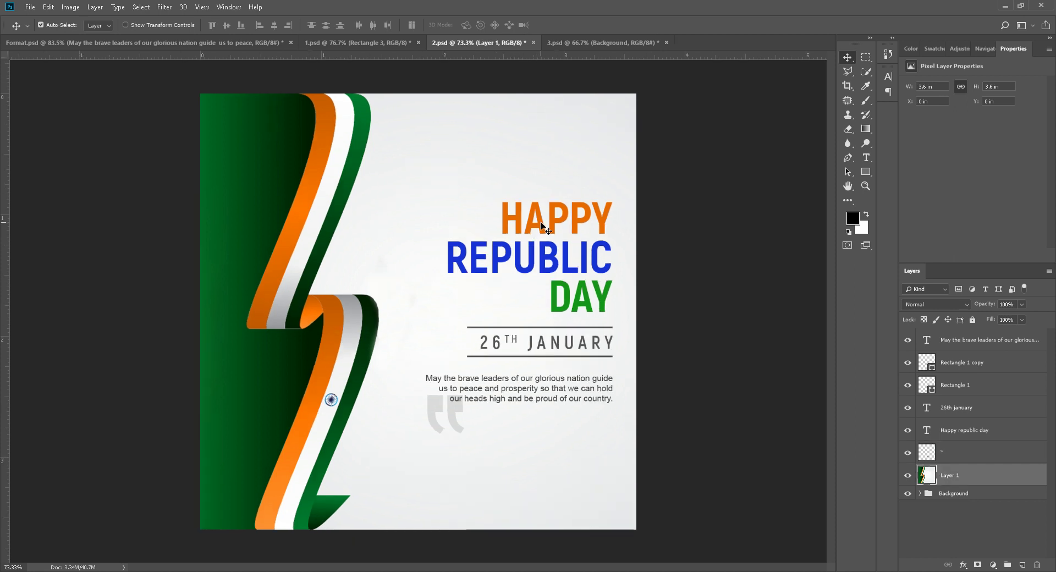
# Undo a trial headline move and switch to poster 3.psd, discarding an empty text layer.
pyautogui.moveTo(542, 225); pyautogui.dragTo(529, 216)
pyautogui.hotkey('ctrl', 'z')
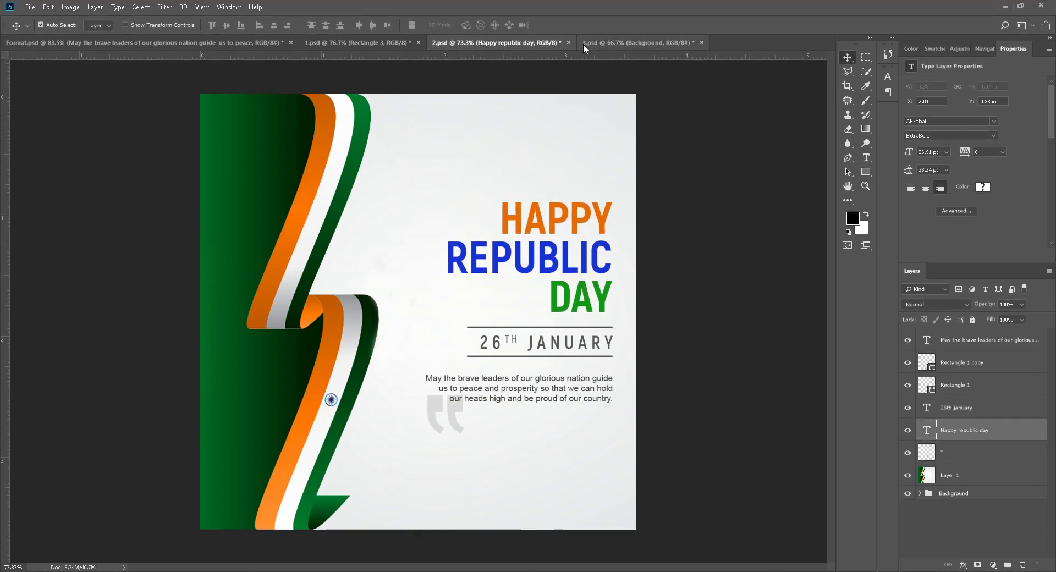
pyautogui.click(583, 44)
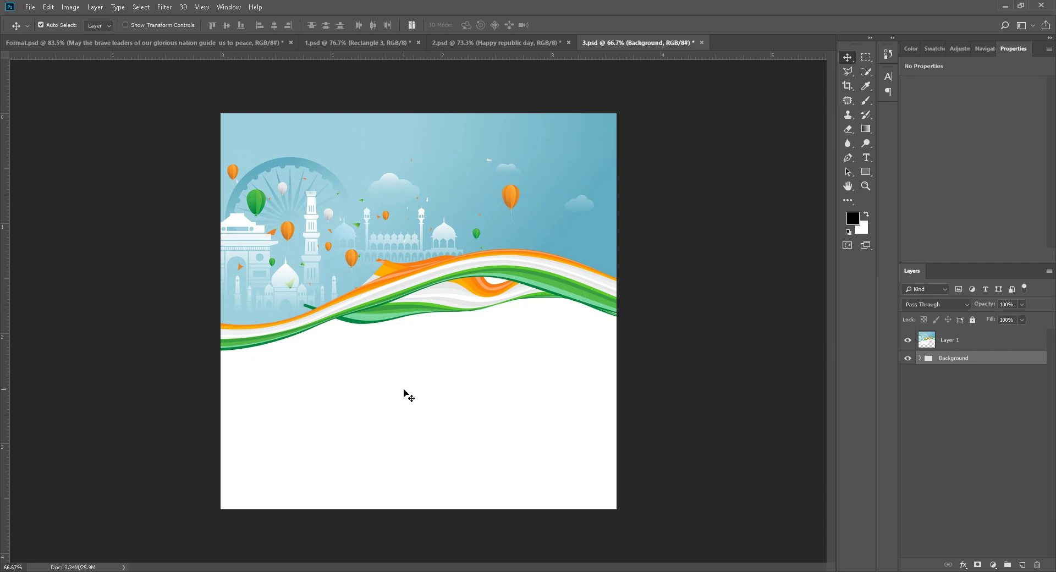
pyautogui.press('t')
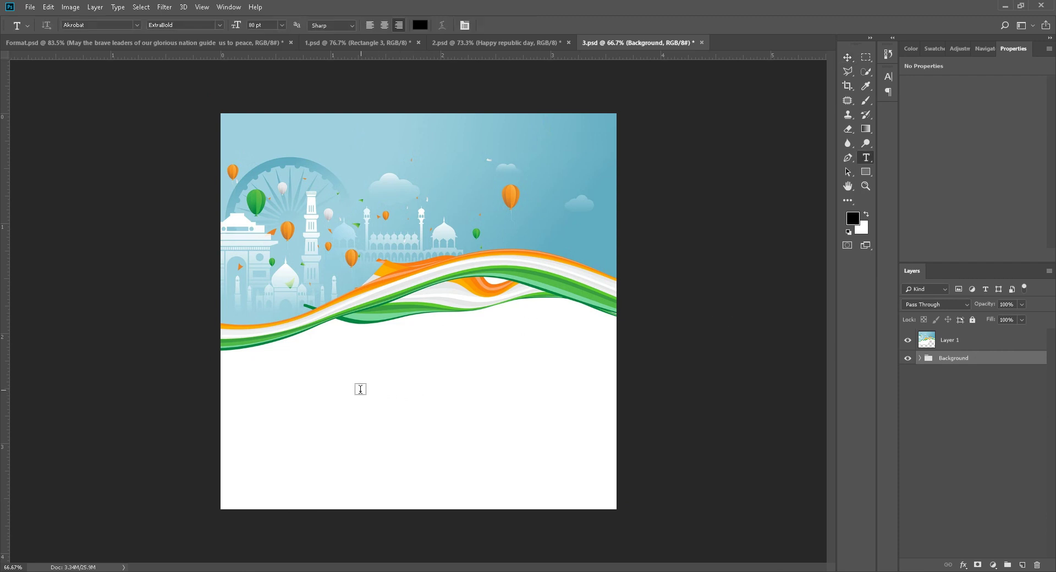
pyautogui.click(360, 392)
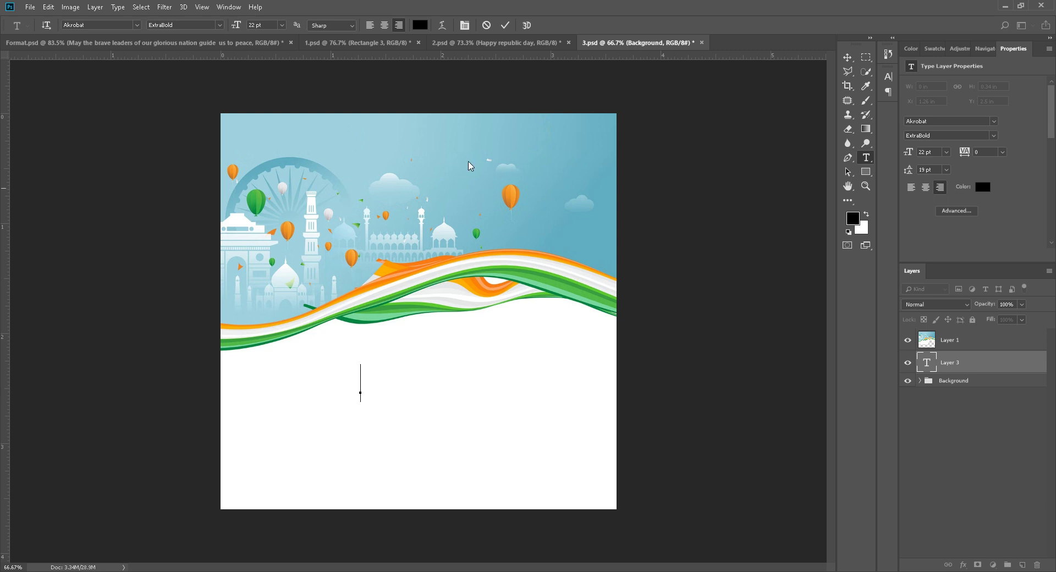
pyautogui.click(486, 24)
pyautogui.press('v')
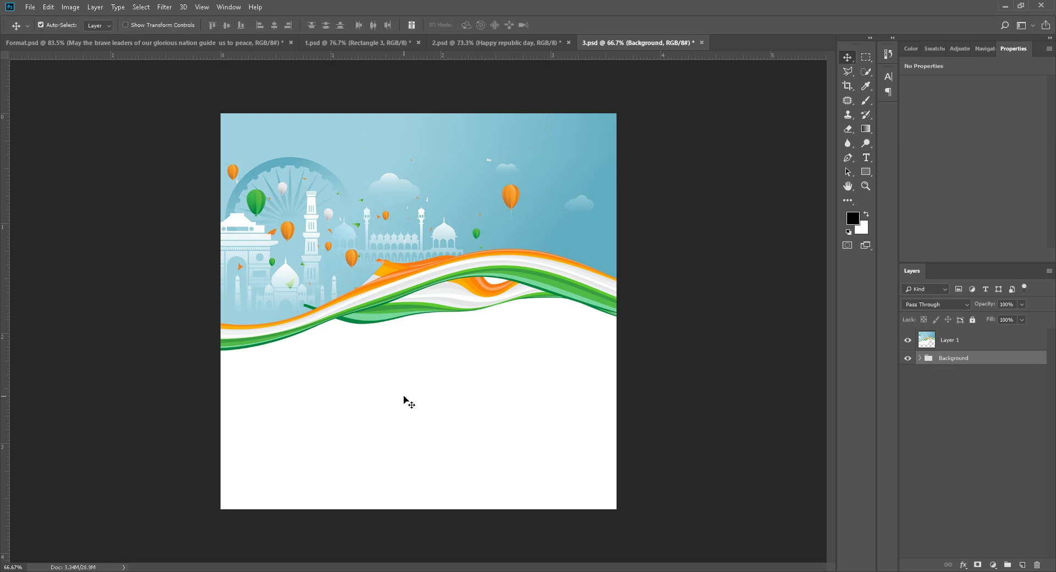
# Paste the Happy republic day headline into poster 3 below the wave, above Layer 1.
pyautogui.hotkey('ctrl', 'v')
pyautogui.moveTo(409, 403); pyautogui.dragTo(448, 419)
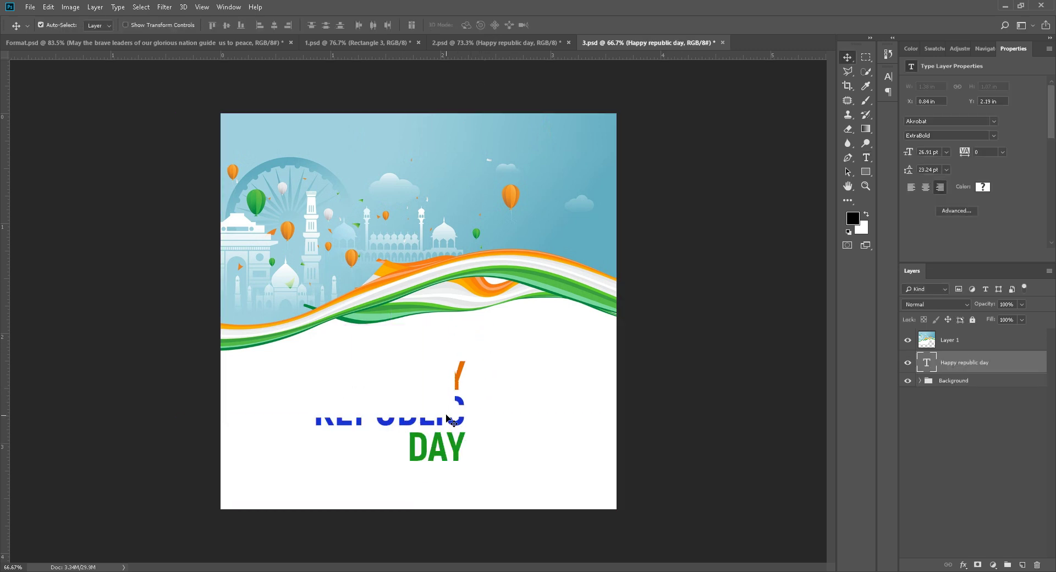
pyautogui.hotkey('ctrl', ']')
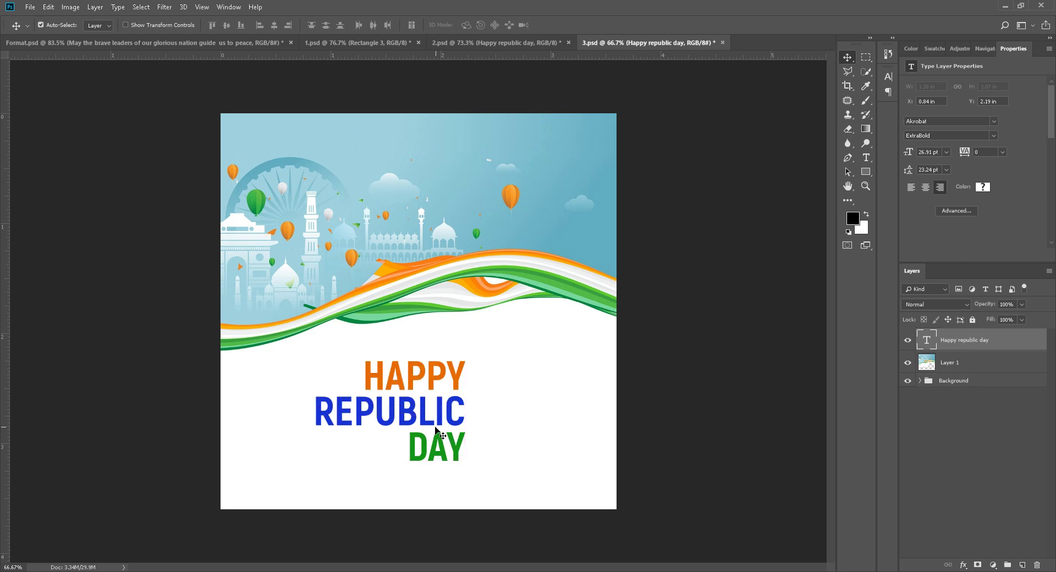
pyautogui.moveTo(435, 429); pyautogui.dragTo(456, 408)
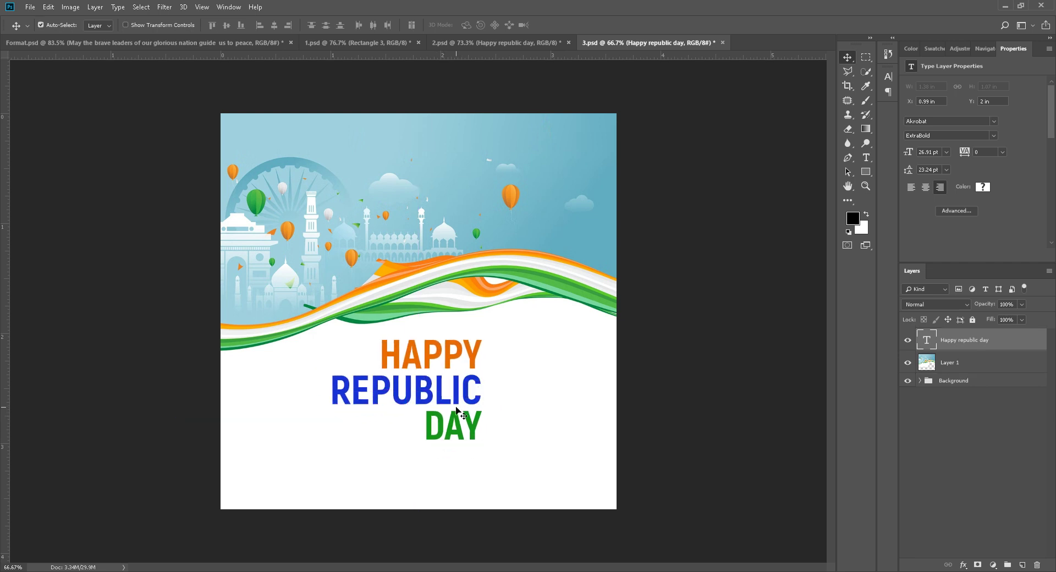
# Delete HAPPY and the blank first line so the title reads REPUBLIC DAY.
pyautogui.press('t')
pyautogui.click(431, 395)
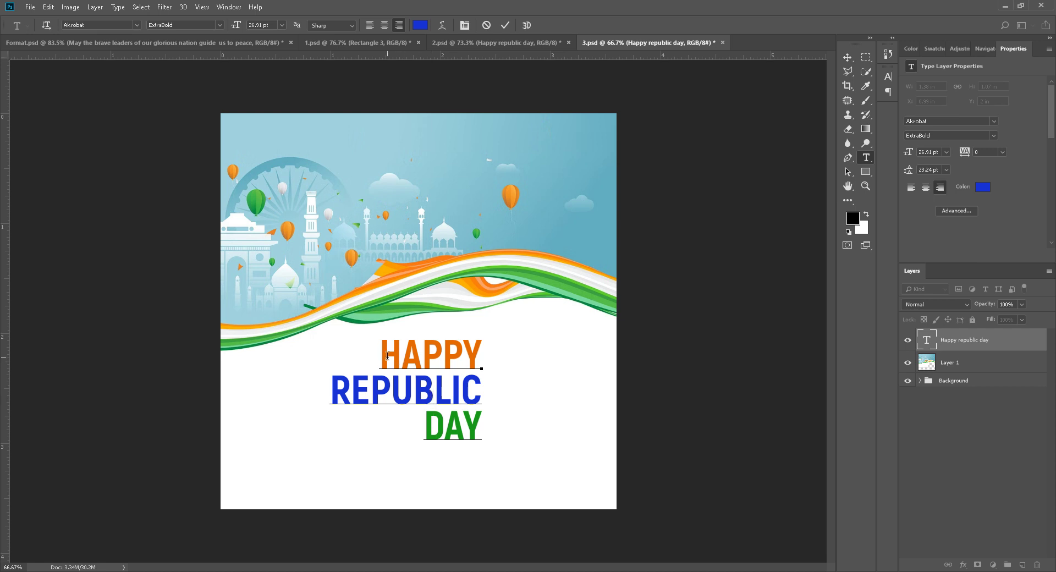
pyautogui.moveTo(388, 355); pyautogui.dragTo(488, 357)
pyautogui.press('BackSpace')
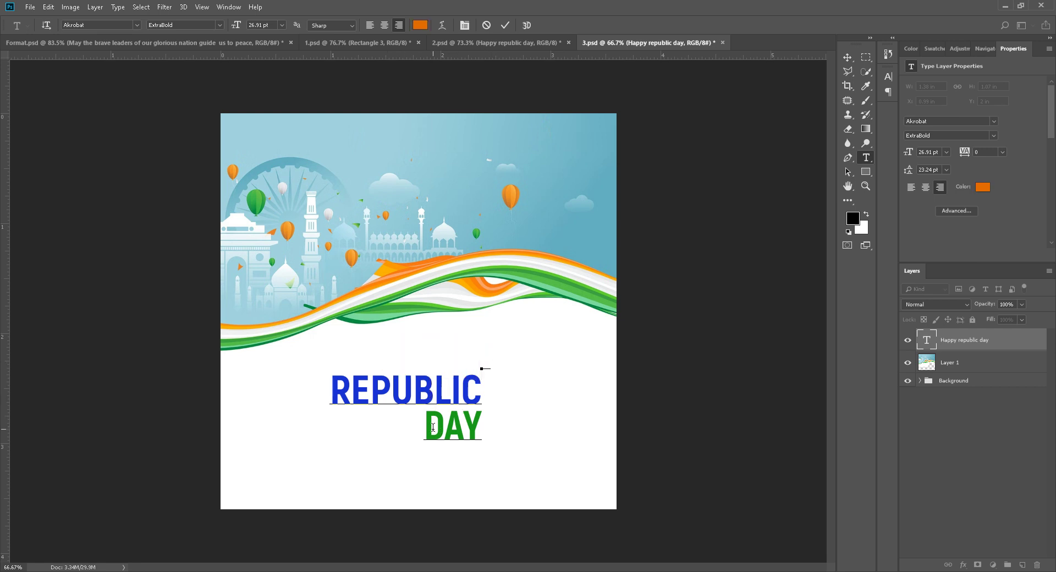
pyautogui.press('Delete')
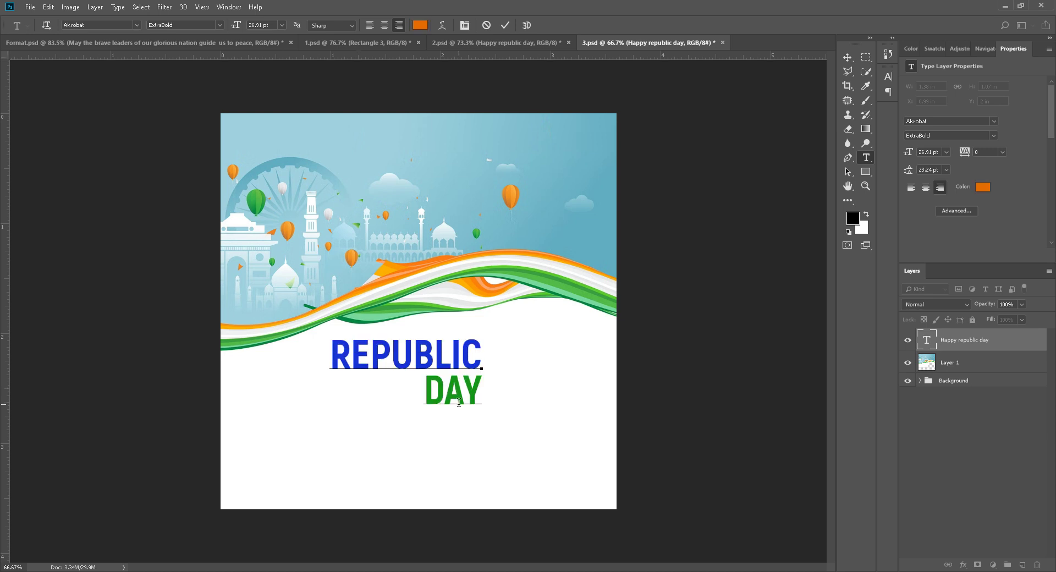
pyautogui.hotkey('ctrl', 'Return')
# Delete DAY so the blue title reads only REPUBLIC, and nudge it down and right.
pyautogui.press('v')
pyautogui.scroll(3, 432, 424)
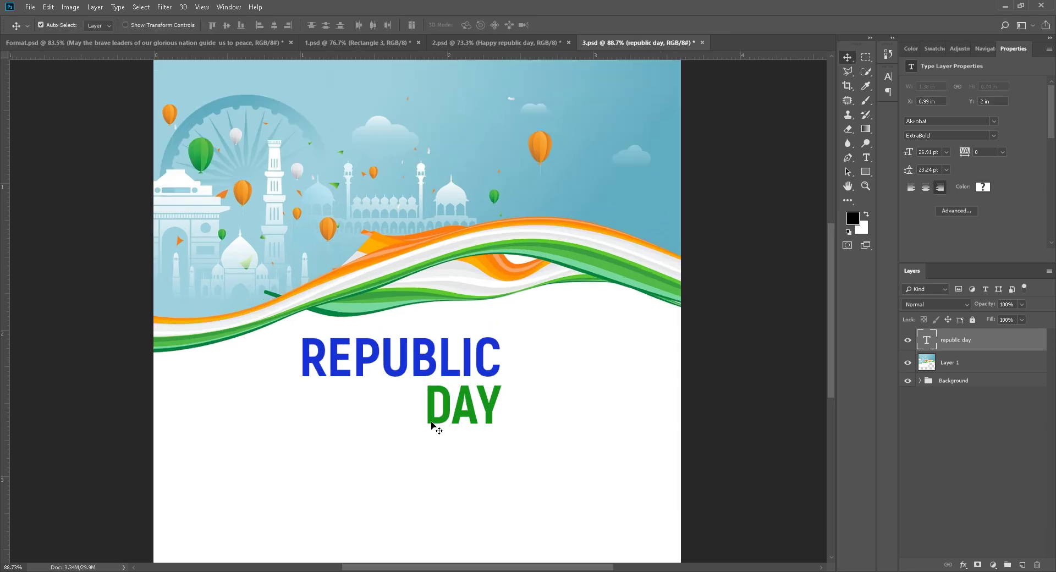
pyautogui.scroll(1, 440, 407)
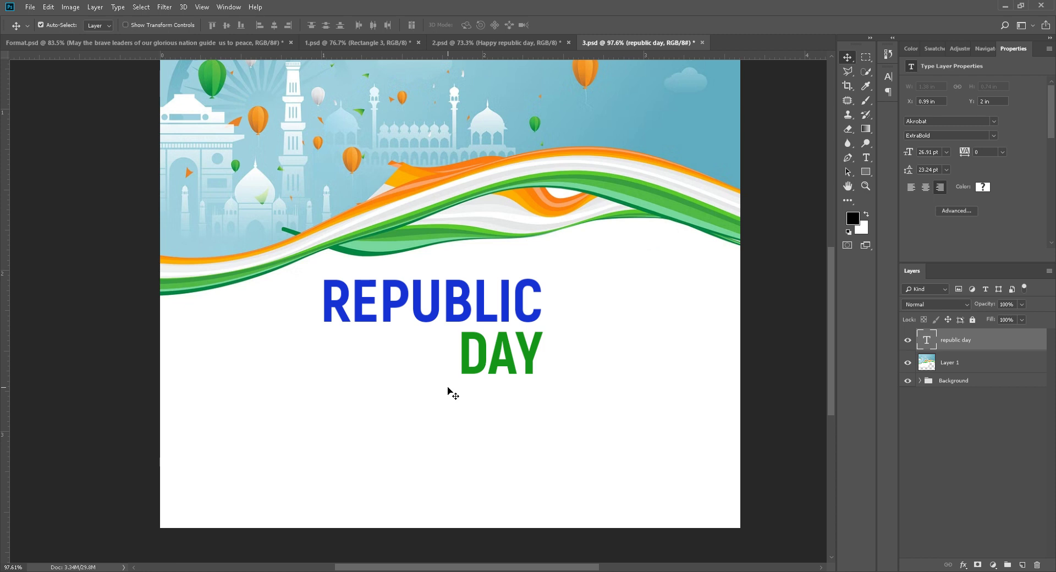
pyautogui.moveTo(495, 352); pyautogui.dragTo(503, 401)
pyautogui.doubleClick(551, 404)
pyautogui.hotkey('ctrl', 'c')
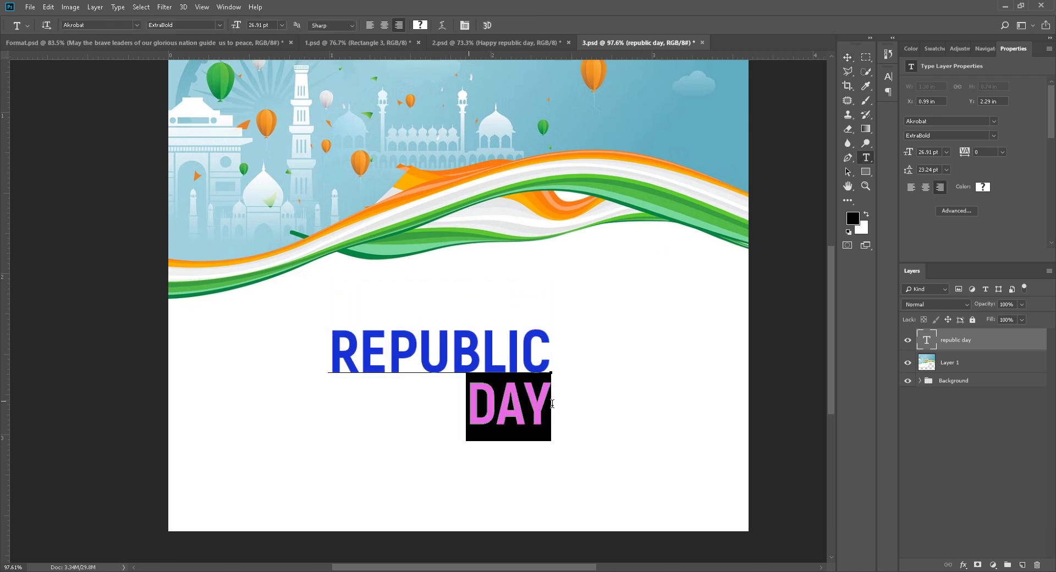
pyautogui.press('BackSpace')
pyautogui.press('BackSpace')
pyautogui.hotkey('ctrl', 'Return')
pyautogui.press('v')
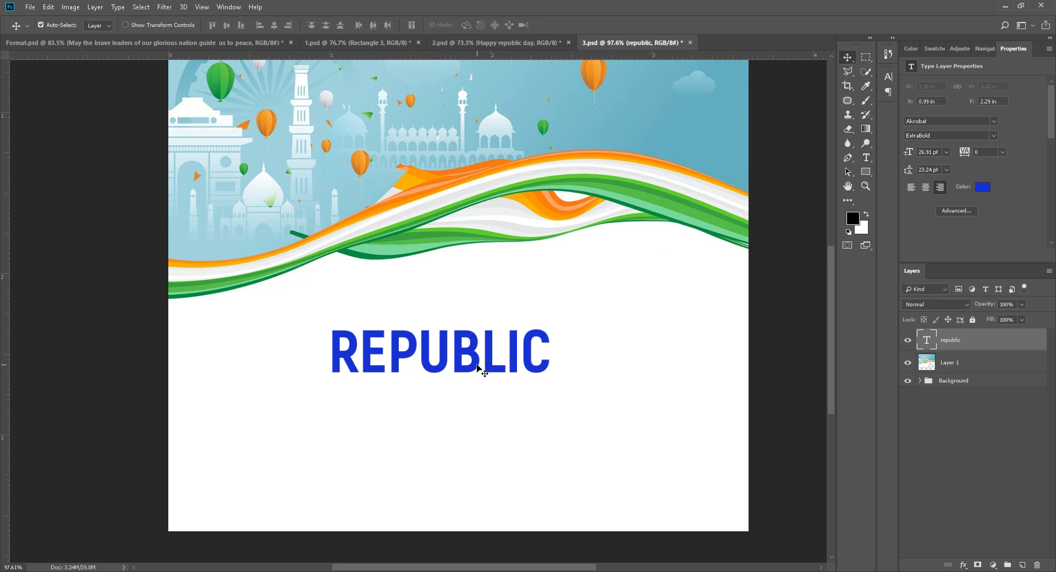
pyautogui.moveTo(477, 366); pyautogui.dragTo(499, 375)
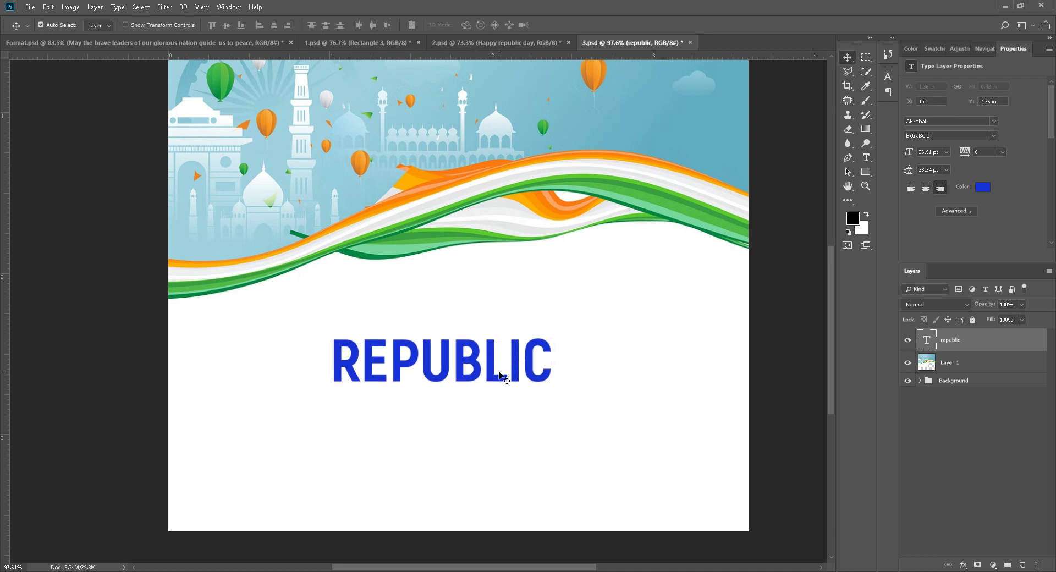
# Add a green HAPPY text layer at 9 pt with 180 tracking above REPUBLIC.
pyautogui.press('t')
pyautogui.click(411, 319)
pyautogui.hotkey('ctrl', 'v')
pyautogui.hotkey('ctrl', 'a')
pyautogui.write('HAPPY')
pyautogui.hotkey('ctrl', 'a')
pyautogui.hotkey('ctrl', 'shift', ',')
pyautogui.hotkey('ctrl', 'shift', ',')
pyautogui.hotkey('ctrl', 'shift', ',')
pyautogui.hotkey('ctrl', 'shift', ',')
pyautogui.hotkey('ctrl', 'shift', ',')
pyautogui.hotkey('ctrl', 'shift', ',')
pyautogui.hotkey('ctrl', 'shift', ',')
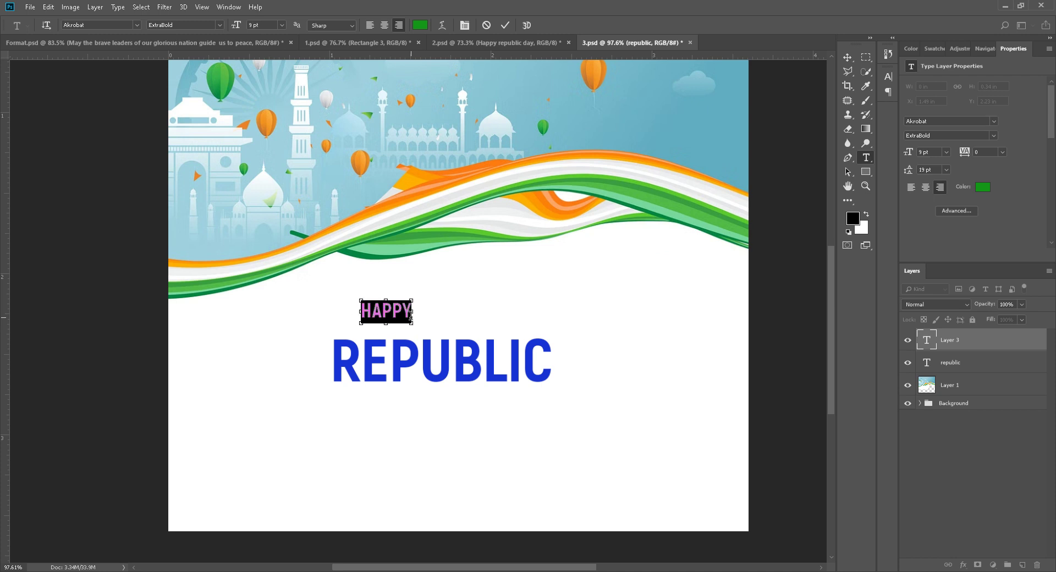
pyautogui.click(889, 77)
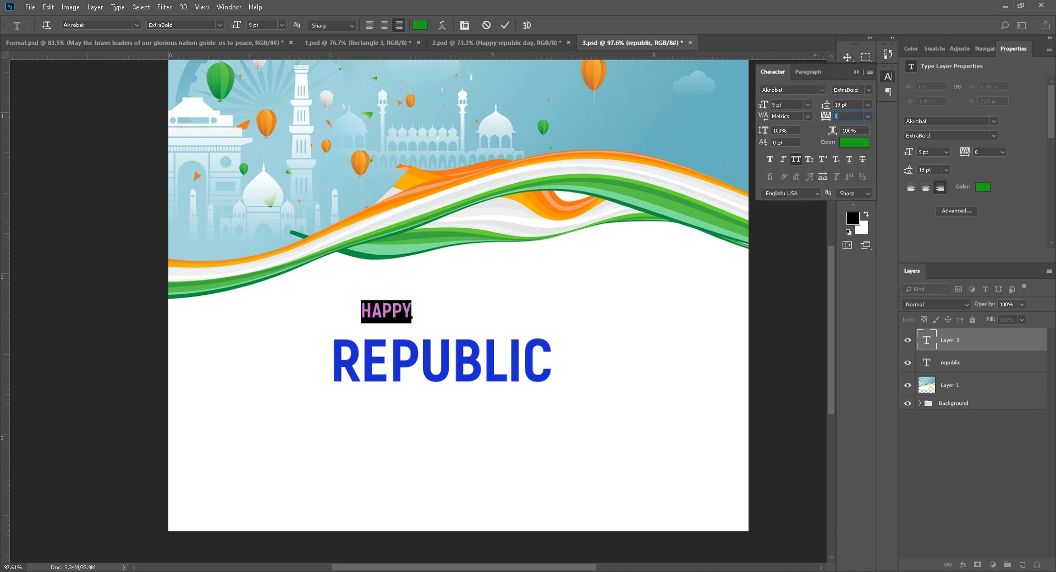
pyautogui.press('Up')
pyautogui.press('Up')
pyautogui.press('Up')
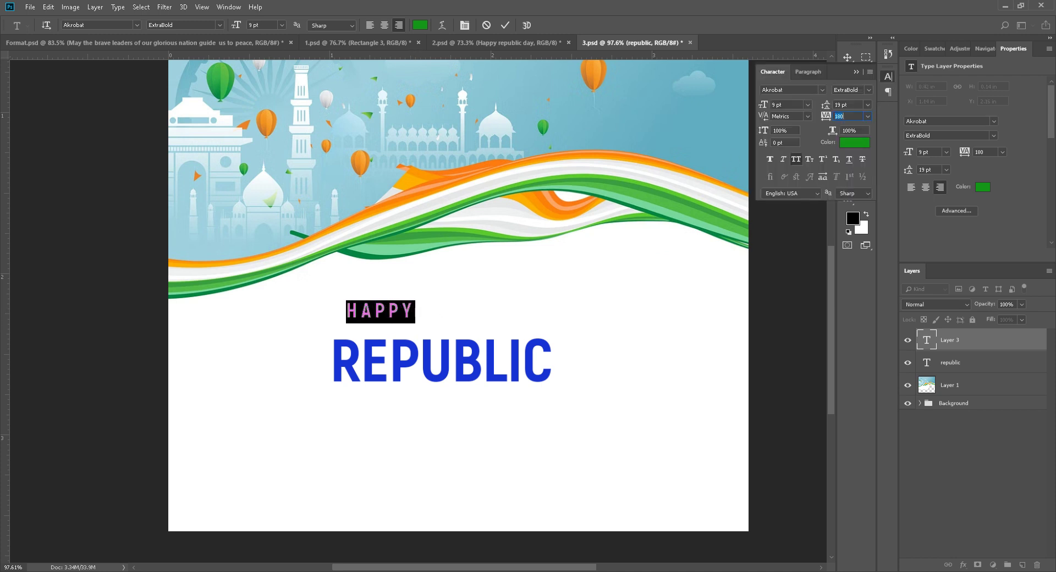
pyautogui.click(888, 76)
pyautogui.click(505, 25)
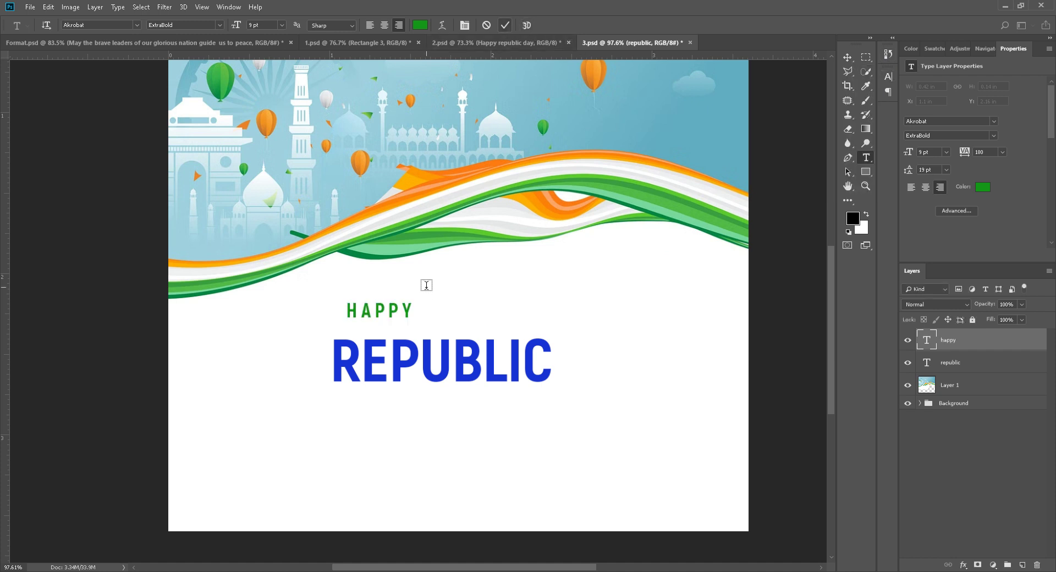
# Centre HAPPY above REPUBLIC and select the REPUBLIC text for editing.
pyautogui.press('v')
pyautogui.moveTo(412, 313); pyautogui.dragTo(462, 320)
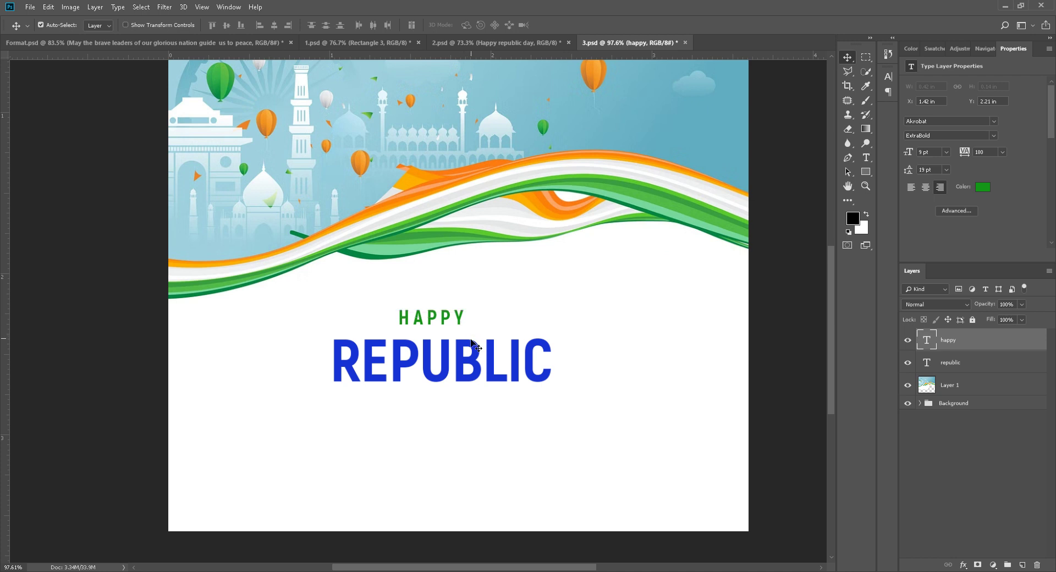
pyautogui.press('t')
pyautogui.click(506, 364)
pyautogui.hotkey('ctrl', 'a')
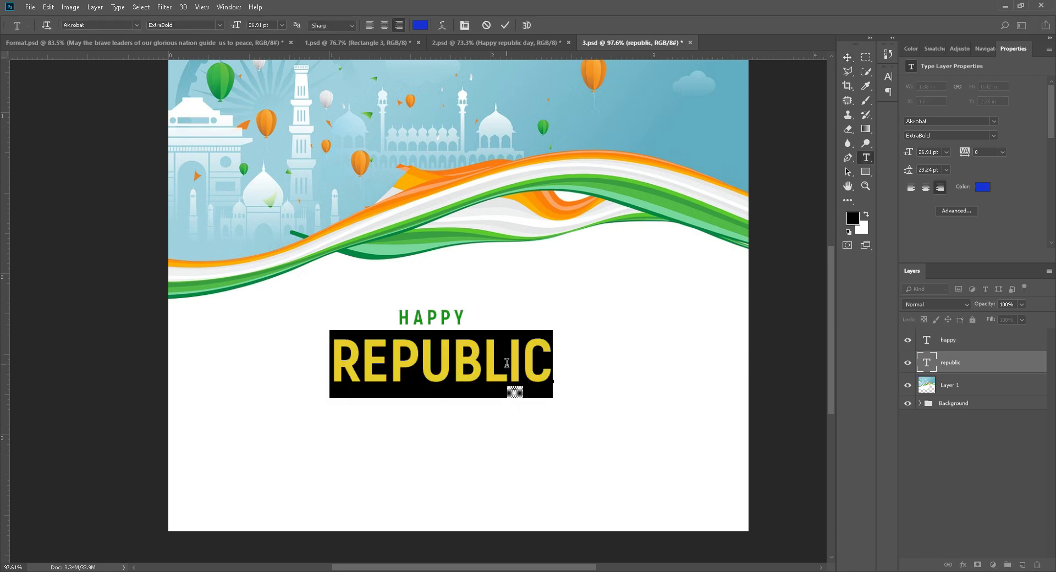
# Extend the title to REPUBLIC DAY on one line, shift it right and scale it down.
pyautogui.press('Right')
pyautogui.write('DAY')
pyautogui.click(505, 25)
pyautogui.press('v')
pyautogui.moveTo(536, 369)
pyautogui.mouseDown()
pyautogui.moveTo(608, 368)
pyautogui.moveTo(572, 385)
pyautogui.moveTo(540, 374)
pyautogui.mouseUp()
pyautogui.hotkey('ctrl', 't')
pyautogui.press('Return')
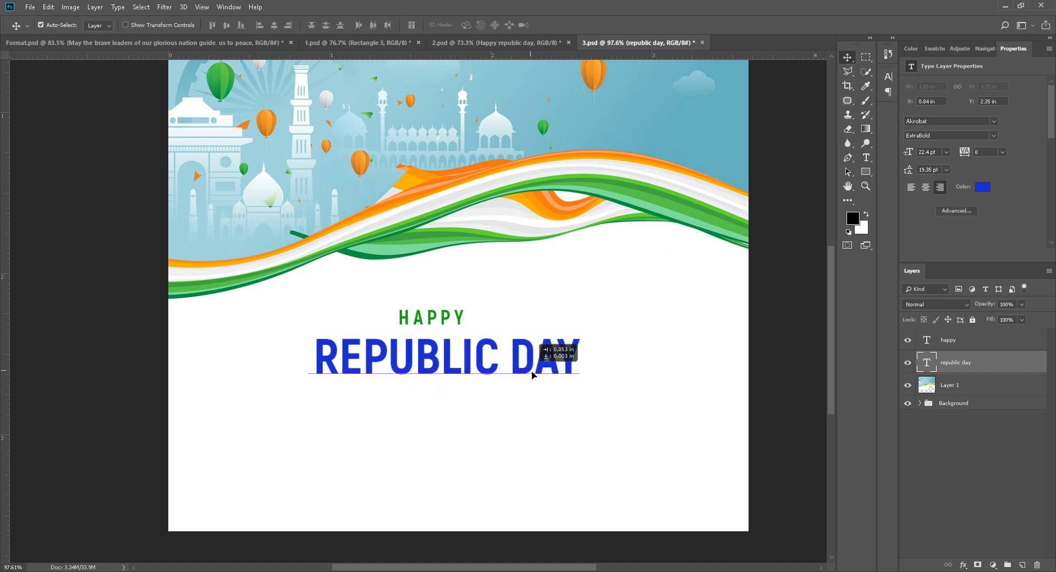
# Make HAPPY orange, sampled from the flag, and enlarge it to 12 pt.
pyautogui.click(454, 324)
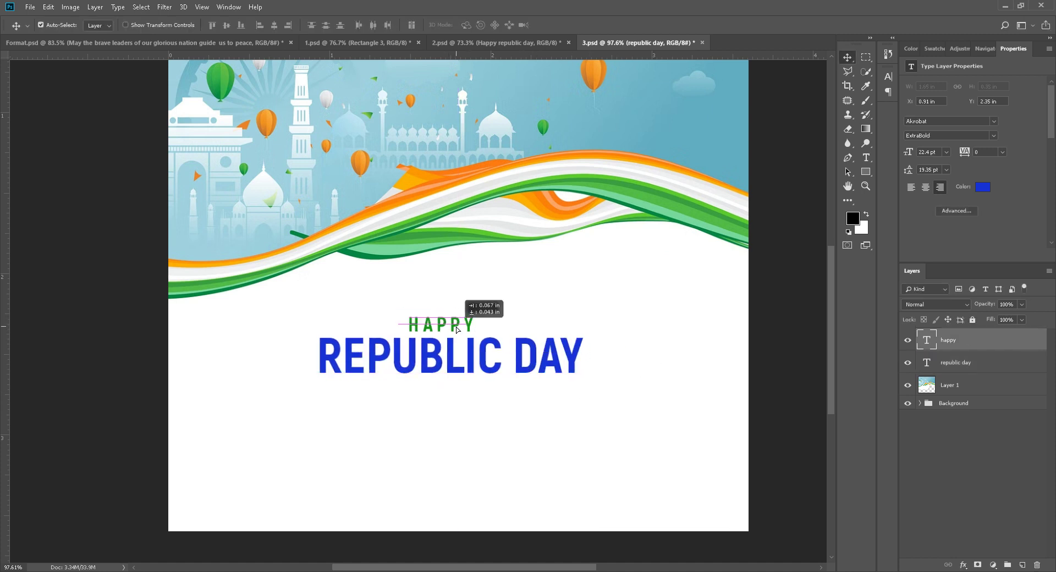
pyautogui.doubleClick(454, 324)
pyautogui.click(420, 24)
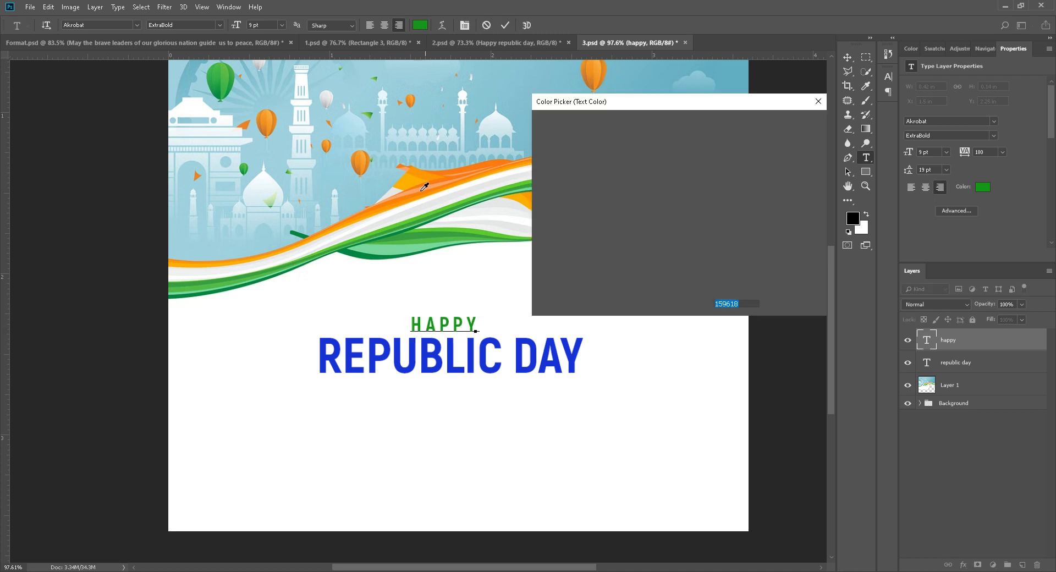
pyautogui.click(398, 197)
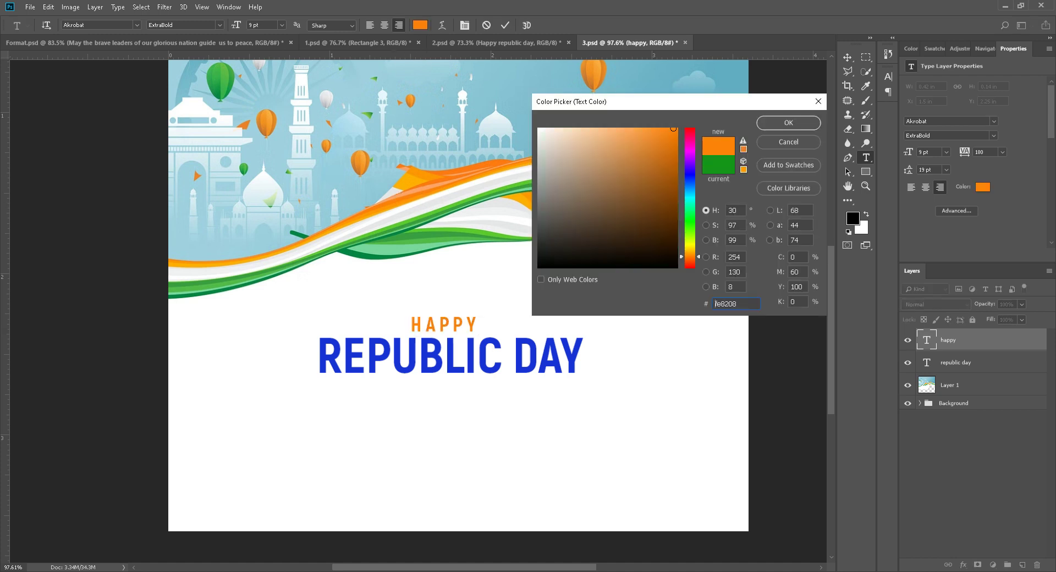
pyautogui.click(789, 123)
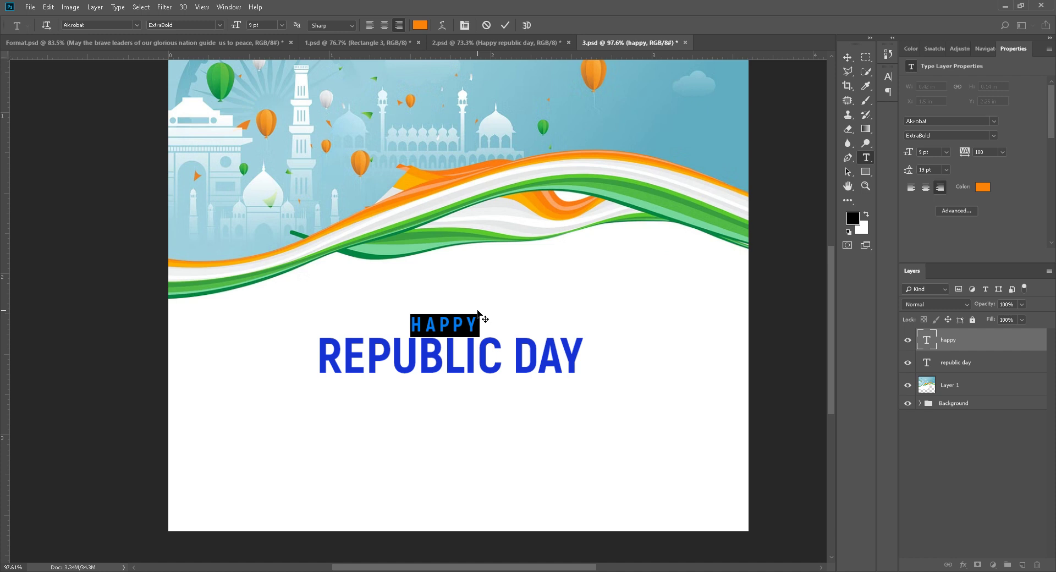
pyautogui.hotkey('ctrl', 'shift', '.')
pyautogui.hotkey('ctrl', 'shift', '.')
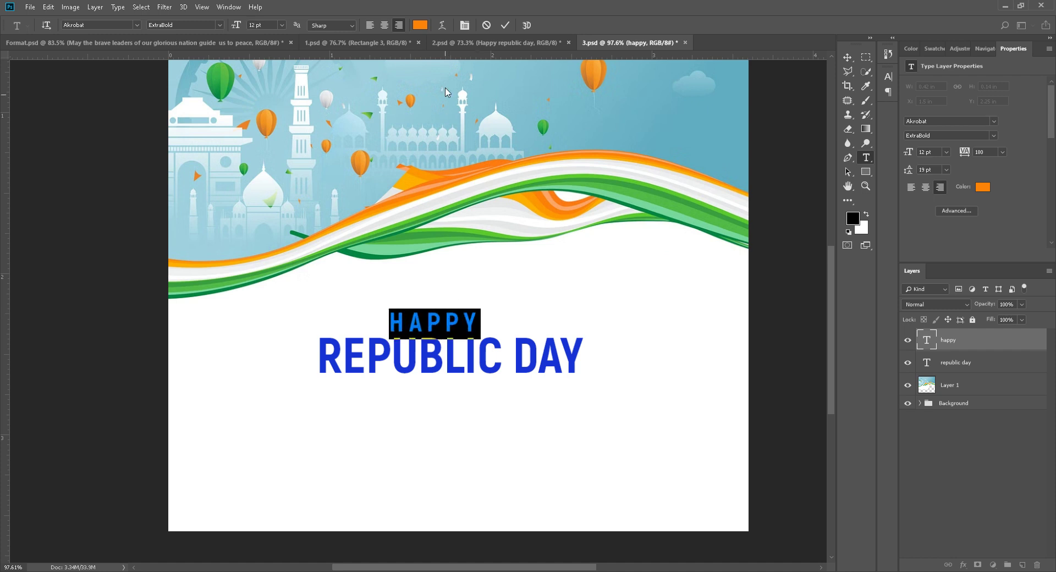
pyautogui.hotkey('ctrl', 'shift', '.')
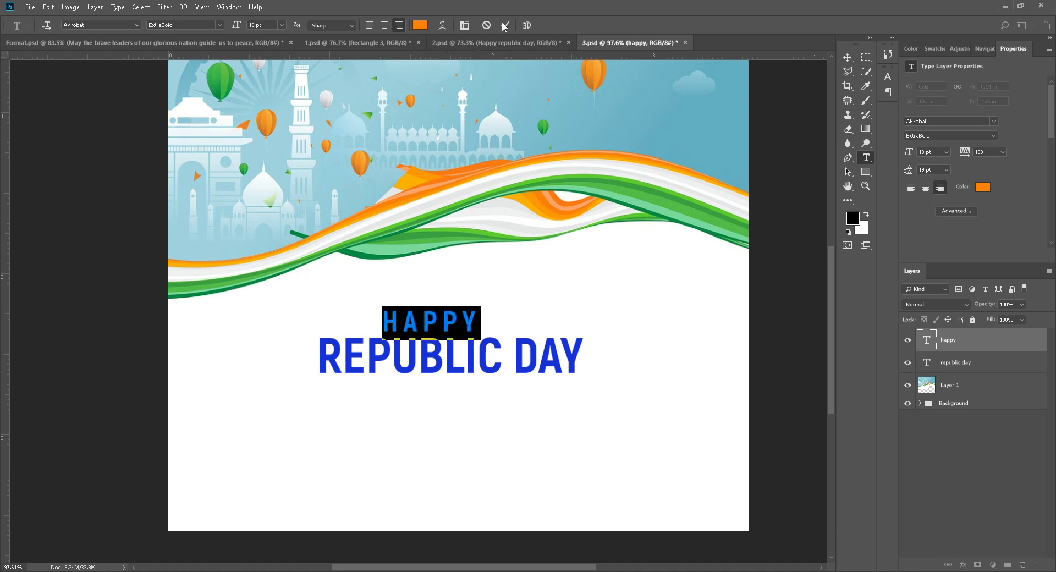
# Commit the orange HAPPY text and nudge it slightly up and right.
pyautogui.click(505, 25)
pyautogui.press('v')
pyautogui.moveTo(450, 328); pyautogui.dragTo(476, 381)
pyautogui.click(537, 318)
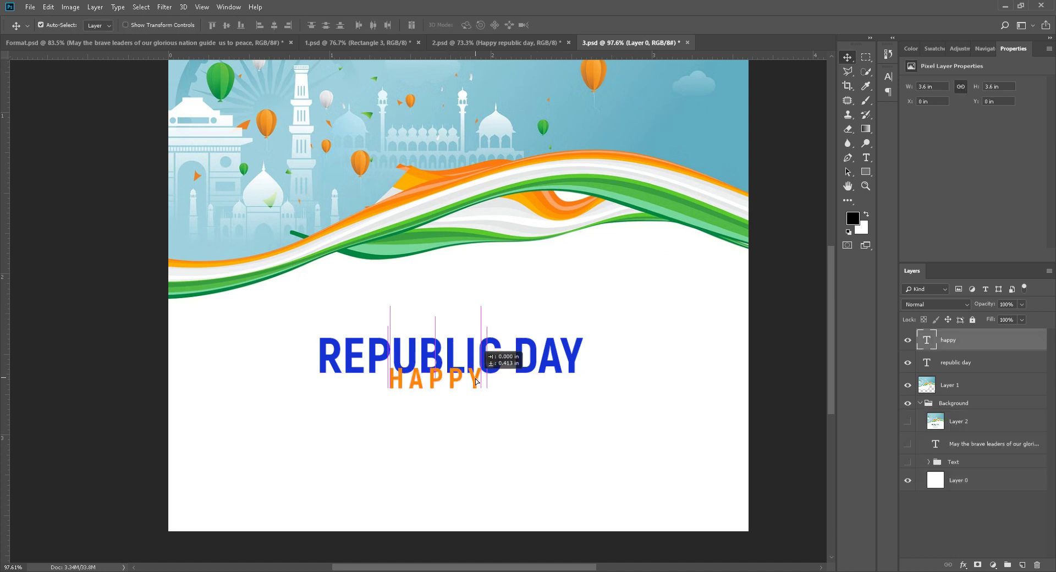
pyautogui.hotkey('ctrl', 'z')
# Duplicate HAPPY below REPUBLIC DAY and retype it as 26TH JANUARY with superscript TH.
pyautogui.moveTo(461, 319); pyautogui.dragTo(460, 397)
pyautogui.press('t')
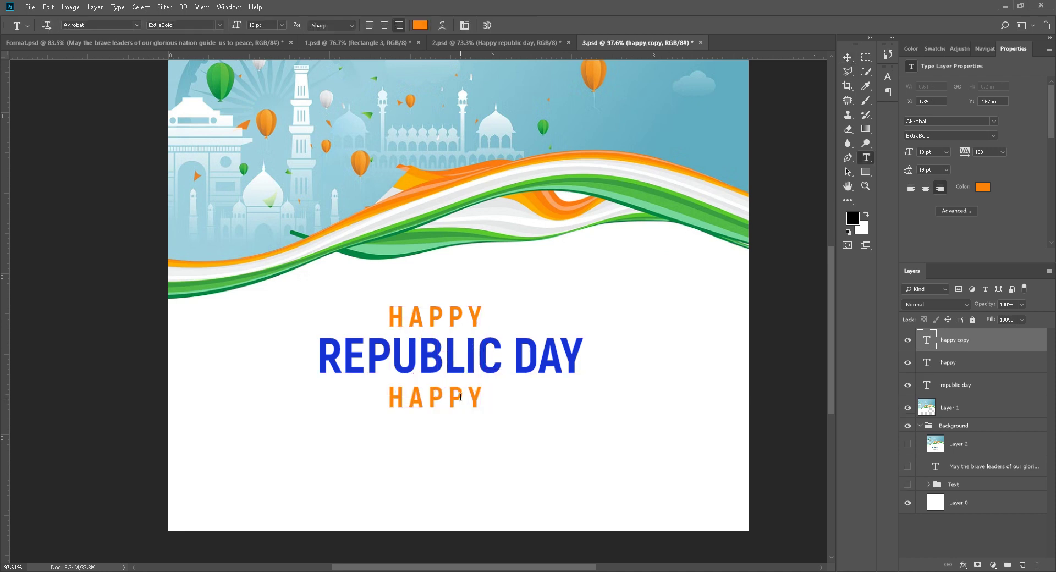
pyautogui.doubleClick(460, 396)
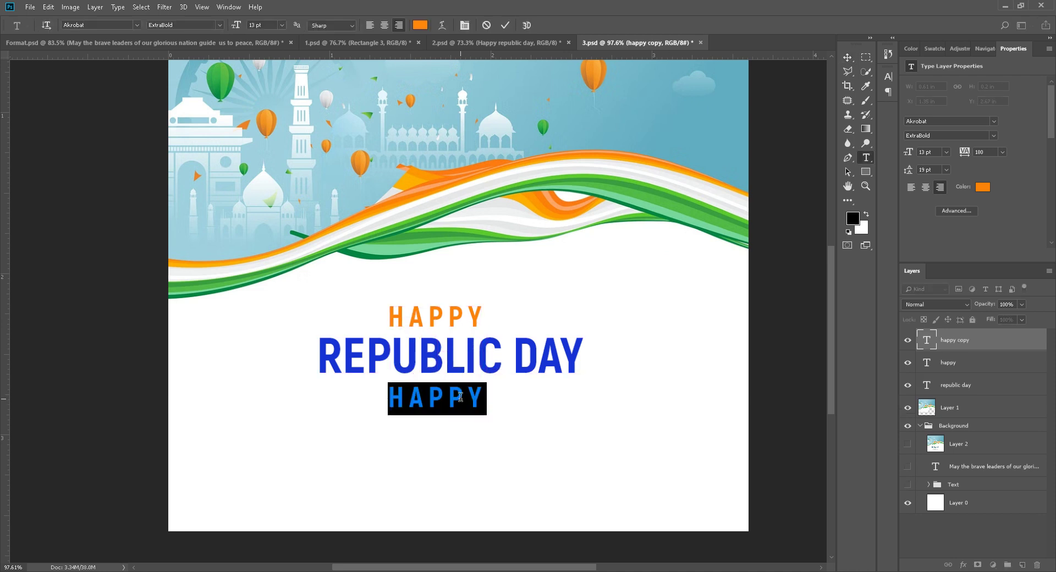
pyautogui.write('26TH ')
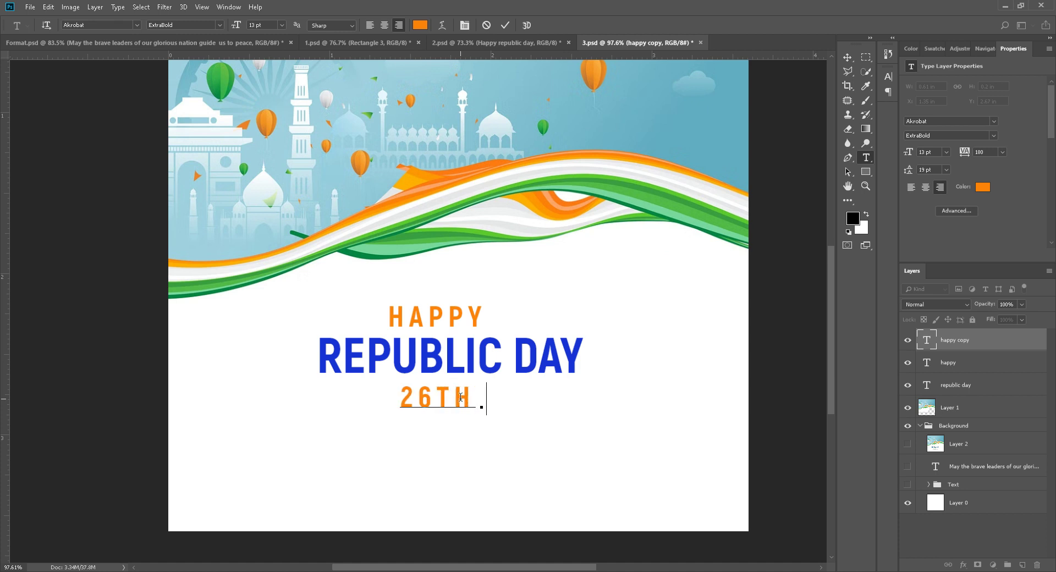
pyautogui.write('JANUARY')
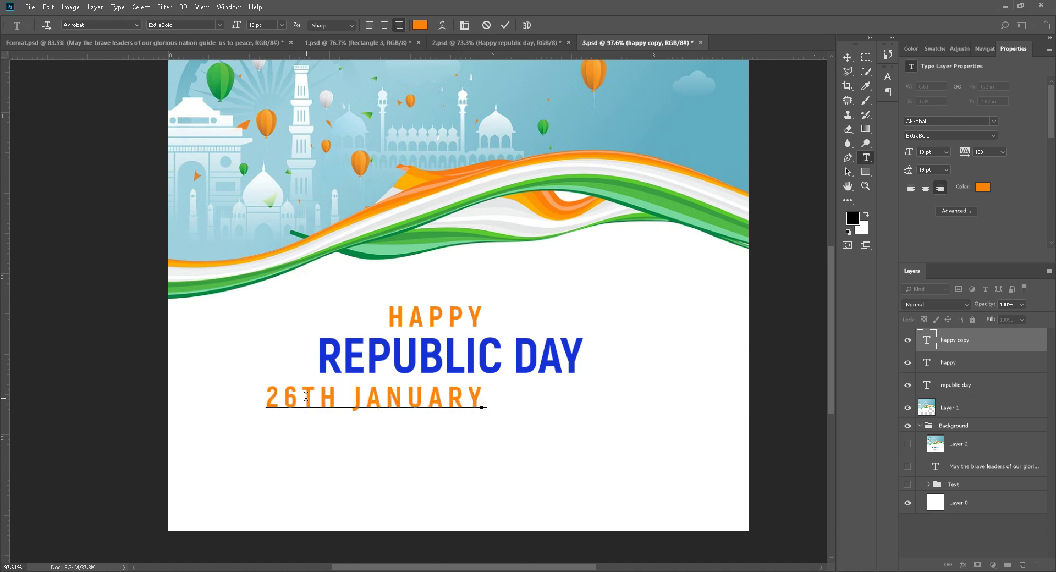
pyautogui.moveTo(307, 396); pyautogui.dragTo(341, 396)
pyautogui.hotkey('ctrl', 't')
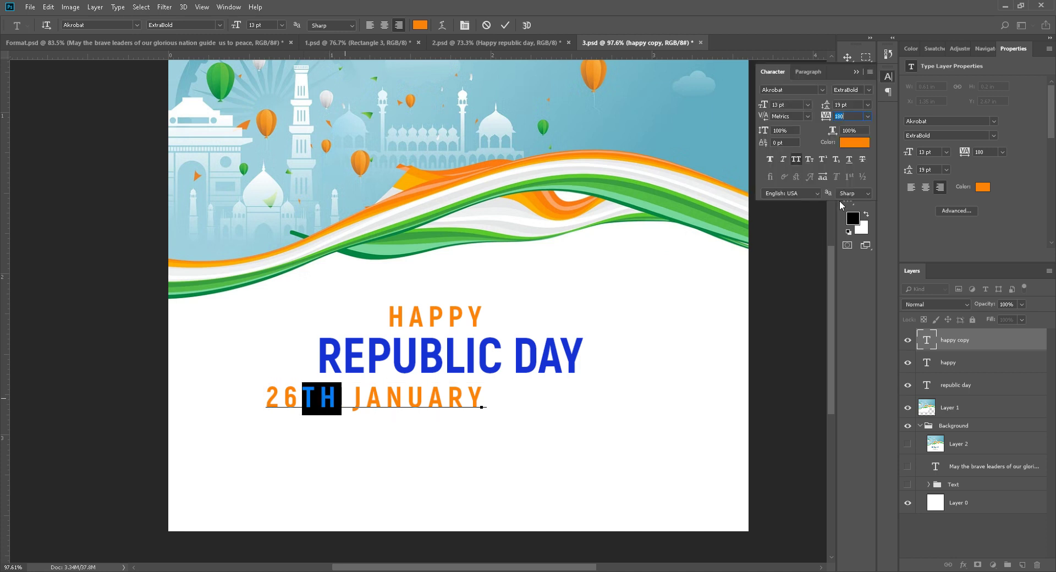
pyautogui.click(823, 159)
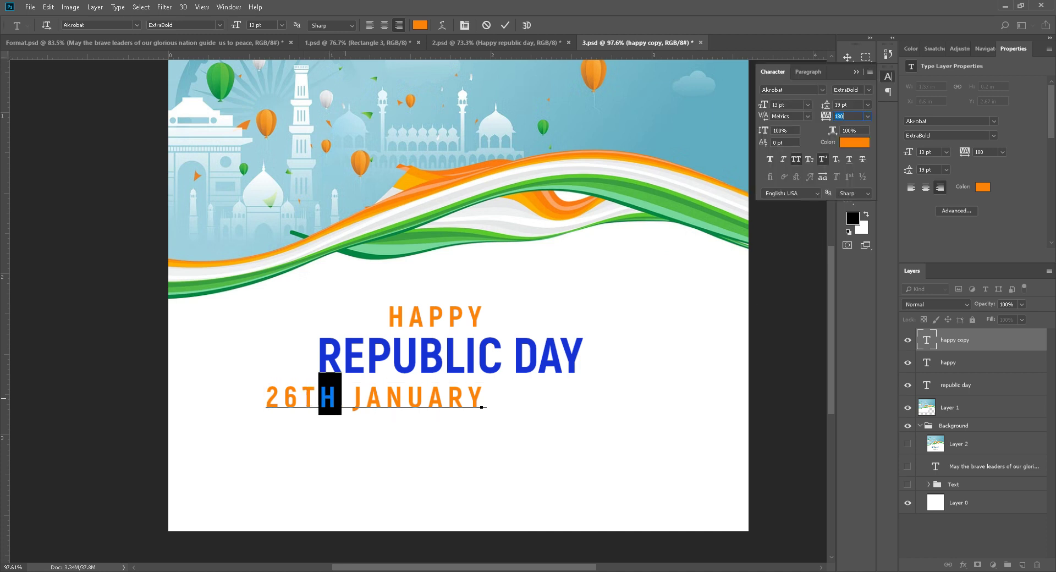
# Colour 26TH JANUARY with the flag's green and move it under REPUBLIC DAY.
pyautogui.click(888, 78)
pyautogui.hotkey('ctrl', 'a')
pyautogui.click(421, 24)
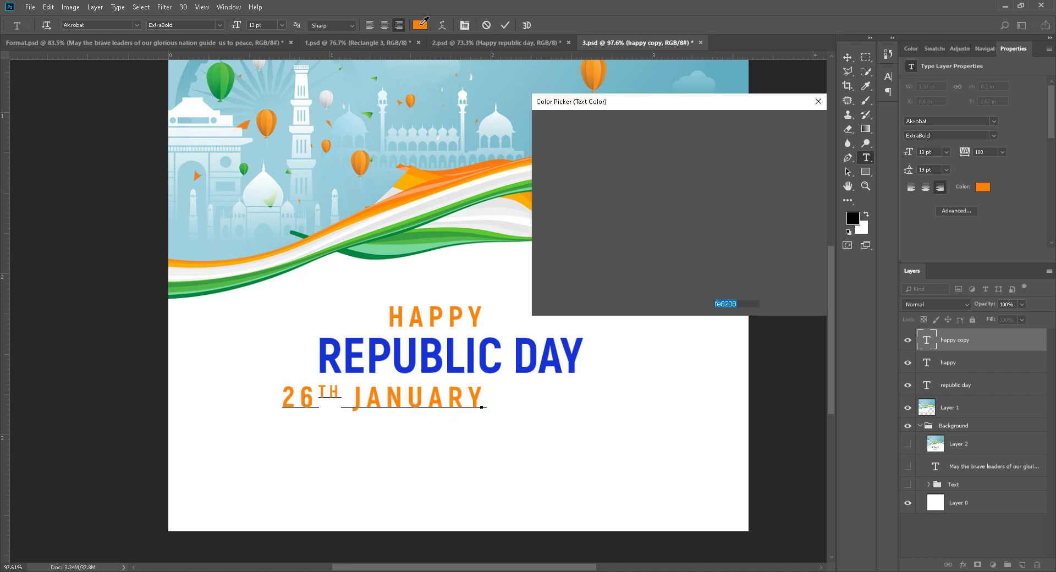
pyautogui.click(284, 271)
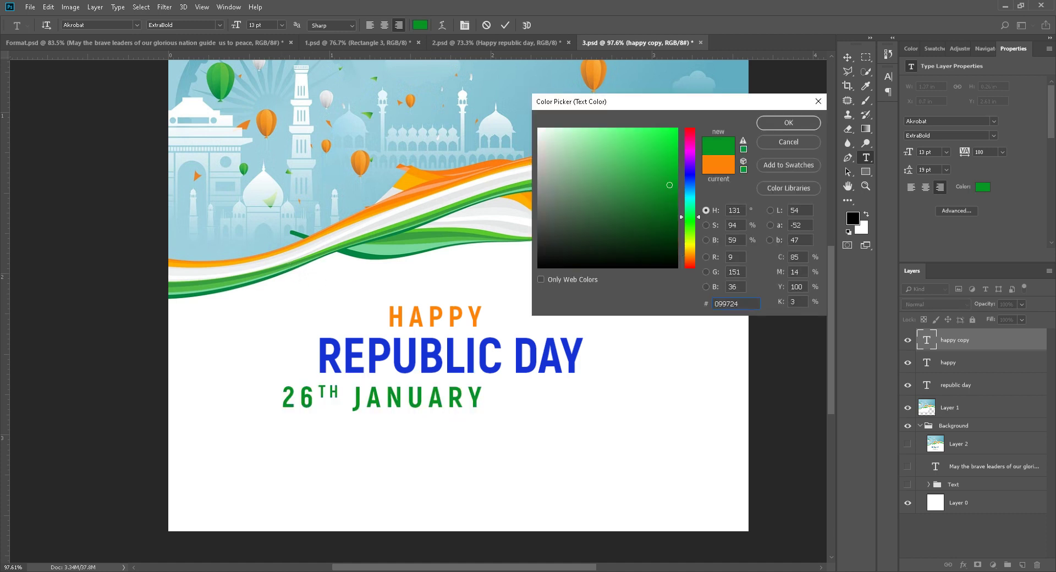
pyautogui.press('Return')
pyautogui.click(505, 25)
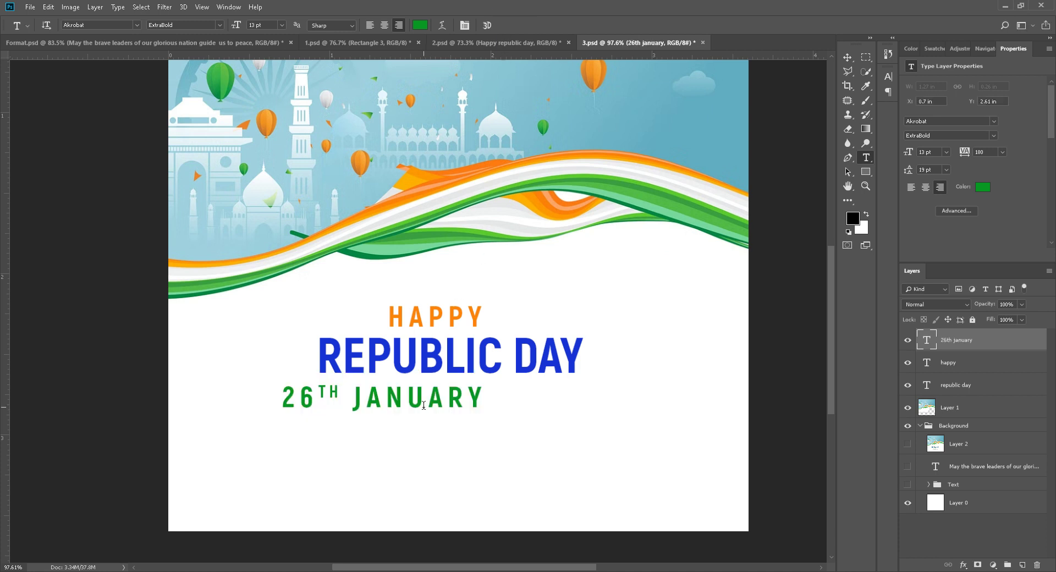
pyautogui.press('v')
pyautogui.moveTo(429, 393); pyautogui.dragTo(493, 392)
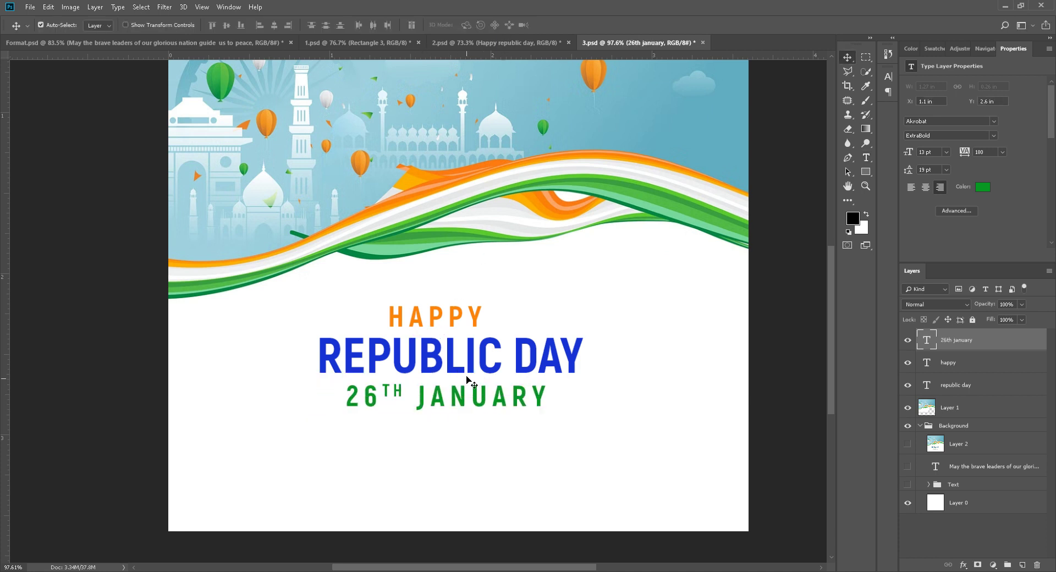
# Align the HAPPY, REPUBLIC DAY and date layers on their horizontal centres.
pyautogui.keyDown('shift'); pyautogui.click(444, 343); pyautogui.keyUp('shift')
pyautogui.keyDown('shift'); pyautogui.click(454, 328); pyautogui.keyUp('shift')
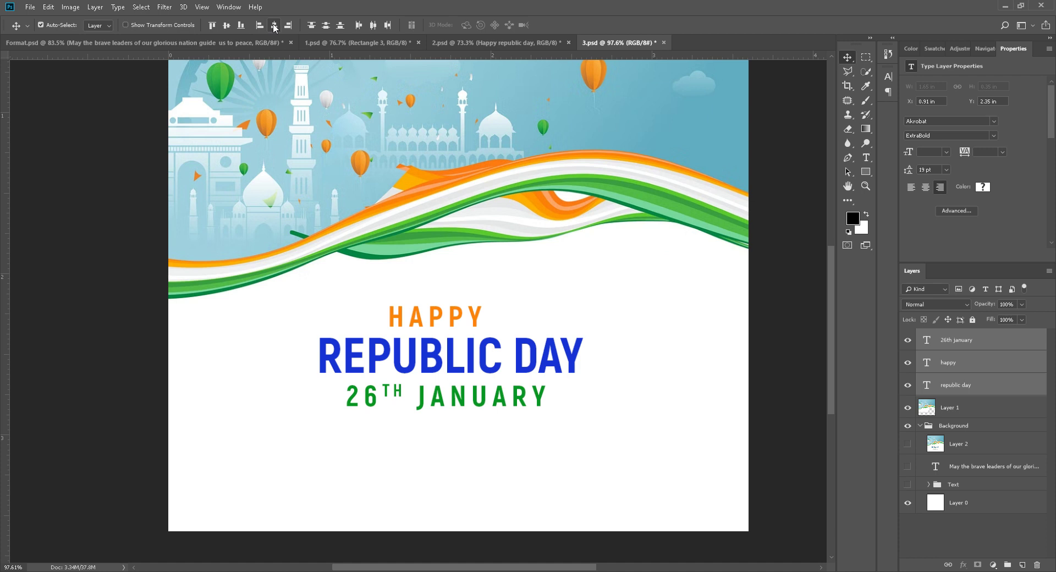
pyautogui.click(274, 25)
pyautogui.click(559, 316)
# Reduce 26TH JANUARY to 9 pt and re-centre all three title lines.
pyautogui.click(492, 403)
pyautogui.doubleClick(492, 403)
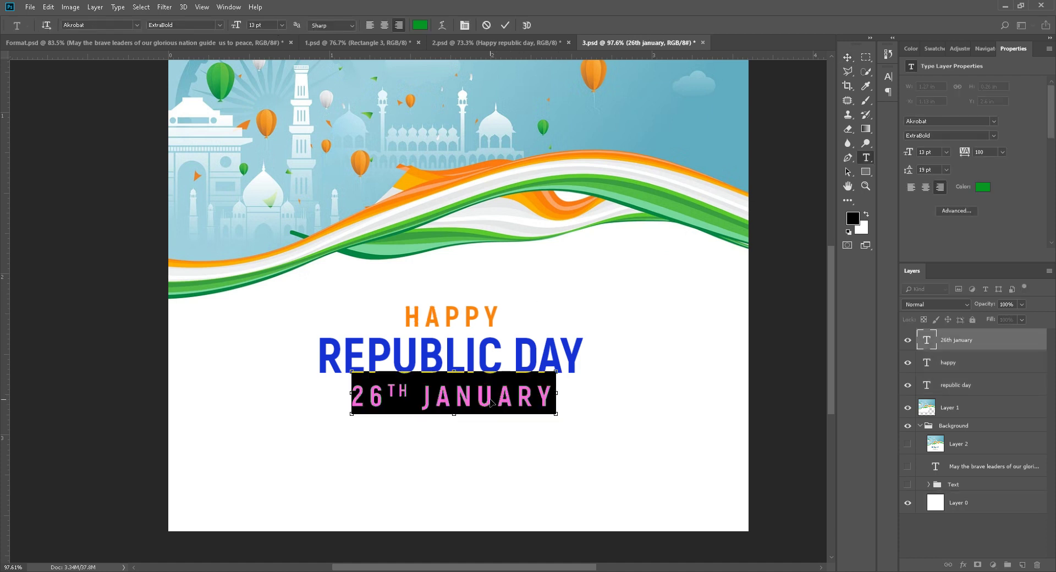
pyautogui.hotkey('ctrl', 'shift', ',')
pyautogui.hotkey('ctrl', 'shift', ',')
pyautogui.hotkey('ctrl', 'shift', ',')
pyautogui.hotkey('ctrl', 'shift', ',')
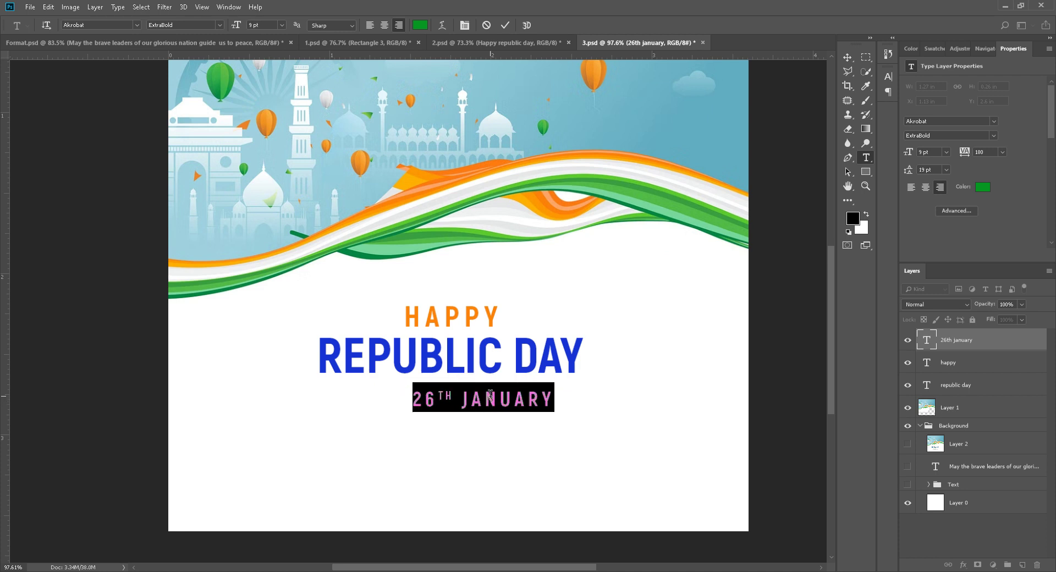
pyautogui.click(505, 26)
pyautogui.press('v')
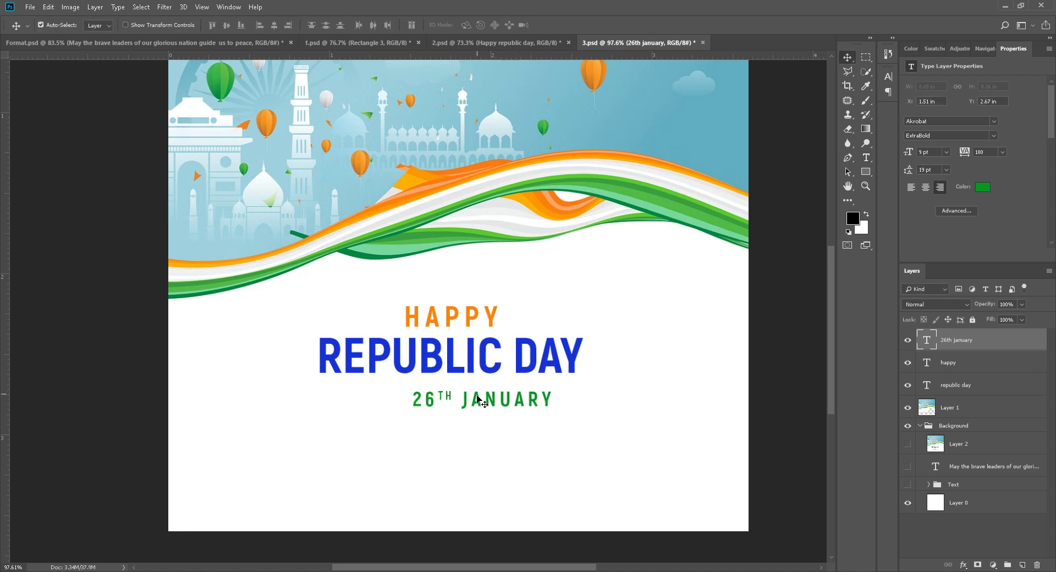
pyautogui.keyDown('shift'); pyautogui.click(477, 374); pyautogui.keyUp('shift')
pyautogui.keyDown('shift'); pyautogui.click(472, 320); pyautogui.keyUp('shift')
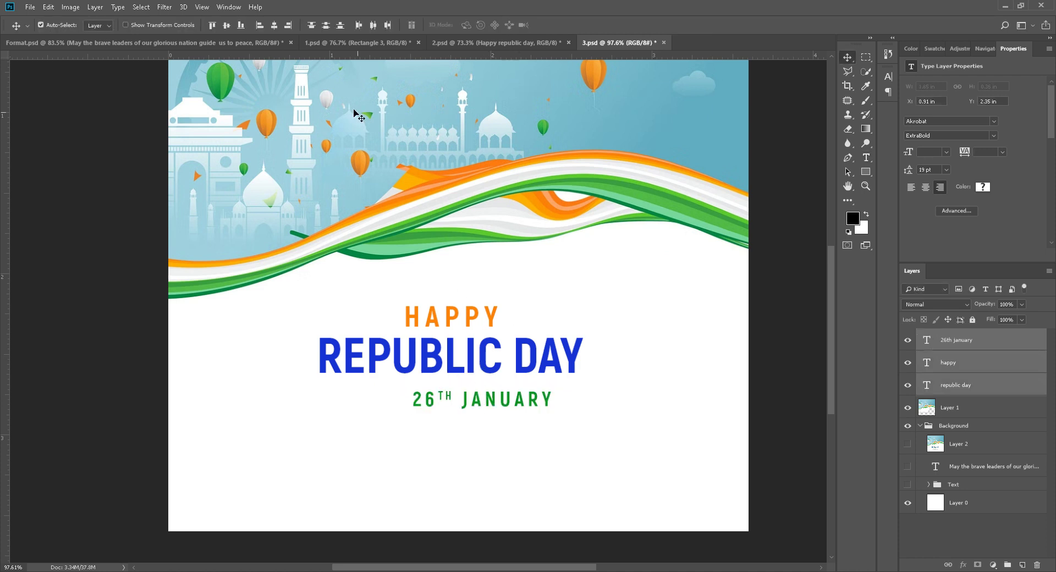
pyautogui.click(274, 25)
pyautogui.click(547, 308)
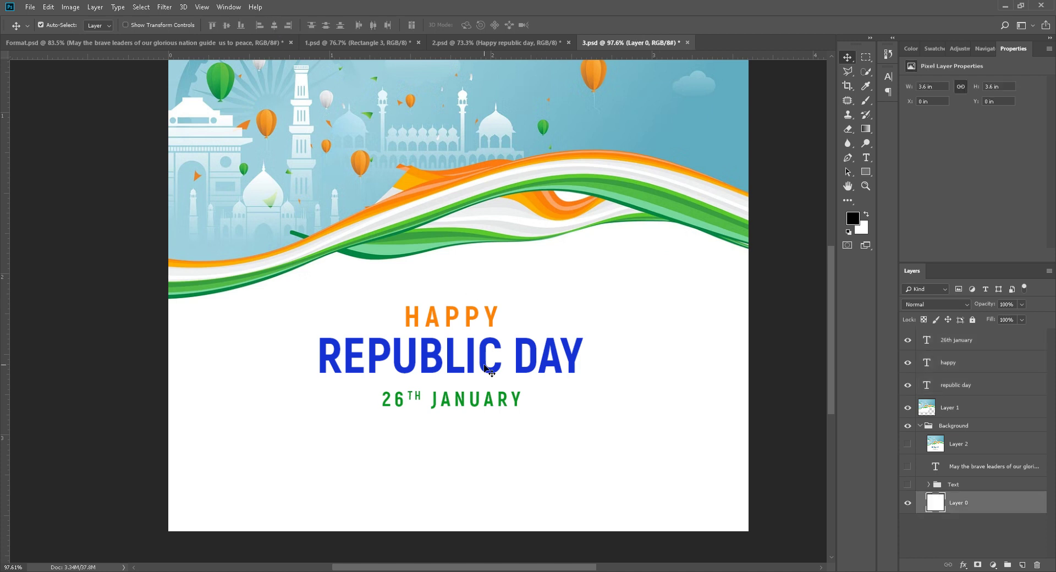
# Draw a thin rectangle line across HAPPY, stacked above the republic day layer.
pyautogui.click(867, 172)
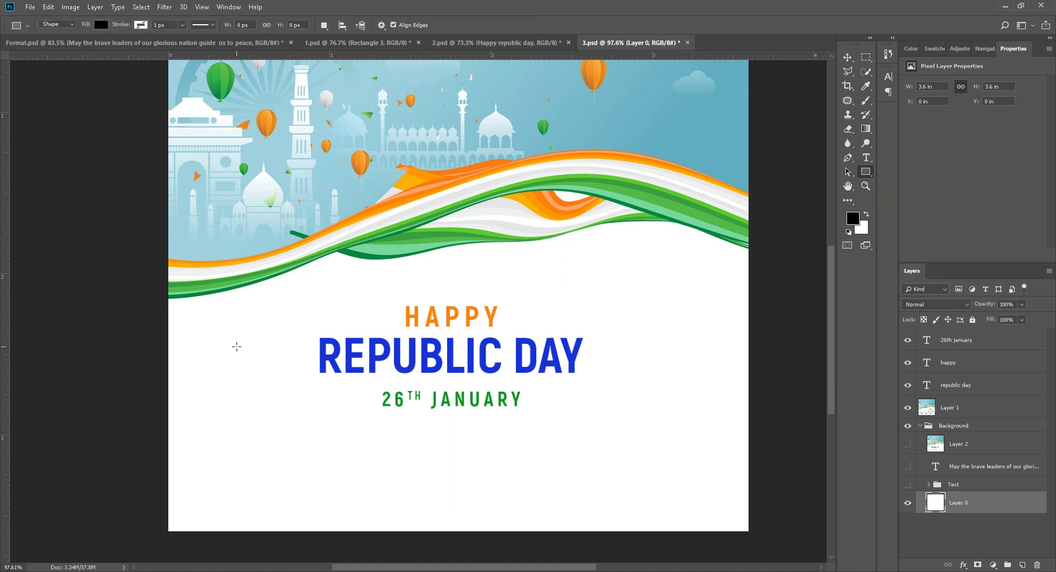
pyautogui.moveTo(323, 316); pyautogui.dragTo(583, 319)
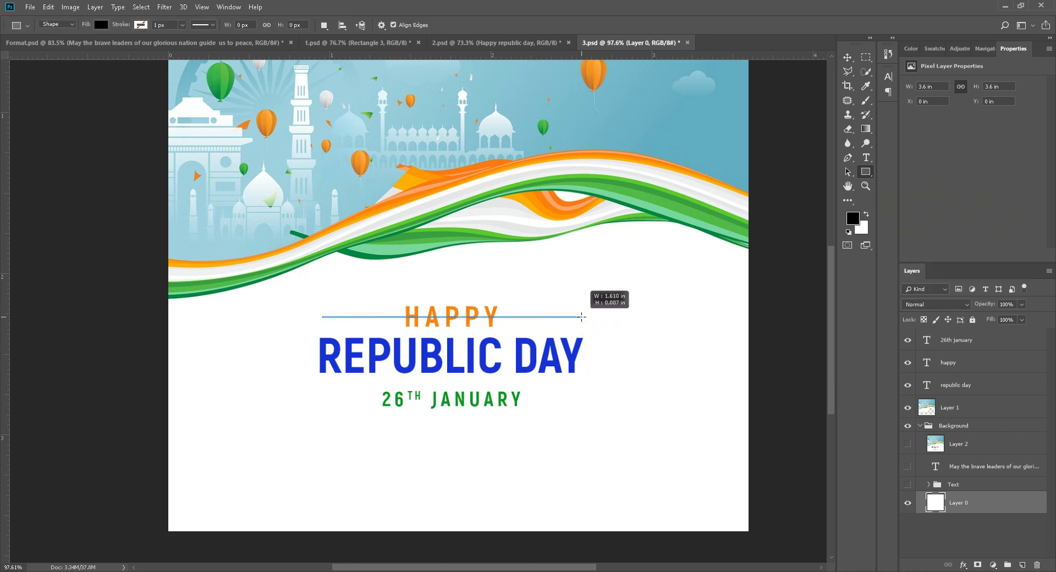
pyautogui.moveTo(583, 319); pyautogui.dragTo(582, 317)
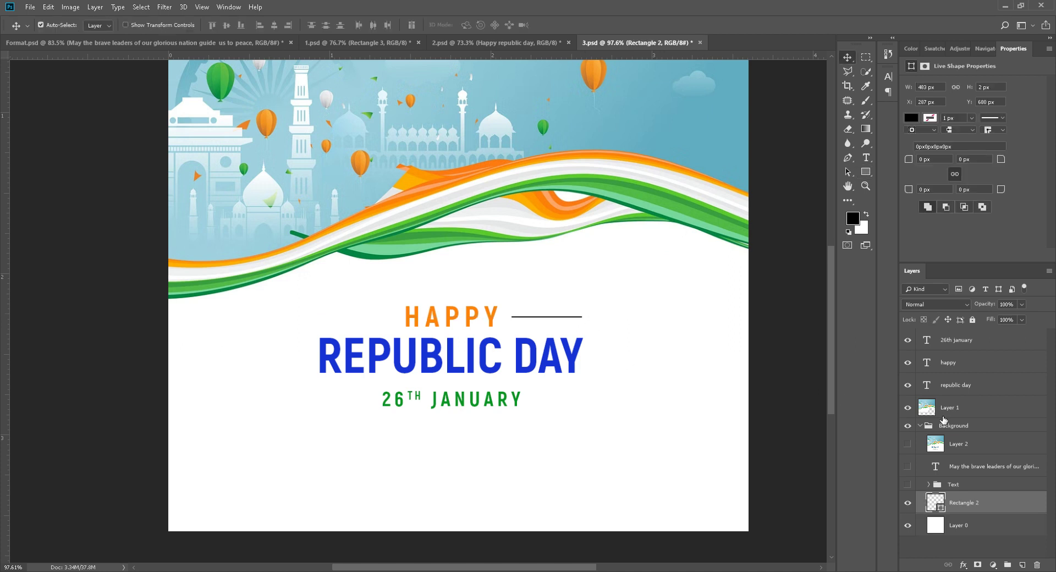
pyautogui.moveTo(978, 505); pyautogui.dragTo(954, 341)
pyautogui.click(920, 448)
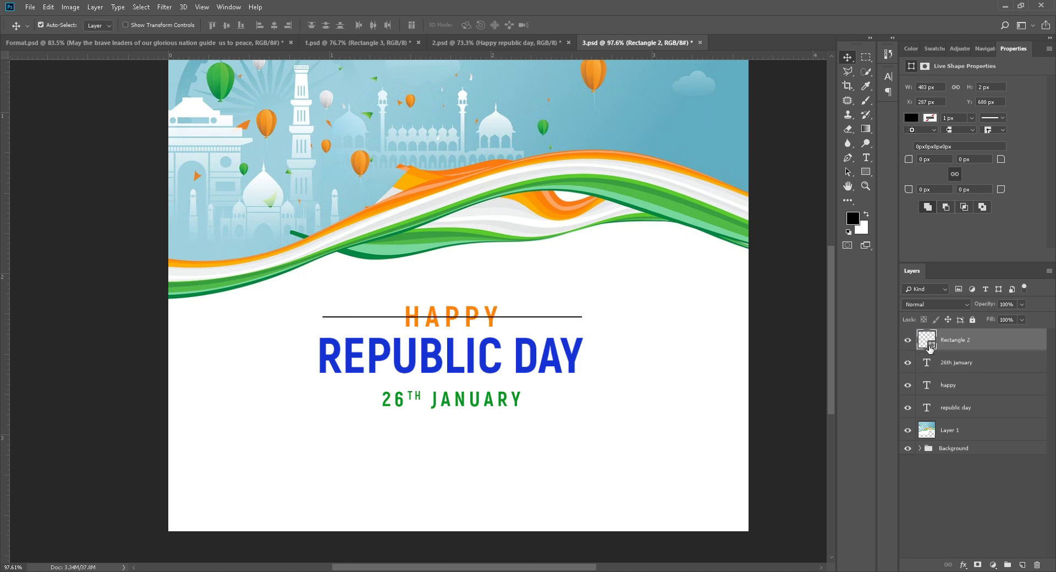
# Fill the line with orange sampled from HAPPY and stretch it slightly left.
pyautogui.doubleClick(929, 345)
pyautogui.click(491, 308)
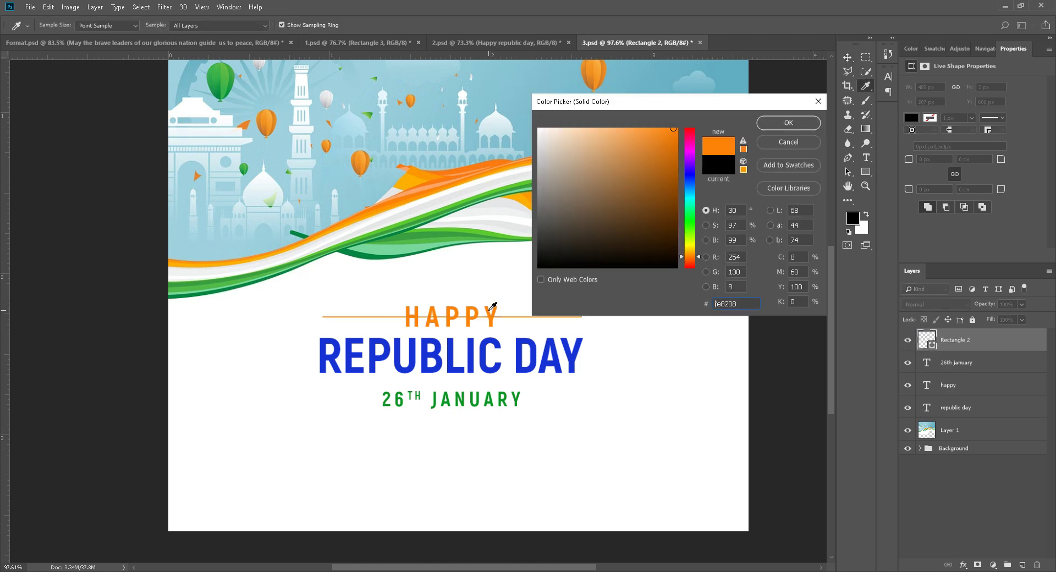
pyautogui.press('Return')
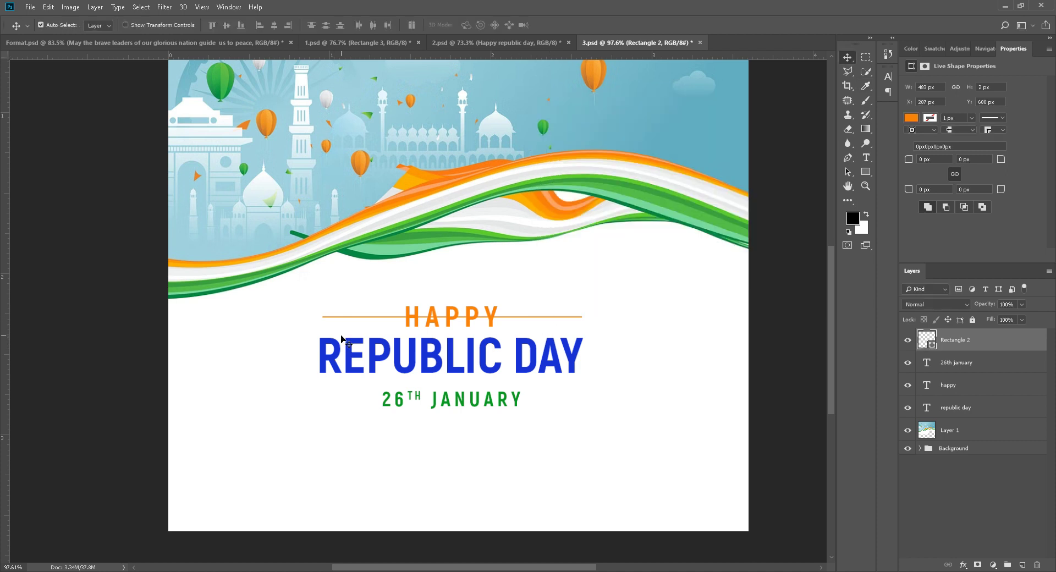
pyautogui.hotkey('ctrl', 't')
pyautogui.moveTo(322, 317); pyautogui.dragTo(320, 317)
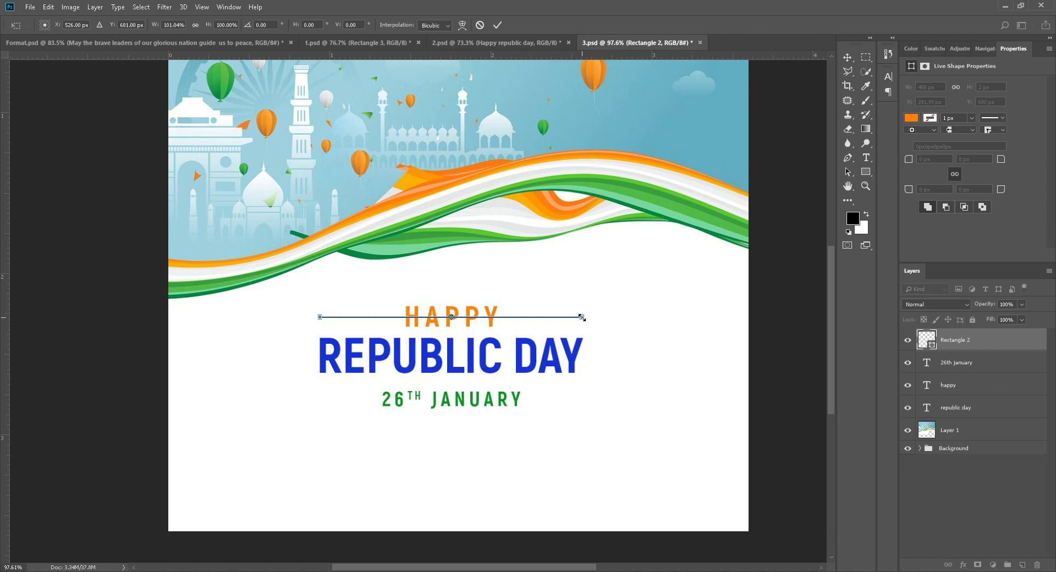
pyautogui.click(498, 25)
# Copy the orange line down to 26TH JANUARY and recolour the copy green.
pyautogui.moveTo(523, 322); pyautogui.dragTo(536, 403)
pyautogui.hotkey('ctrl', 'z')
pyautogui.moveTo(516, 321); pyautogui.dragTo(523, 405)
pyautogui.doubleClick(931, 342)
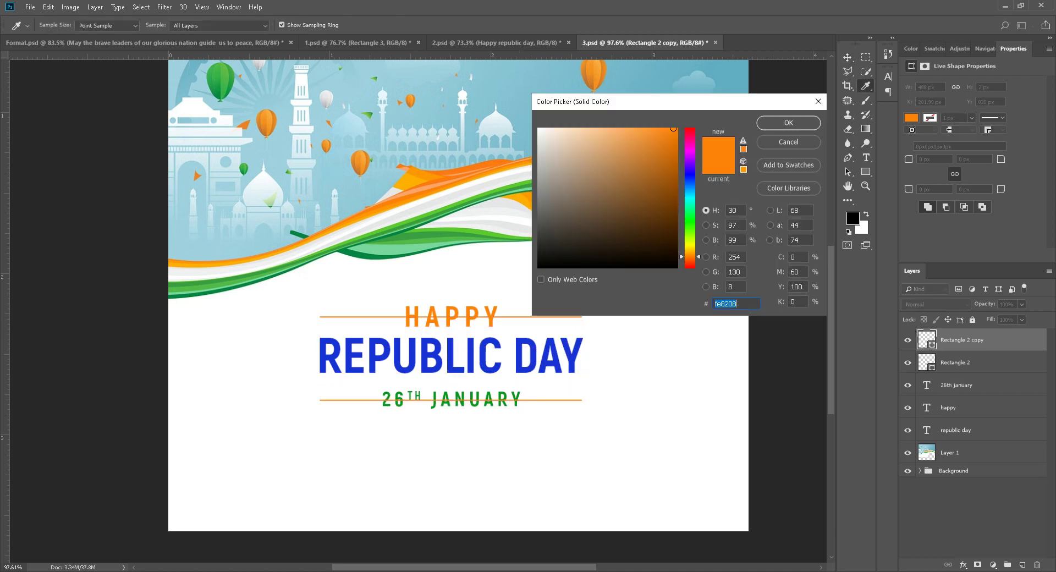
pyautogui.click(464, 392)
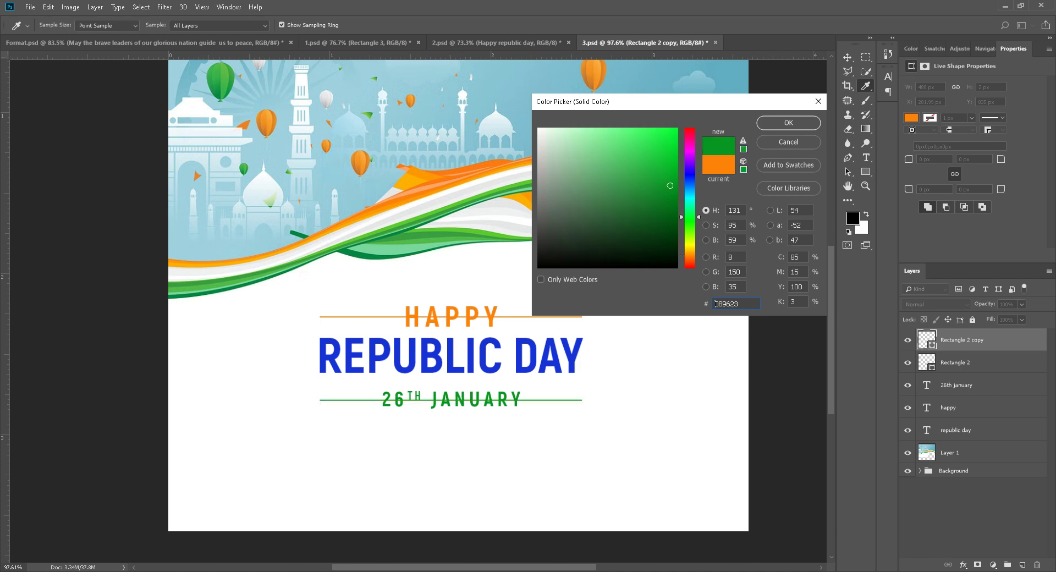
pyautogui.click(789, 123)
pyautogui.click(956, 363)
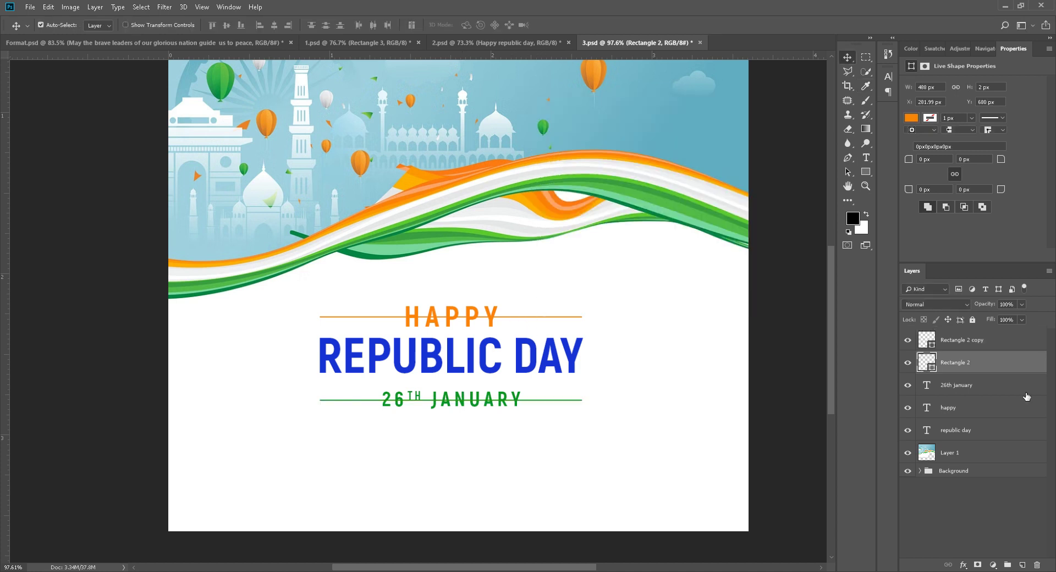
# Mask out the orange Rectangle 2 line behind the HAPPY heading.
pyautogui.click(977, 565)
pyautogui.press('m')
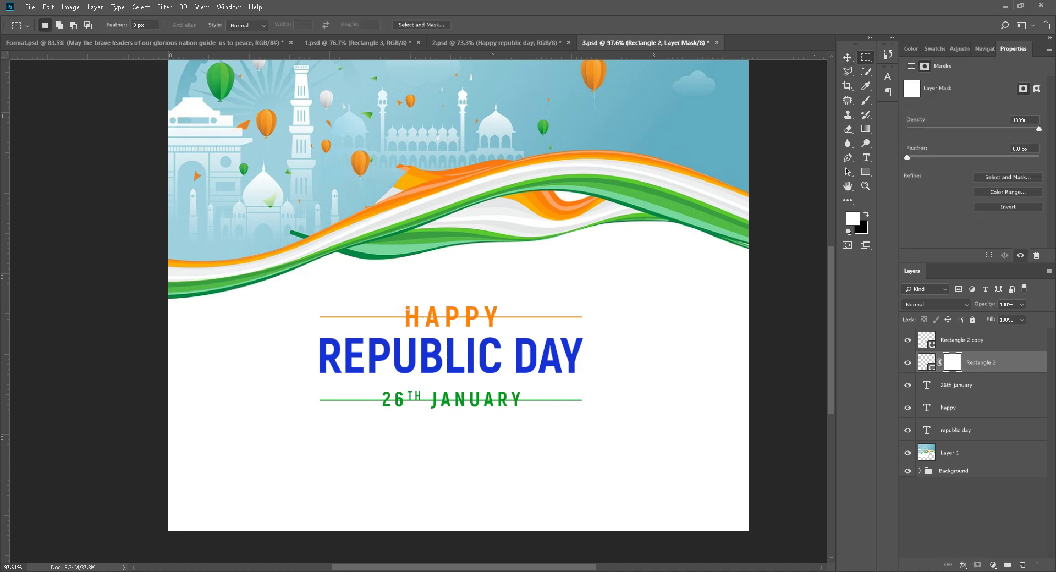
pyautogui.moveTo(400, 311); pyautogui.dragTo(501, 325)
pyautogui.press('Delete')
pyautogui.hotkey('ctrl', 'd')
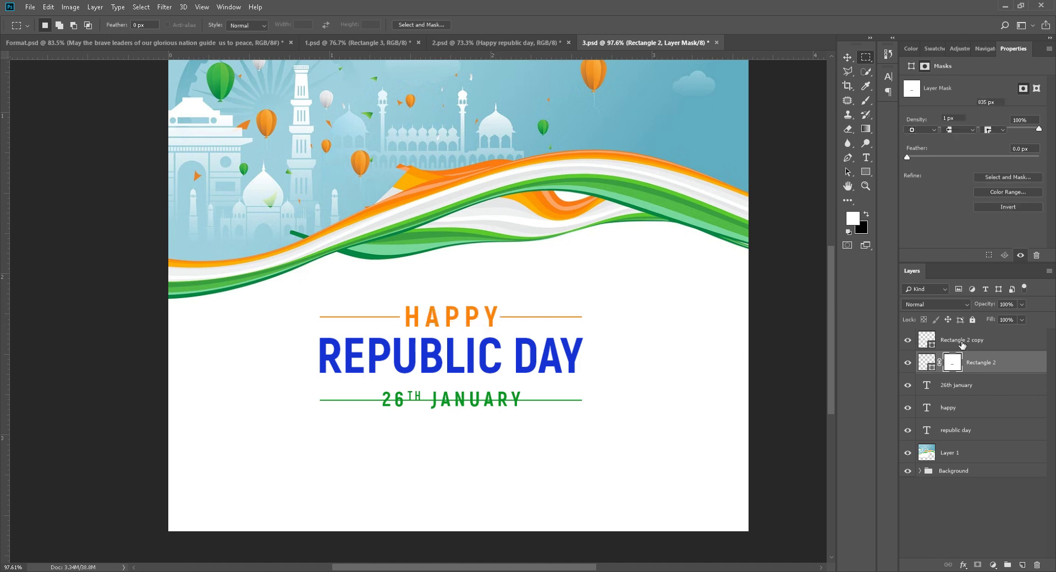
# Mask the green Rectangle 2 copy line so it breaks around 26TH JANUARY.
pyautogui.click(963, 341)
pyautogui.click(977, 565)
pyautogui.moveTo(379, 397); pyautogui.dragTo(524, 407)
pyautogui.click(523, 409)
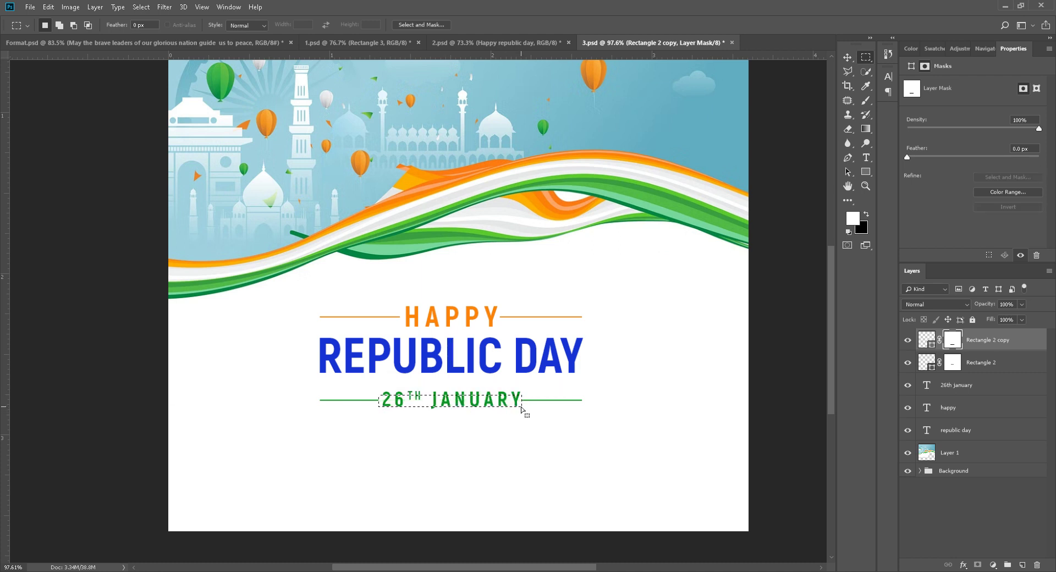
pyautogui.press('Delete')
pyautogui.hotkey('ctrl', 'd')
# Nudge the date and green line up, and HAPPY with its orange line slightly down.
pyautogui.press('v')
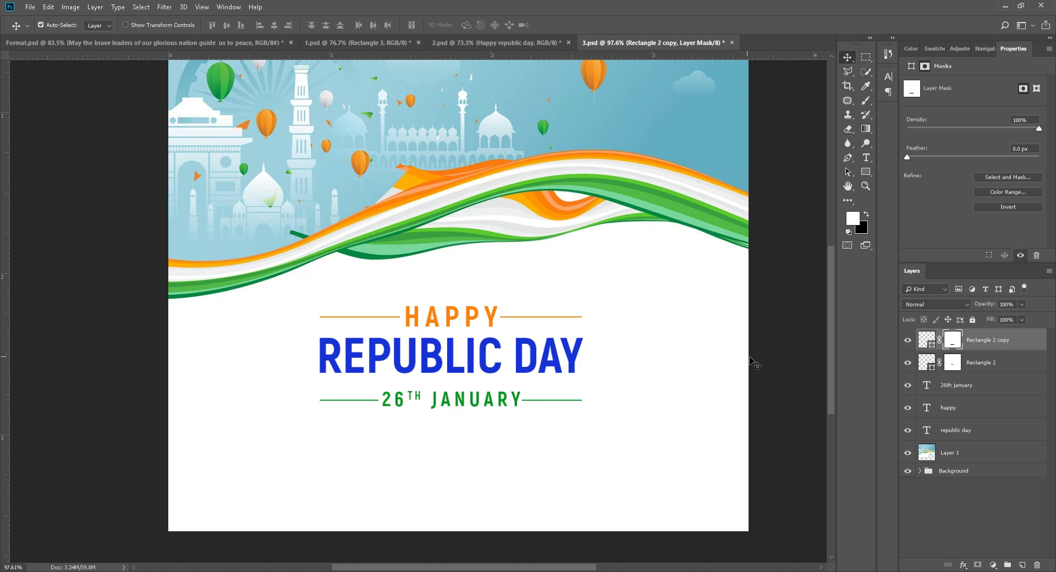
pyautogui.press('ctrl')
pyautogui.keyDown('ctrl'); pyautogui.click(967, 387); pyautogui.keyUp('ctrl')
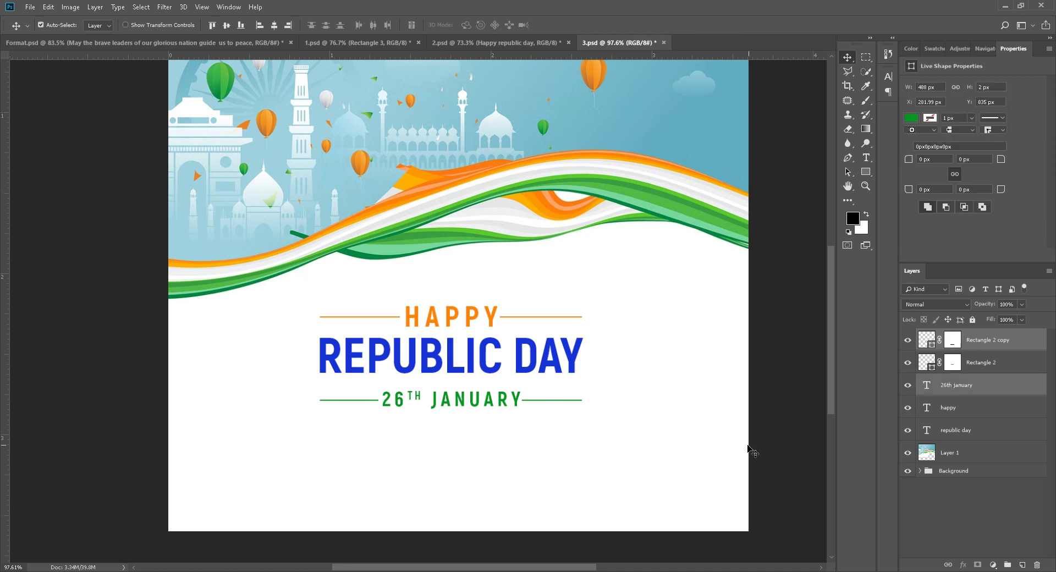
pyautogui.press('Up')
pyautogui.press('Up')
pyautogui.press('Up')
pyautogui.press('Up')
pyautogui.press('Up')
pyautogui.press('Up')
pyautogui.press('Up')
pyautogui.press('Up')
pyautogui.press('Up')
pyautogui.press('Up')
pyautogui.hotkey('alt', '[')
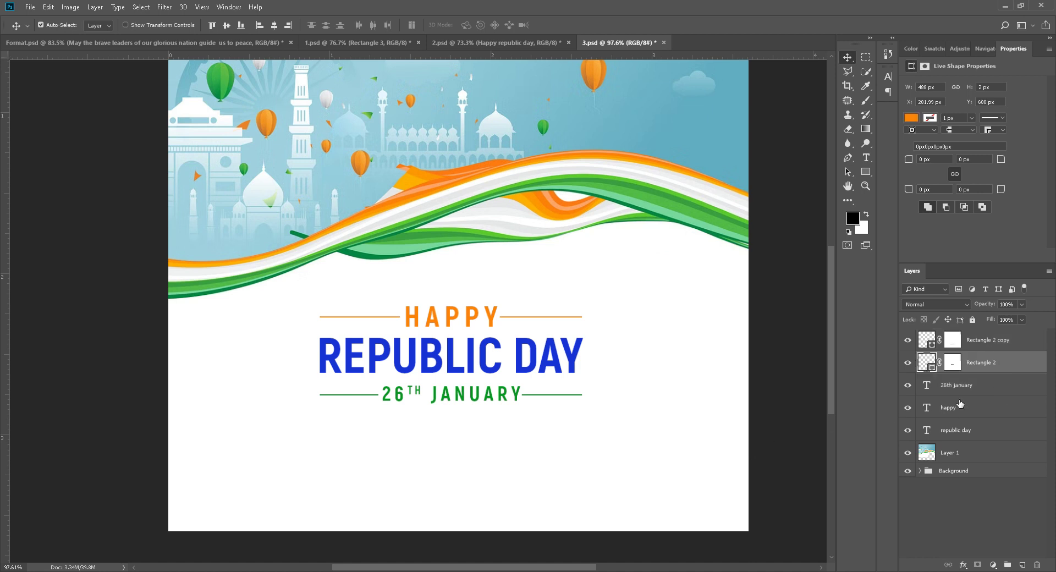
pyautogui.press('Down')
pyautogui.press('Down')
pyautogui.press('Down')
pyautogui.press('Down')
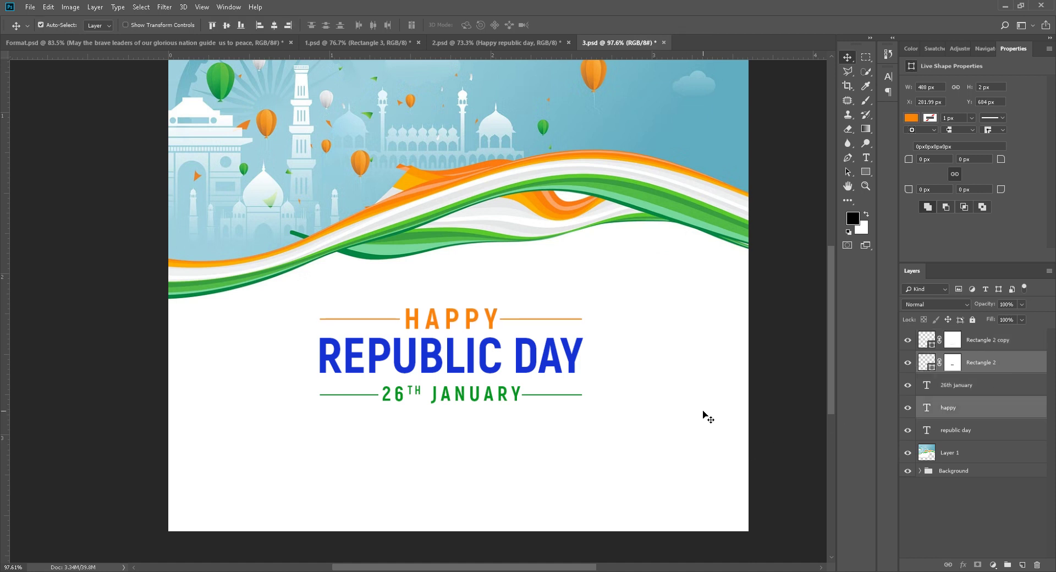
pyautogui.click(968, 433)
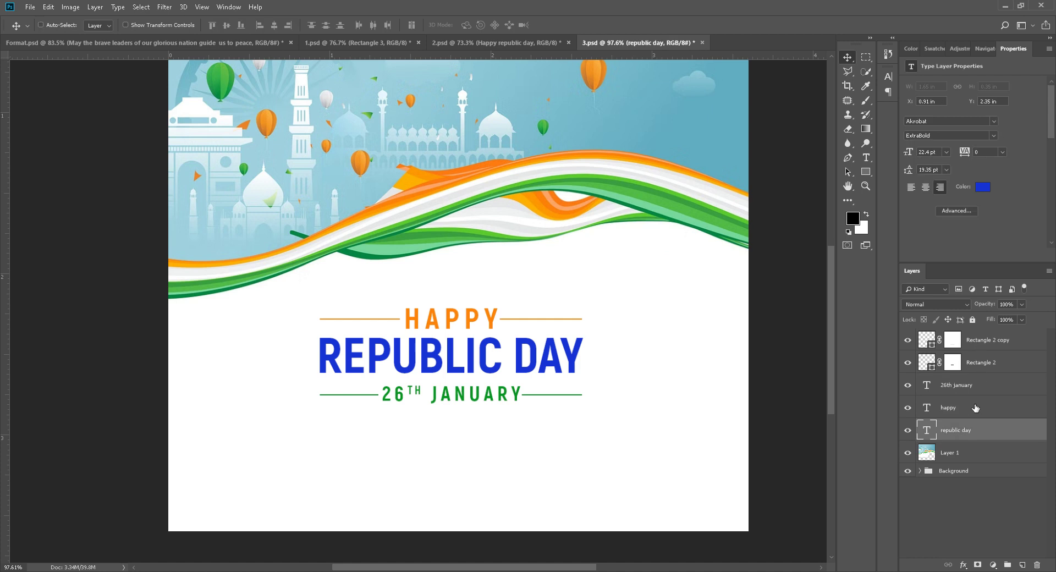
# Group the heading text and both rule layers as 'happy republic day text'.
pyautogui.keyDown('ctrl'); pyautogui.click(983, 344); pyautogui.keyUp('ctrl')
pyautogui.keyDown('shift'); pyautogui.click(983, 344); pyautogui.keyUp('shift')
pyautogui.hotkey('ctrl', 'g')
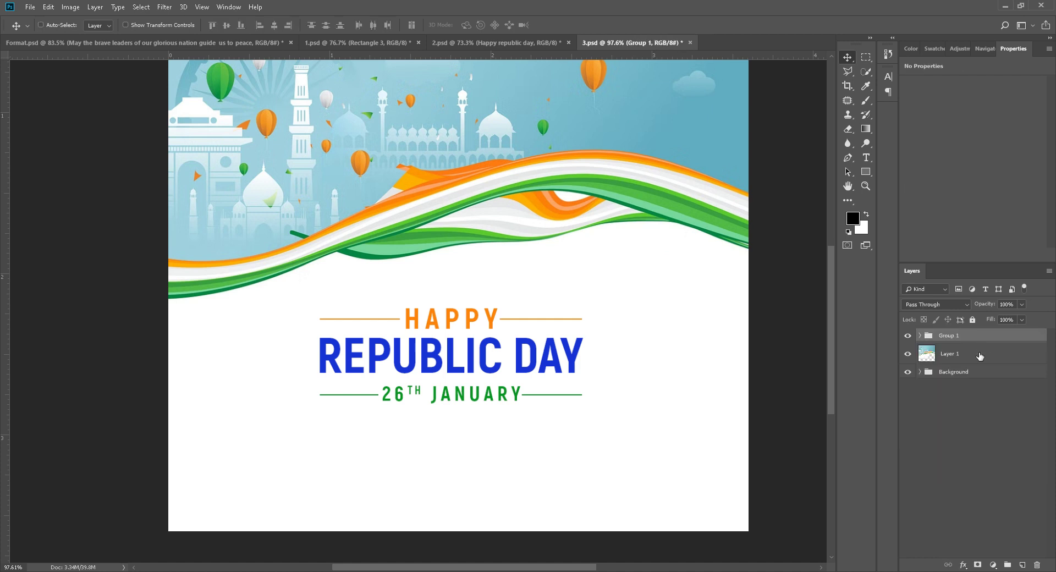
pyautogui.doubleClick(947, 336)
pyautogui.press('BackSpace')
pyautogui.write('أسحجة')
pyautogui.write('لامة الشعبي')
pyautogui.press('Return')
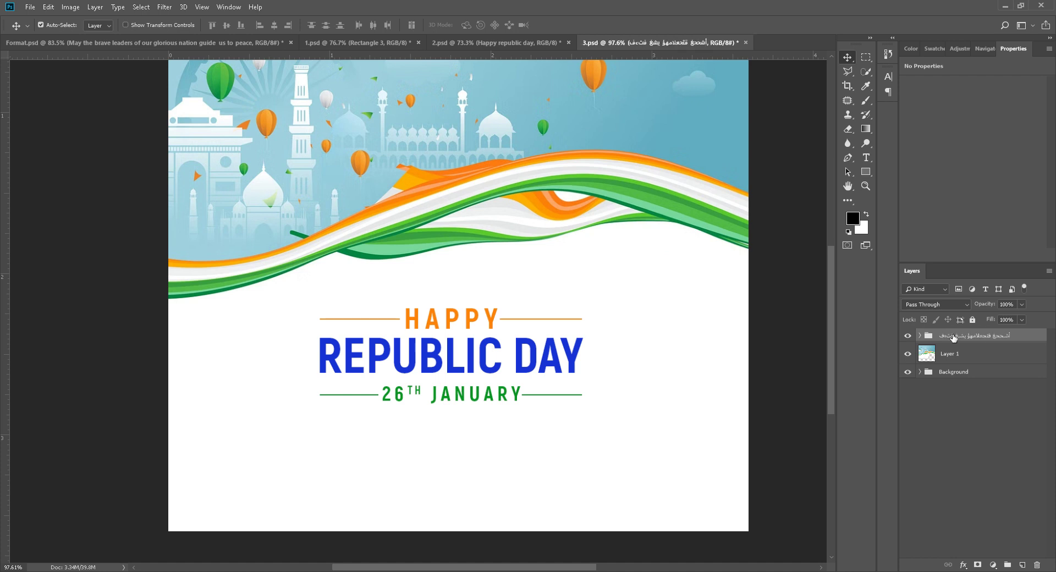
pyautogui.doubleClick(954, 336)
pyautogui.write('happy republic')
pyautogui.write(' day text')
pyautogui.press('Return')
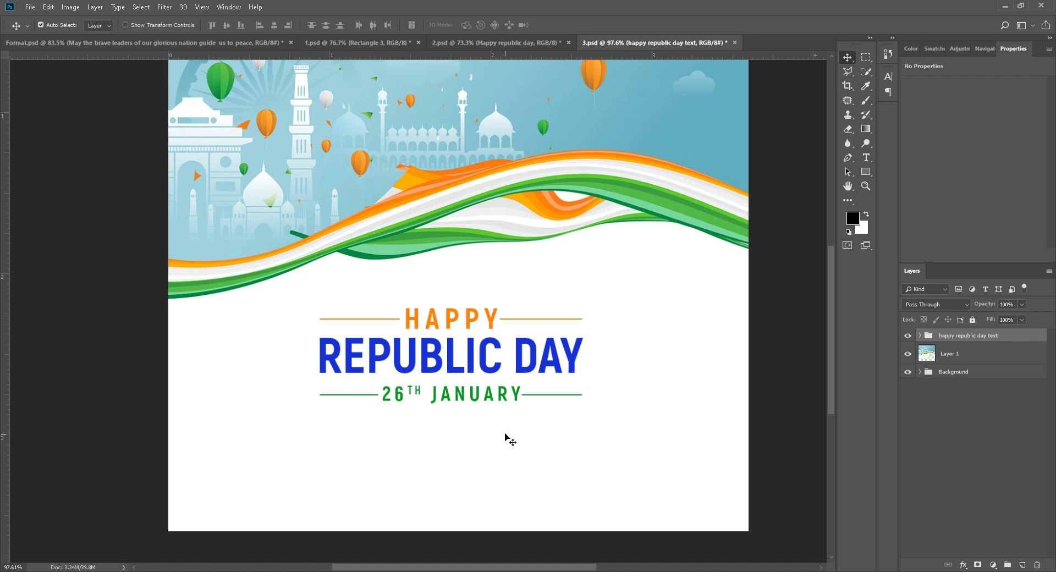
# Check the group's layers and shift the heading group slightly right.
pyautogui.click(487, 362)
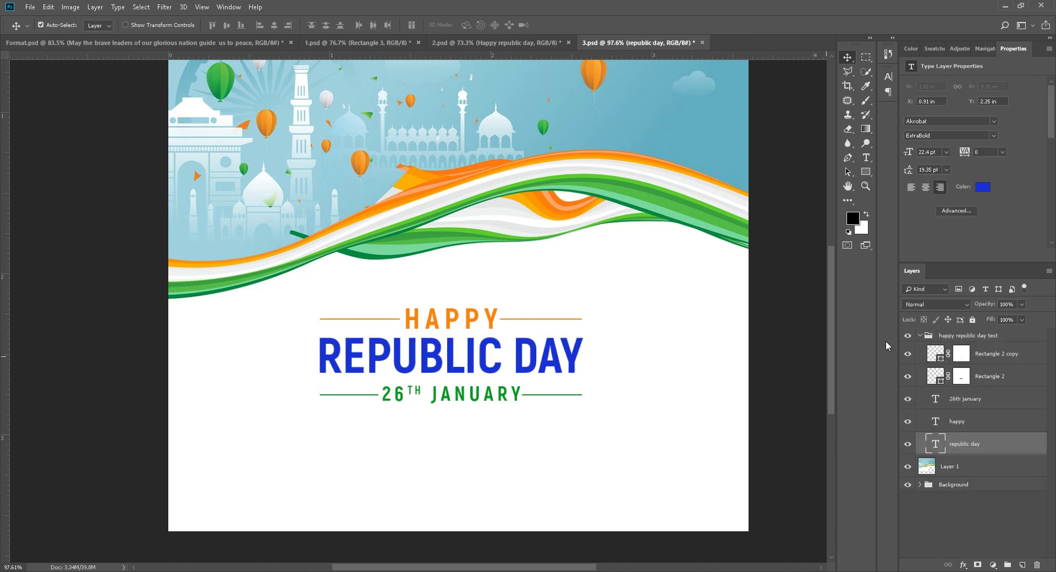
pyautogui.click(925, 336)
pyautogui.click(919, 336)
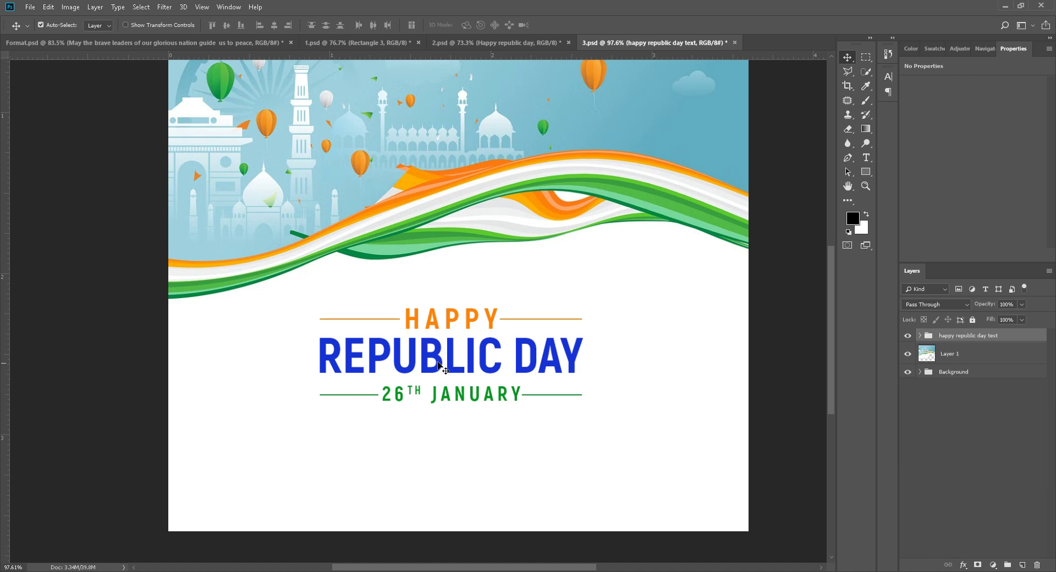
pyautogui.moveTo(437, 359); pyautogui.dragTo(438, 358)
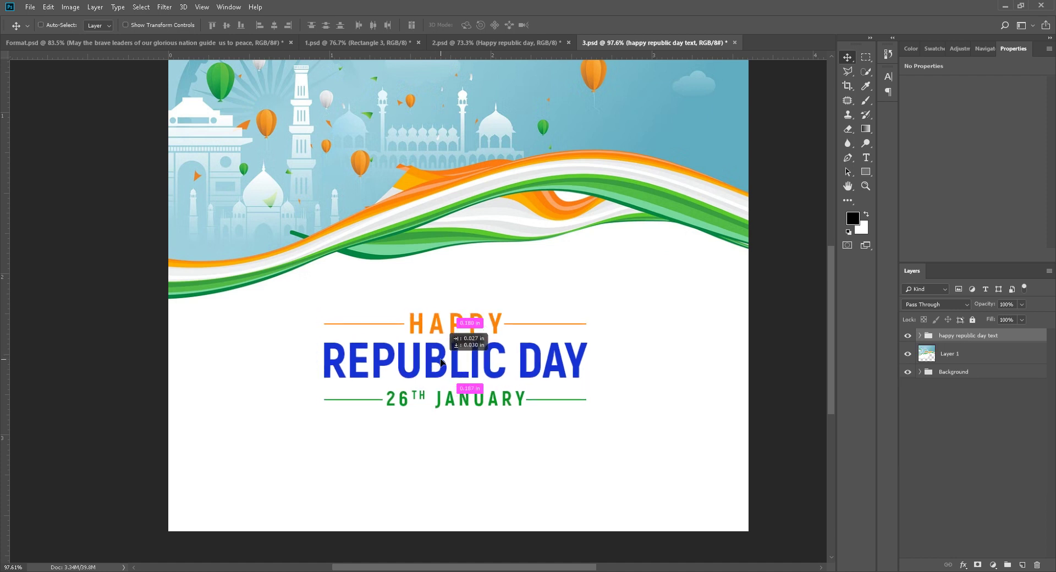
pyautogui.keyDown('ctrl'); pyautogui.click(453, 292); pyautogui.keyUp('ctrl')
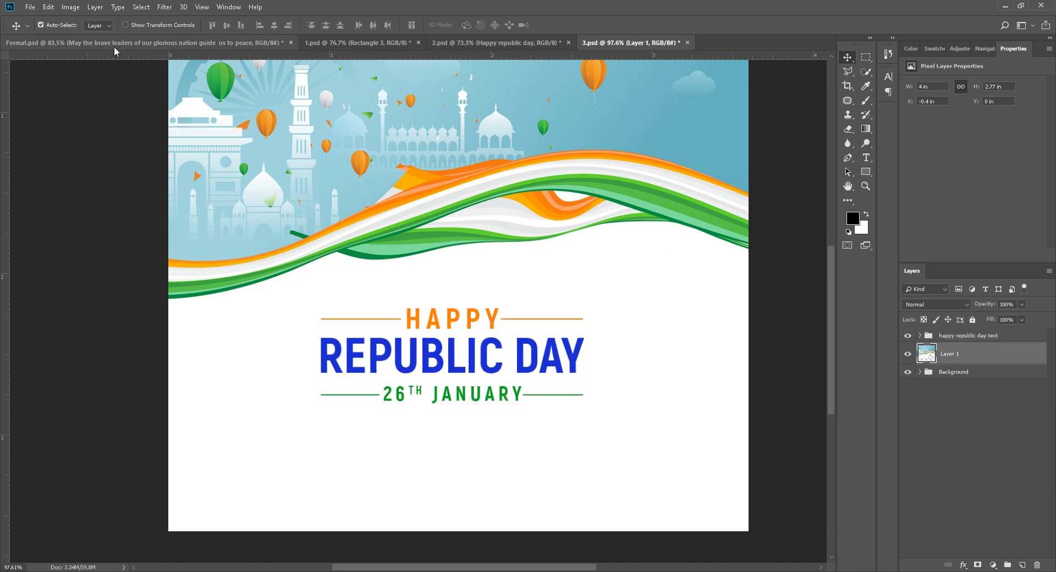
# Copy the wish paragraph text from the Format.psd document.
pyautogui.click(113, 43)
pyautogui.doubleClick(343, 354)
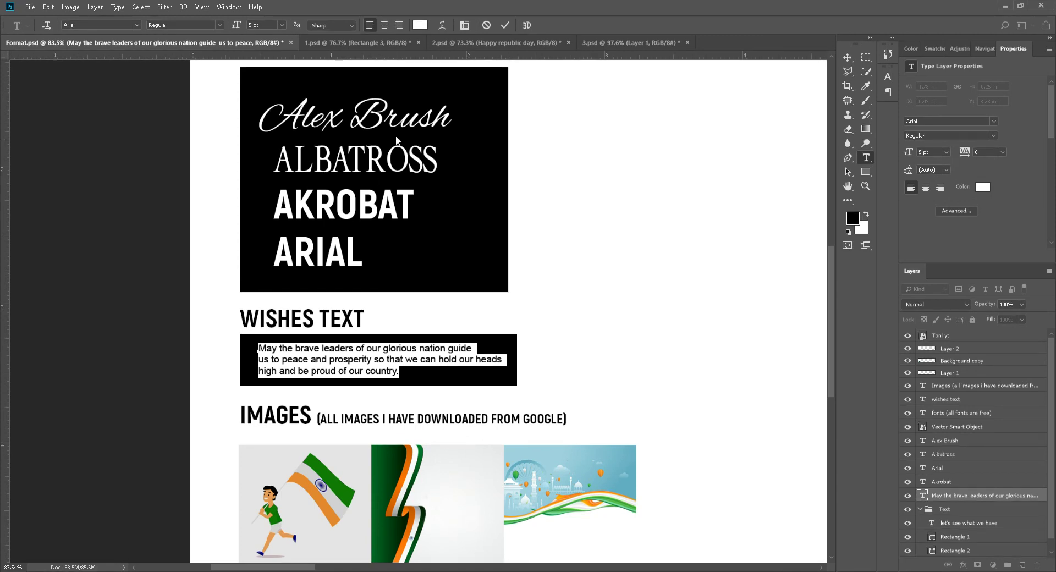
pyautogui.click(502, 28)
# Paste the wish paragraph onto poster 3 in centred 404040 dark grey.
pyautogui.click(605, 47)
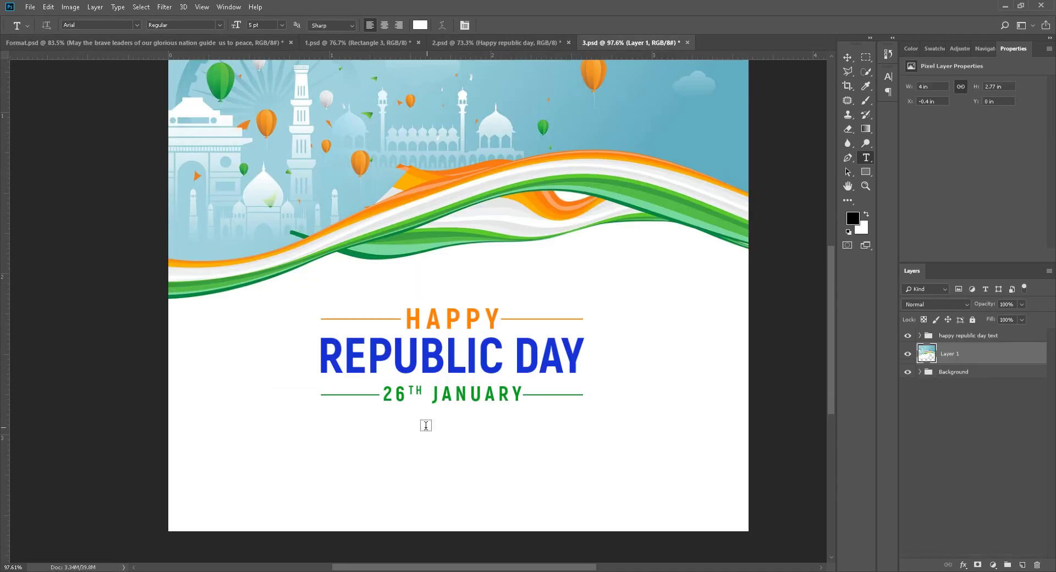
pyautogui.click(395, 450)
pyautogui.hotkey('ctrl', 'v')
pyautogui.hotkey('ctrl', 'a')
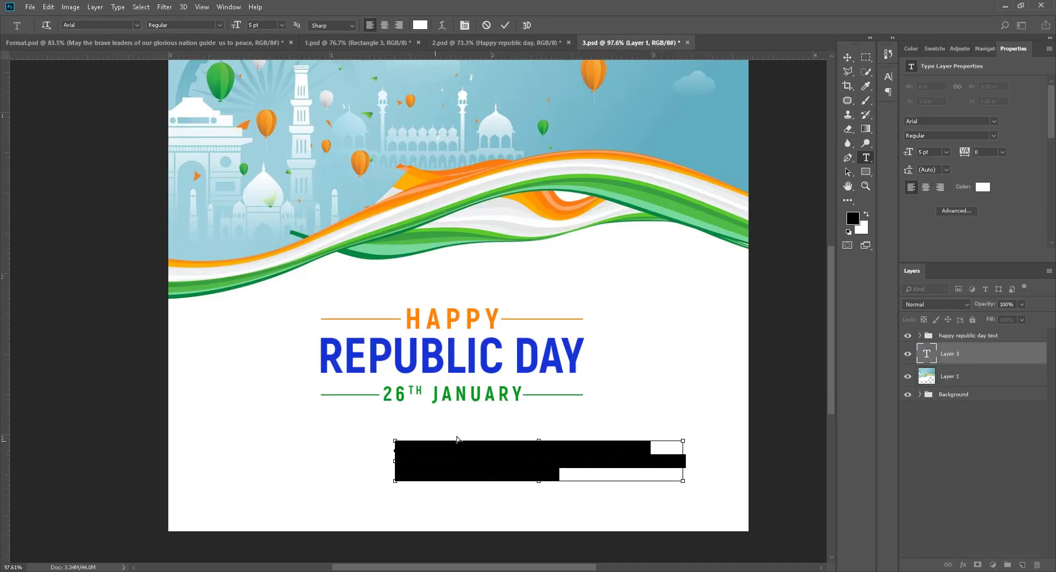
pyautogui.click(420, 25)
pyautogui.click(540, 233)
pyautogui.moveTo(539, 234); pyautogui.dragTo(539, 233)
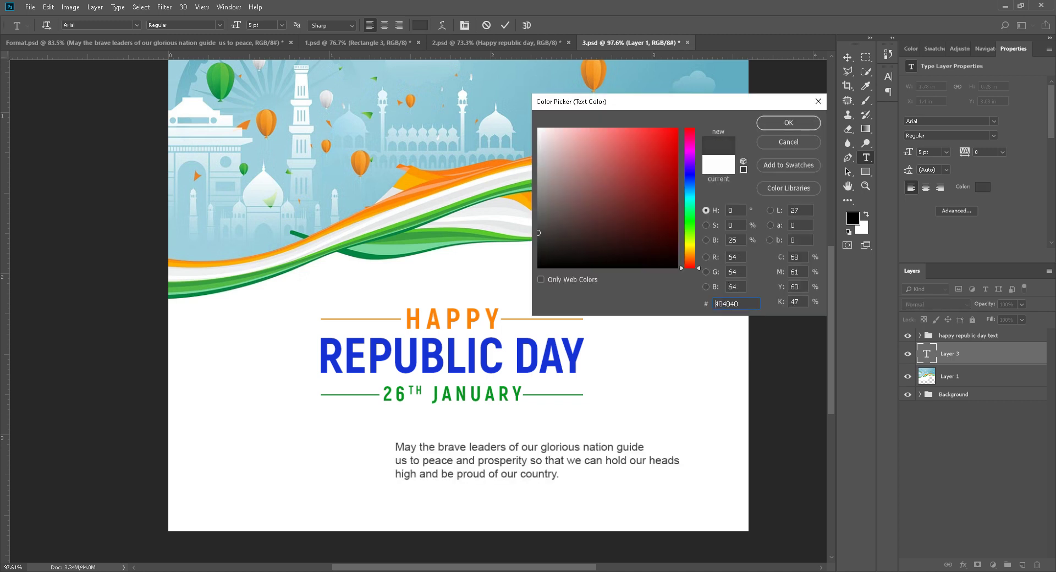
pyautogui.click(788, 123)
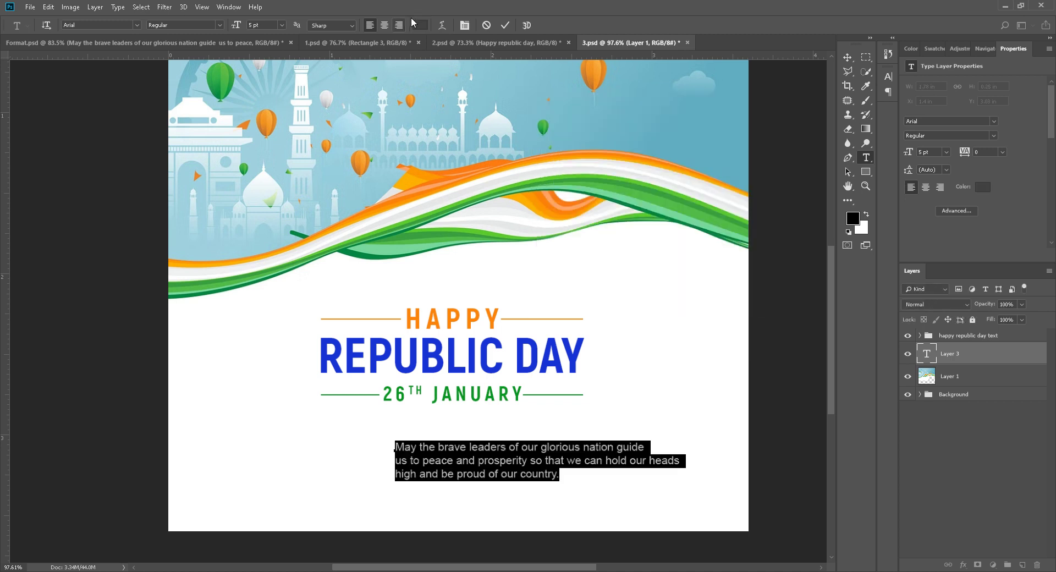
pyautogui.click(385, 24)
pyautogui.click(505, 23)
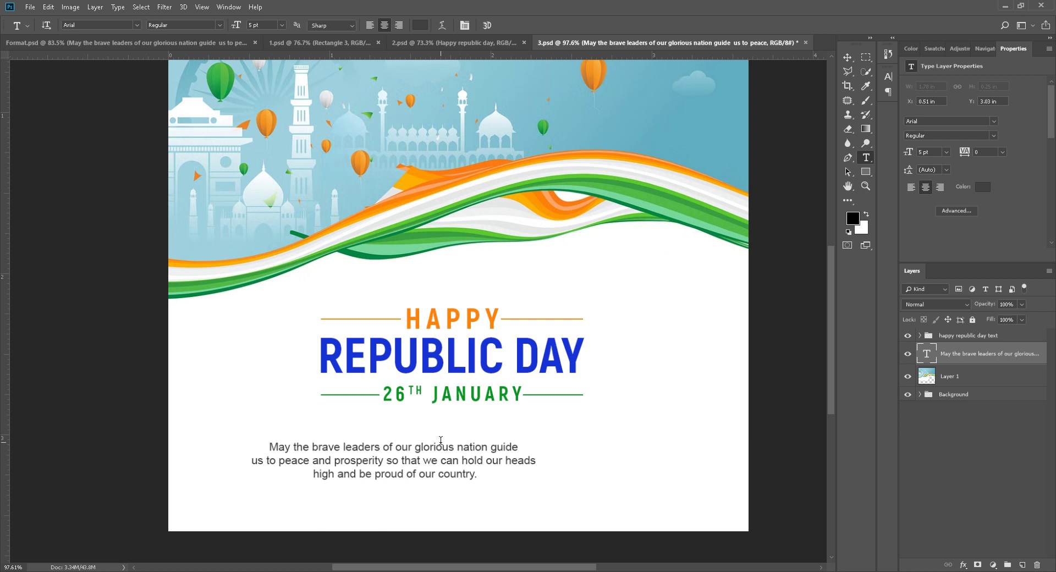
# Move the paragraph up under the heading and into the 'happy republic day text' group.
pyautogui.press('v')
pyautogui.moveTo(436, 455); pyautogui.dragTo(488, 430)
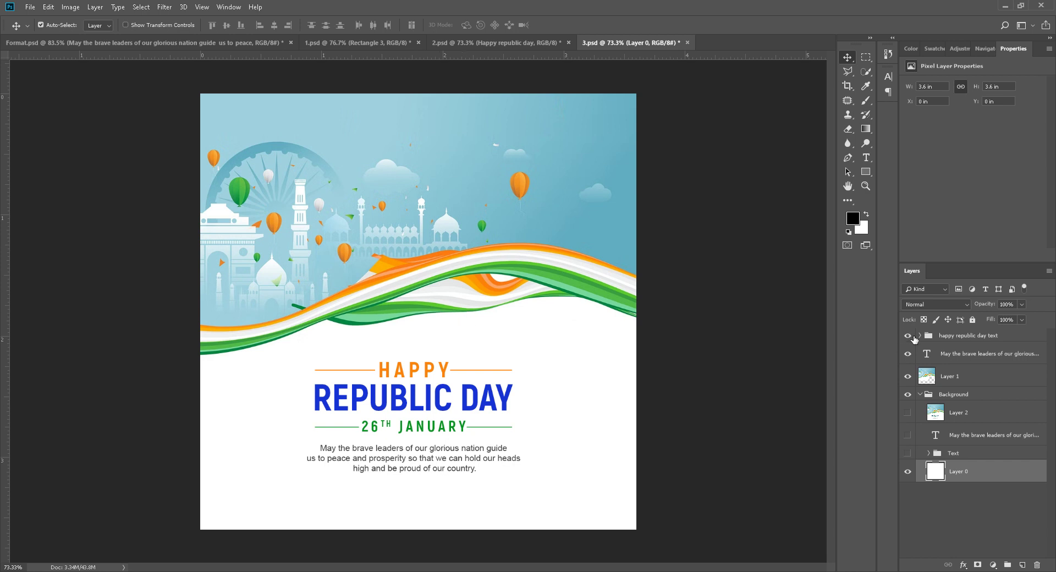
pyautogui.moveTo(956, 355); pyautogui.dragTo(930, 337)
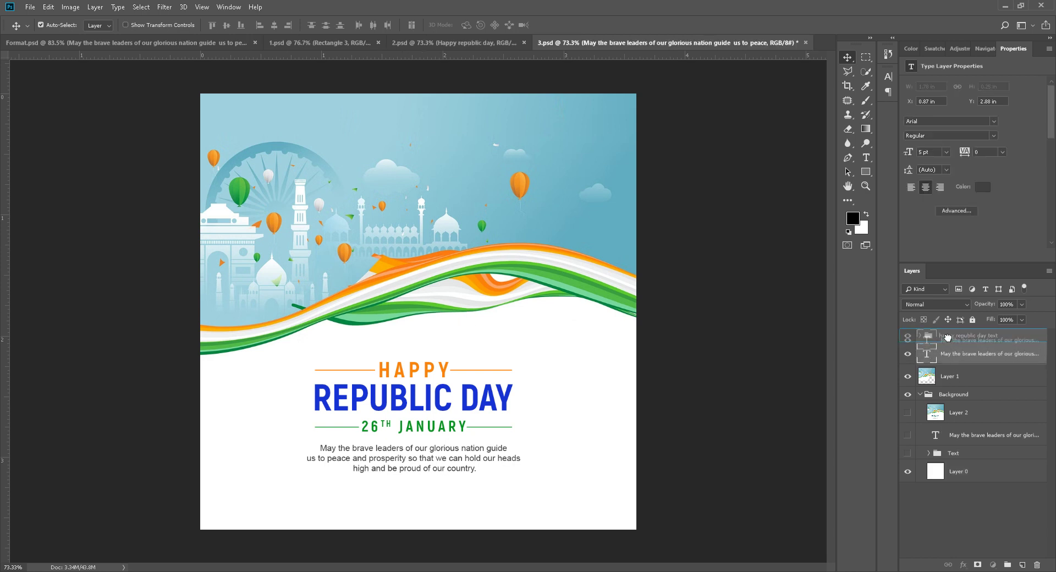
pyautogui.click(933, 373)
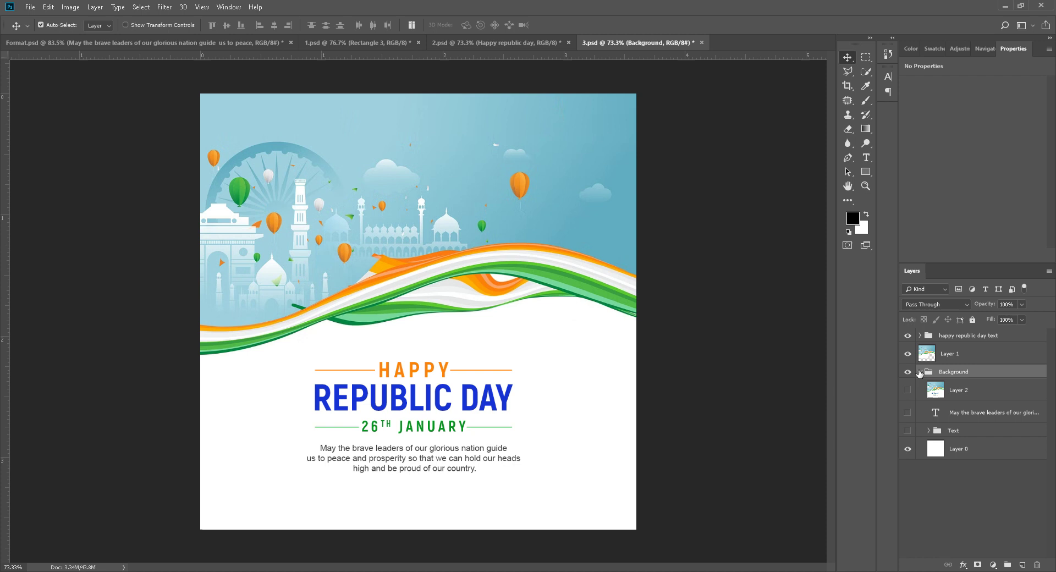
pyautogui.click(919, 372)
pyautogui.click(907, 335)
pyautogui.click(908, 335)
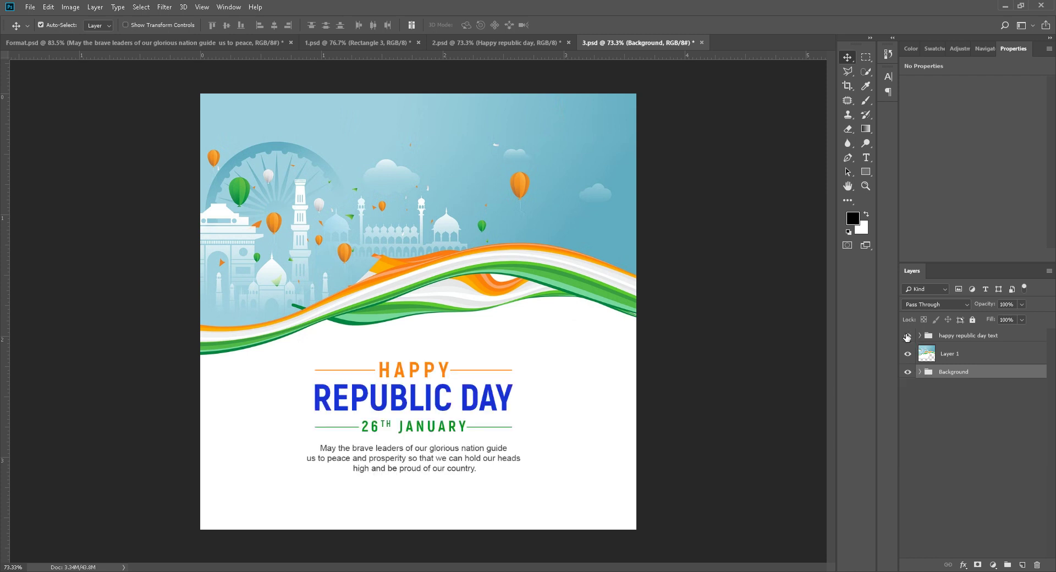
pyautogui.click(480, 42)
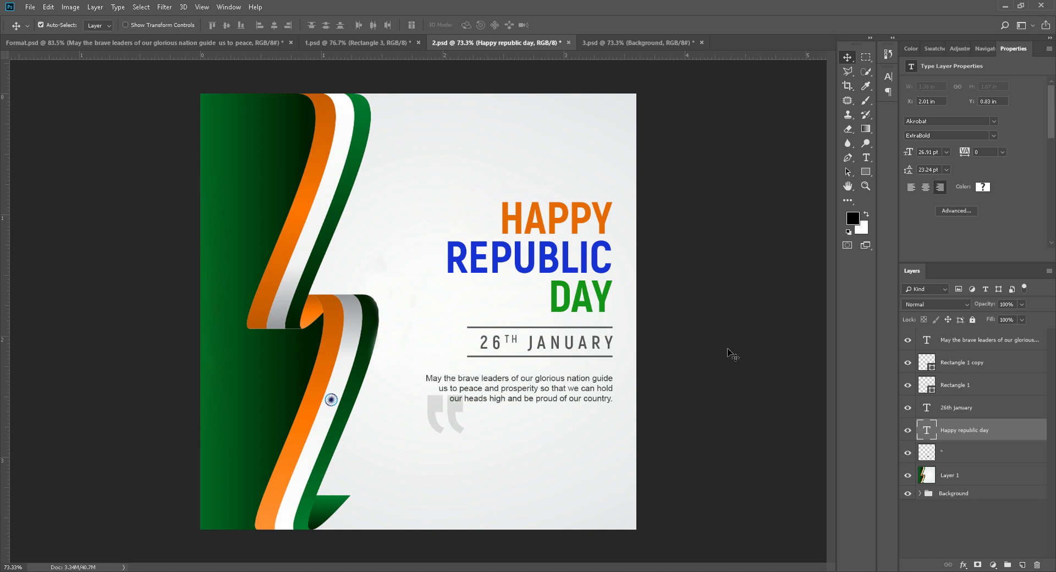
# Group poster 2's six text, rule and quote layers into Group 2.
pyautogui.click(973, 346)
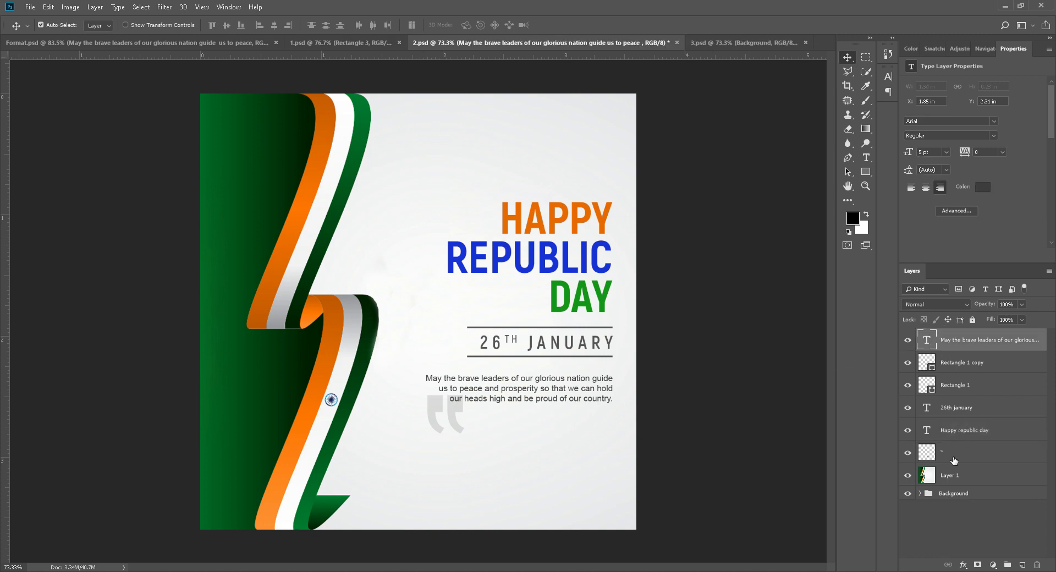
pyautogui.keyDown('shift'); pyautogui.click(953, 453); pyautogui.keyUp('shift')
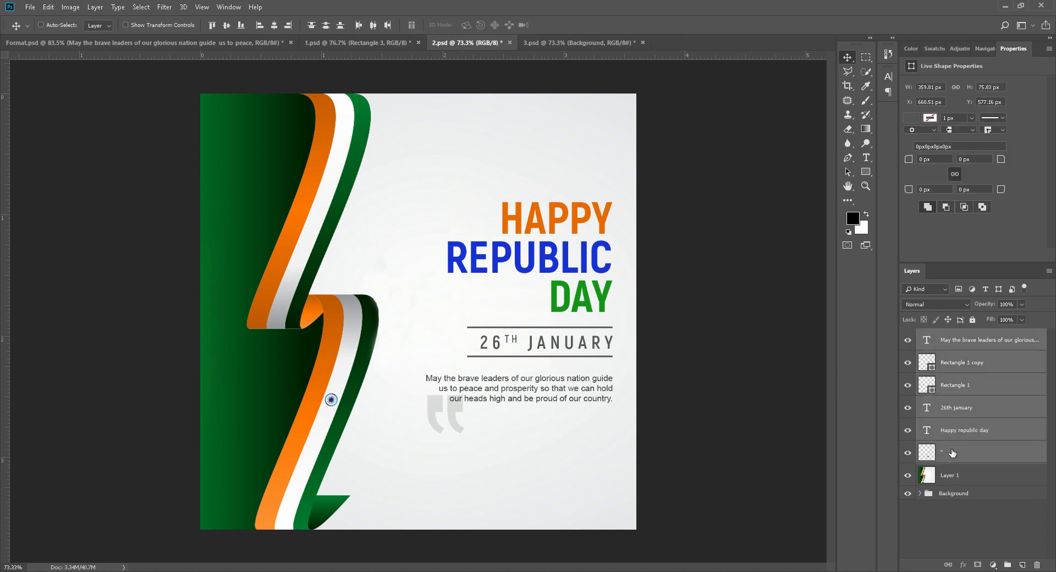
pyautogui.hotkey('ctrl', 'g')
pyautogui.click(909, 335)
pyautogui.click(909, 335)
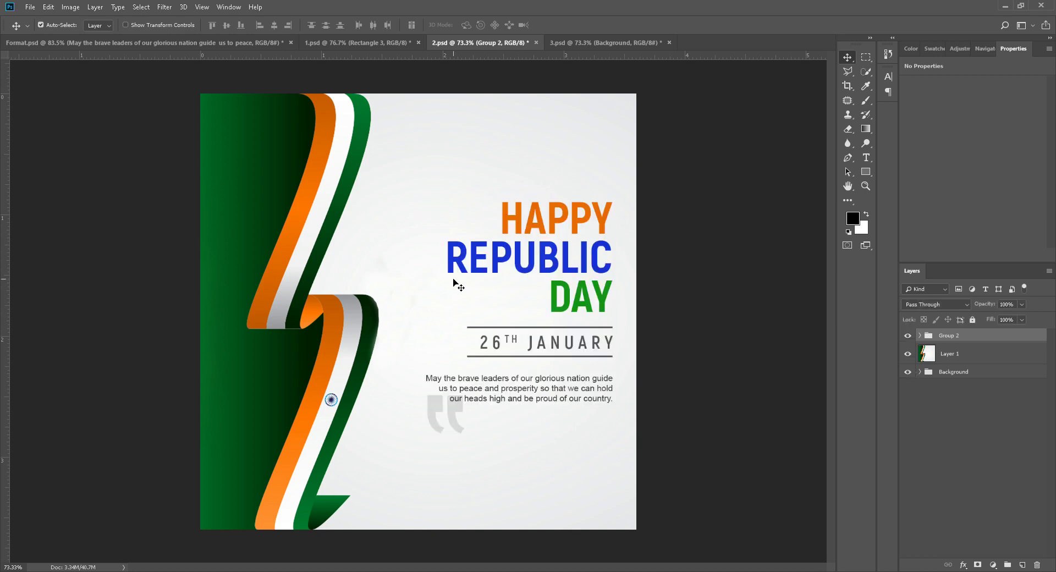
# Group poster 1's text and shape layers into Group 1 and verify it.
pyautogui.click(352, 42)
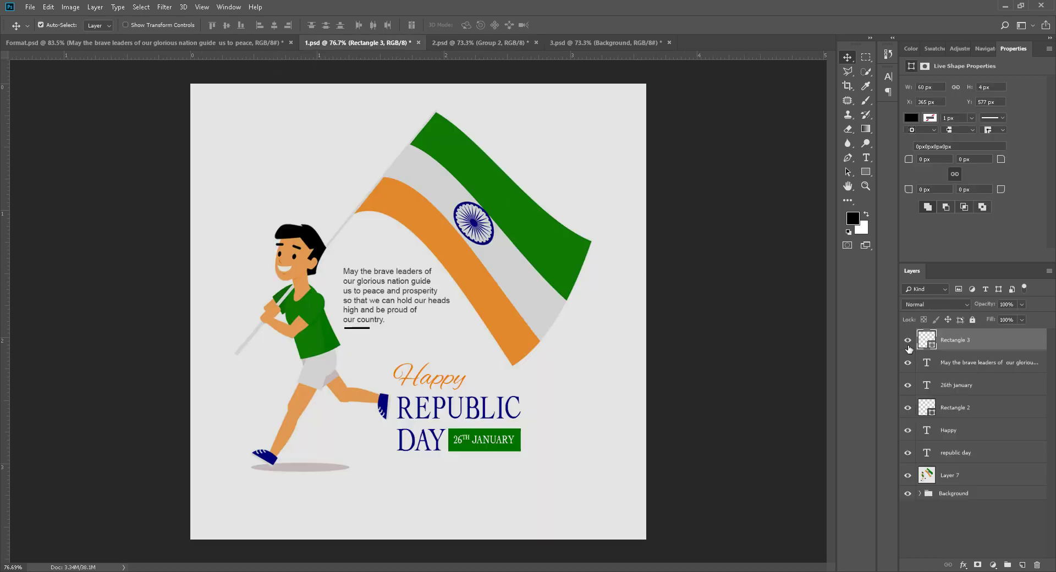
pyautogui.keyDown('shift'); pyautogui.click(967, 461); pyautogui.keyUp('shift')
pyautogui.hotkey('ctrl', 'g')
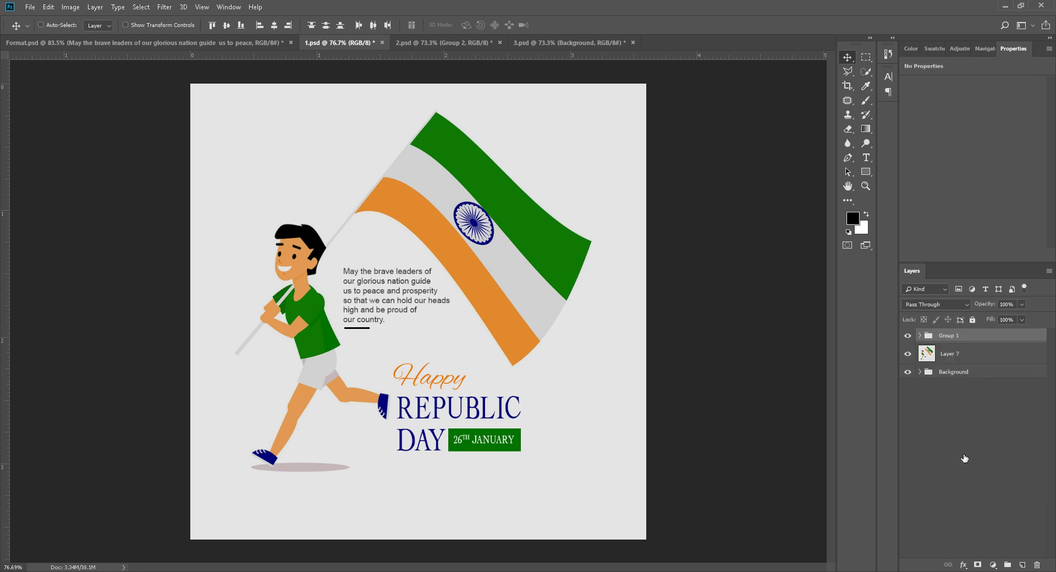
pyautogui.click(909, 336)
pyautogui.click(908, 336)
pyautogui.scroll(3, 366, 137)
# Add a 9 pt text layer reading 'these' near poster 1's top-left.
pyautogui.moveTo(253, 173); pyautogui.dragTo(334, 252)
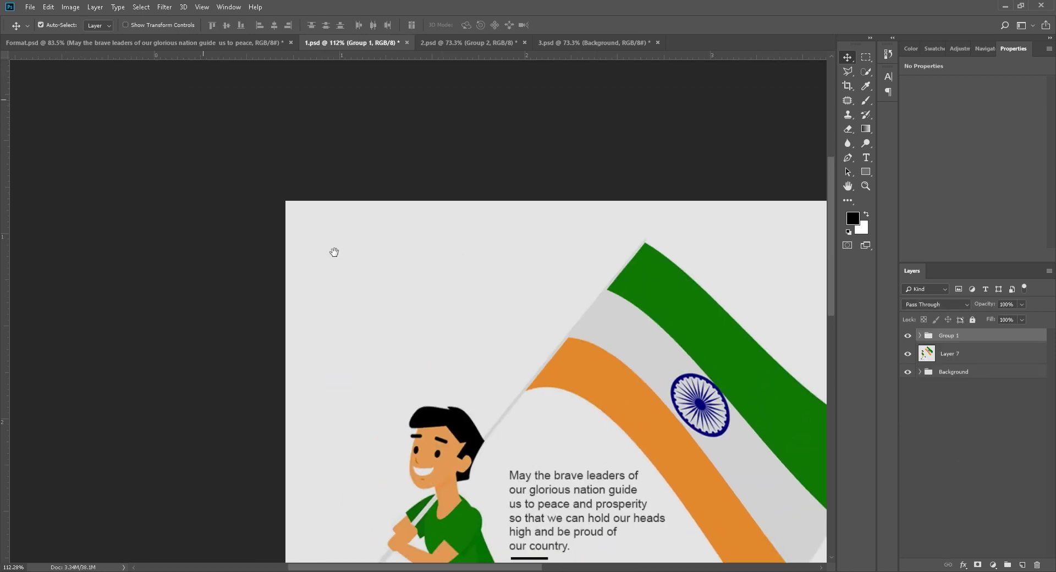
pyautogui.scroll(1, 346, 272)
pyautogui.press('t')
pyautogui.click(345, 269)
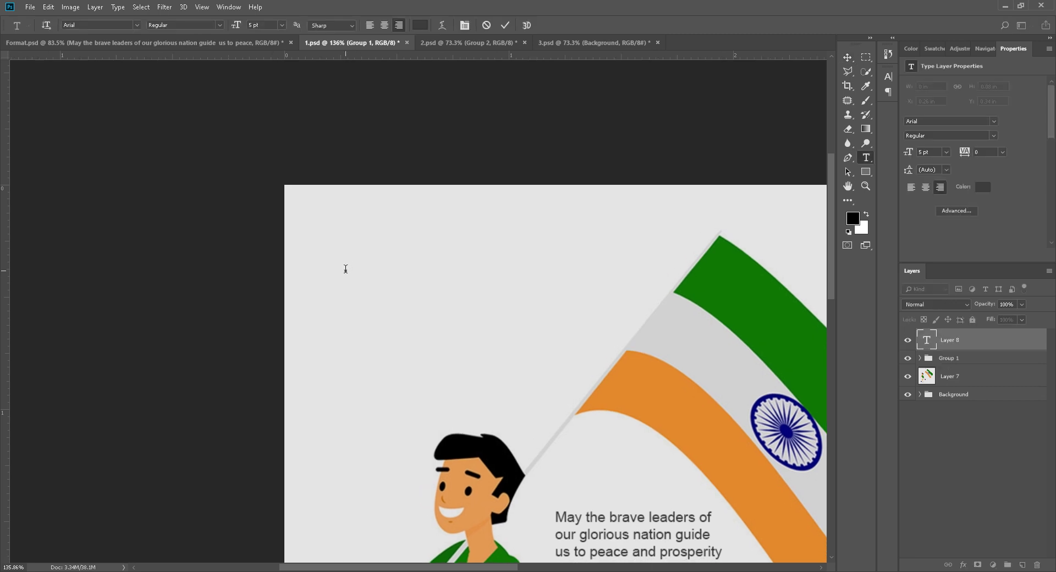
pyautogui.write('these')
pyautogui.hotkey('ctrl', 'a')
pyautogui.hotkey('ctrl', 'shift', '.')
pyautogui.hotkey('ctrl', 'shift', '.')
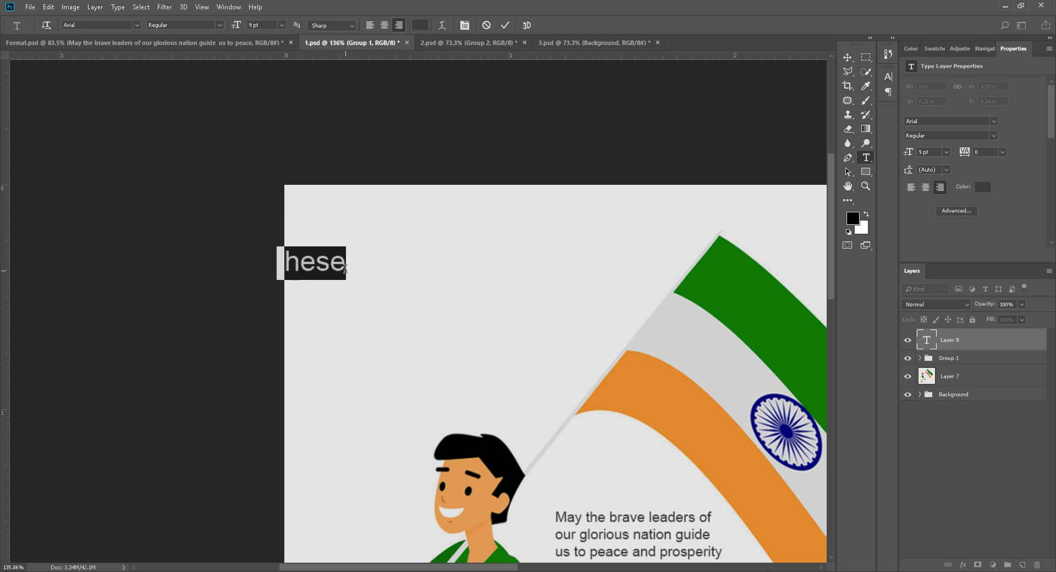
pyautogui.click(505, 25)
pyautogui.press('v')
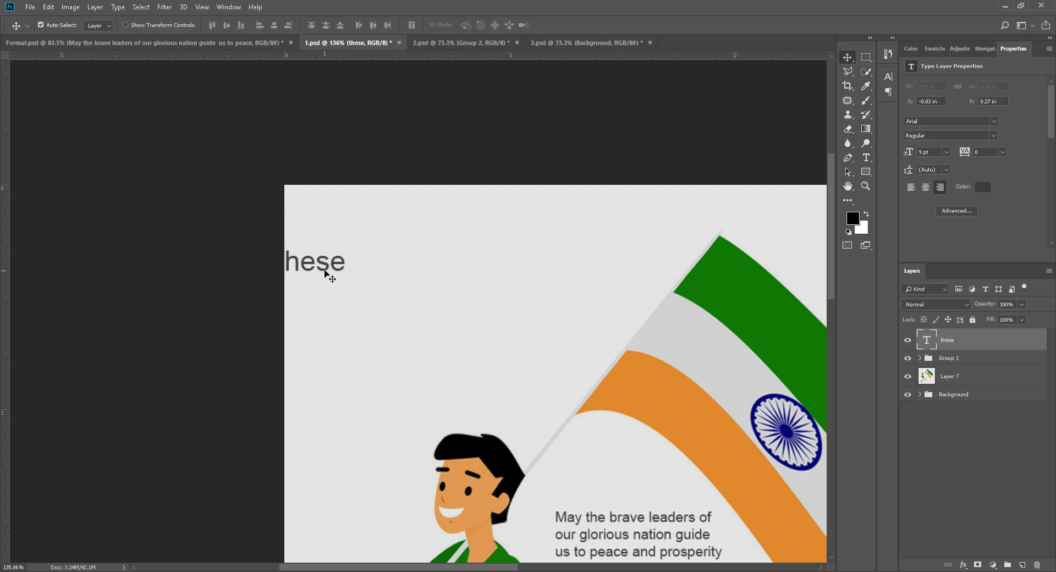
pyautogui.moveTo(328, 275); pyautogui.dragTo(369, 270)
# Make THESE all caps and left-aligned, move it up-left, and resume editing after it.
pyautogui.doubleClick(369, 270)
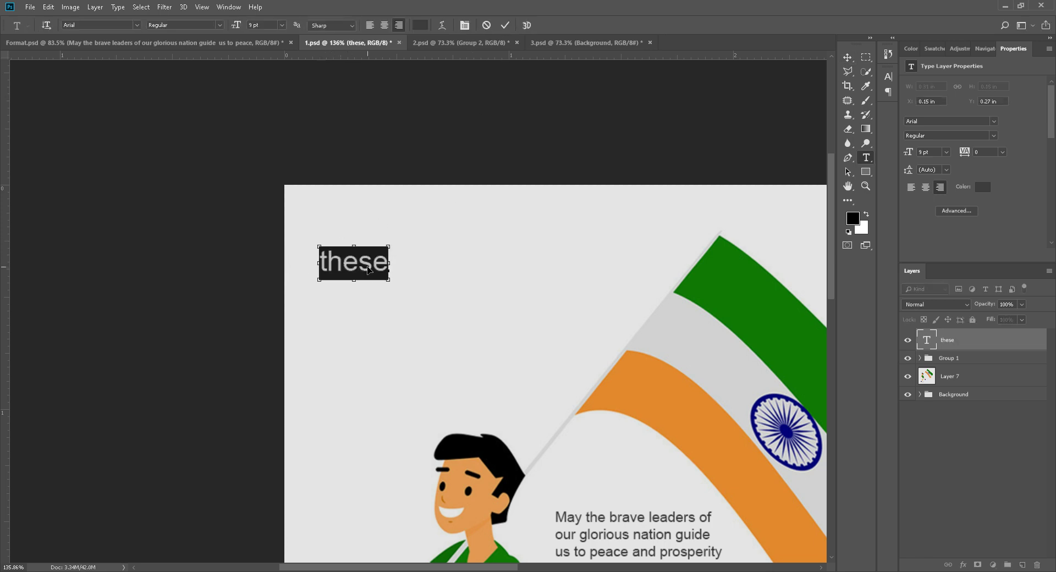
pyautogui.hotkey('ctrl', 't')
pyautogui.click(796, 159)
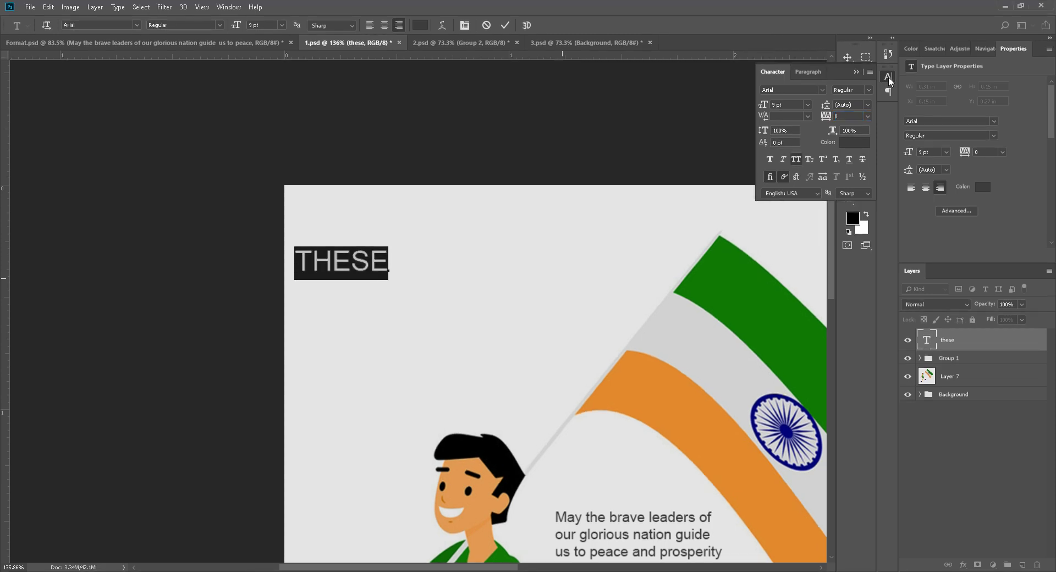
pyautogui.click(889, 78)
pyautogui.click(369, 25)
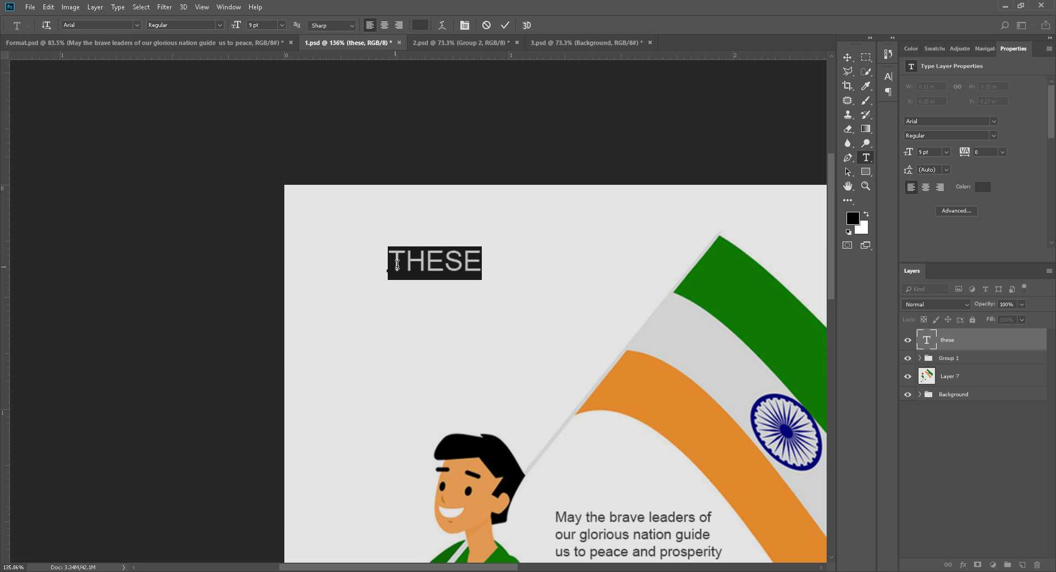
pyautogui.click(495, 83)
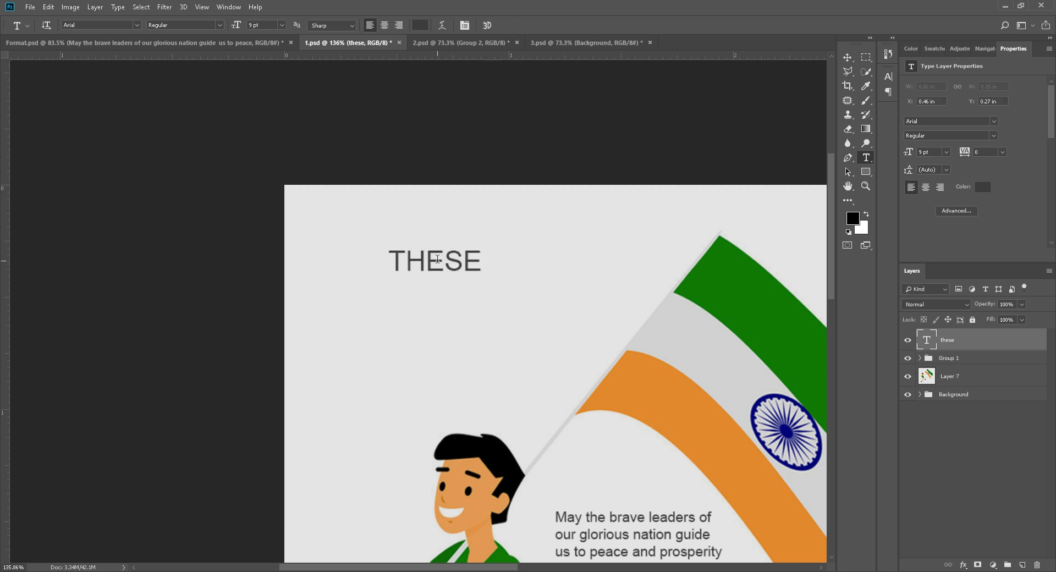
pyautogui.press('v')
pyautogui.moveTo(441, 262); pyautogui.dragTo(354, 252)
pyautogui.press('t')
pyautogui.doubleClick(352, 248)
pyautogui.press('Right')
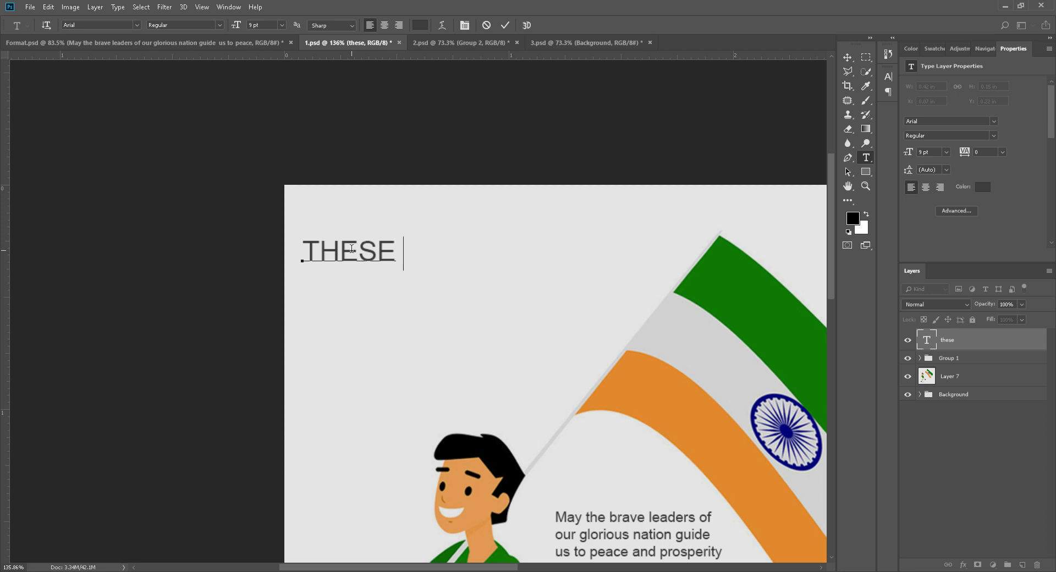
# Type the 'text ideas you can use in your posts…' message, then overwrite it with 'AND ADD TAHT'.
pyautogui.write('text ideasyou ')
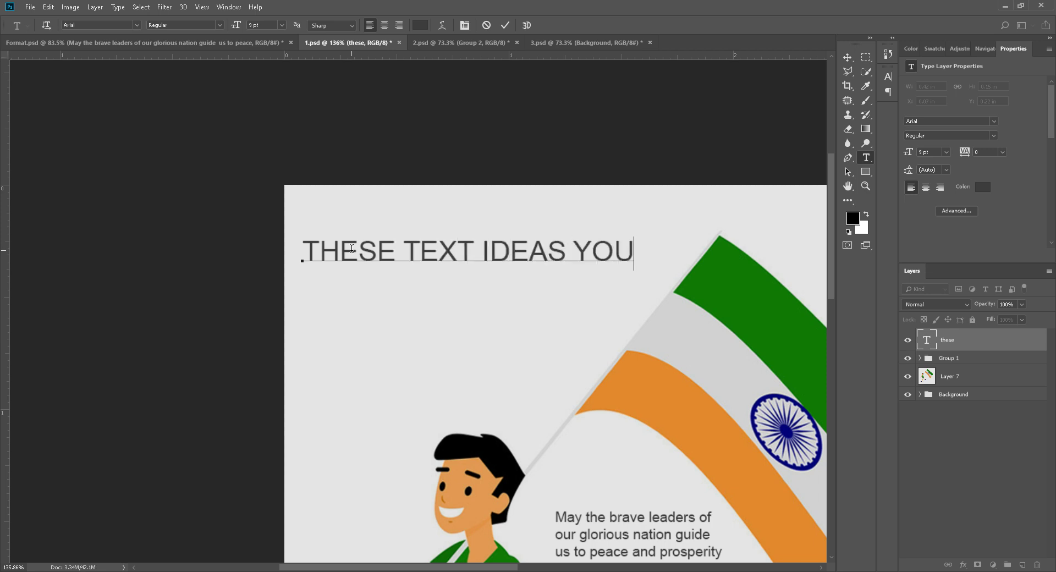
pyautogui.write('can')
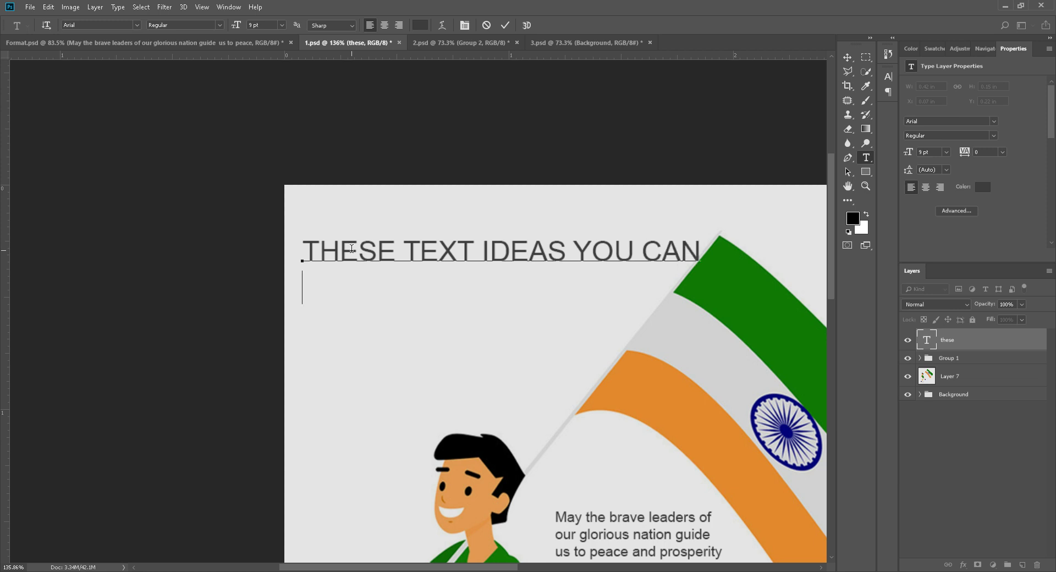
pyautogui.write('use ')
pyautogui.write('in ')
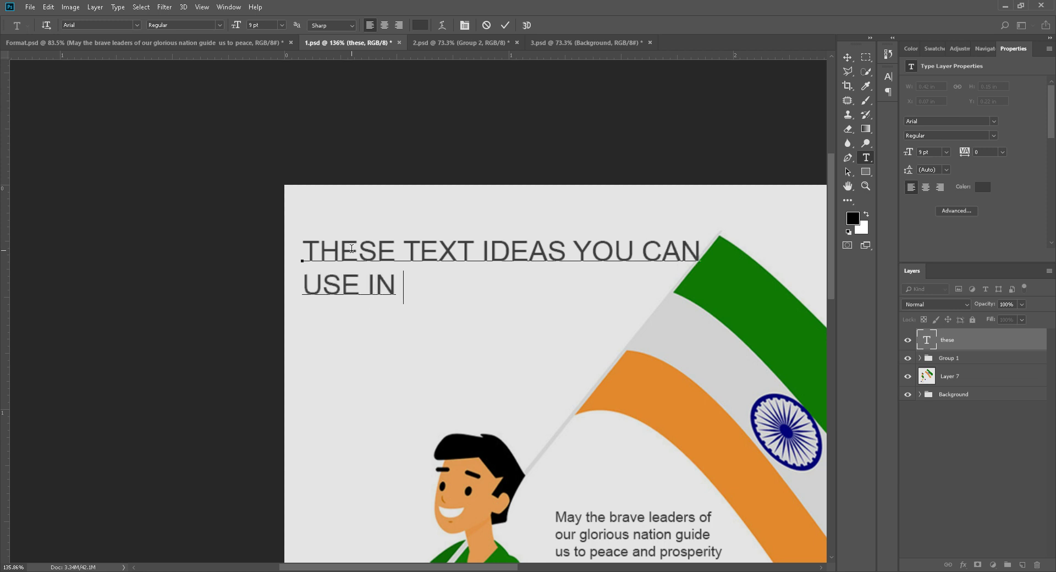
pyautogui.write('your postsand you al')
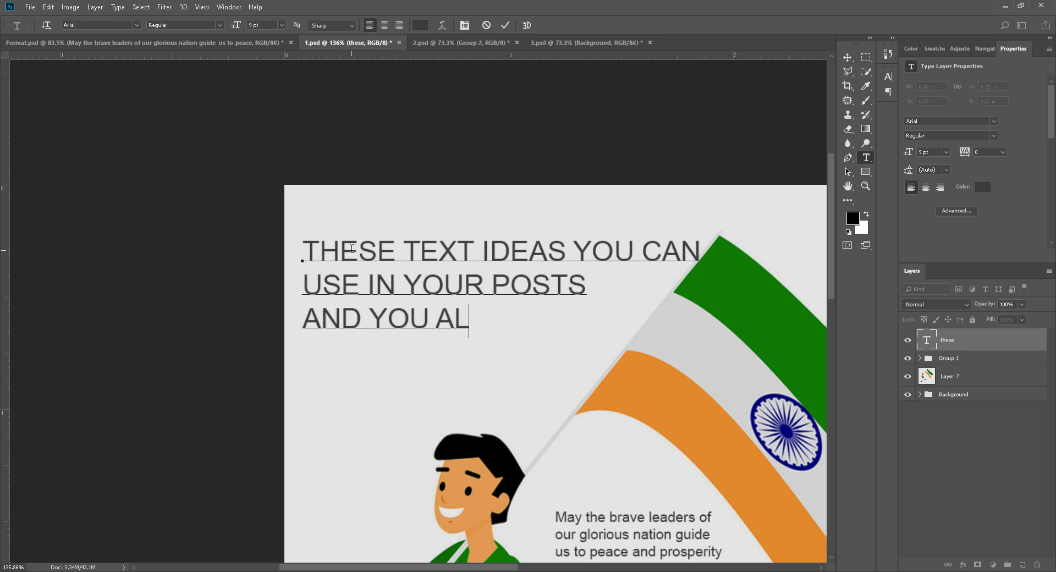
pyautogui.write('so can')
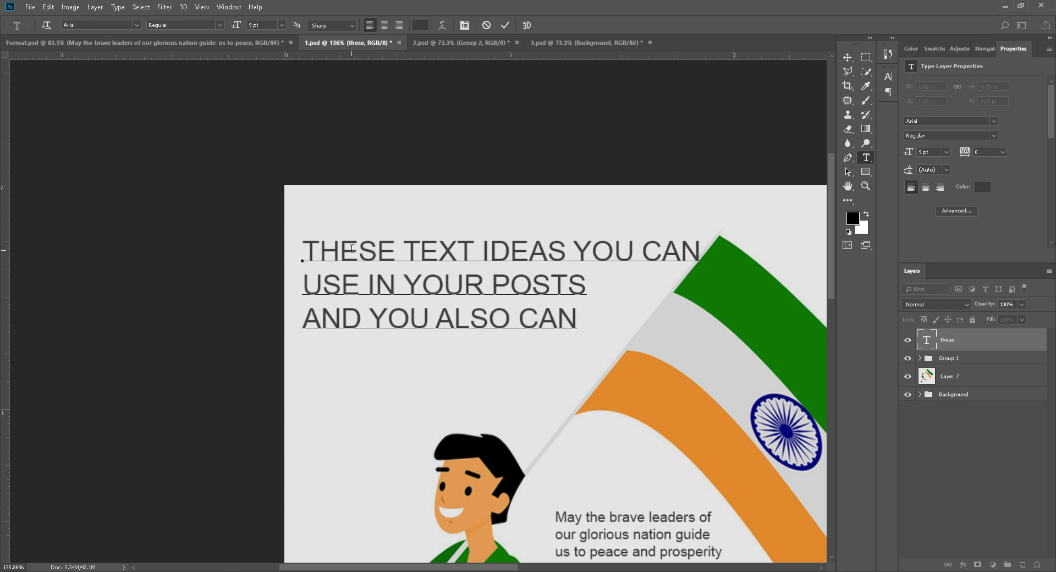
pyautogui.press('Return')
pyautogui.write('cre')
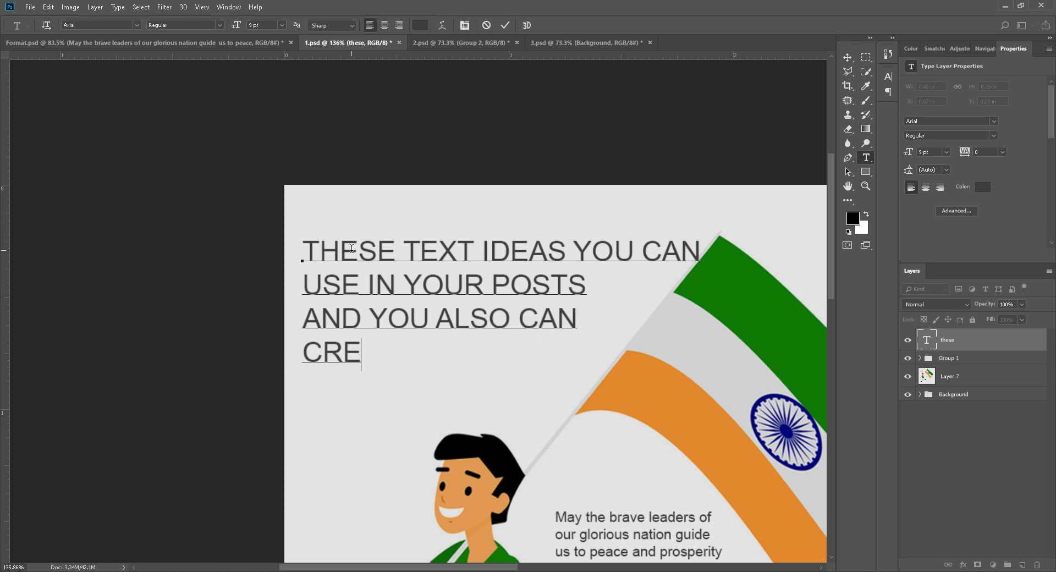
pyautogui.write('ateyour')
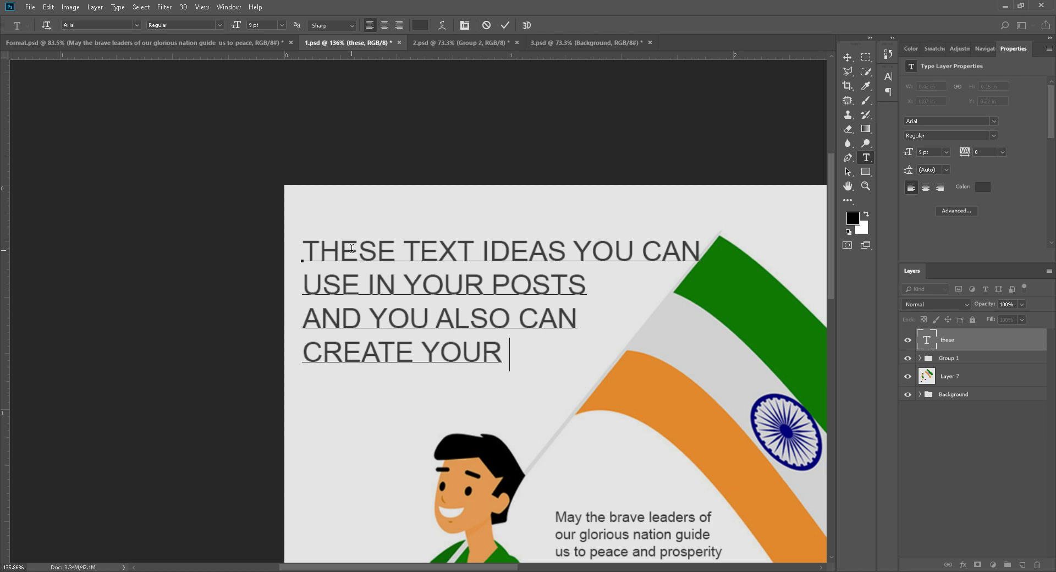
pyautogui.write(' own')
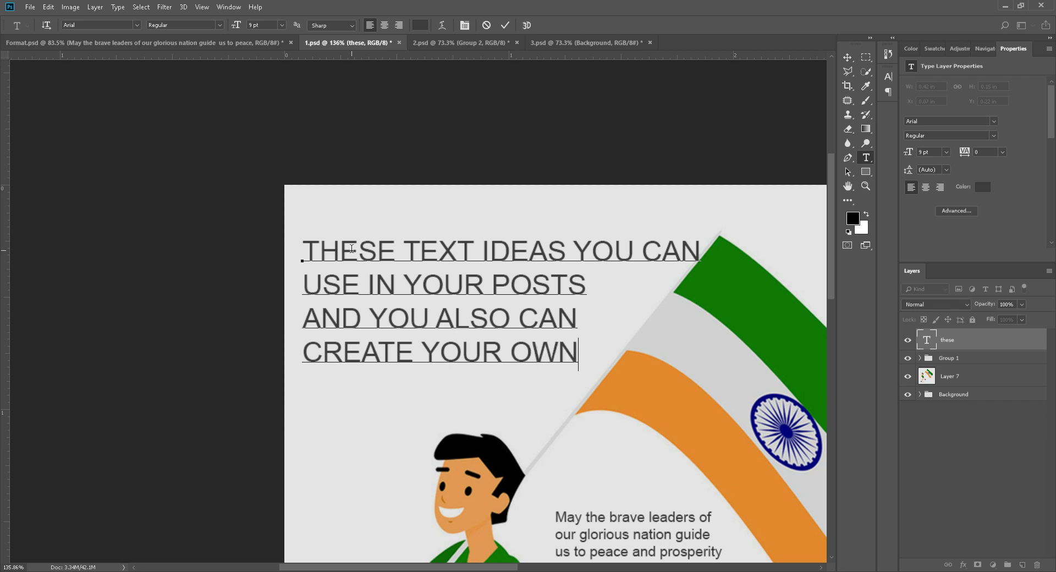
pyautogui.hotkey('ctrl', 'a')
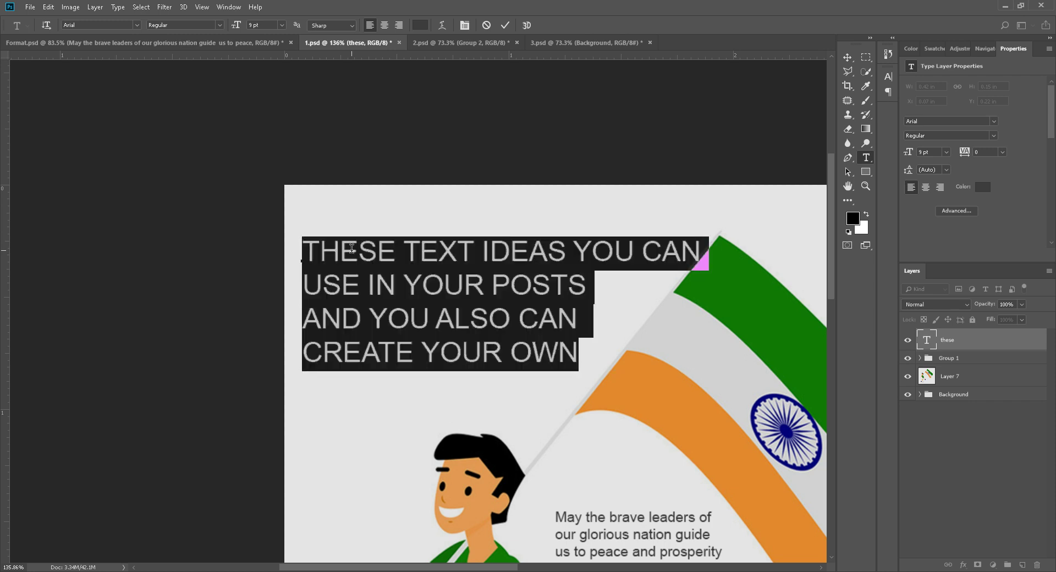
pyautogui.write('AND ')
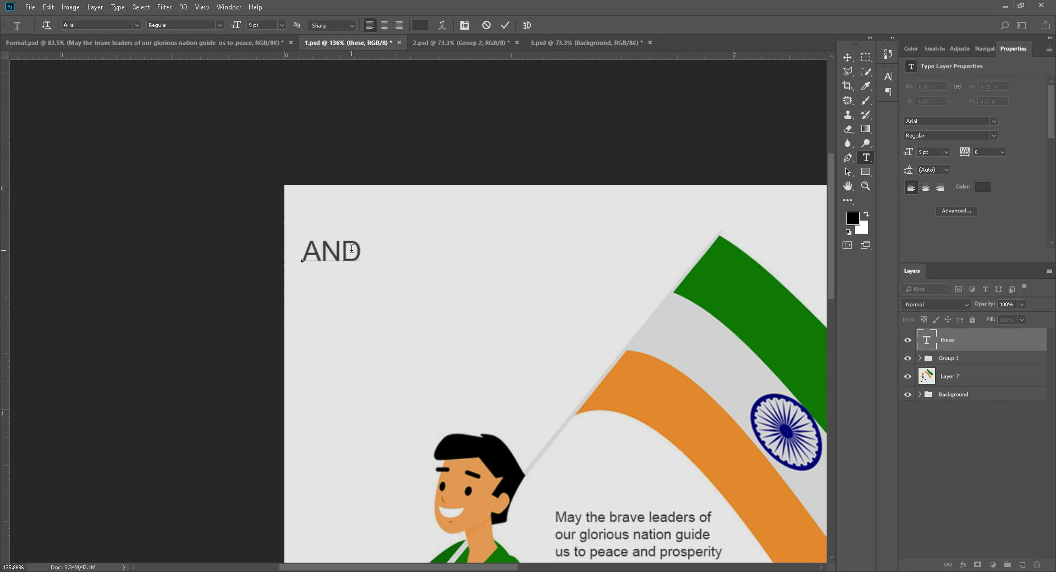
pyautogui.write('ADD ')
pyautogui.write('TAHT')
# Finish the 'AND ADD THAT TEXT…' sentence, then replace it with 'THAN YOU !' and commit.
pyautogui.press('BackSpace')
pyautogui.press('BackSpace')
pyautogui.press('BackSpace')
pyautogui.write('HAT')
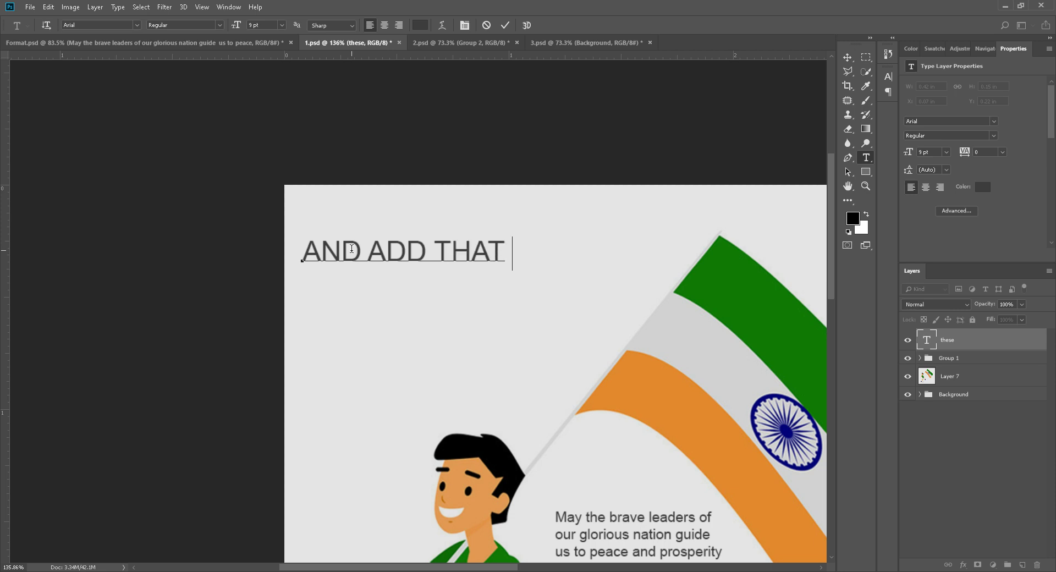
pyautogui.write(' TEXT IN   ')
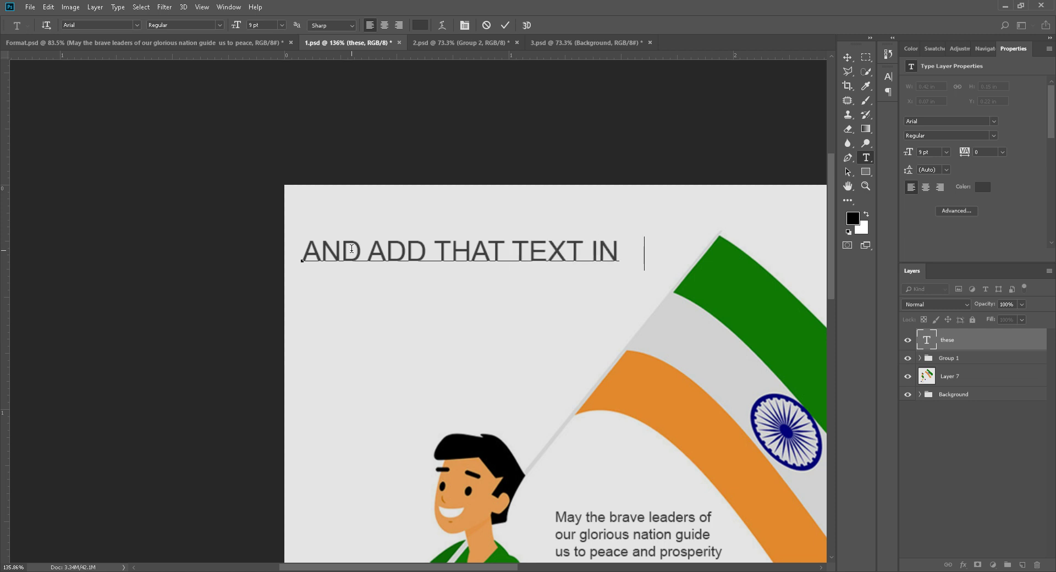
pyautogui.write('YOUR')
pyautogui.write('POST')
pyautogui.write('ND SEE ')
pyautogui.write('HOW ')
pyautogui.write('YO')
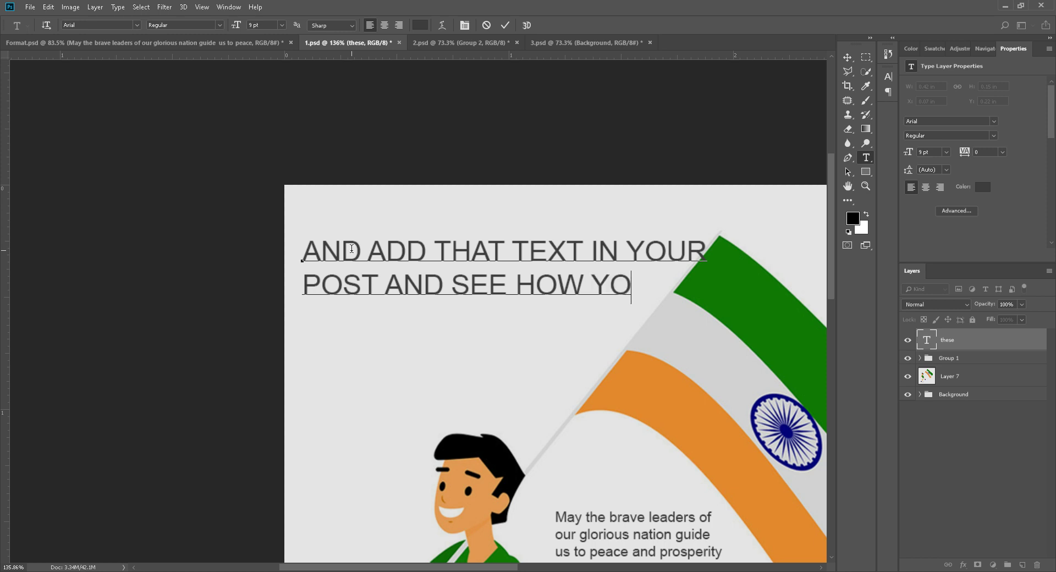
pyautogui.write('UR ')
pyautogui.write('CREA')
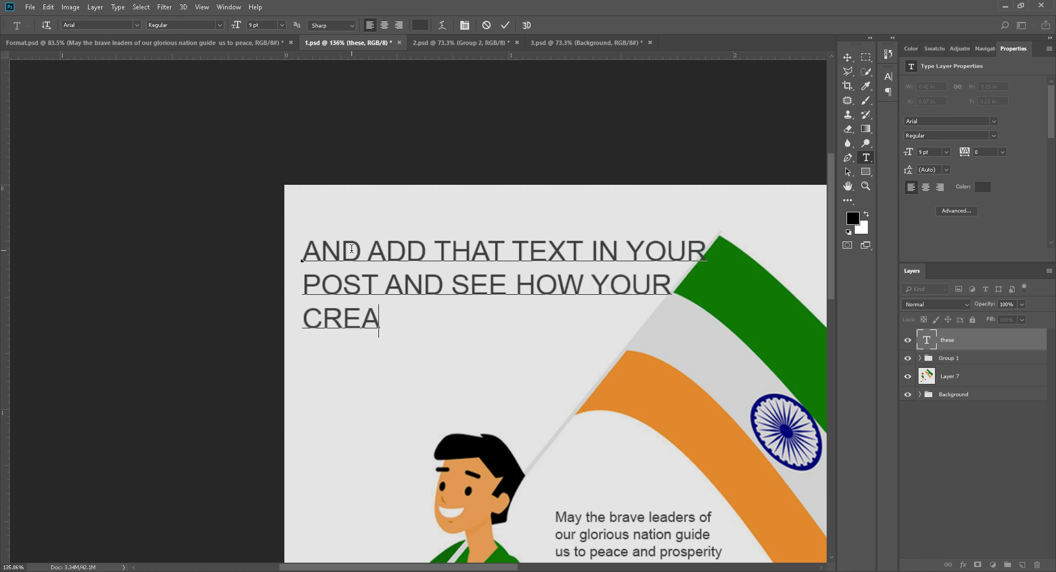
pyautogui.write('TIVITY')
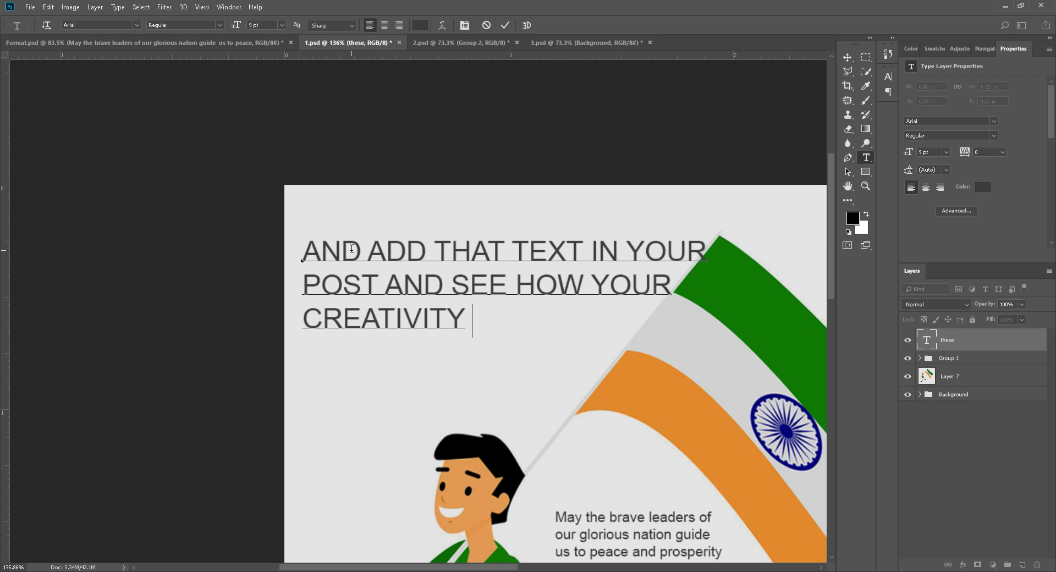
pyautogui.write(' WILL EXPLORE')
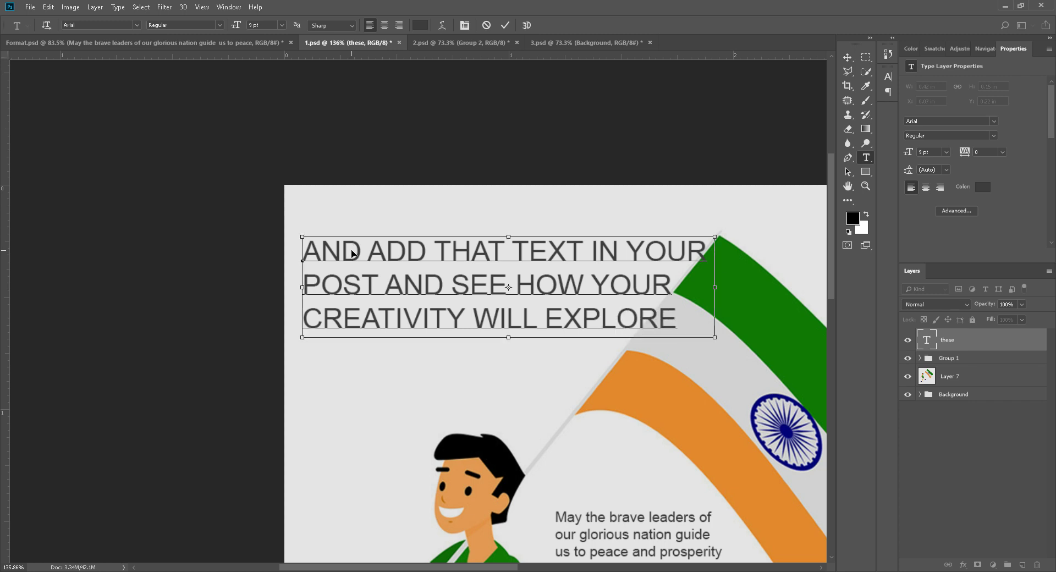
pyautogui.hotkey('ctrl', 'a')
pyautogui.write('THAN YOU')
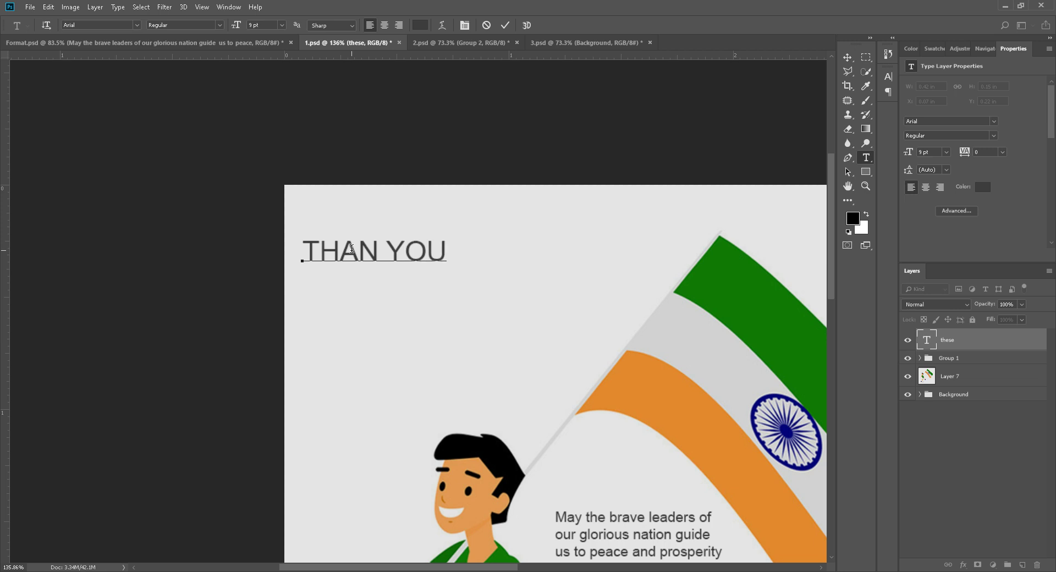
pyautogui.write(' !')
pyautogui.click(505, 25)
pyautogui.press('v')
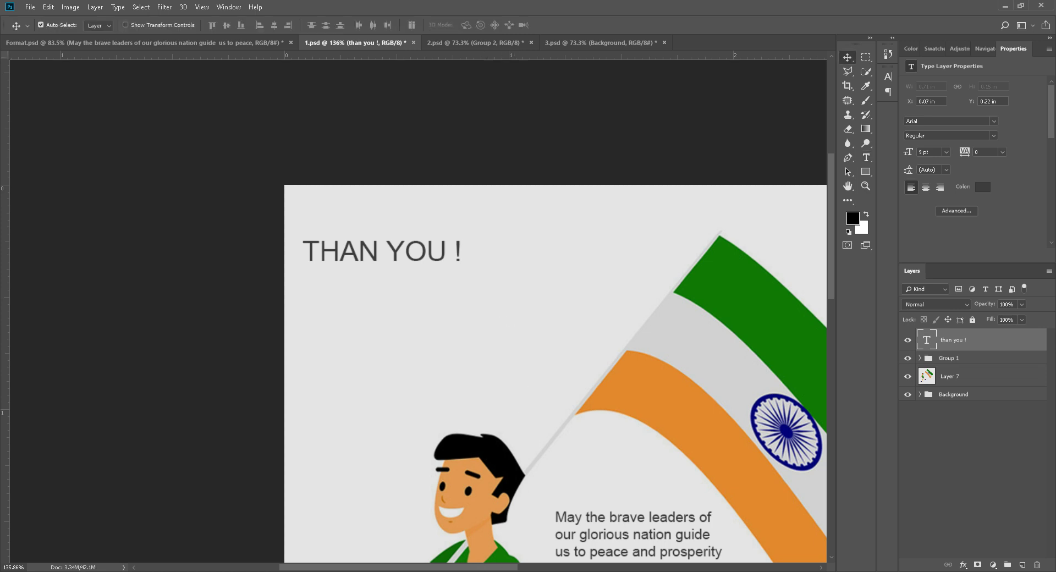